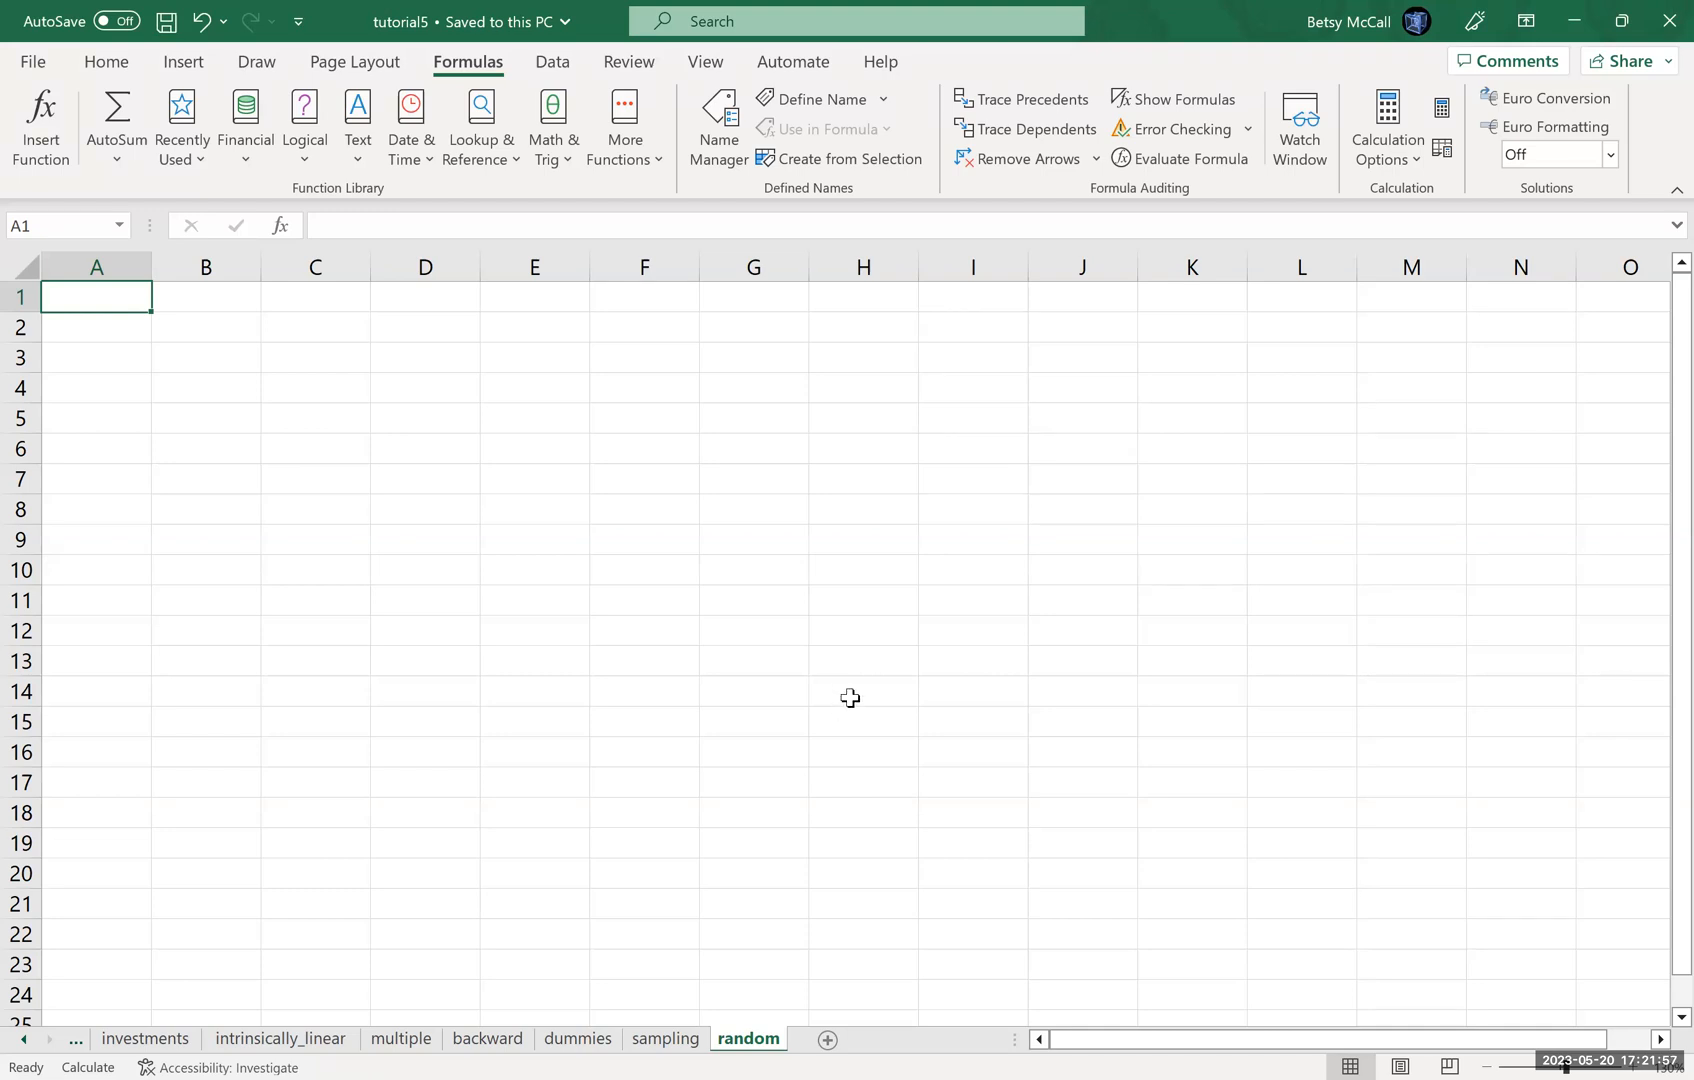
# Start the Random Number Generation analysis tool and set its output range to cell A3
pyautogui.click(555, 62)
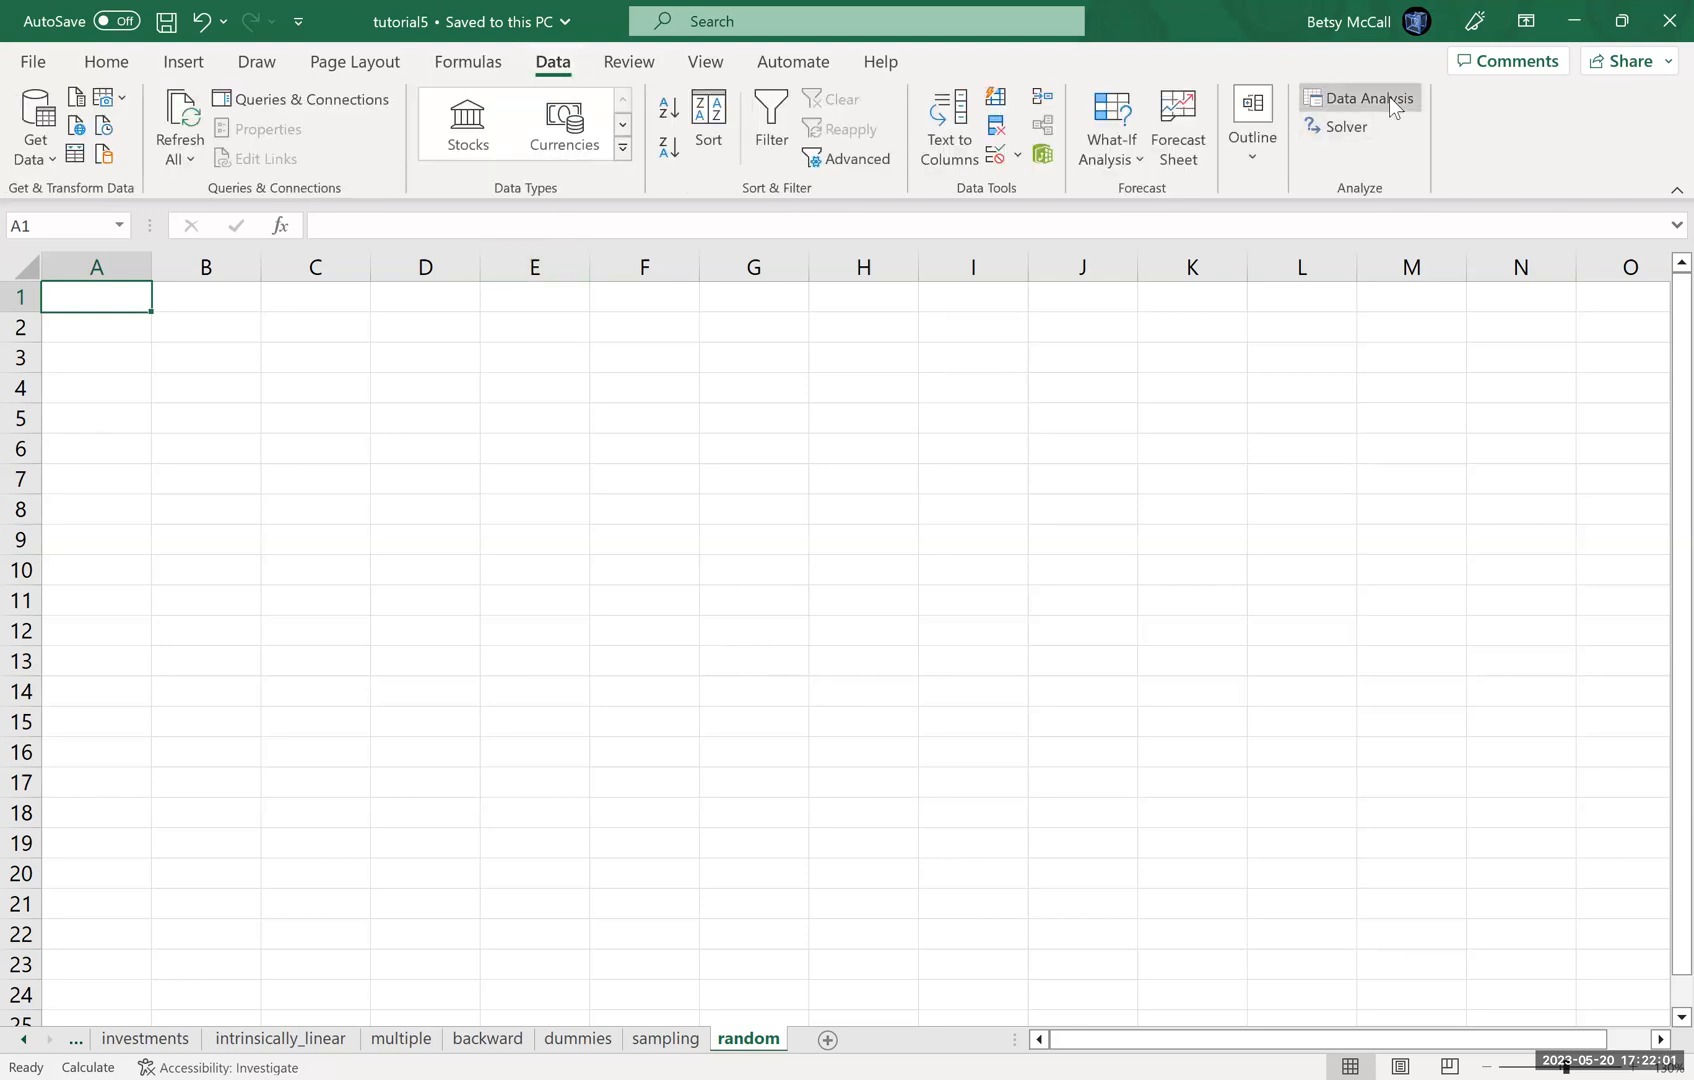
pyautogui.click(1390, 97)
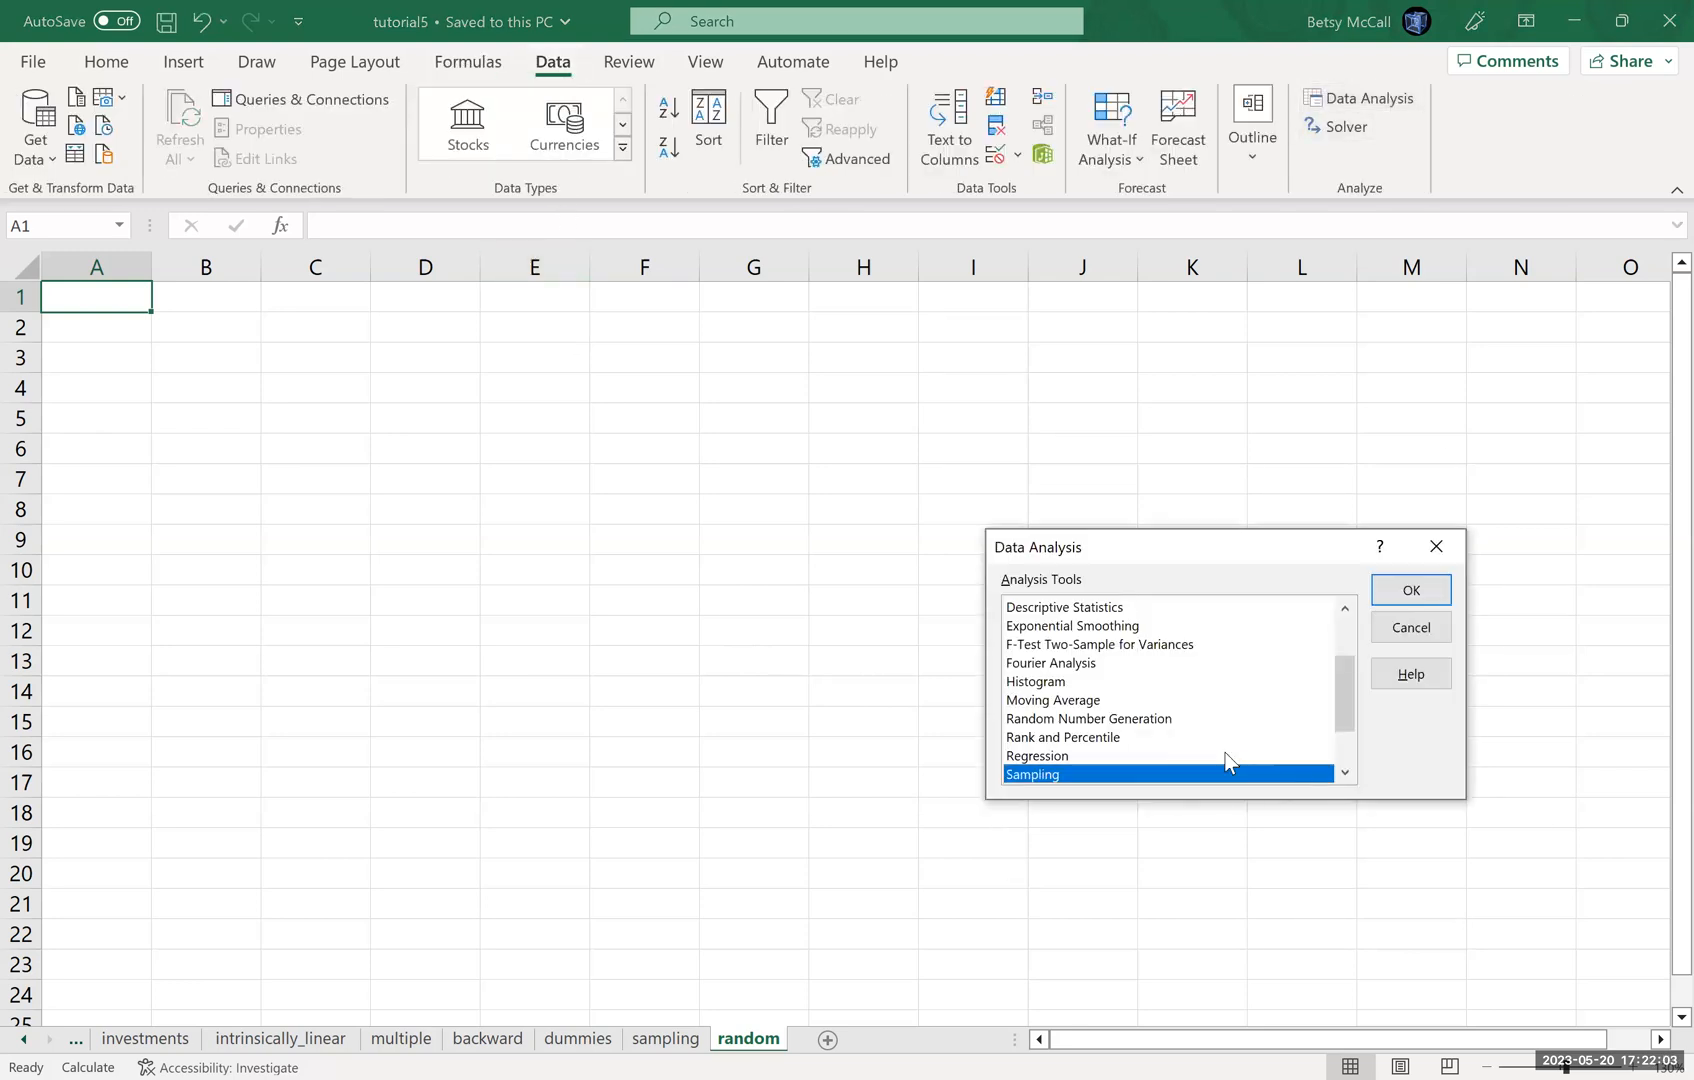
pyautogui.click(1058, 719)
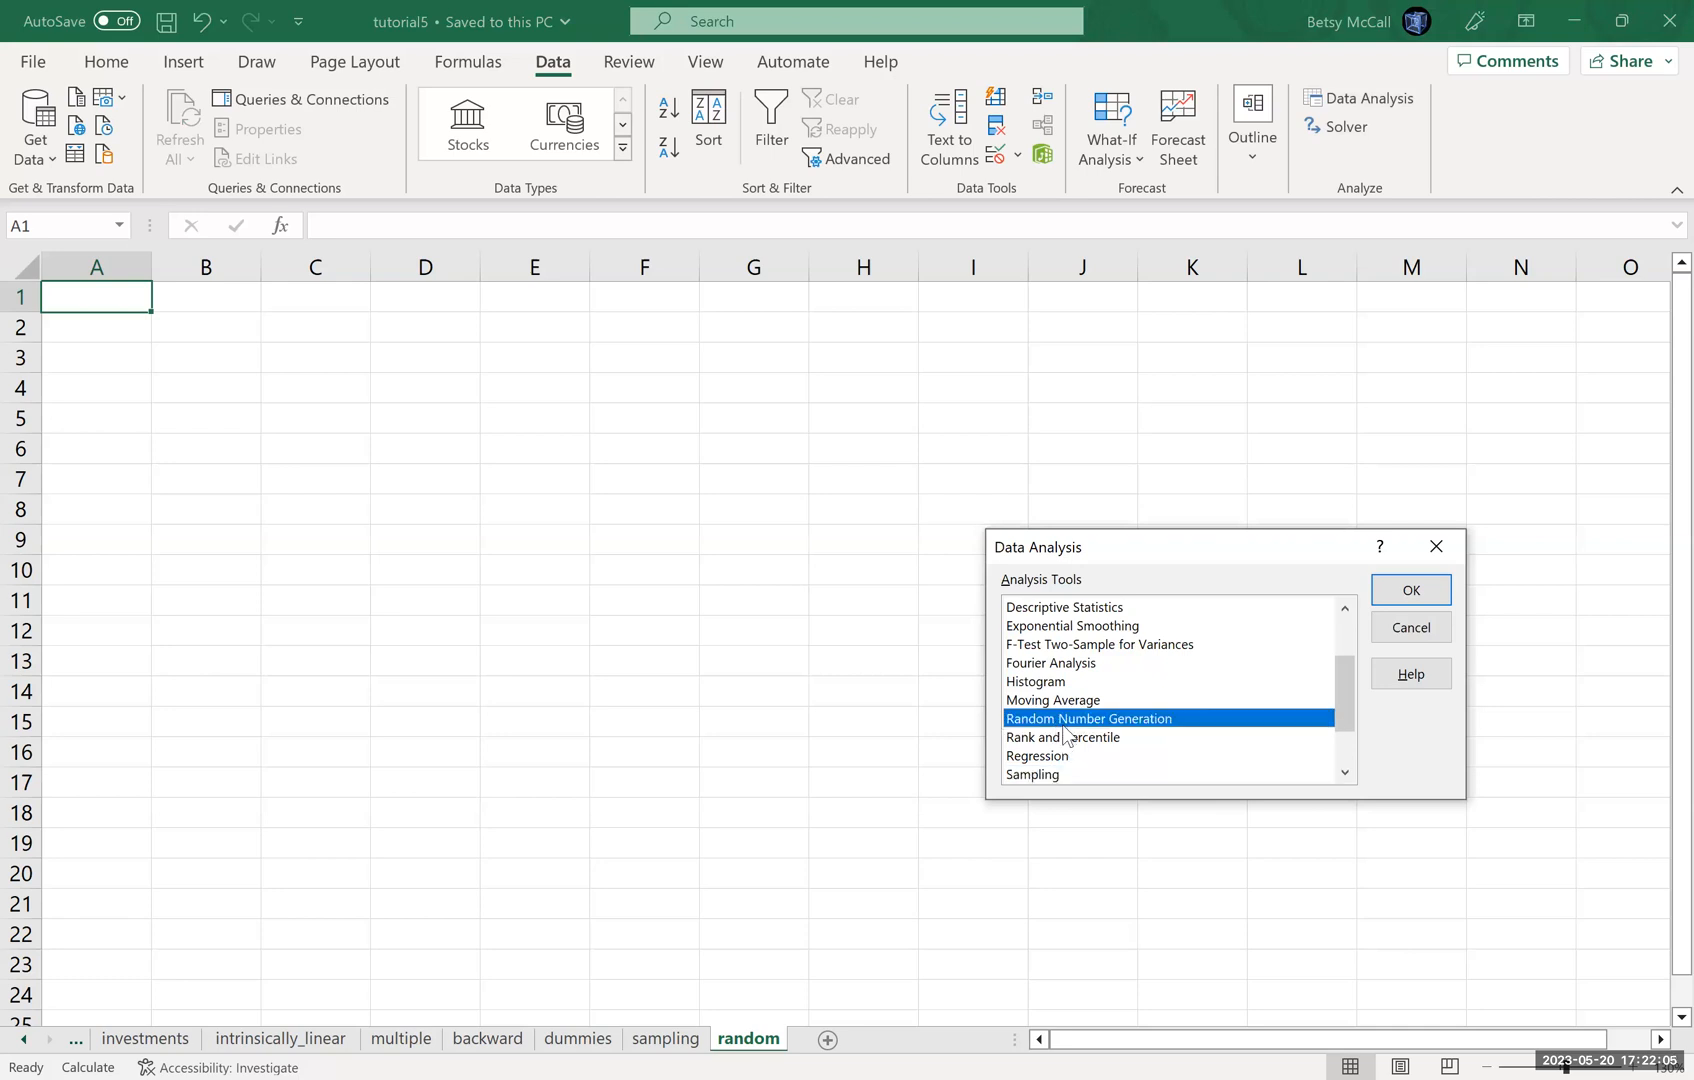
pyautogui.click(1425, 595)
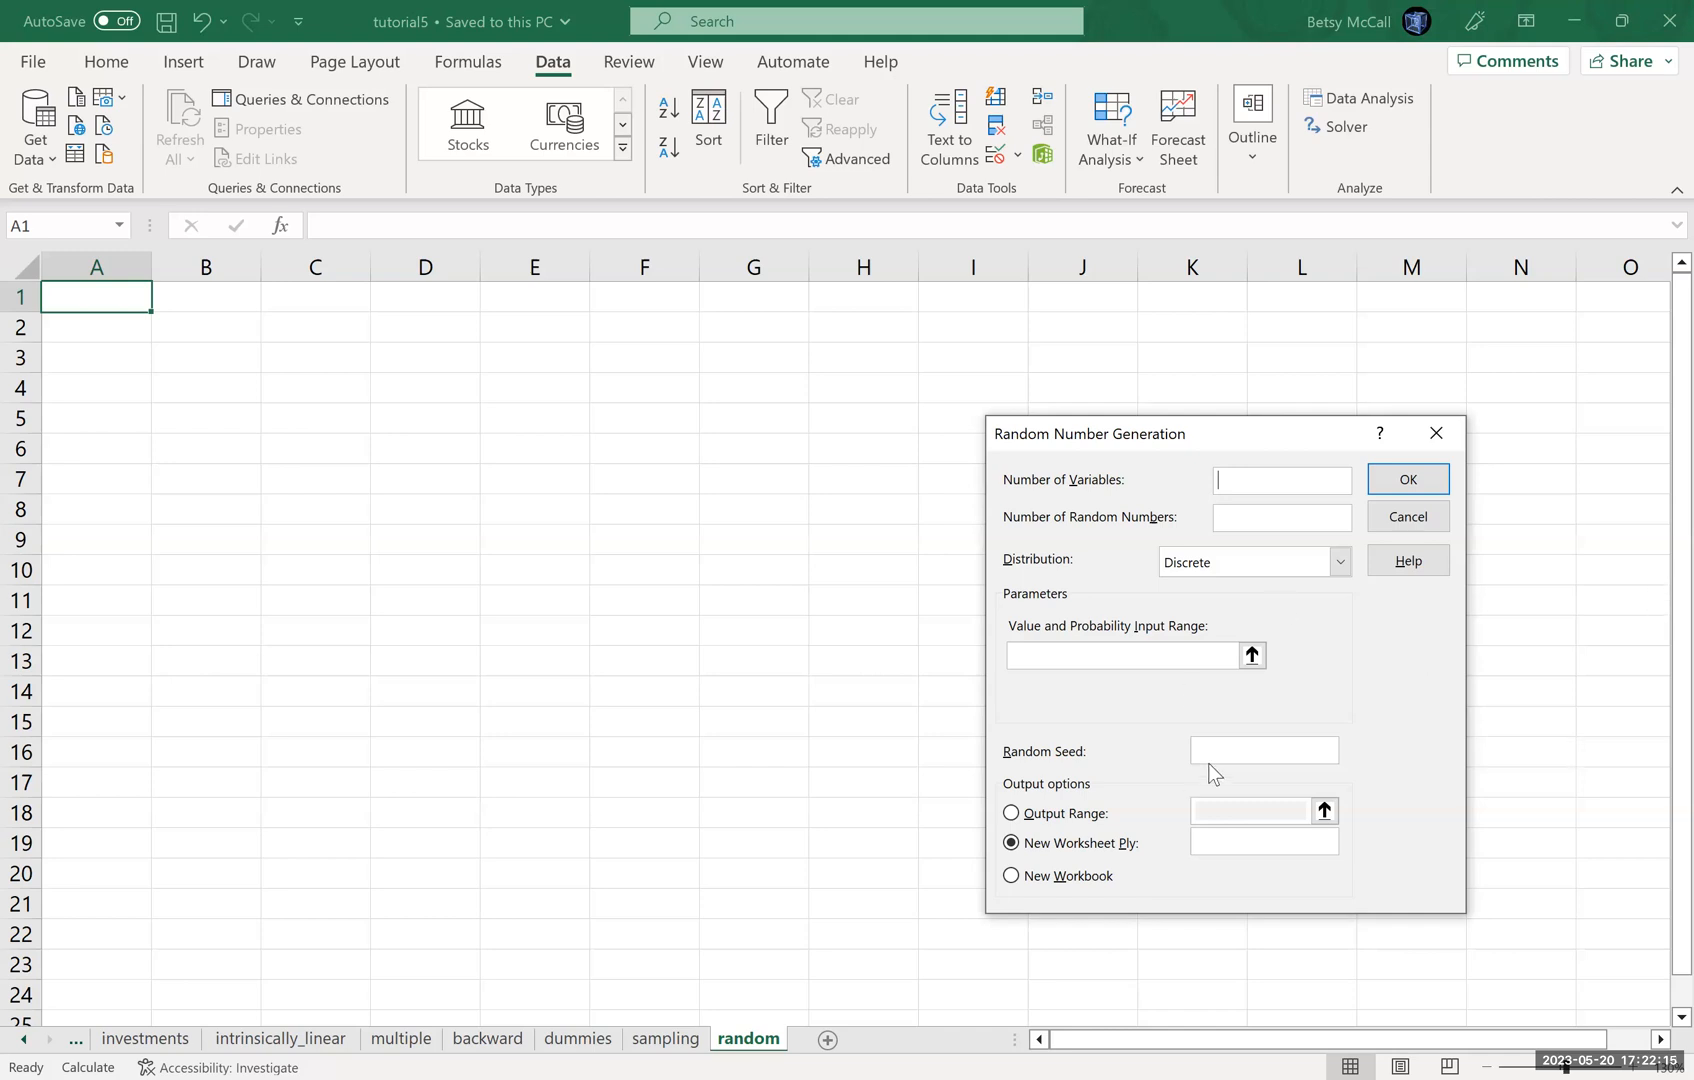
pyautogui.click(1011, 813)
pyautogui.click(1325, 810)
pyautogui.click(83, 360)
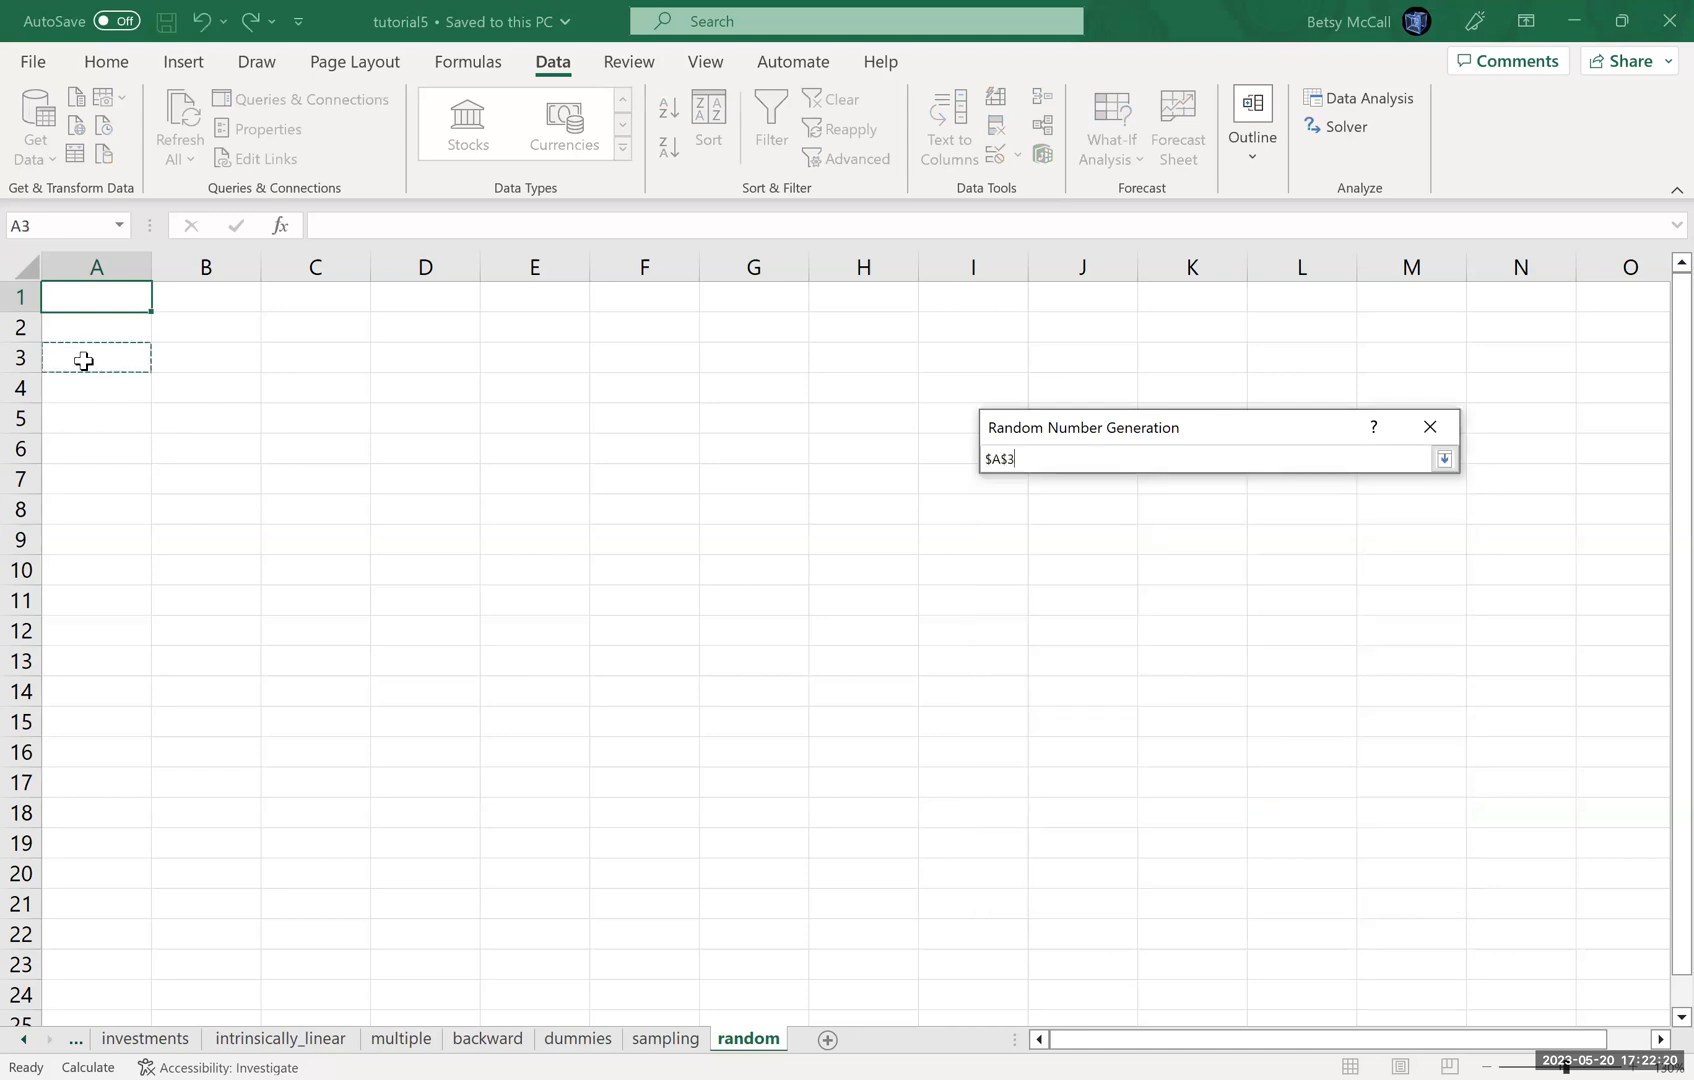
pyautogui.click(1444, 459)
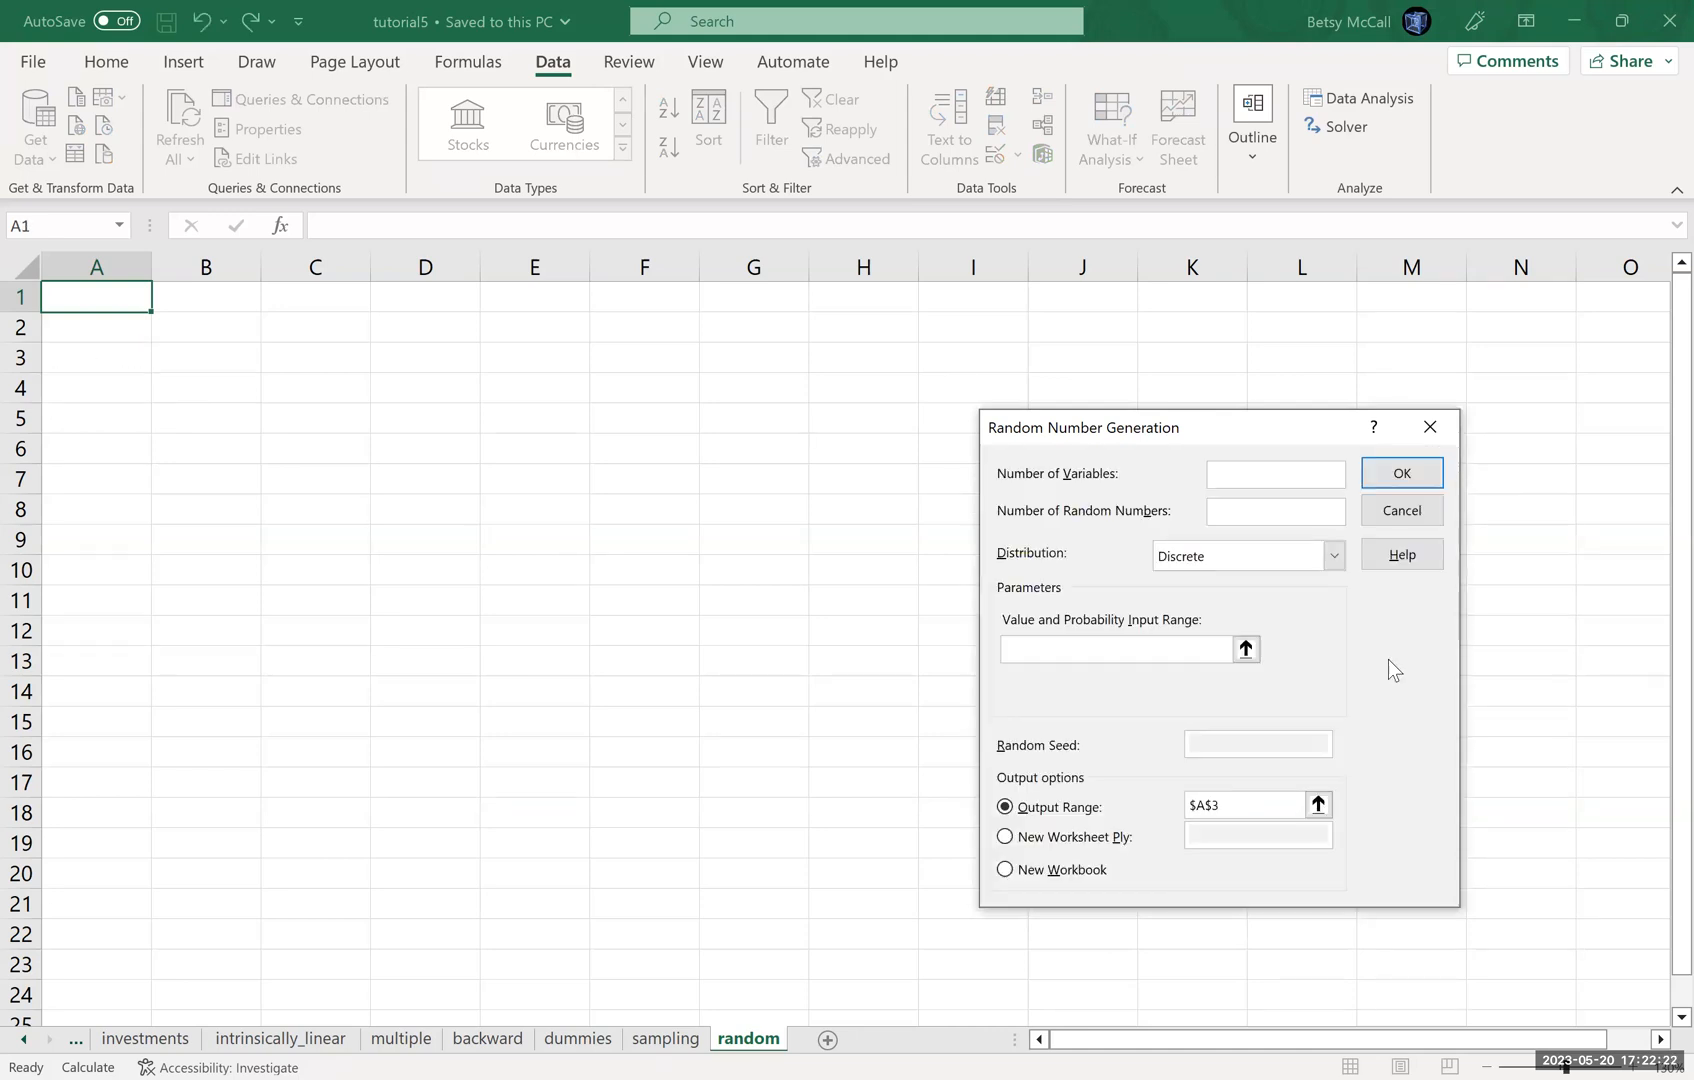
# Generate 10 random numbers from the Uniform distribution, keeping the default bounds of 0 and 1
pyautogui.click(1334, 557)
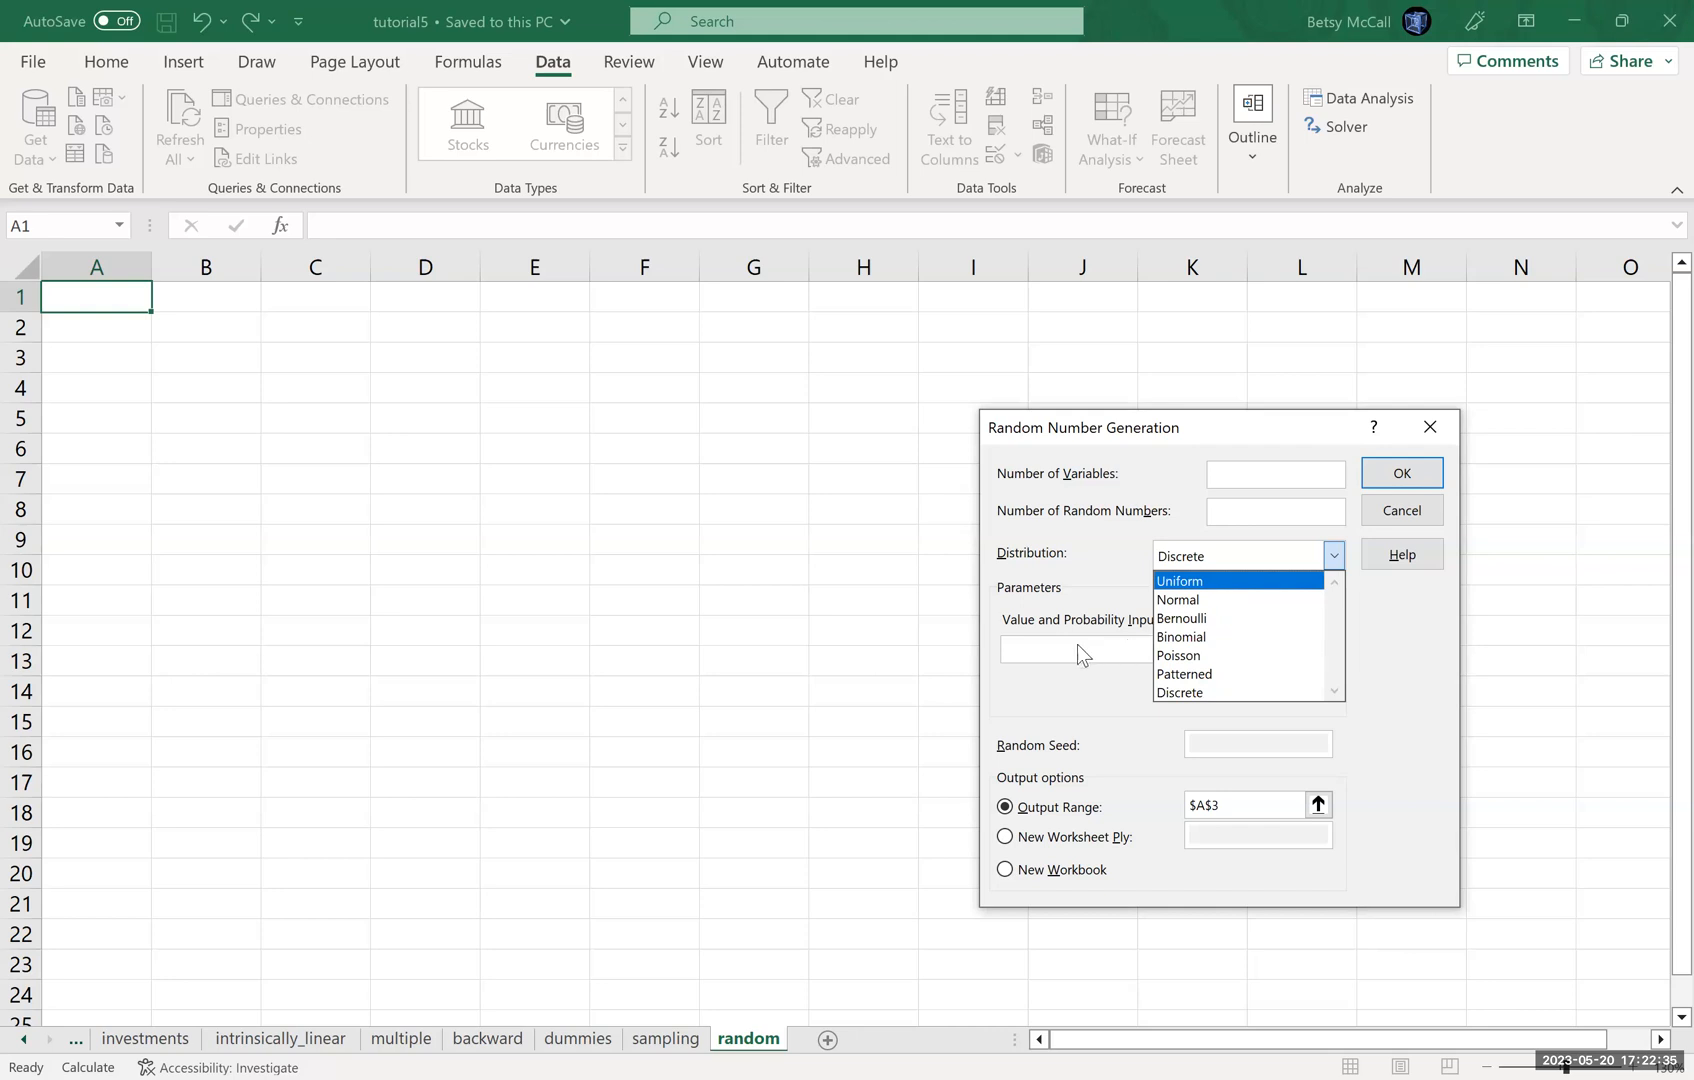
pyautogui.click(1222, 582)
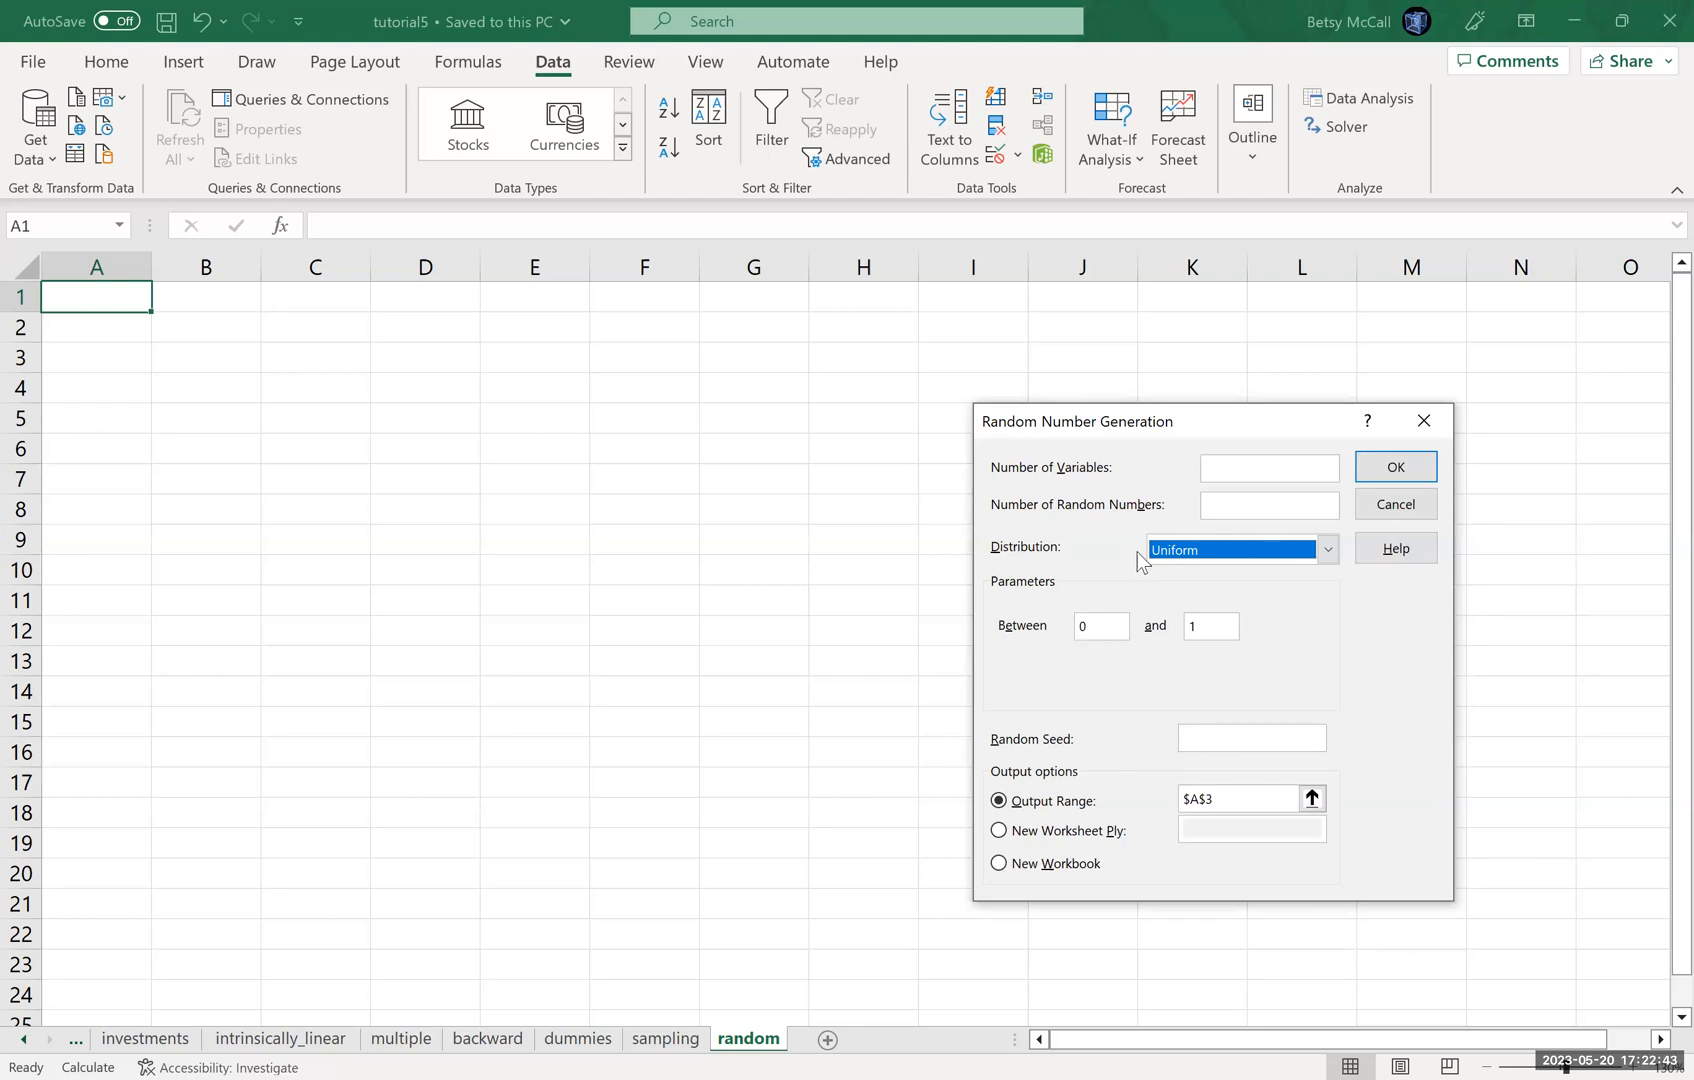
pyautogui.click(1226, 504)
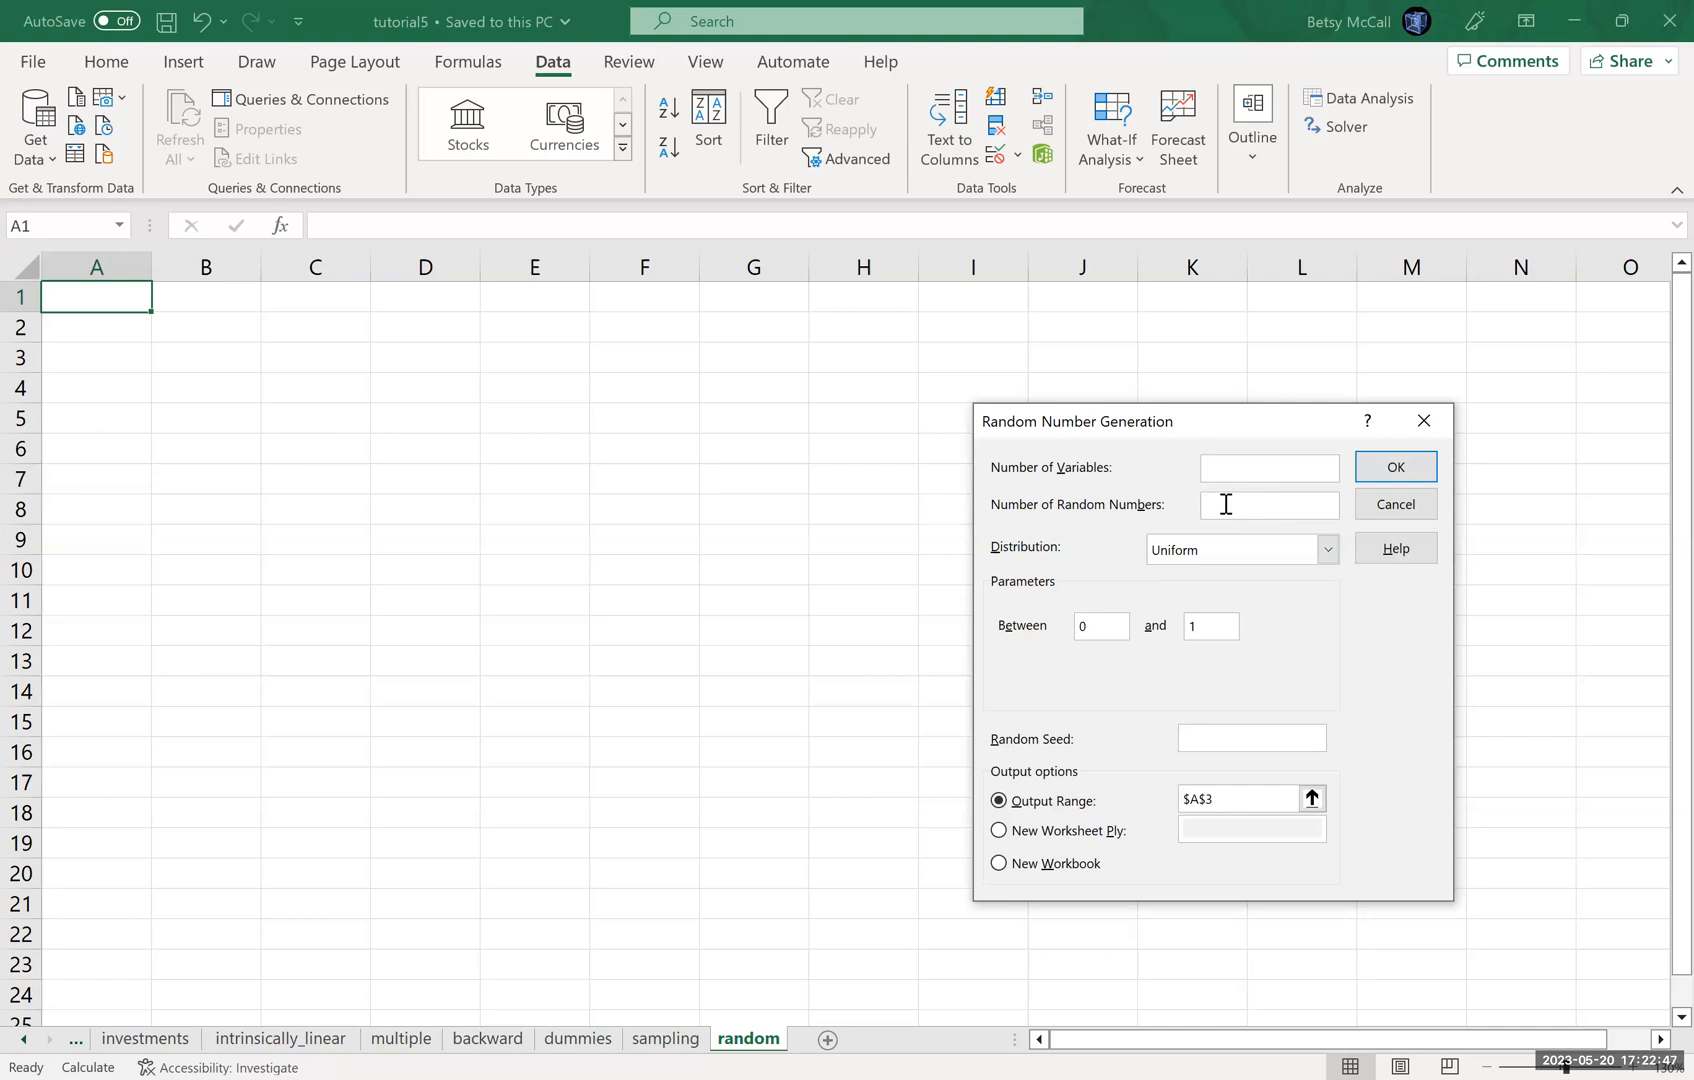
pyautogui.write('10')
pyautogui.click(1405, 468)
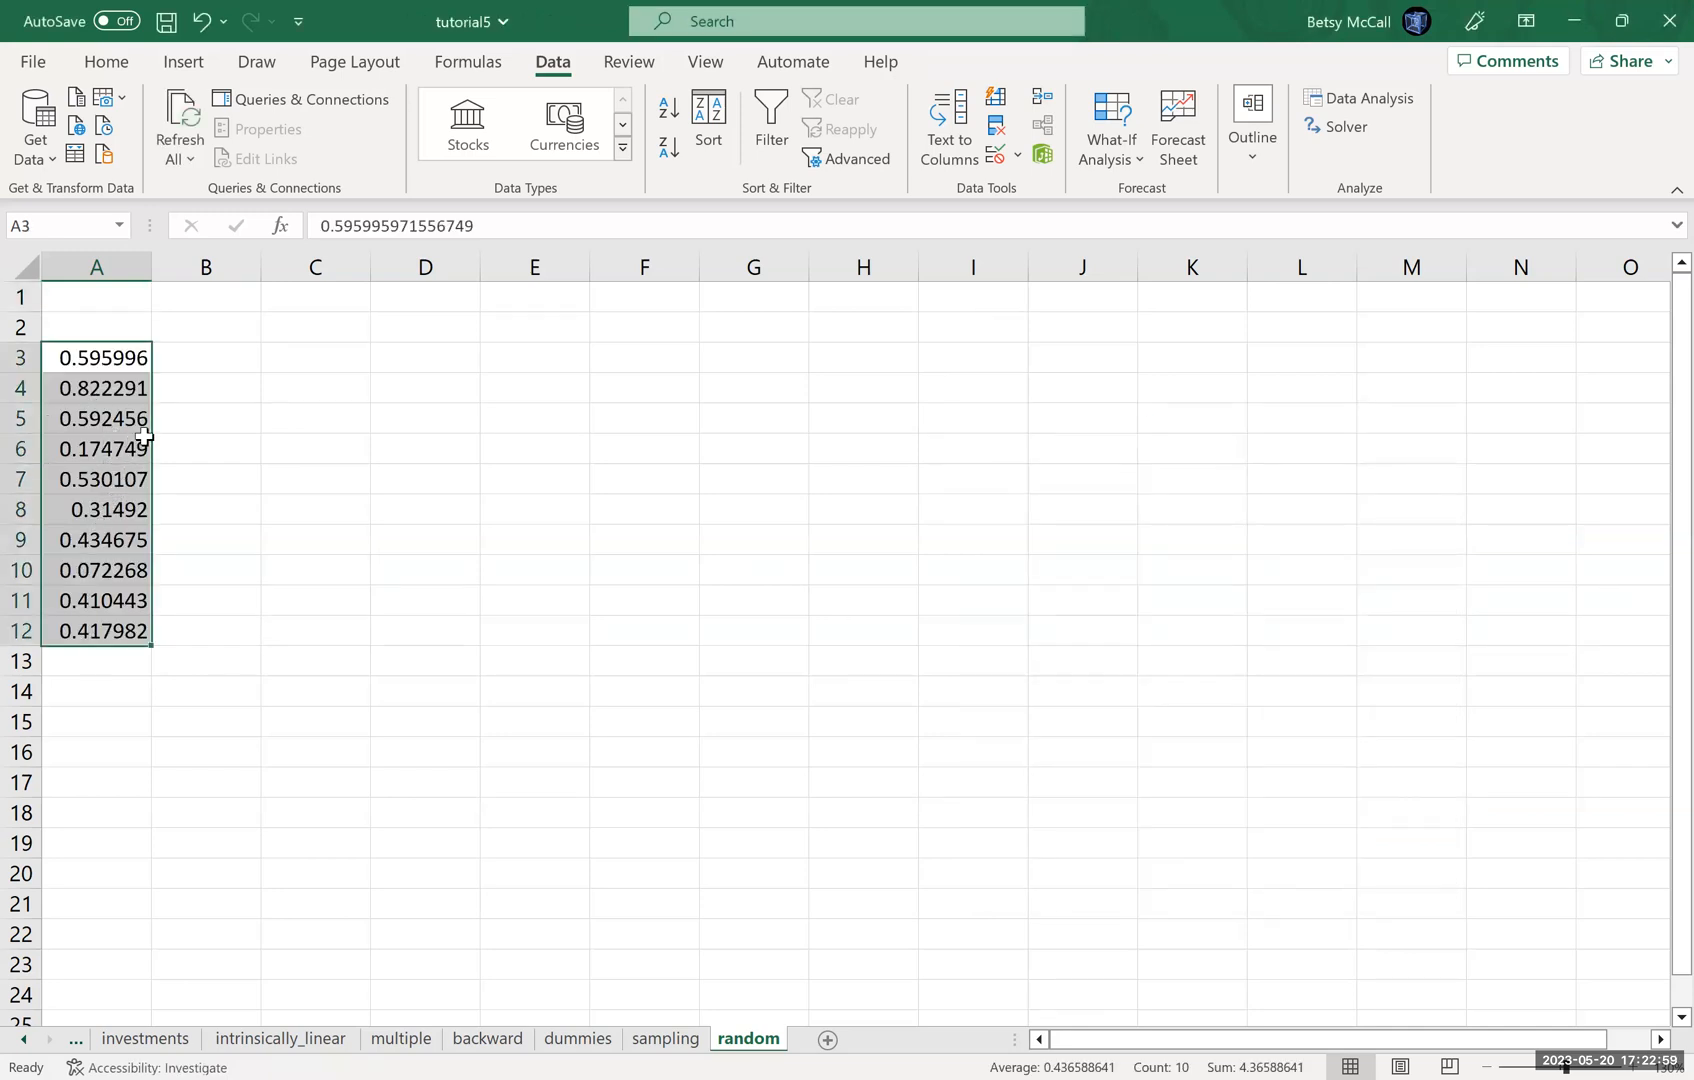
# Enter =RAND() in cell B3 and fill it down through B12
pyautogui.click(198, 360)
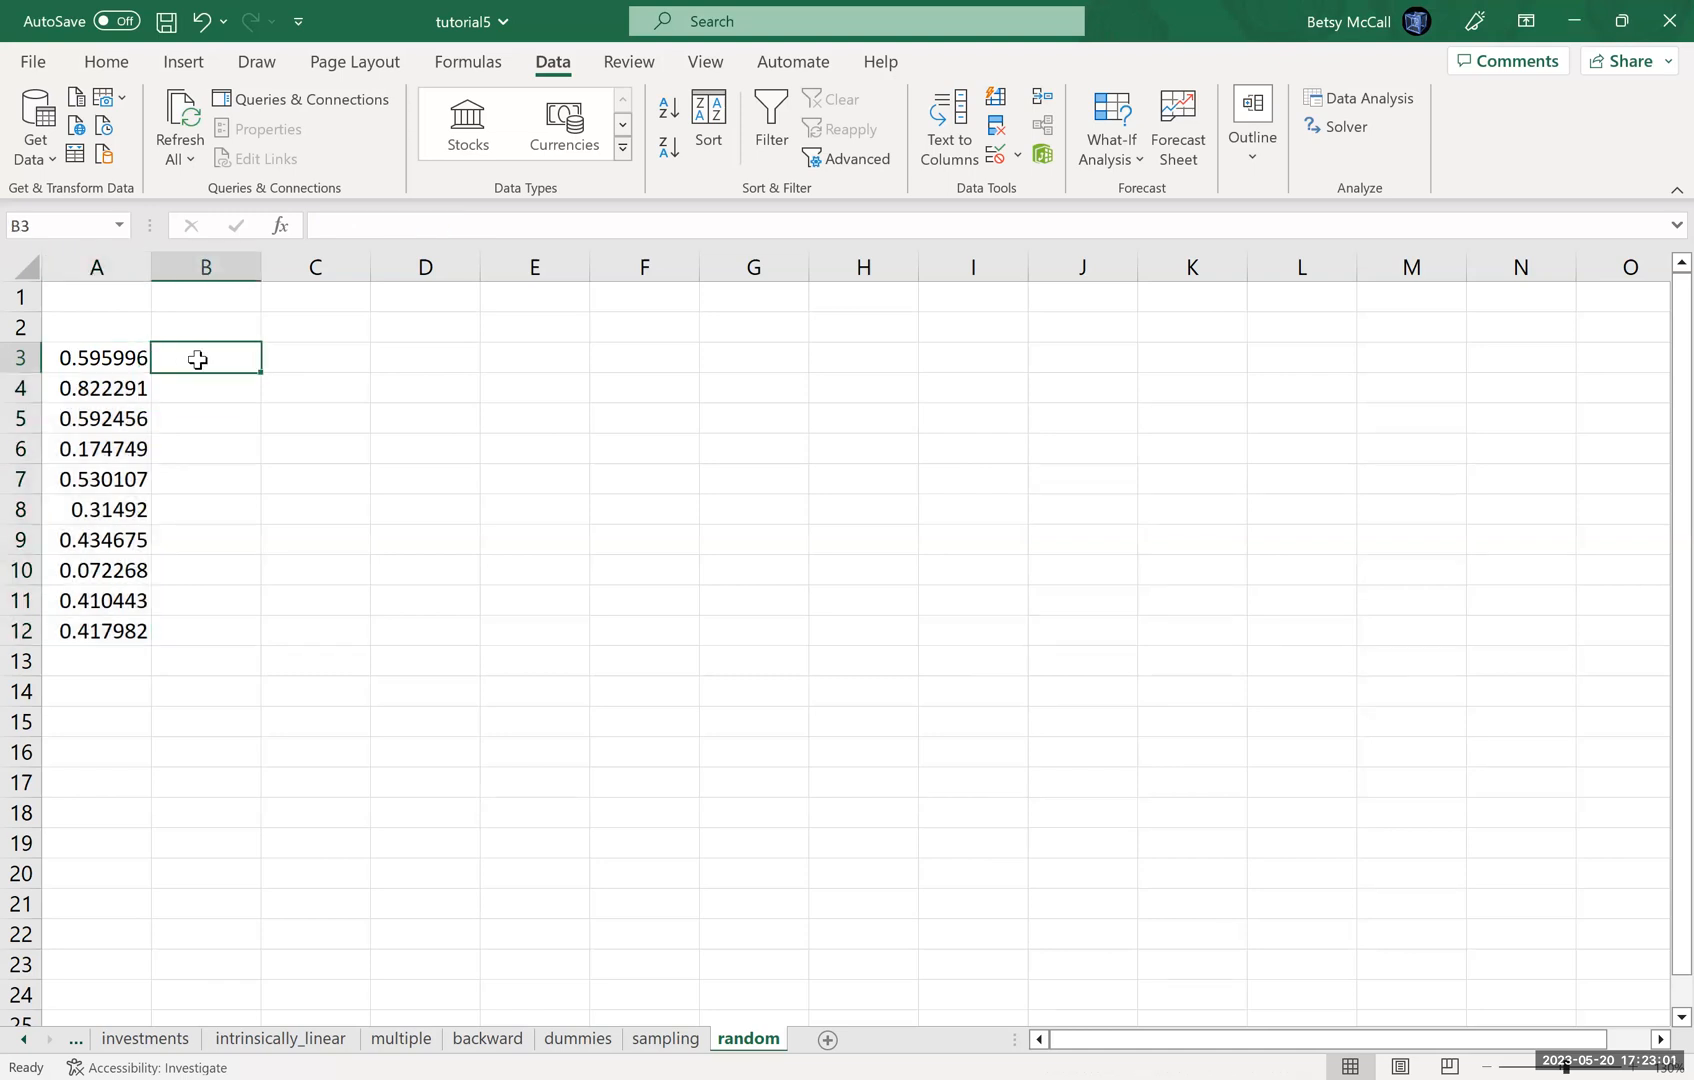
pyautogui.write('=')
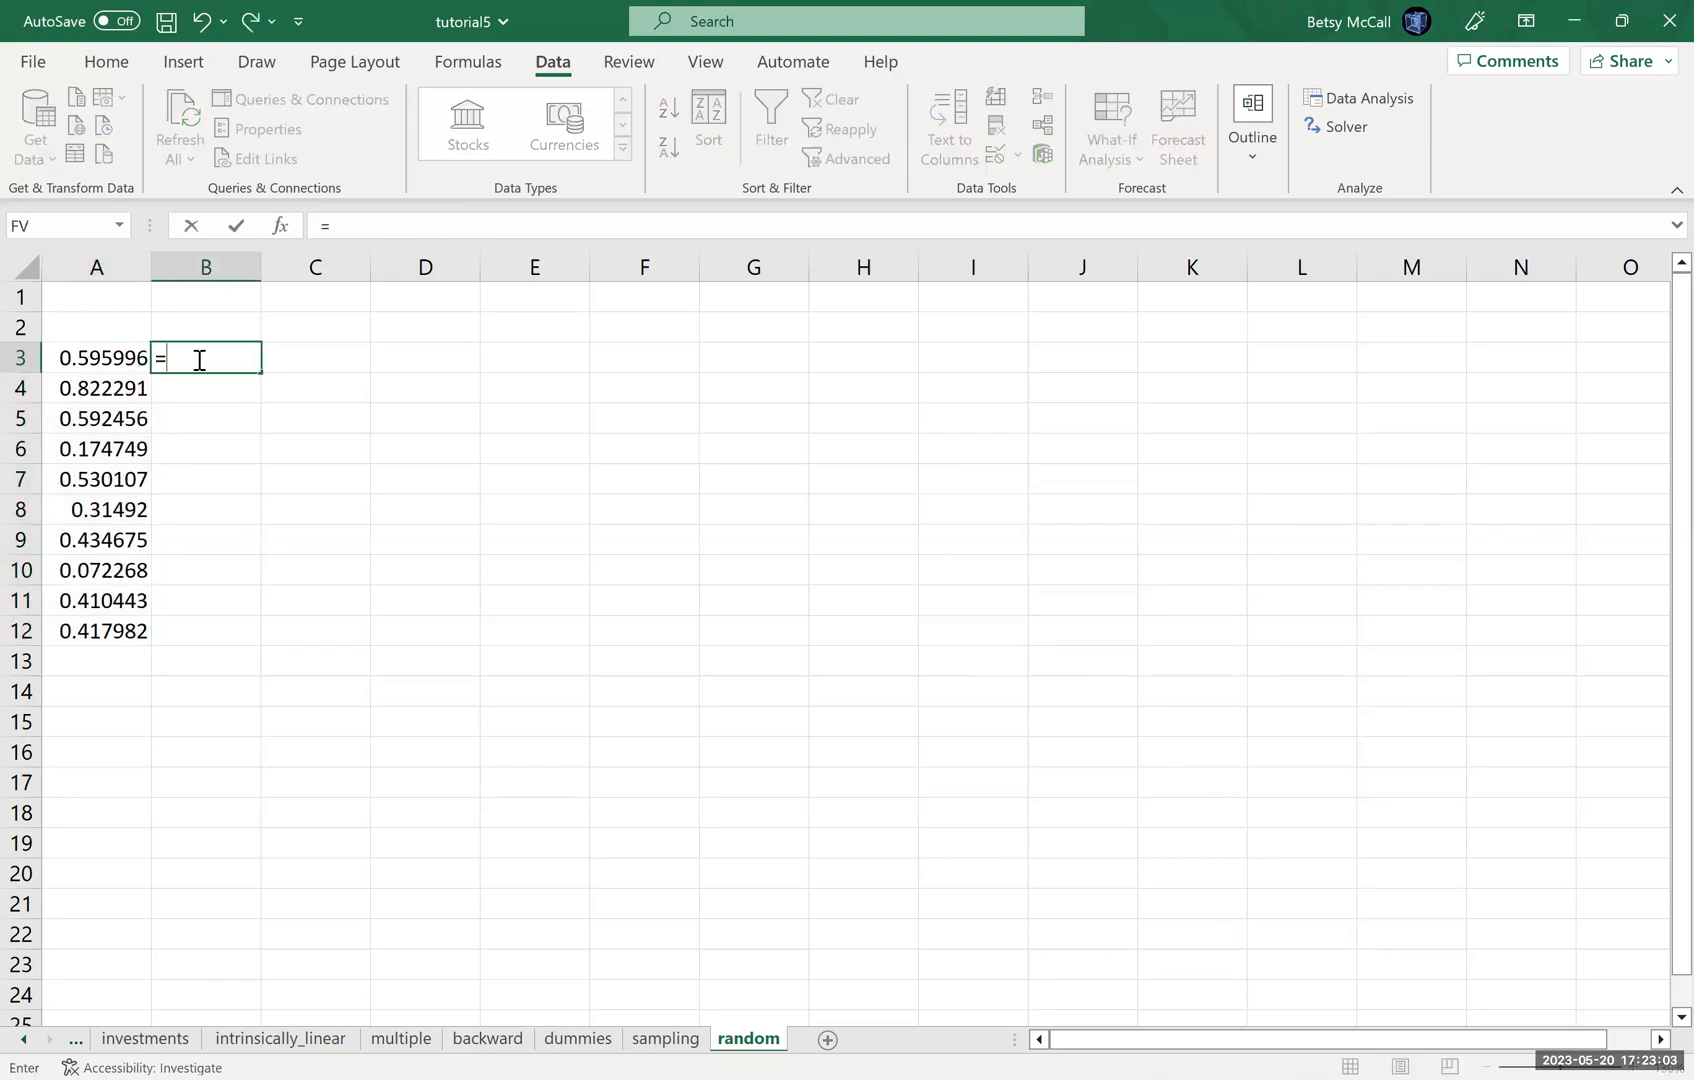
pyautogui.write('rand()')
pyautogui.press('Return')
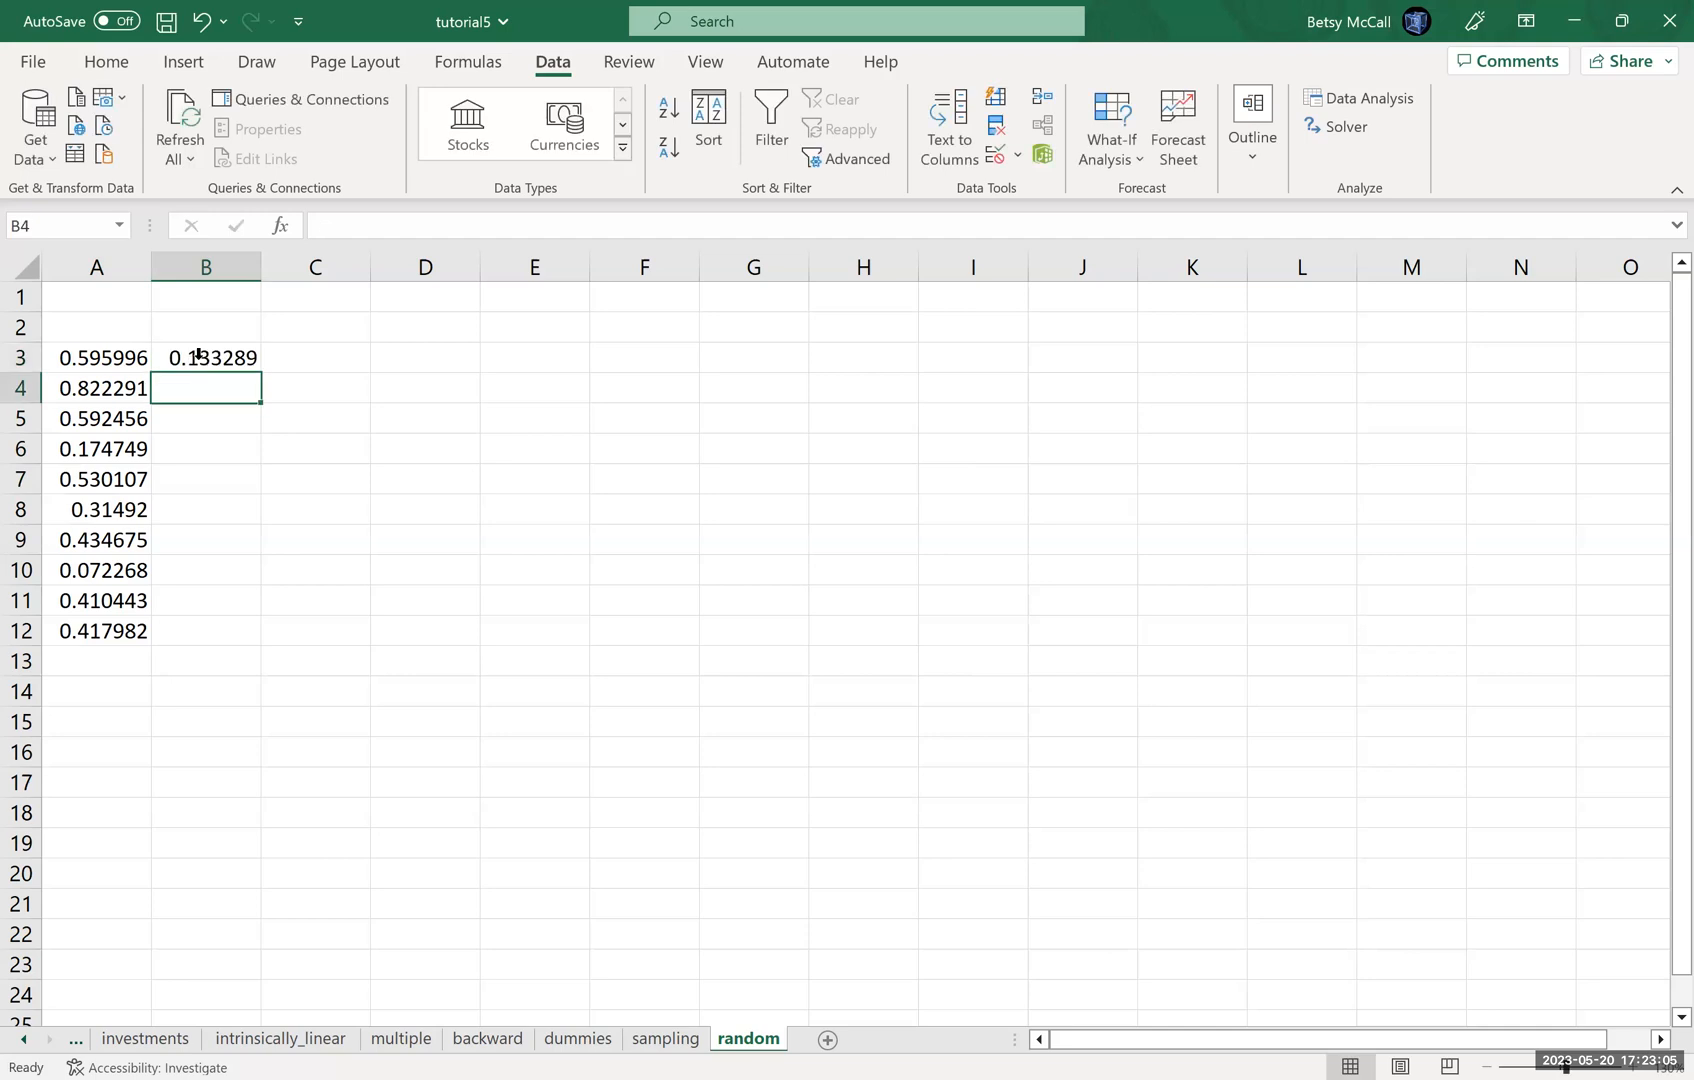
pyautogui.click(229, 359)
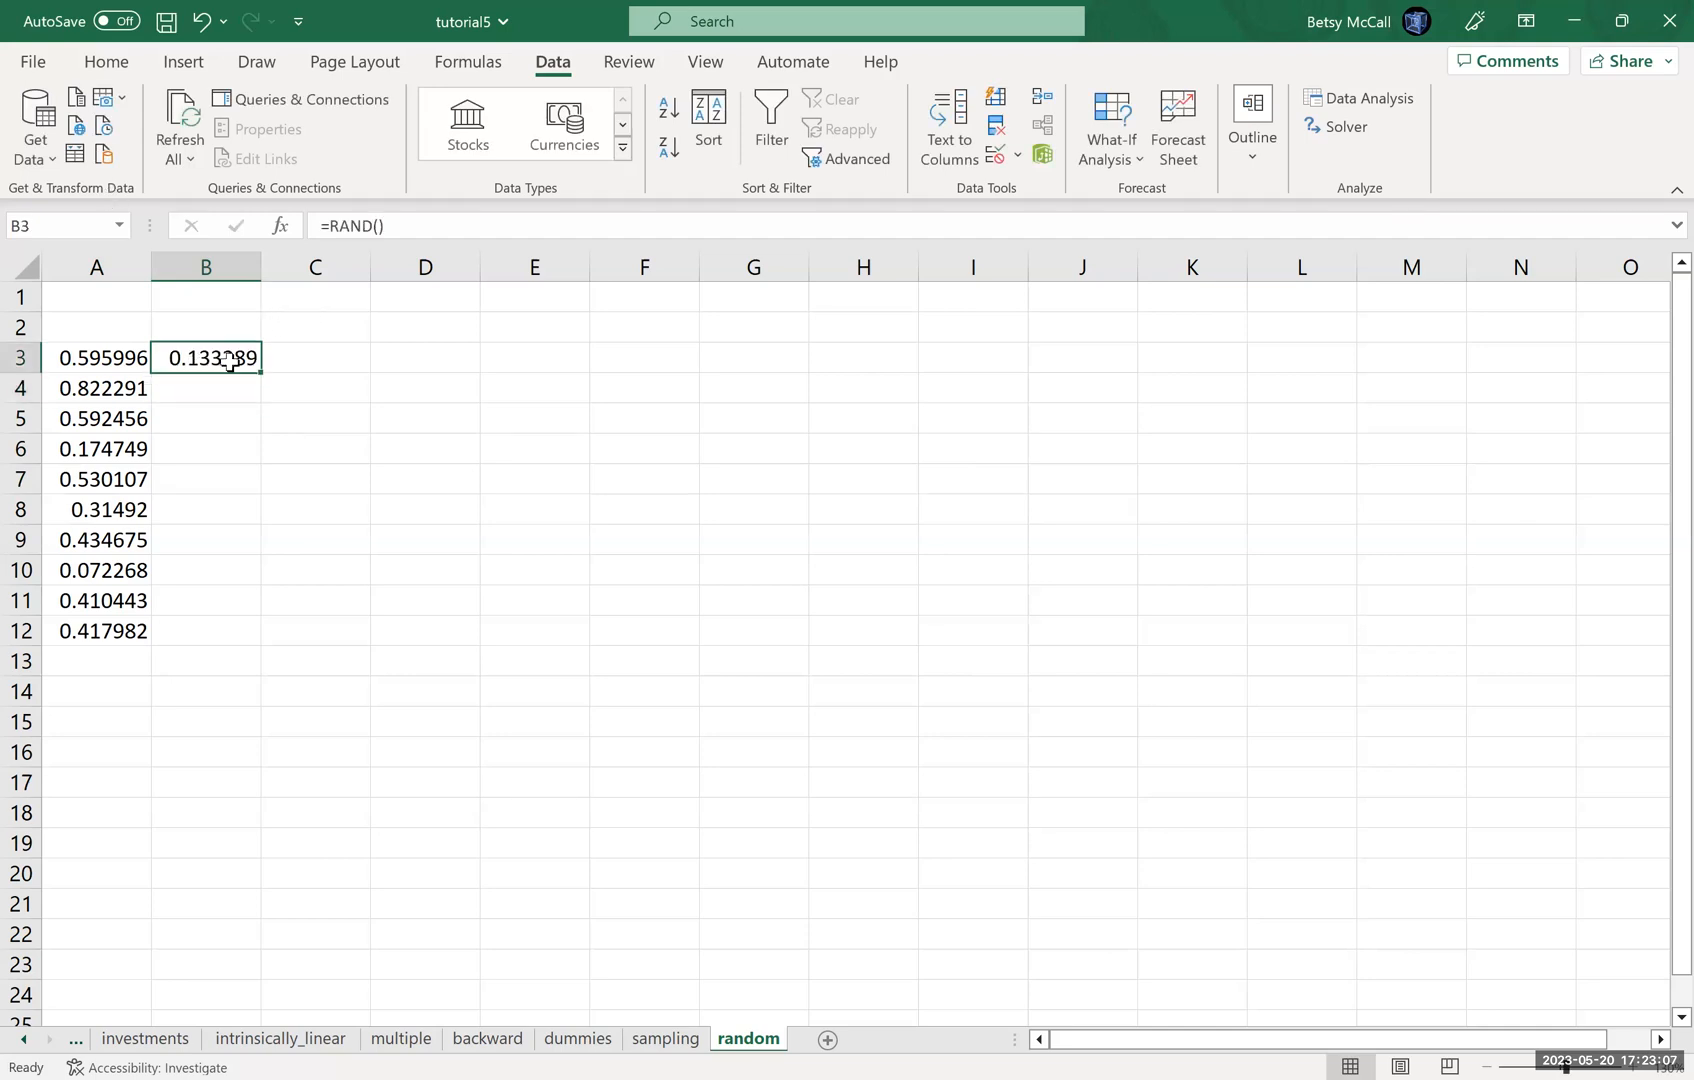
pyautogui.moveTo(257, 377); pyautogui.dragTo(448, 661)
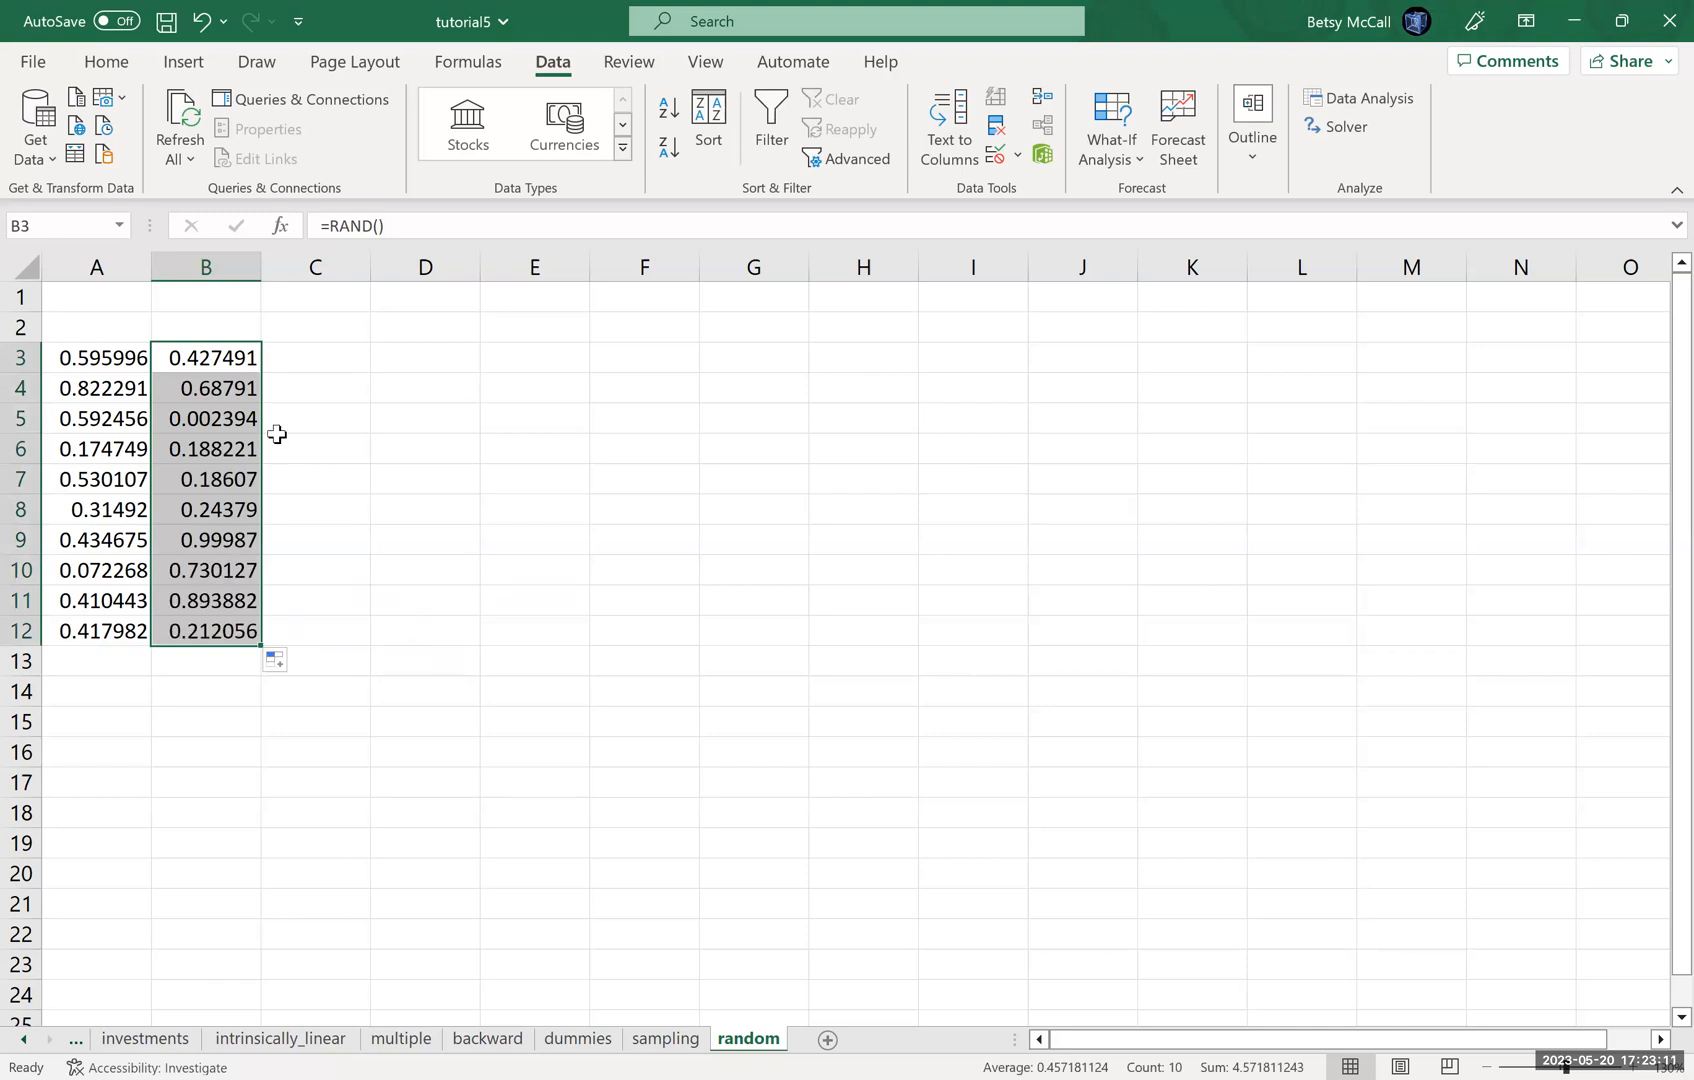
# Reopen the Random Number Generation tool from cell D3 and change the distribution to Normal
pyautogui.click(300, 351)
pyautogui.click(409, 361)
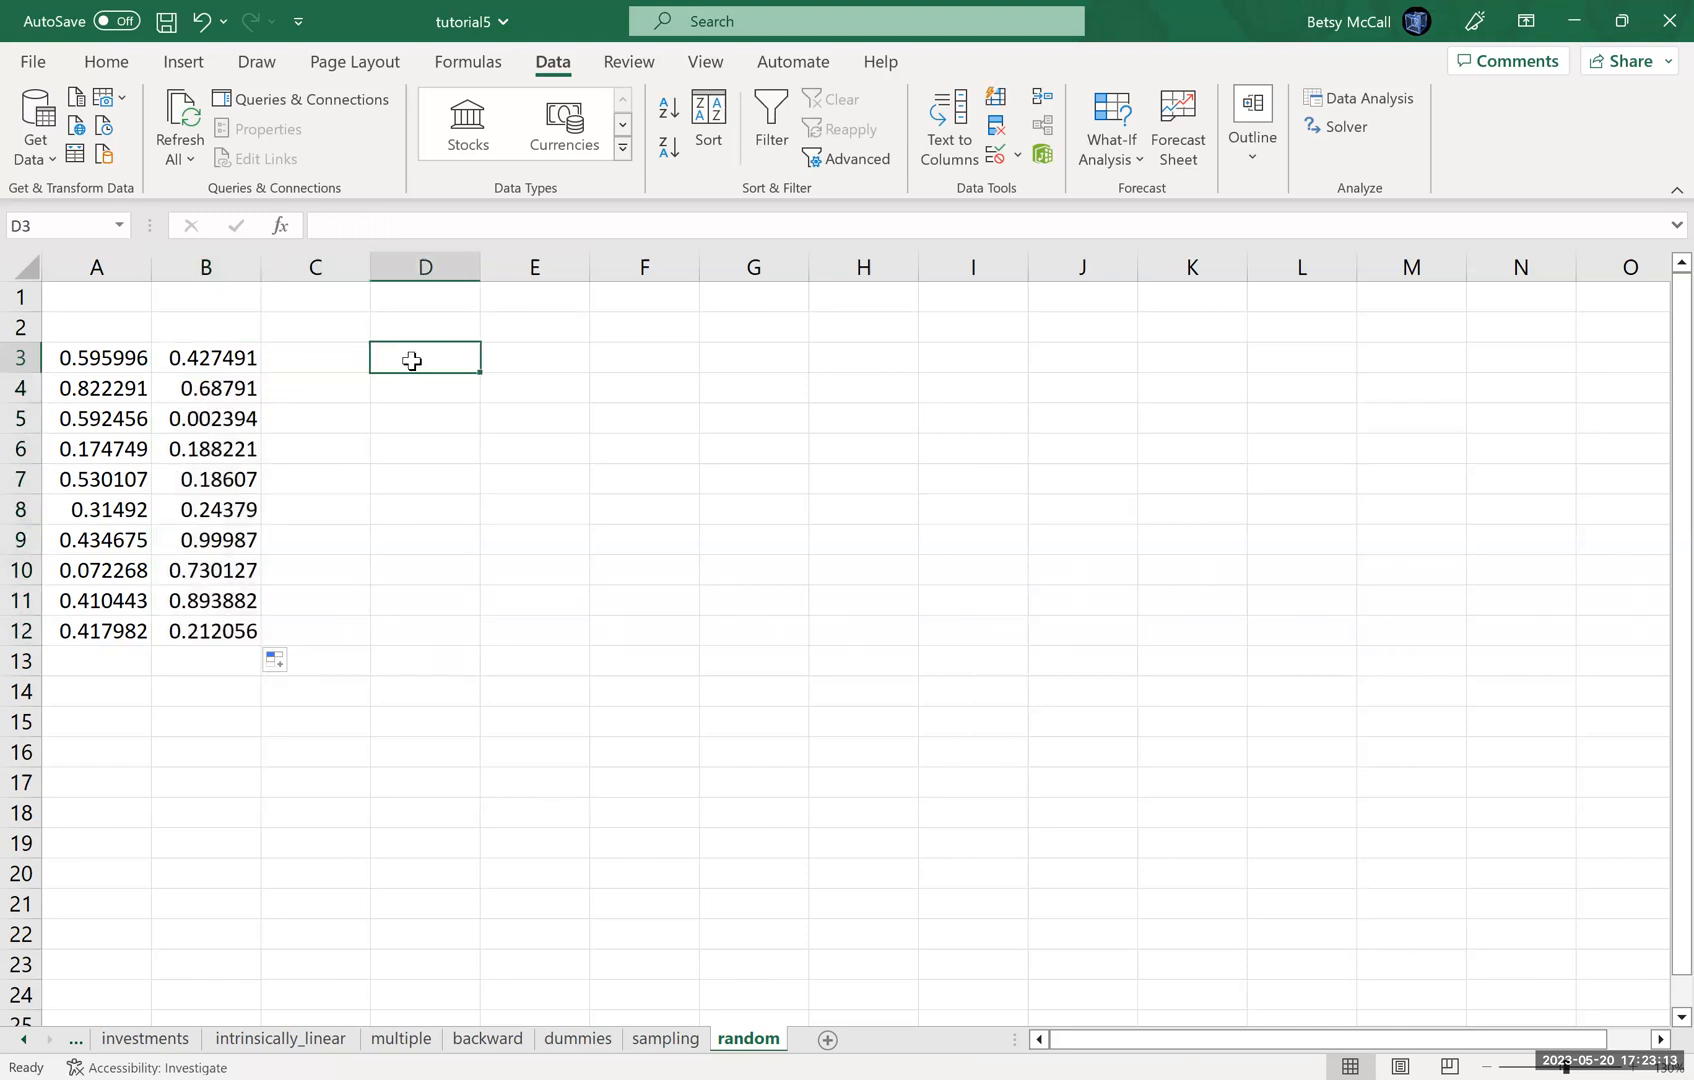
pyautogui.click(1362, 98)
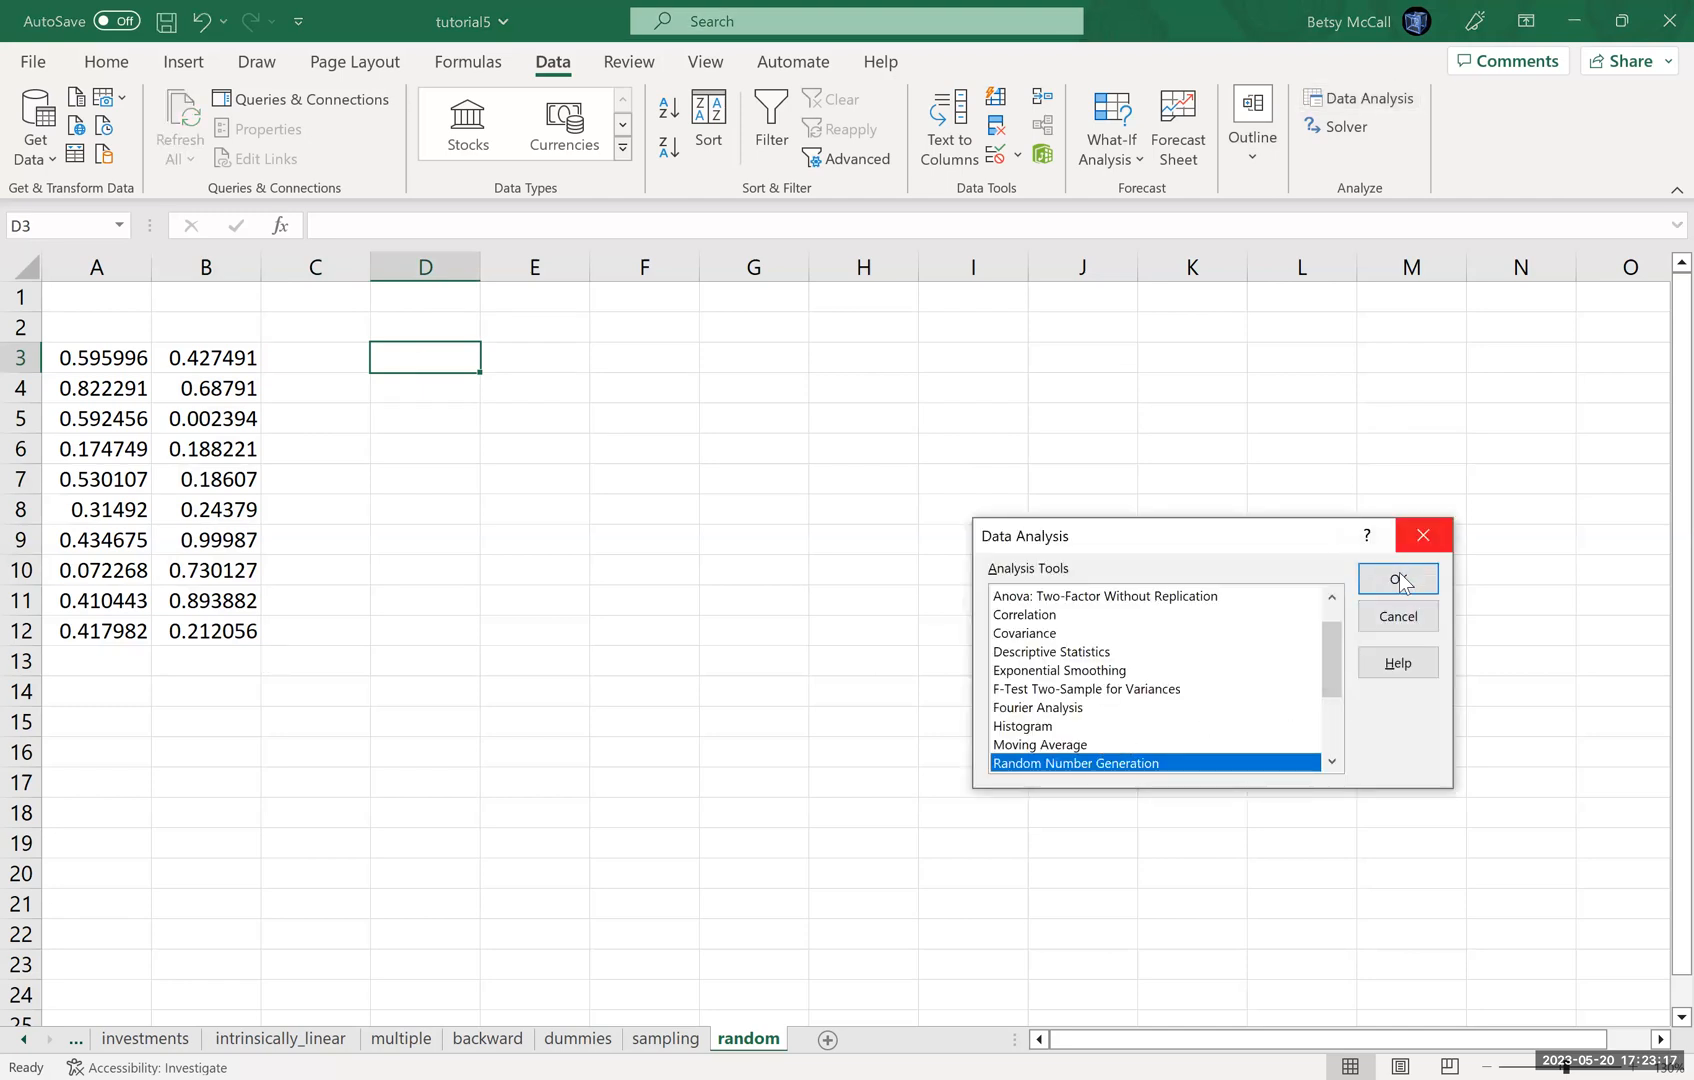
pyautogui.press('Return')
pyautogui.click(1327, 550)
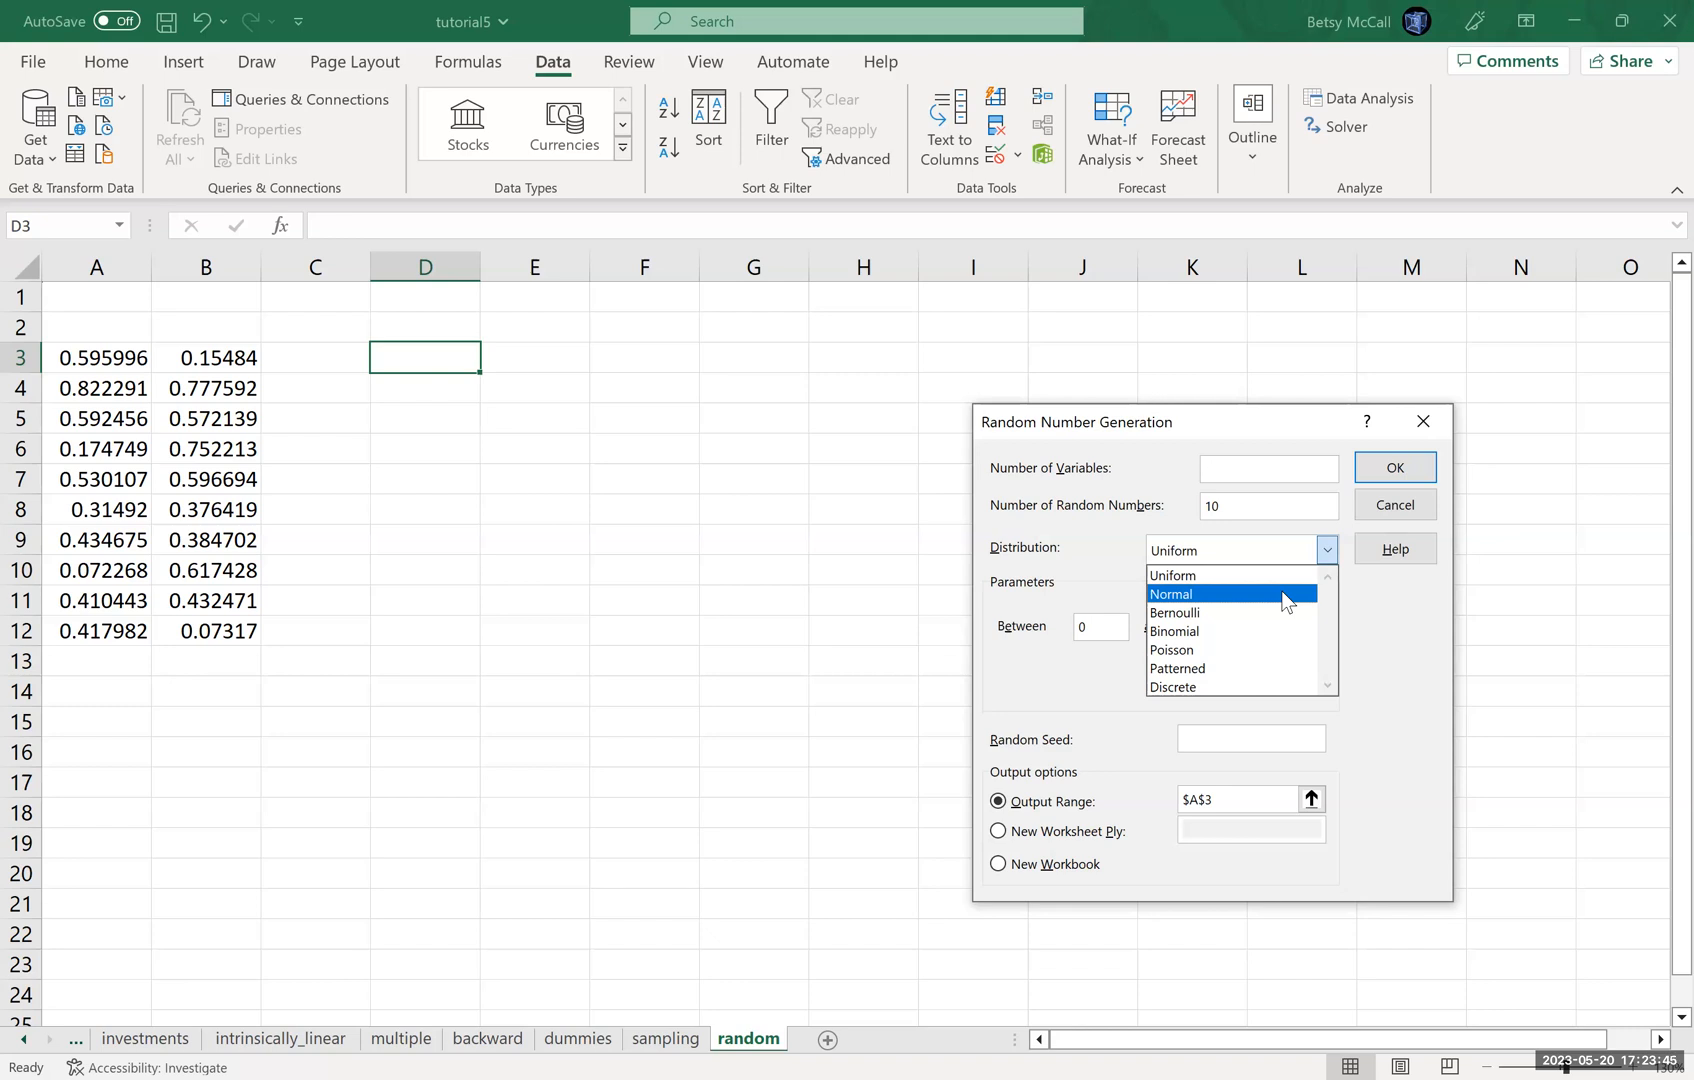
pyautogui.press('Return')
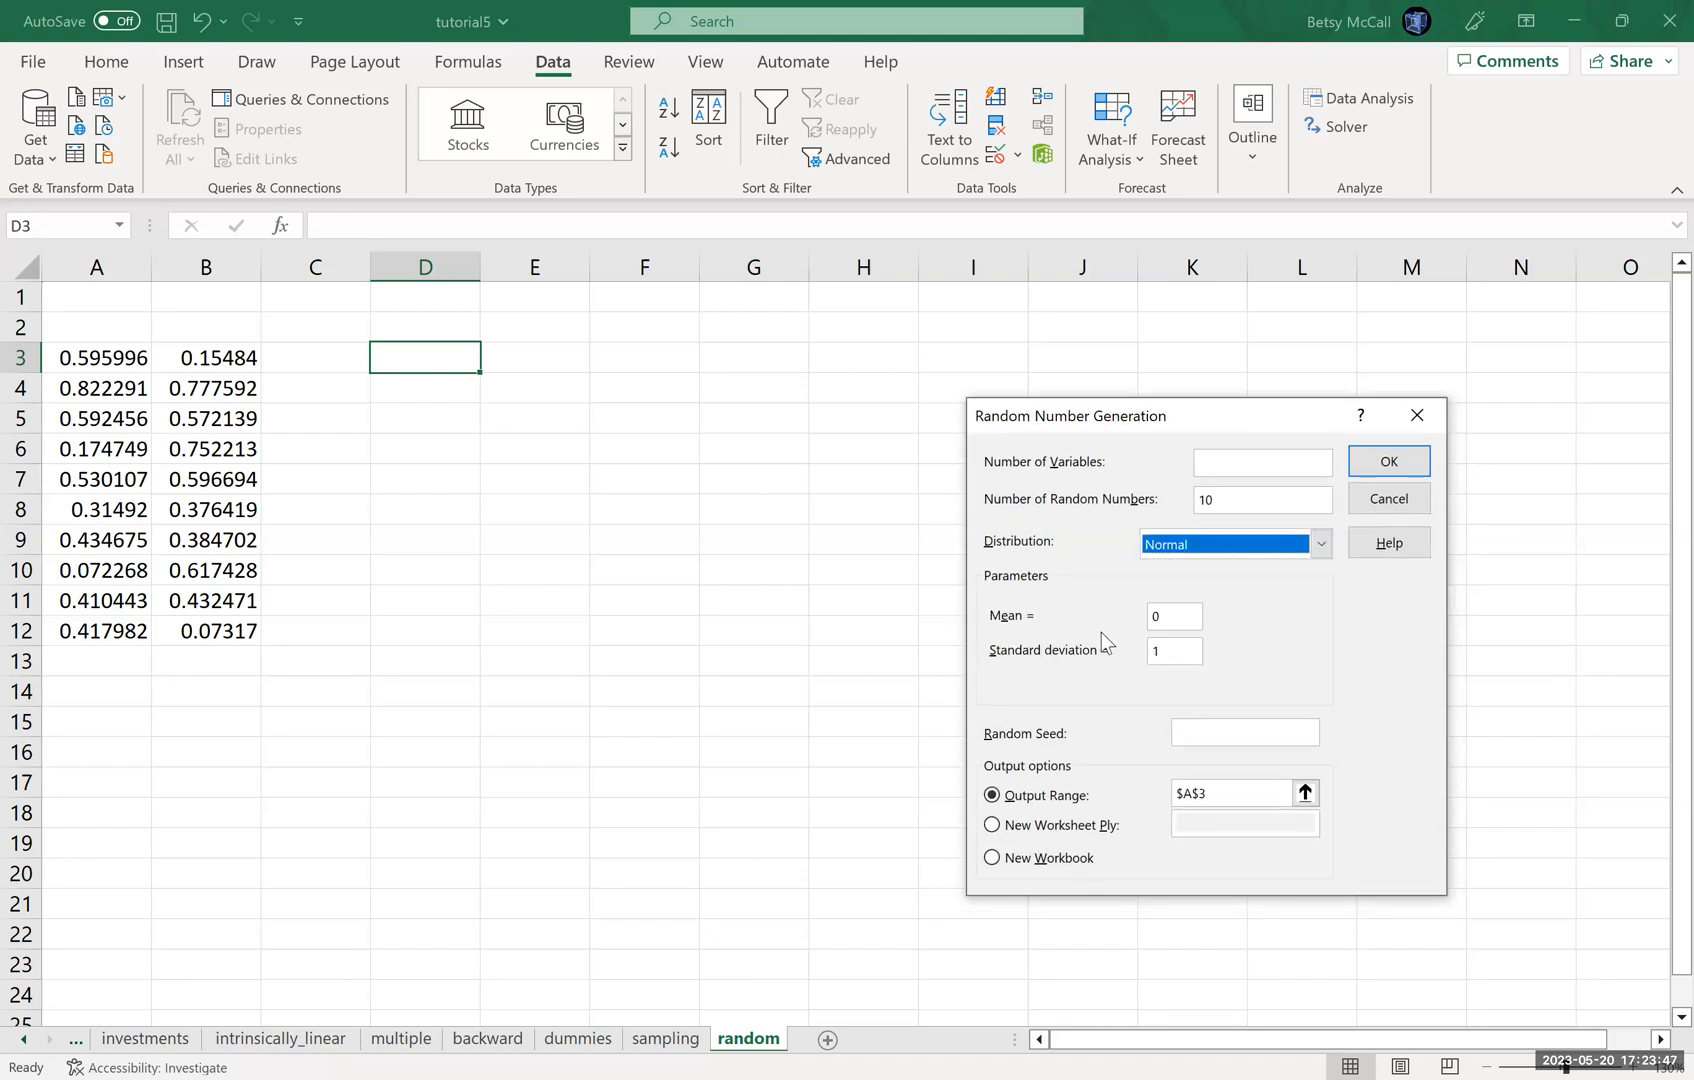
# Set the normal distribution's mean to 64 and its standard deviation to 3
pyautogui.click(1154, 651)
pyautogui.write('1')
pyautogui.click(1179, 616)
pyautogui.press('BackSpace')
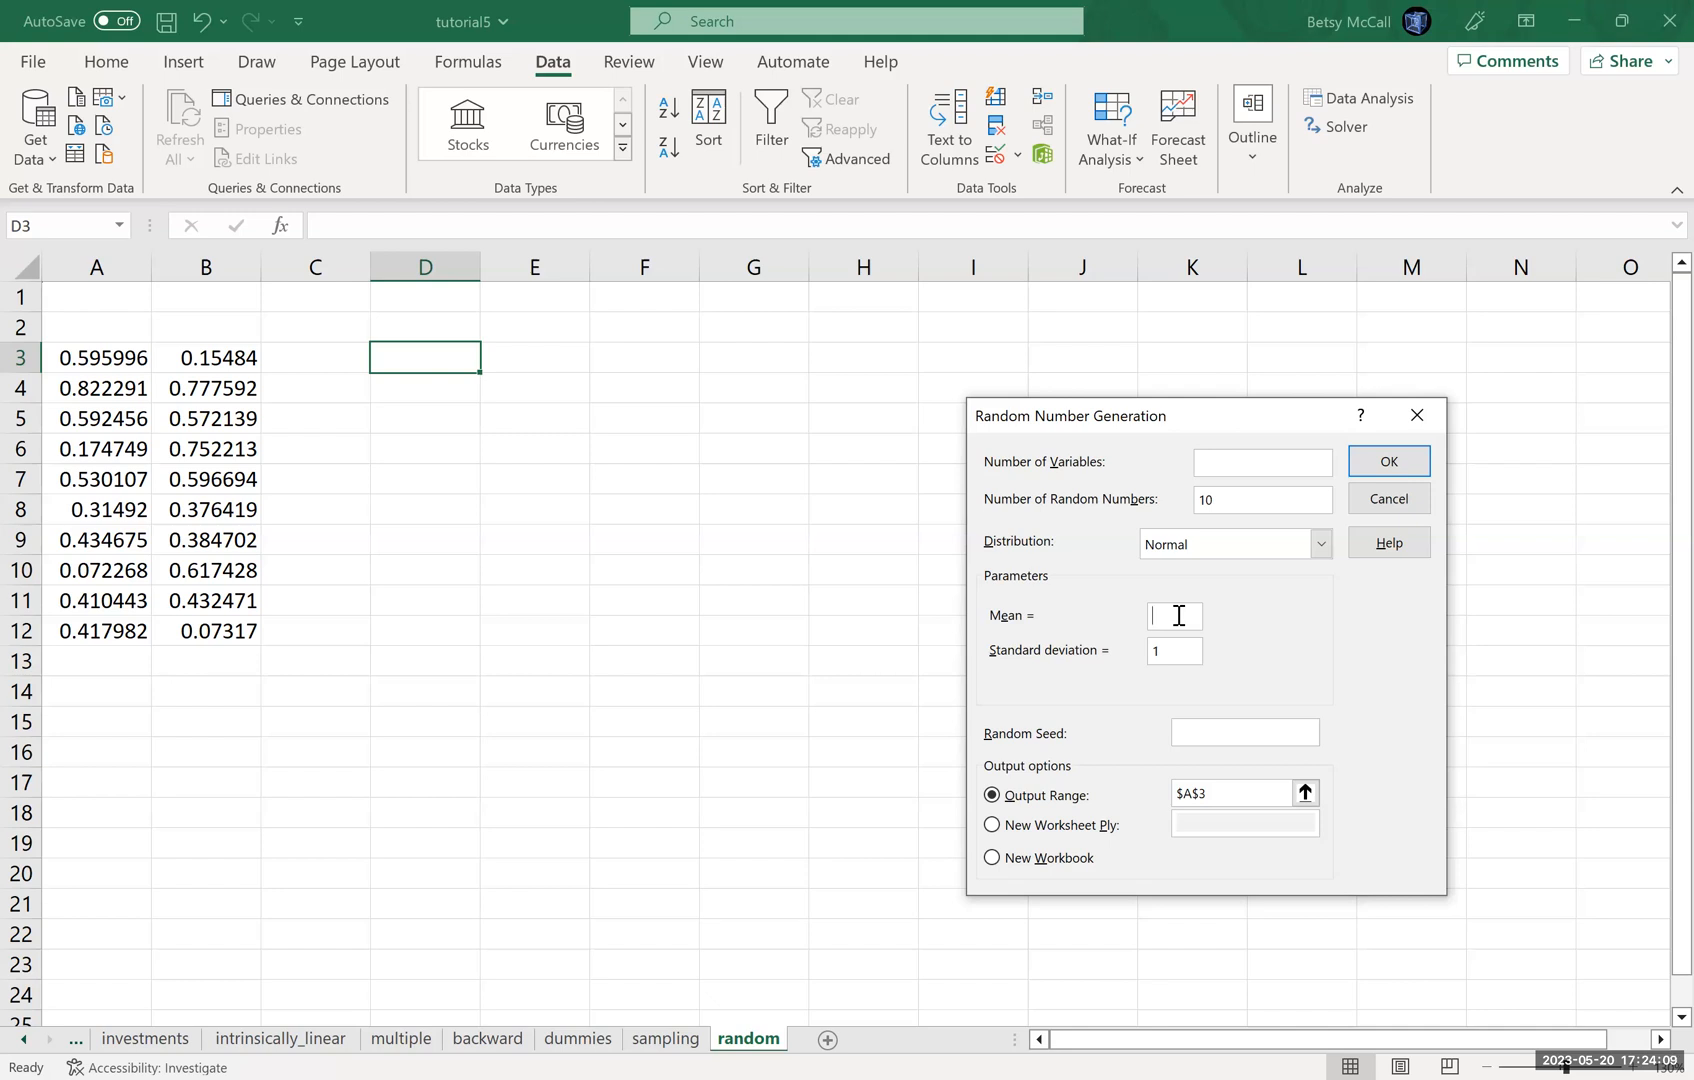
pyautogui.write('64')
pyautogui.press('BackSpace')
pyautogui.write('3')
# Set the output range to cell D3 and generate the normally distributed random numbers
pyautogui.click(1305, 792)
pyautogui.click(471, 357)
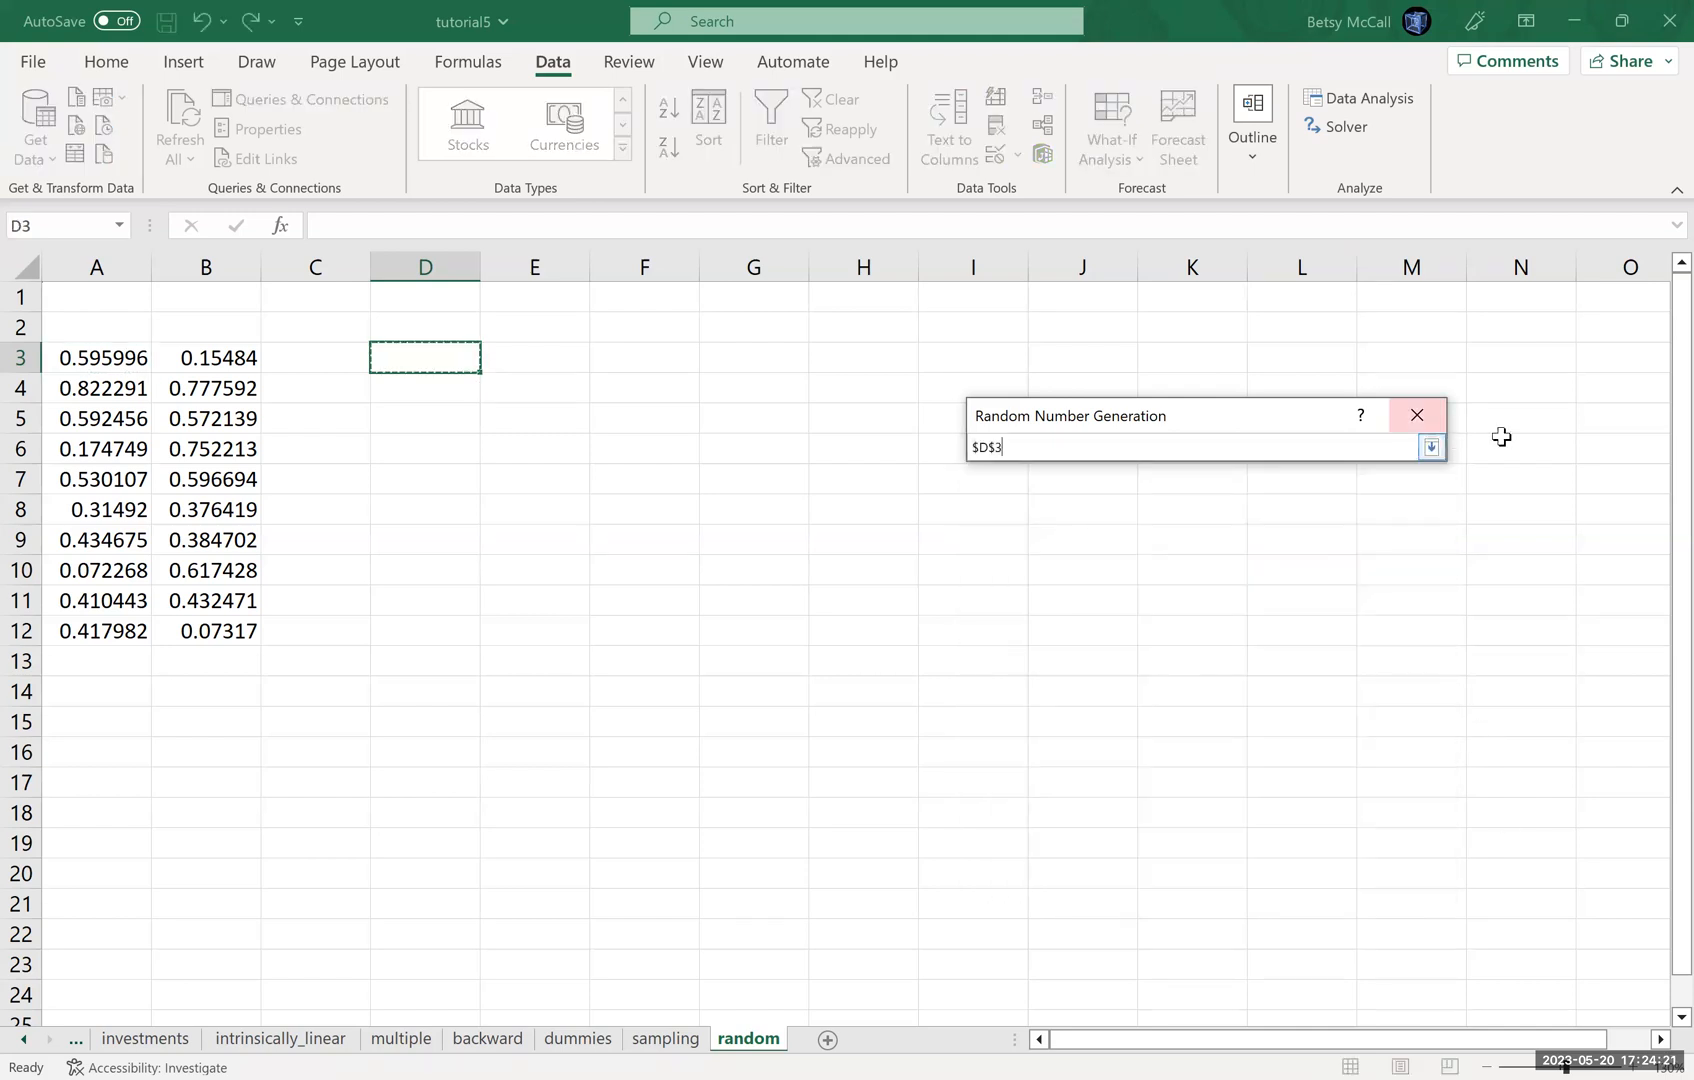
pyautogui.click(1431, 448)
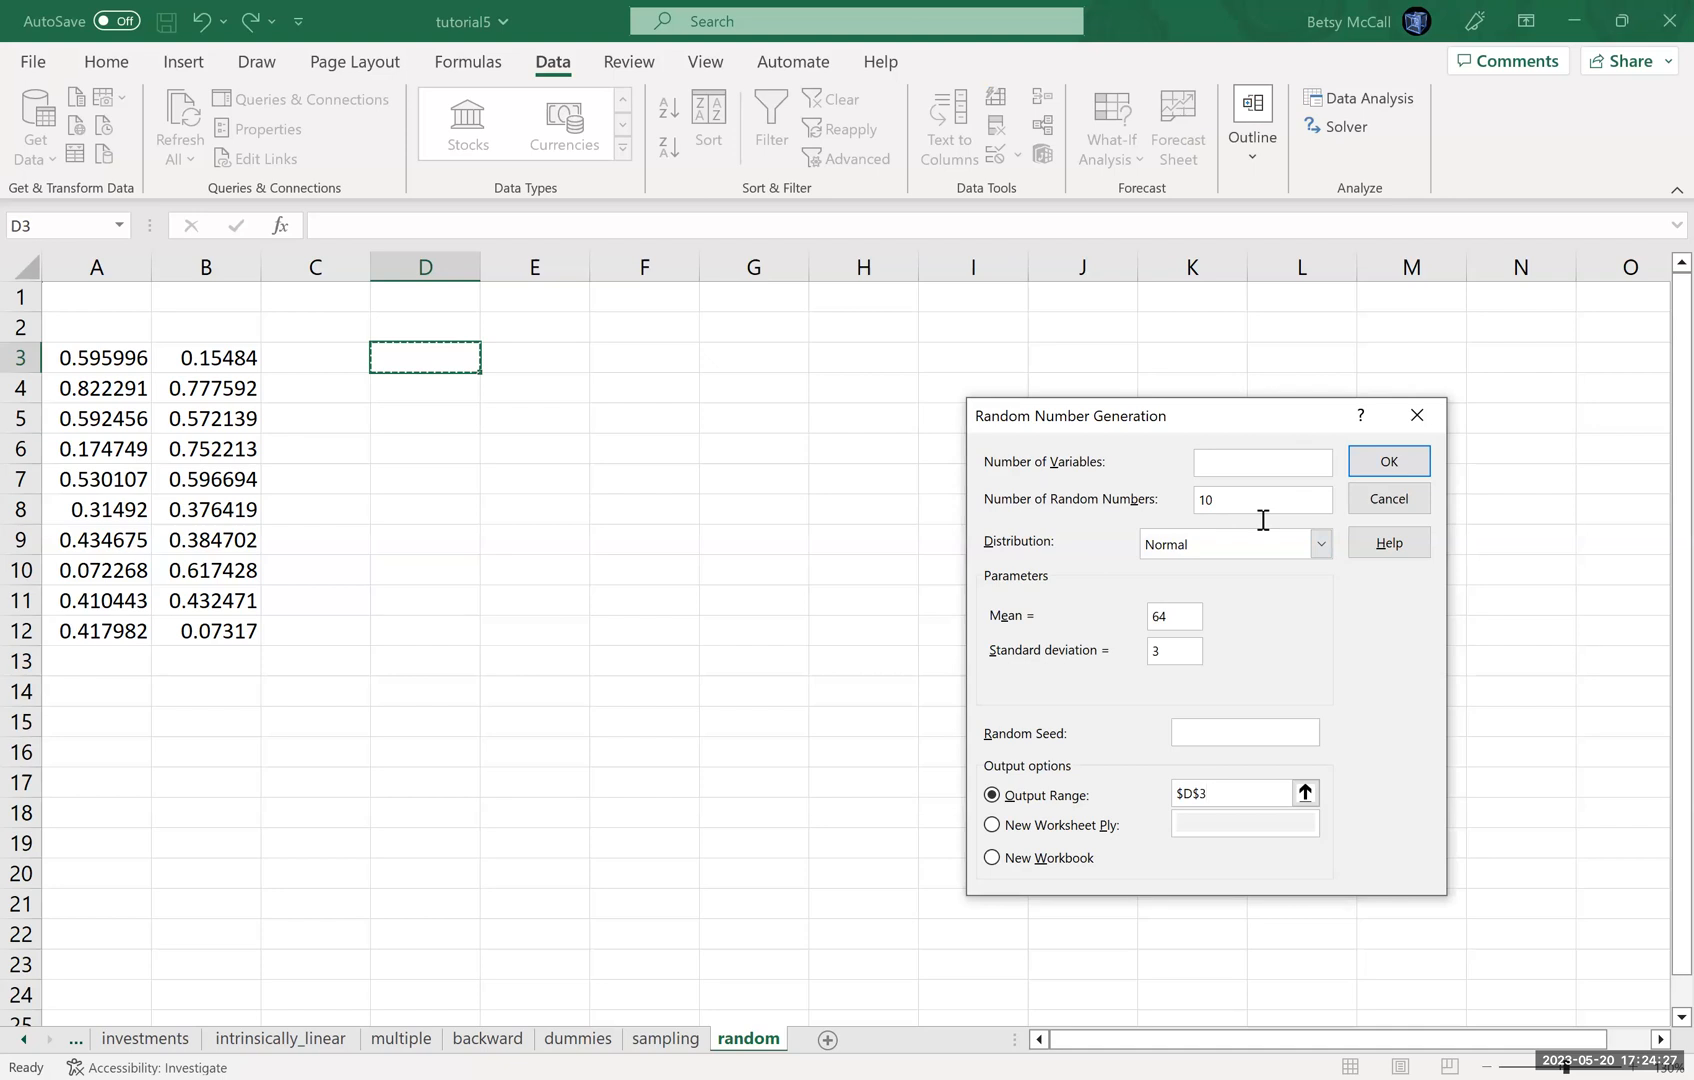
pyautogui.click(1376, 467)
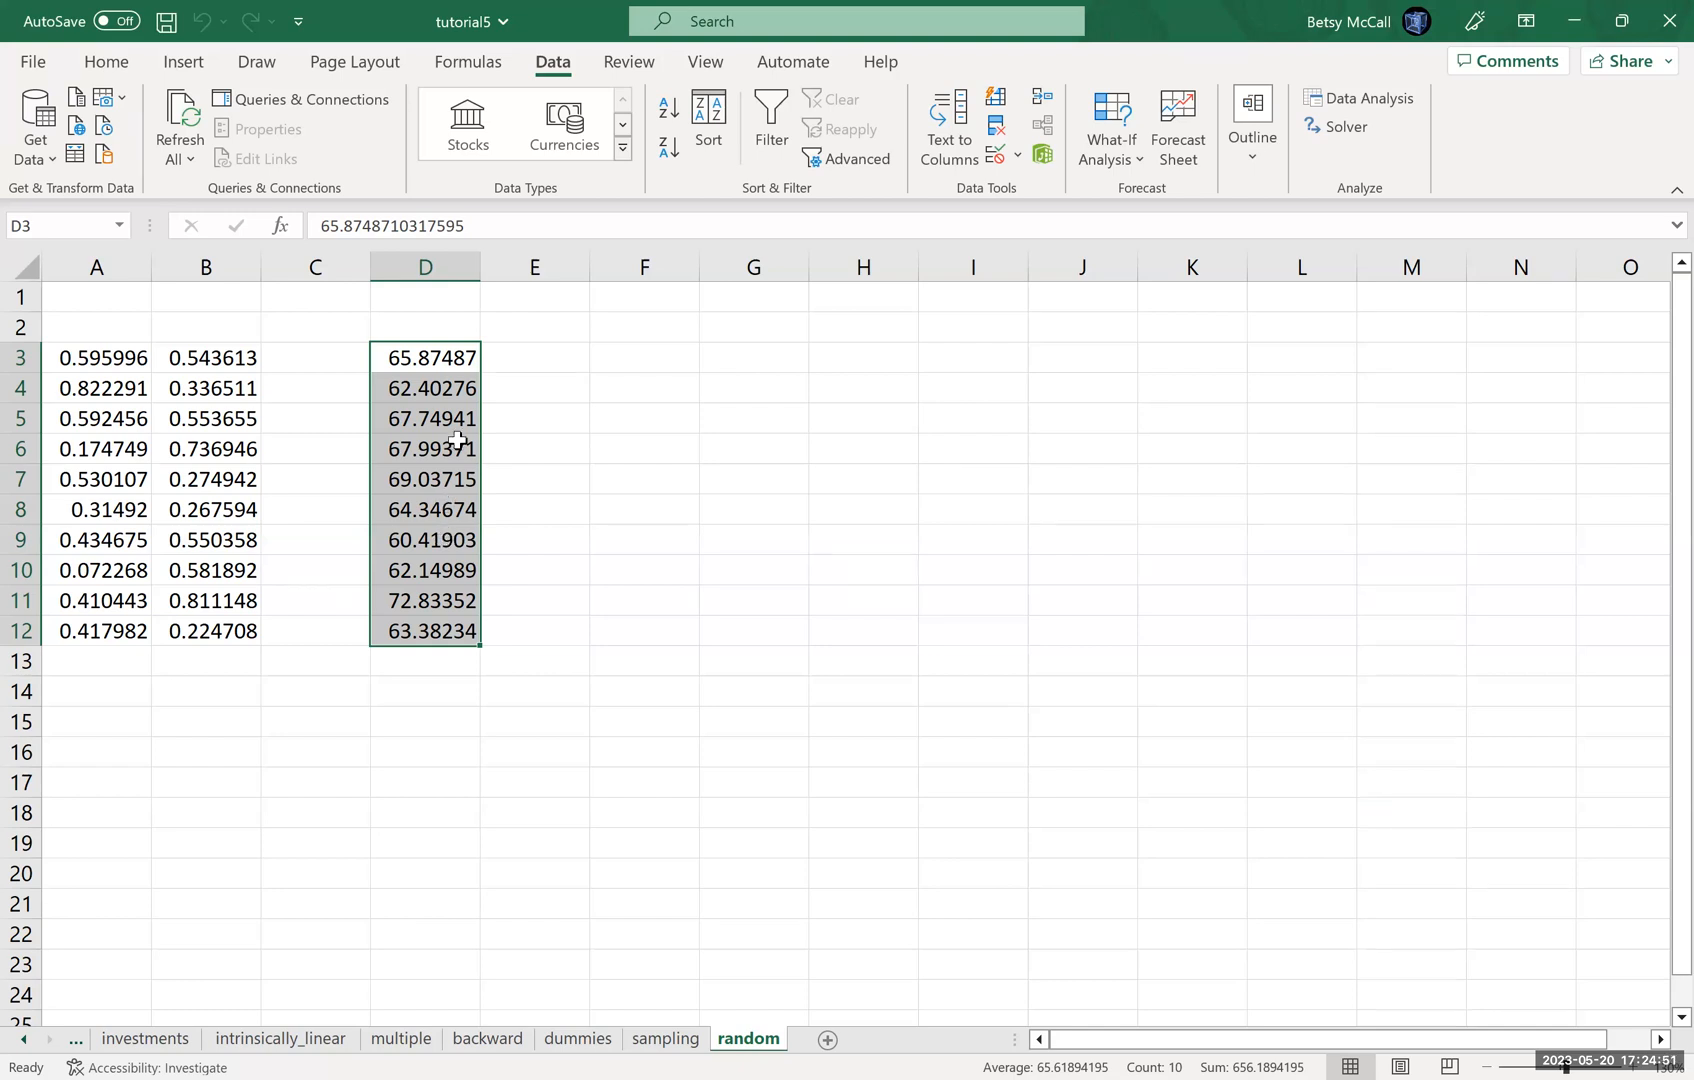
# Enter the formula =NORM.INV(RAND(),64,3) in cell E3
pyautogui.click(531, 354)
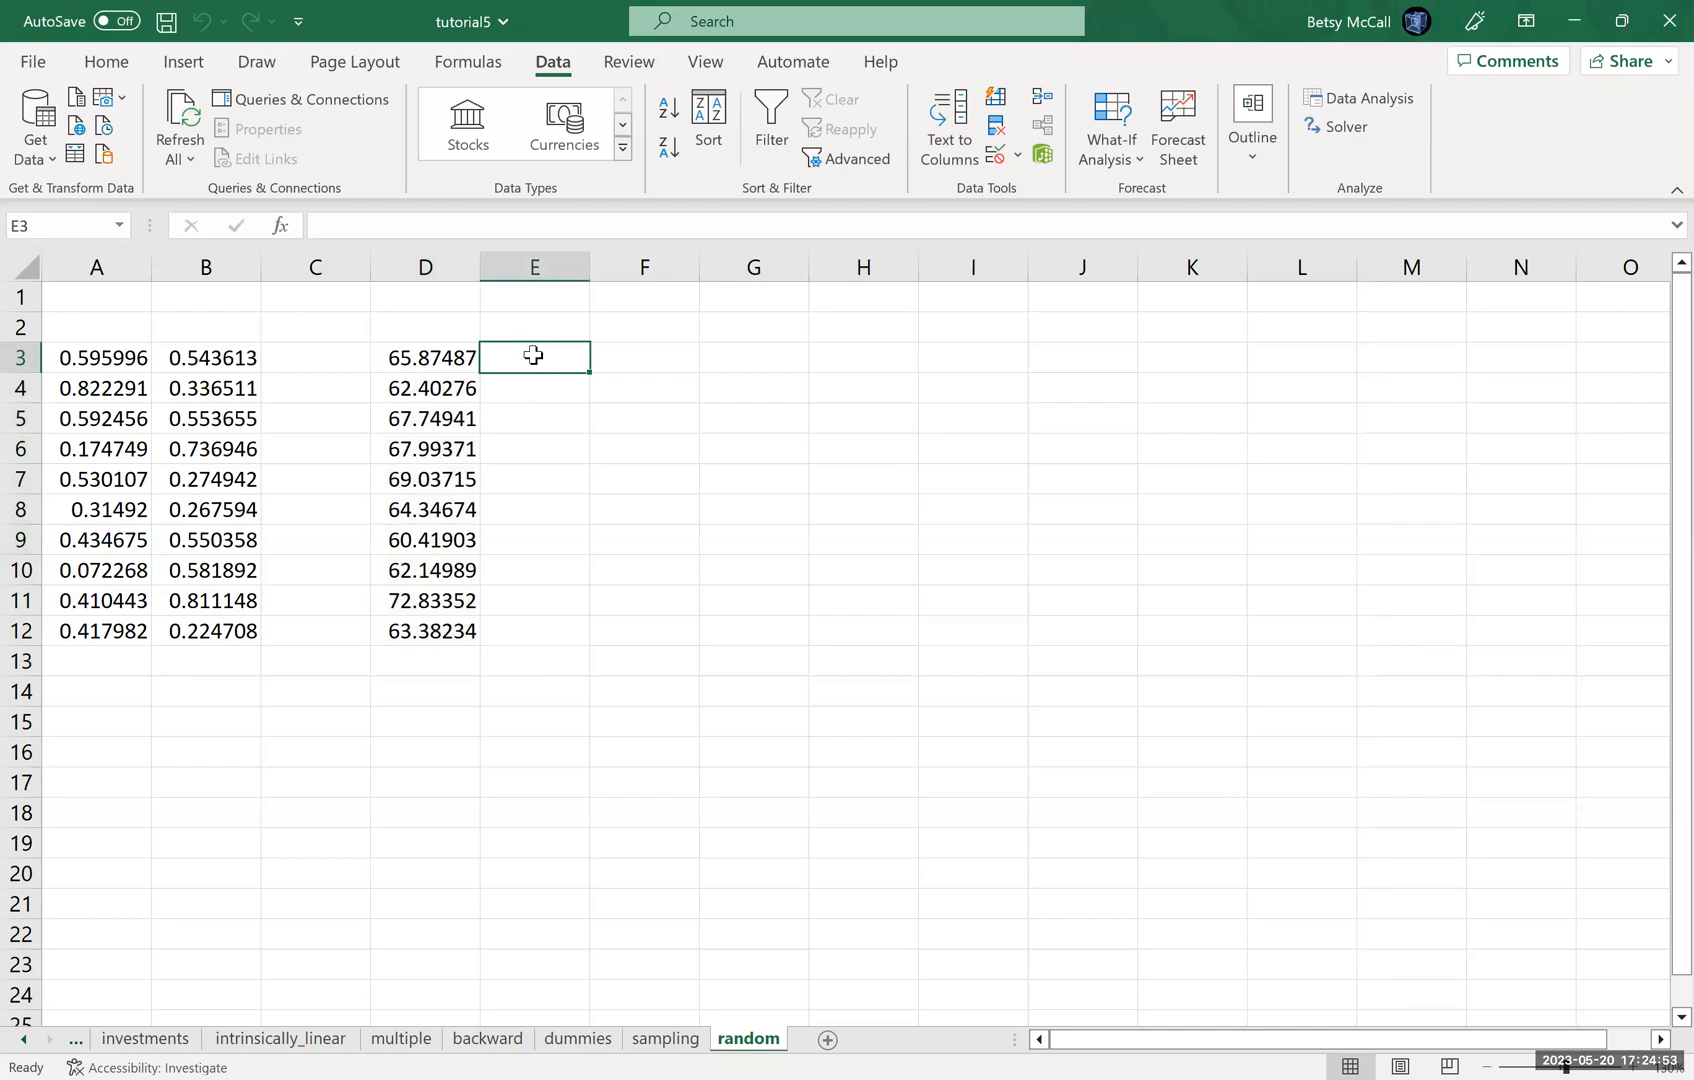
pyautogui.write('=')
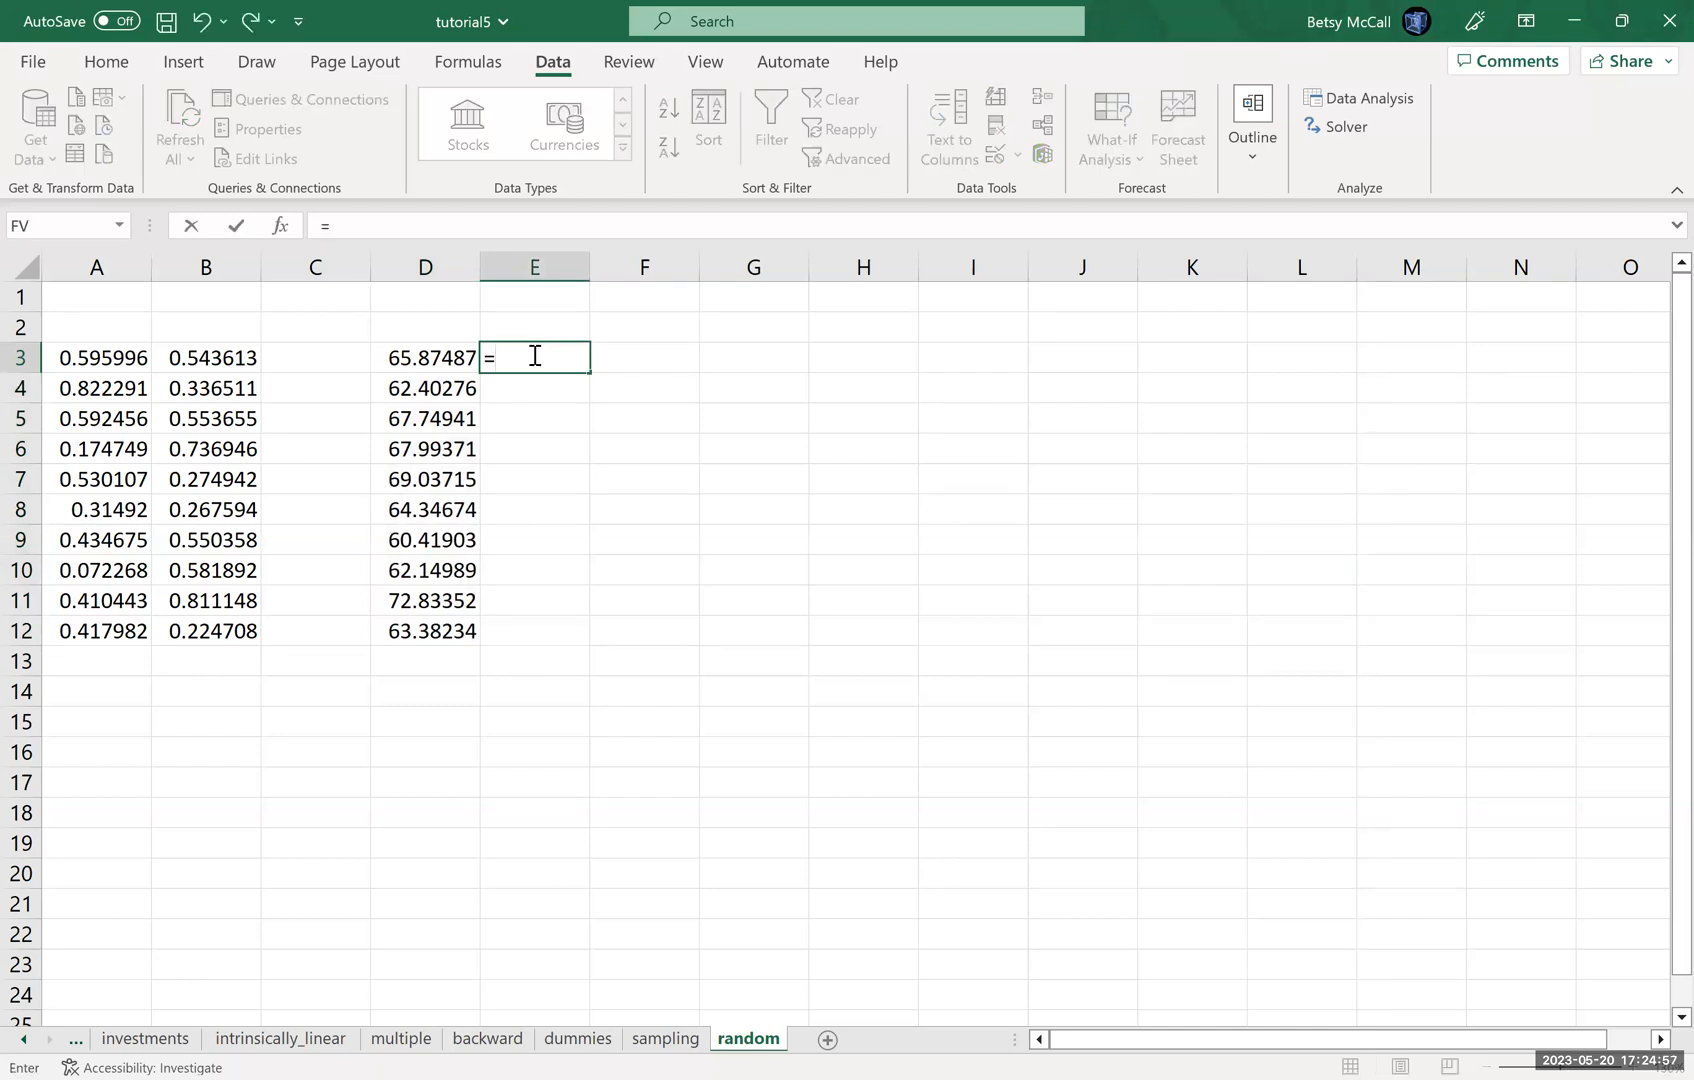
pyautogui.write('NORM.')
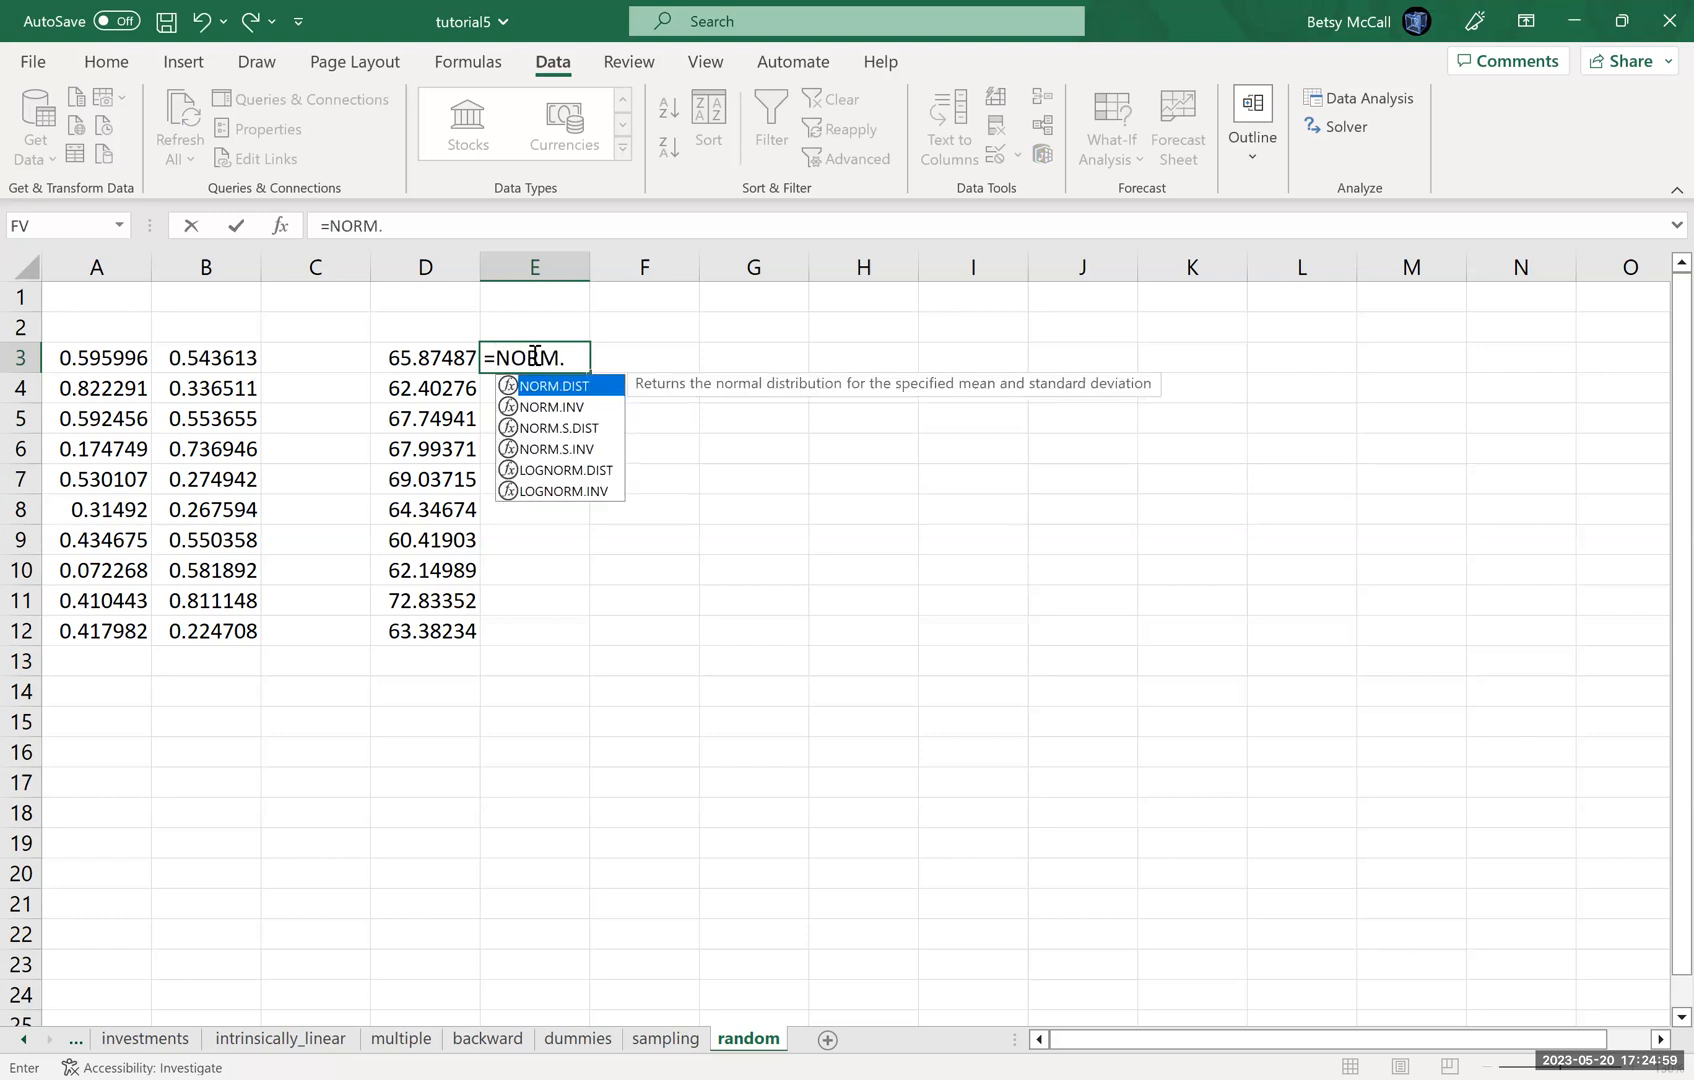
pyautogui.write('INV(')
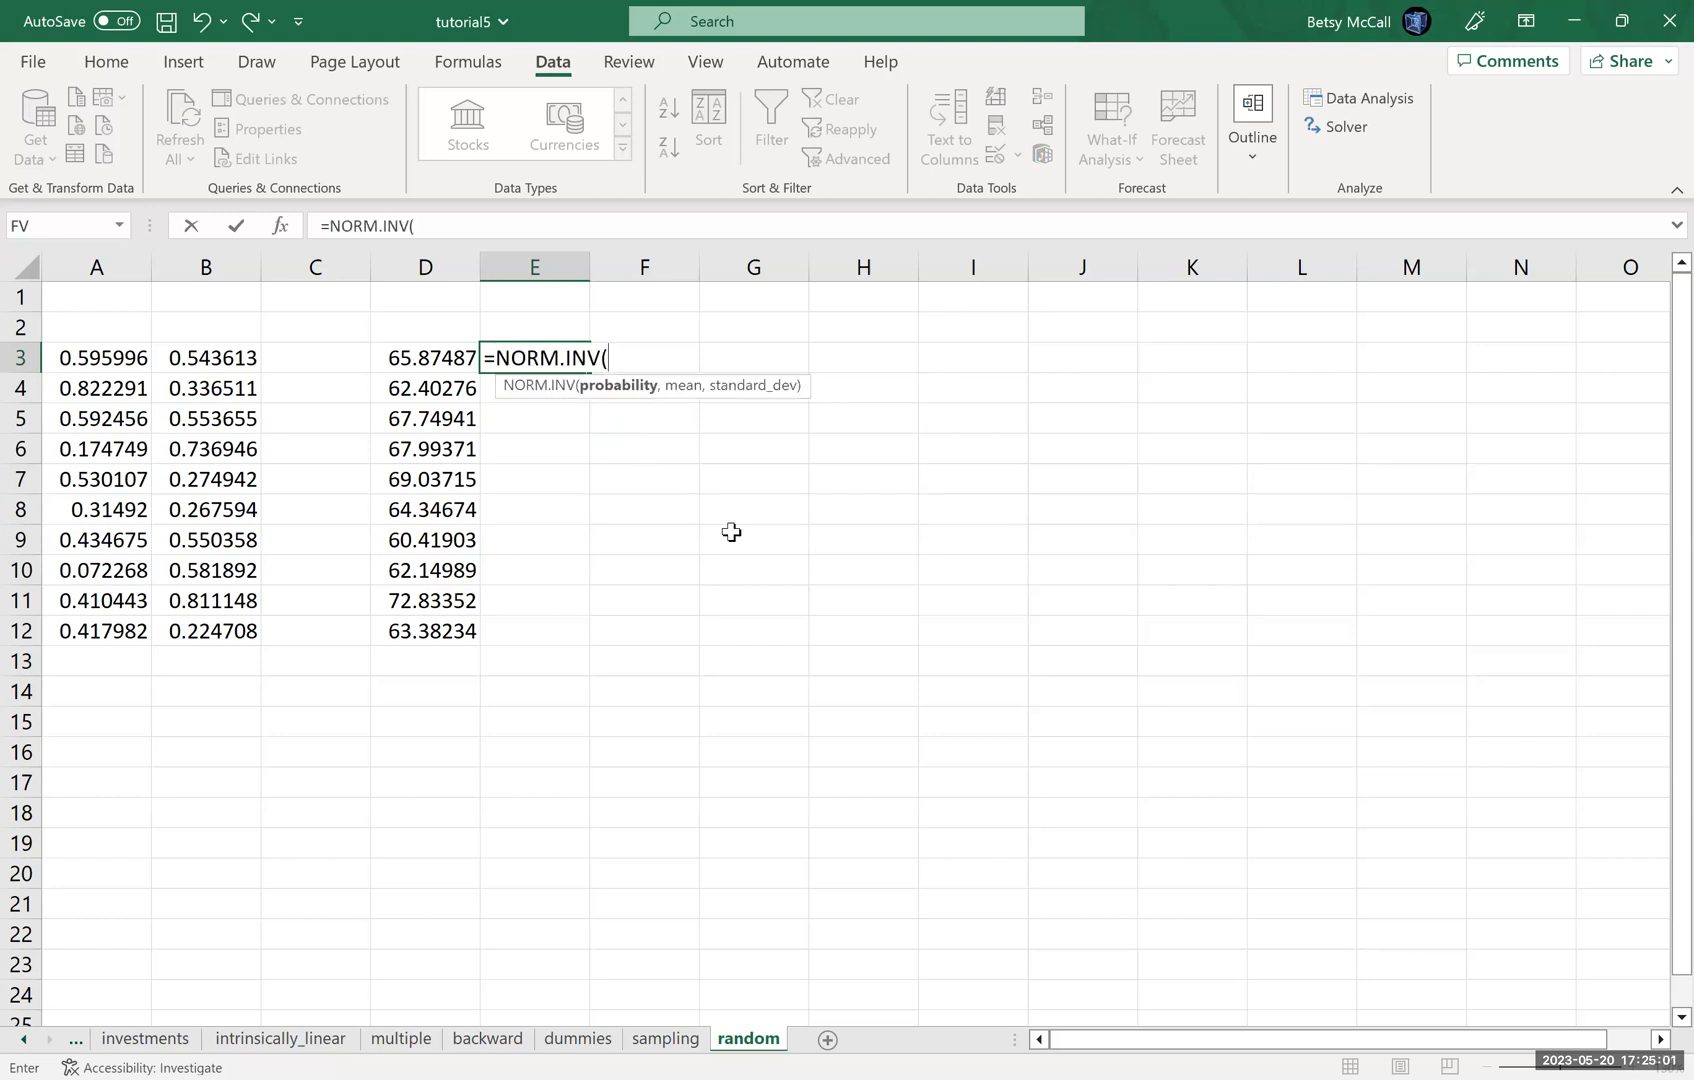
pyautogui.write('RAND()')
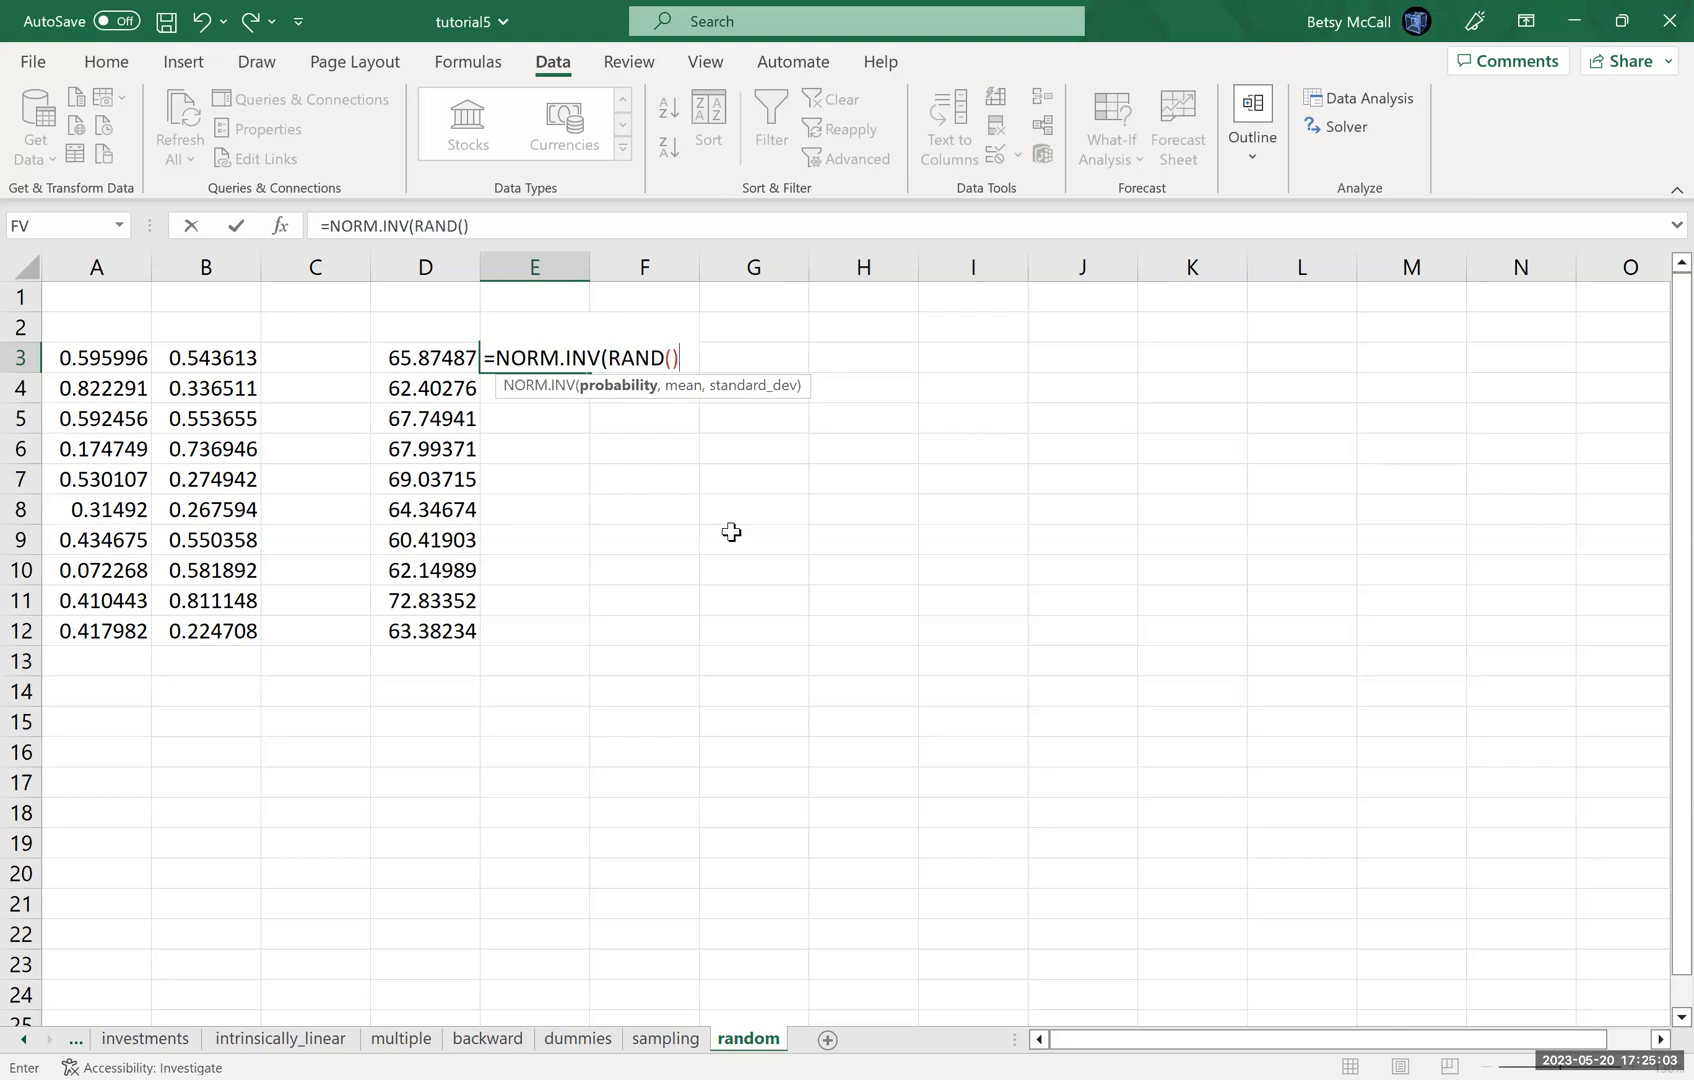
pyautogui.write(',64')
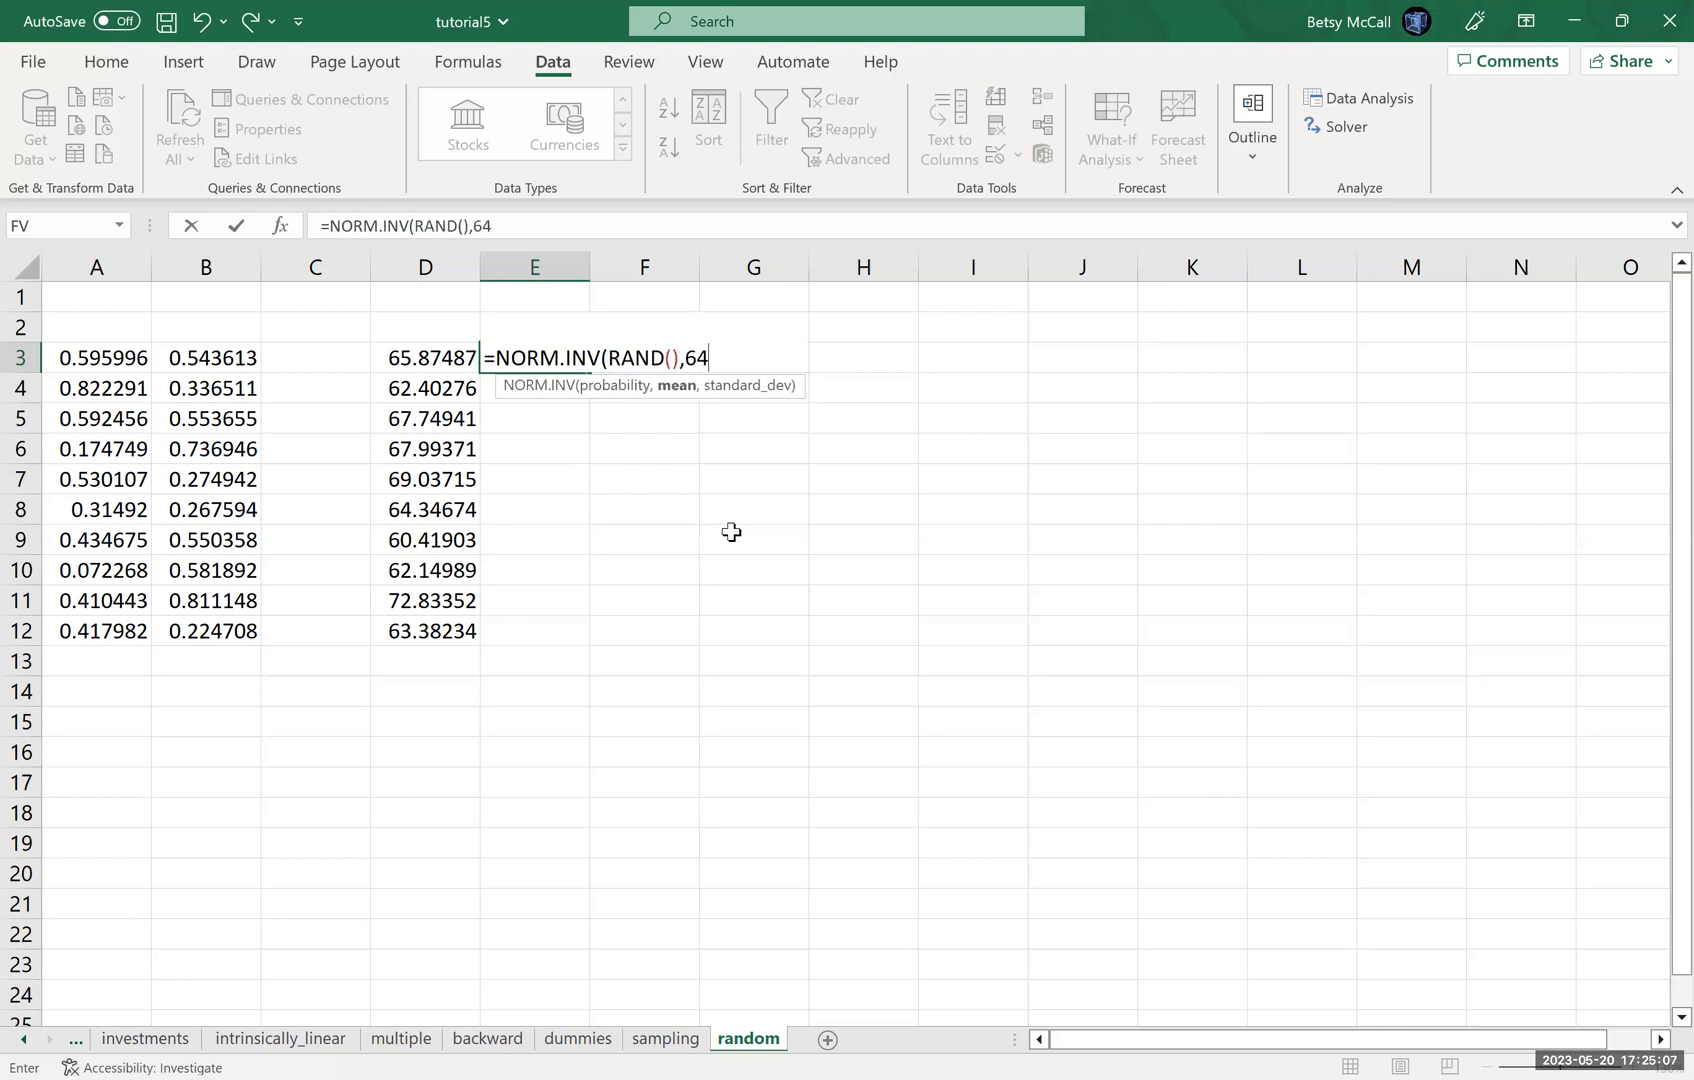
pyautogui.write(',3)')
pyautogui.press('Return')
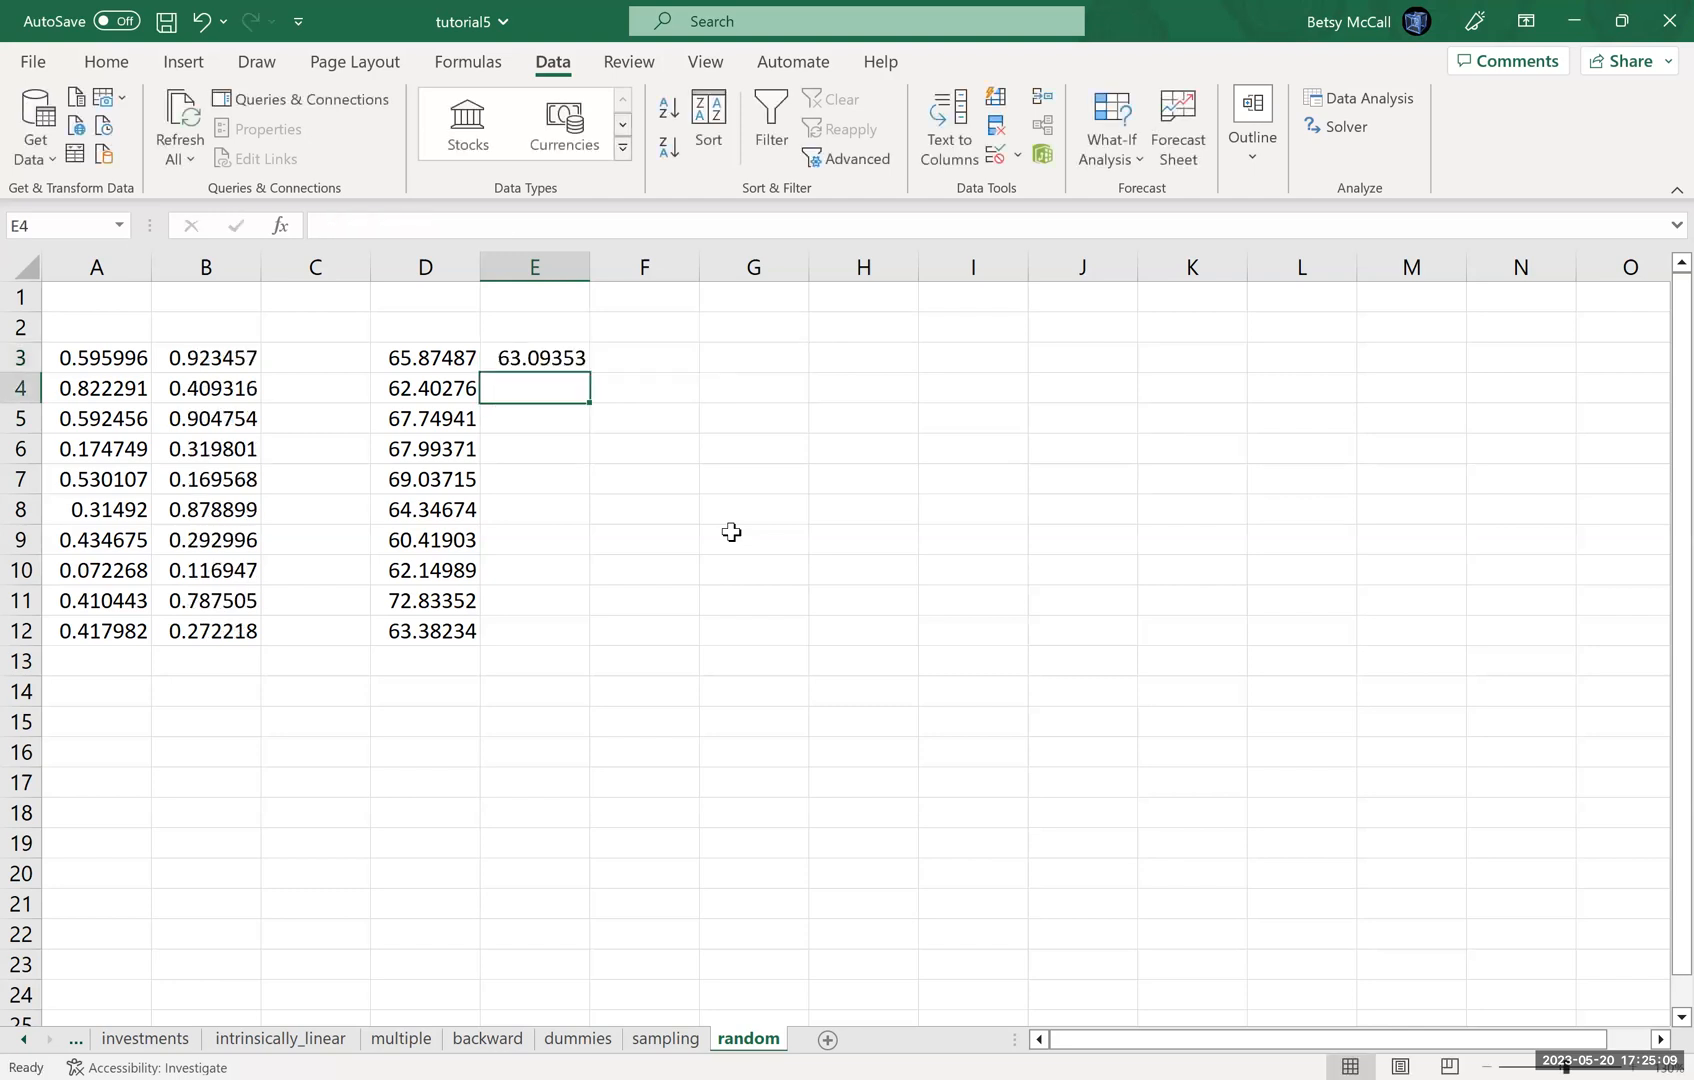
# Fill the NORM.INV formula from E3 down through E12, and compare the contents of cells D4 and E4
pyautogui.click(551, 350)
pyautogui.moveTo(589, 378); pyautogui.dragTo(578, 640)
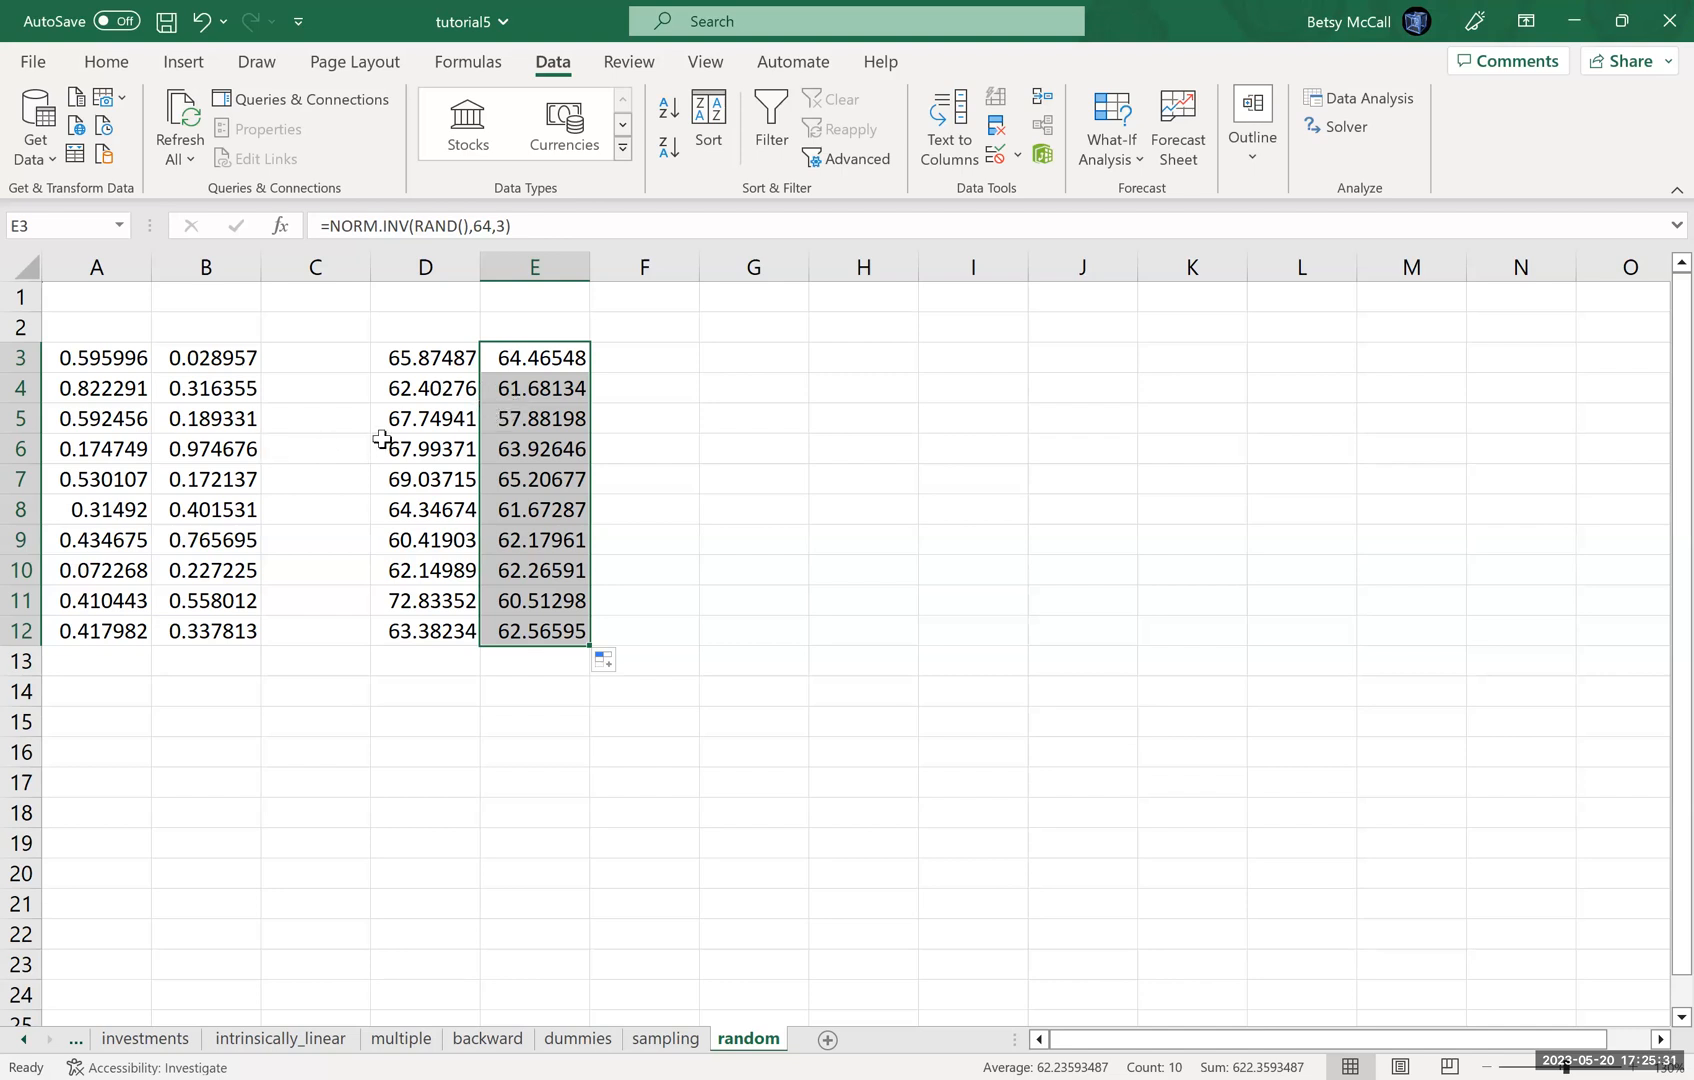
pyautogui.click(393, 395)
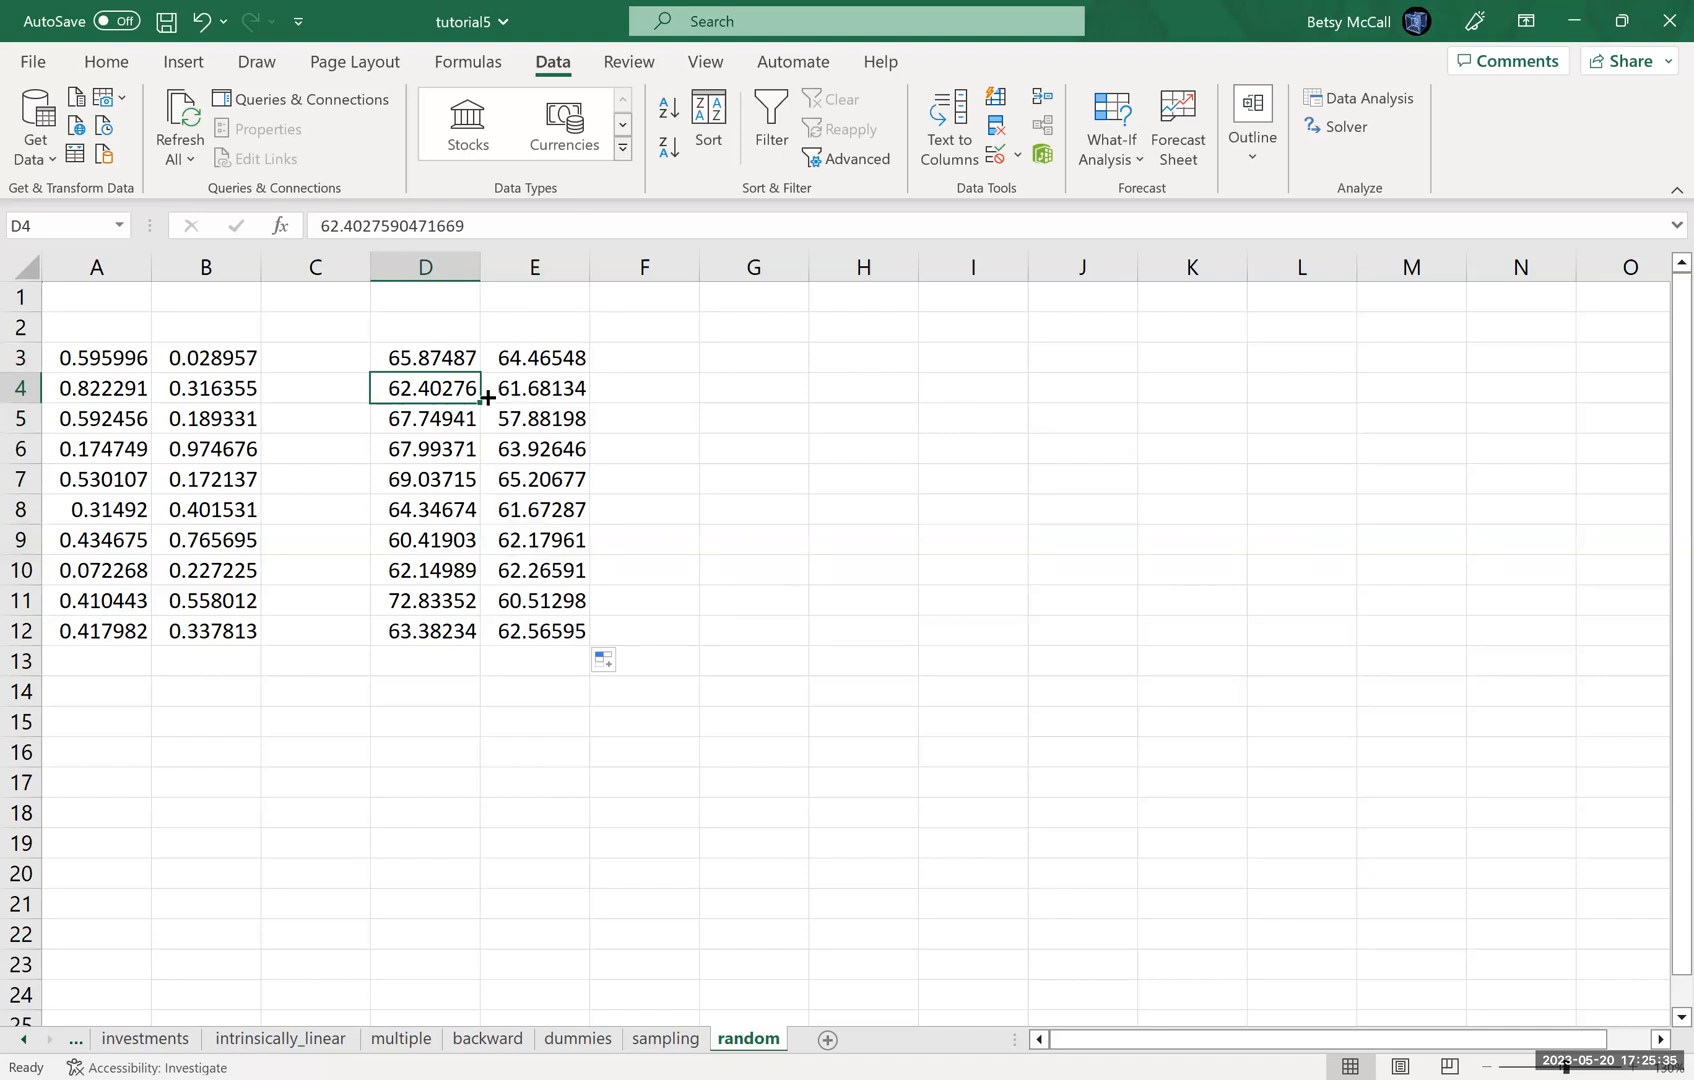
pyautogui.click(531, 383)
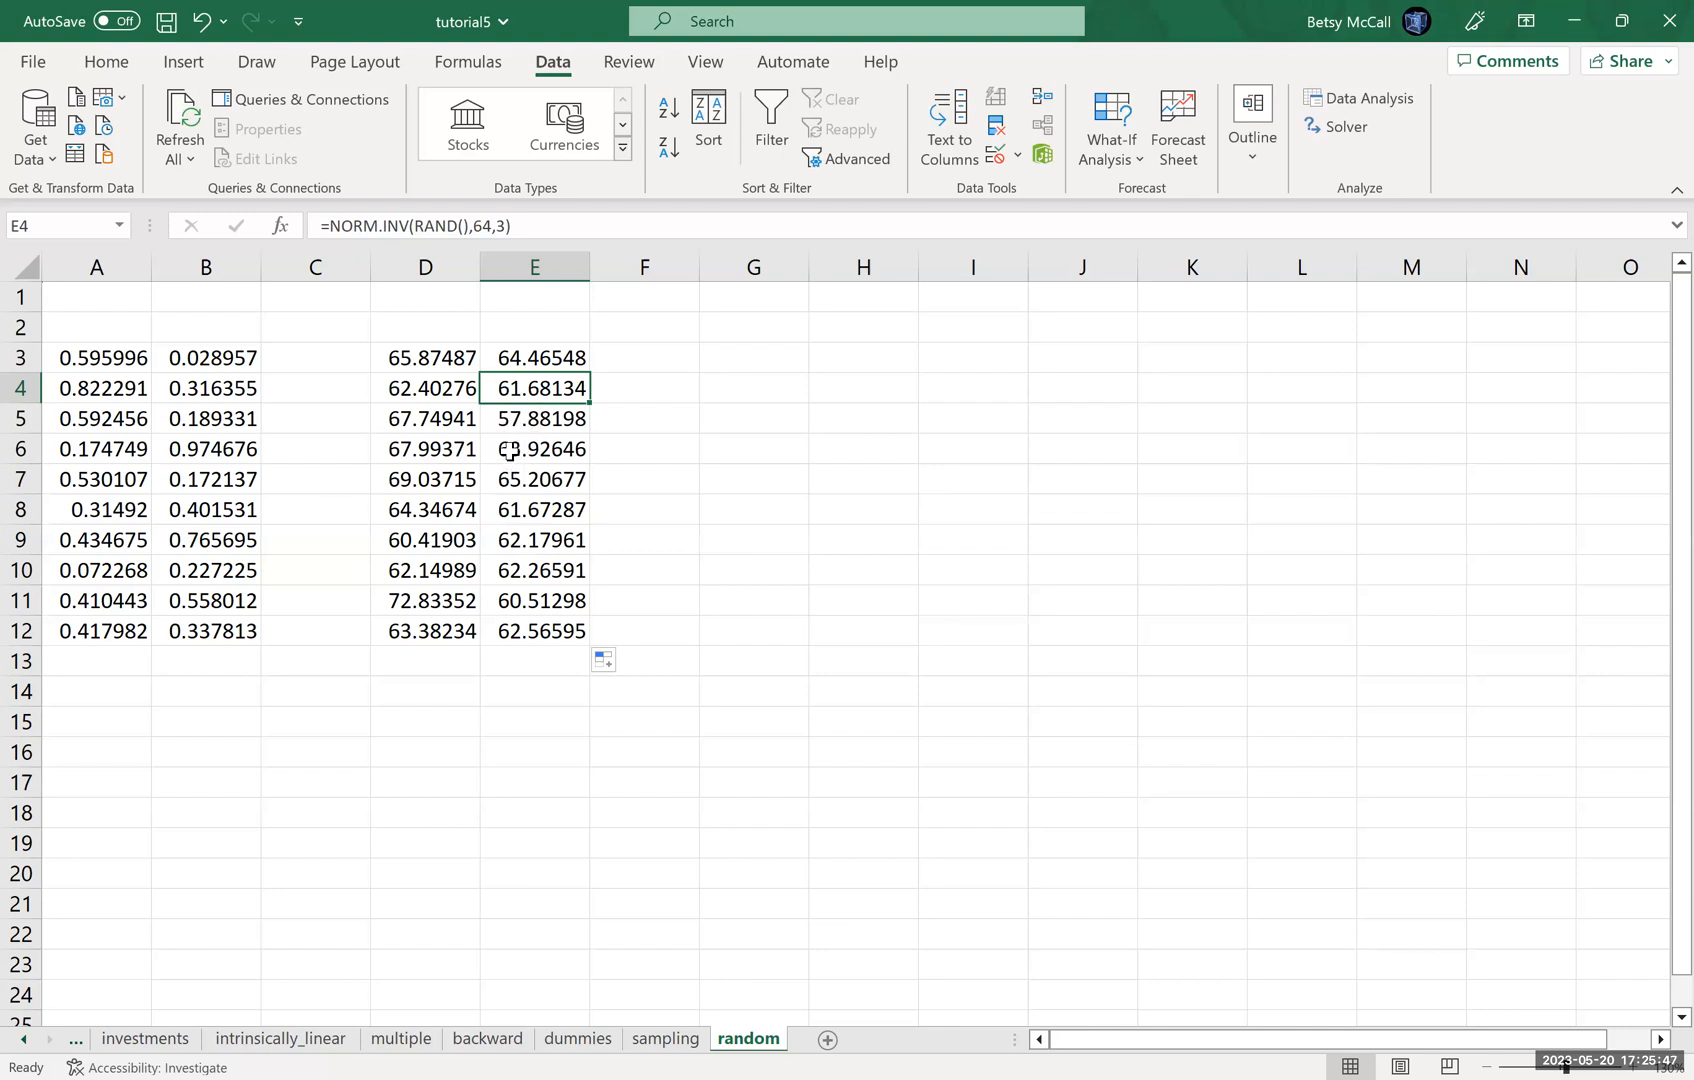
# Label the two existing pairs of columns with the headings "uniform" in cell A2 and "normal" in cell D2
pyautogui.click(125, 331)
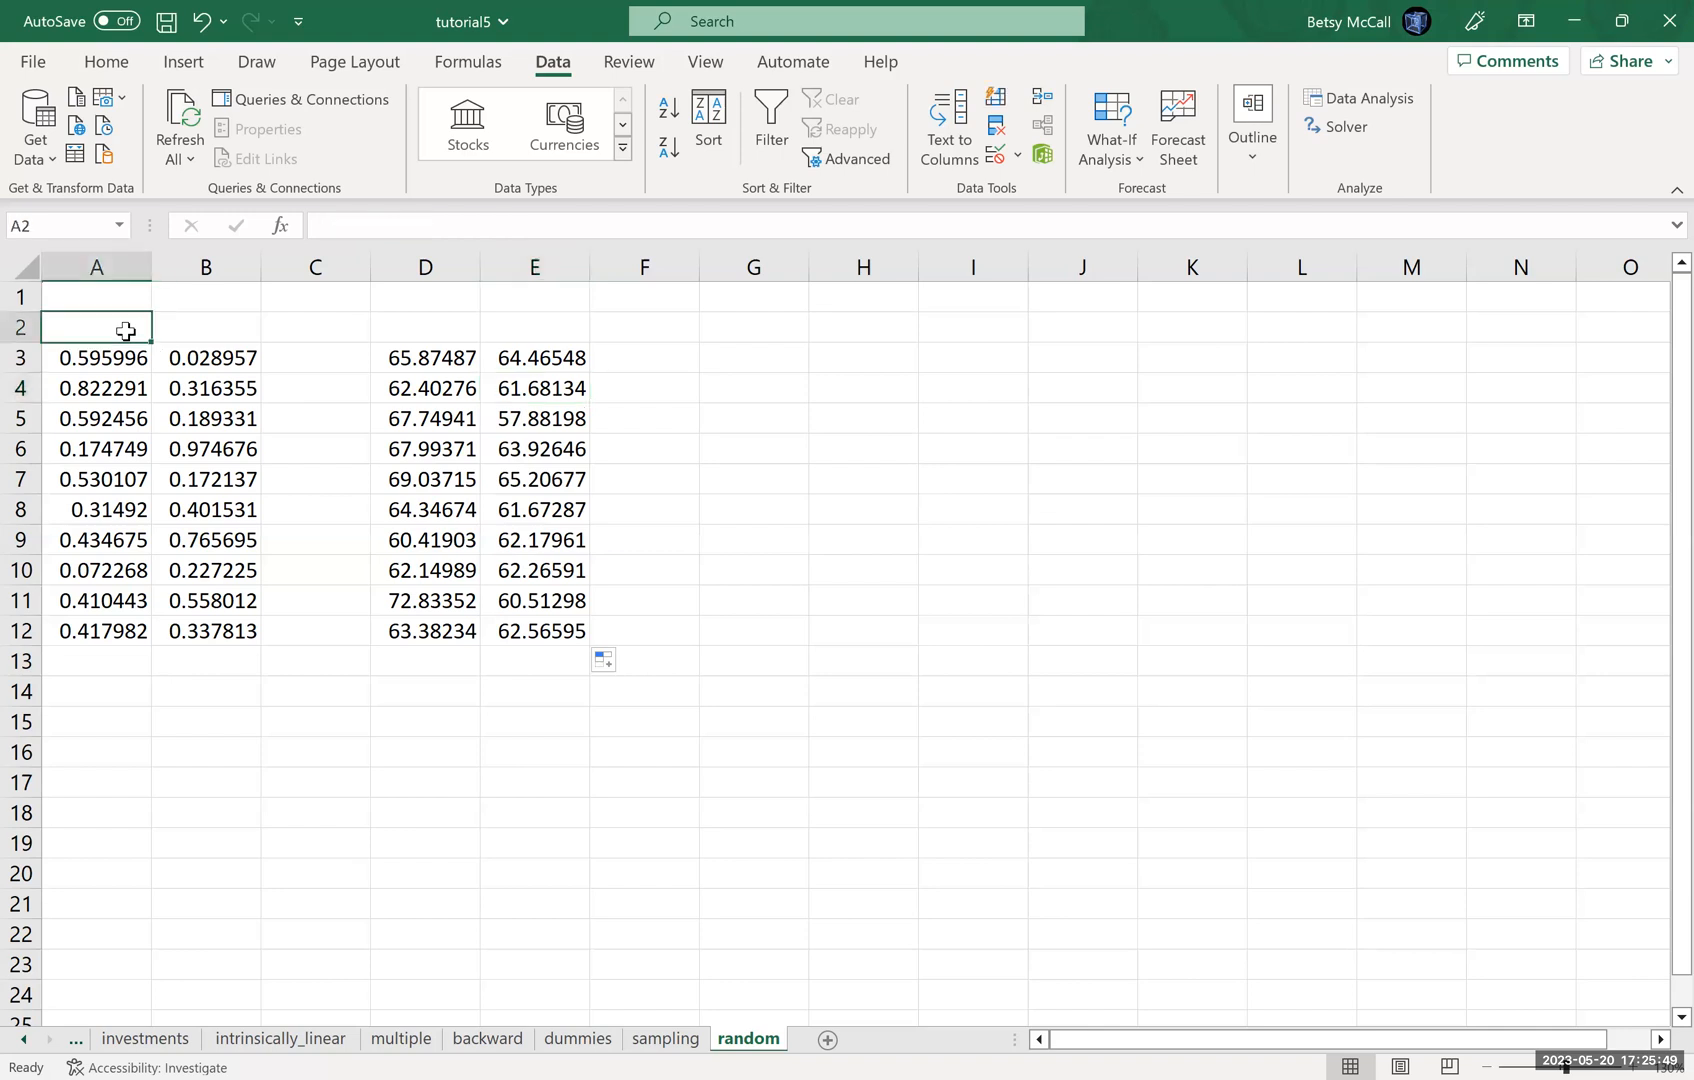
pyautogui.write('uniform')
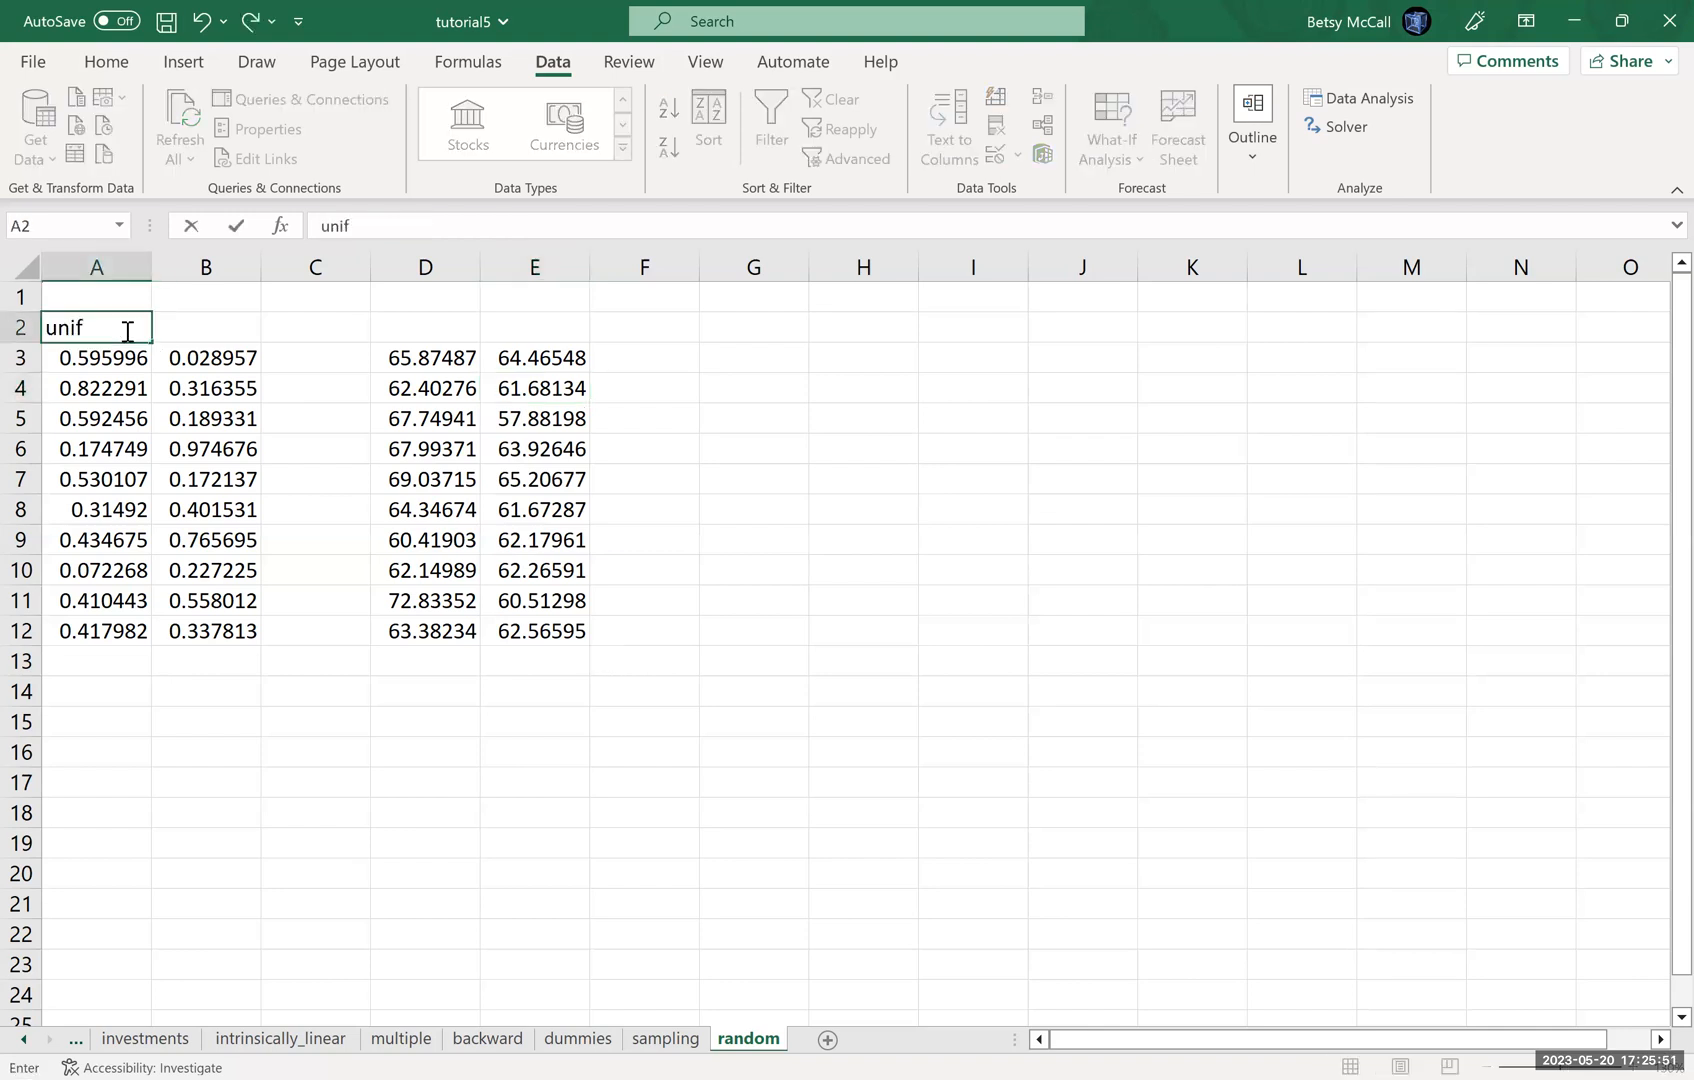
pyautogui.click(435, 333)
pyautogui.write('normal')
pyautogui.press('Tab')
pyautogui.press('Tab')
pyautogui.press('Tab')
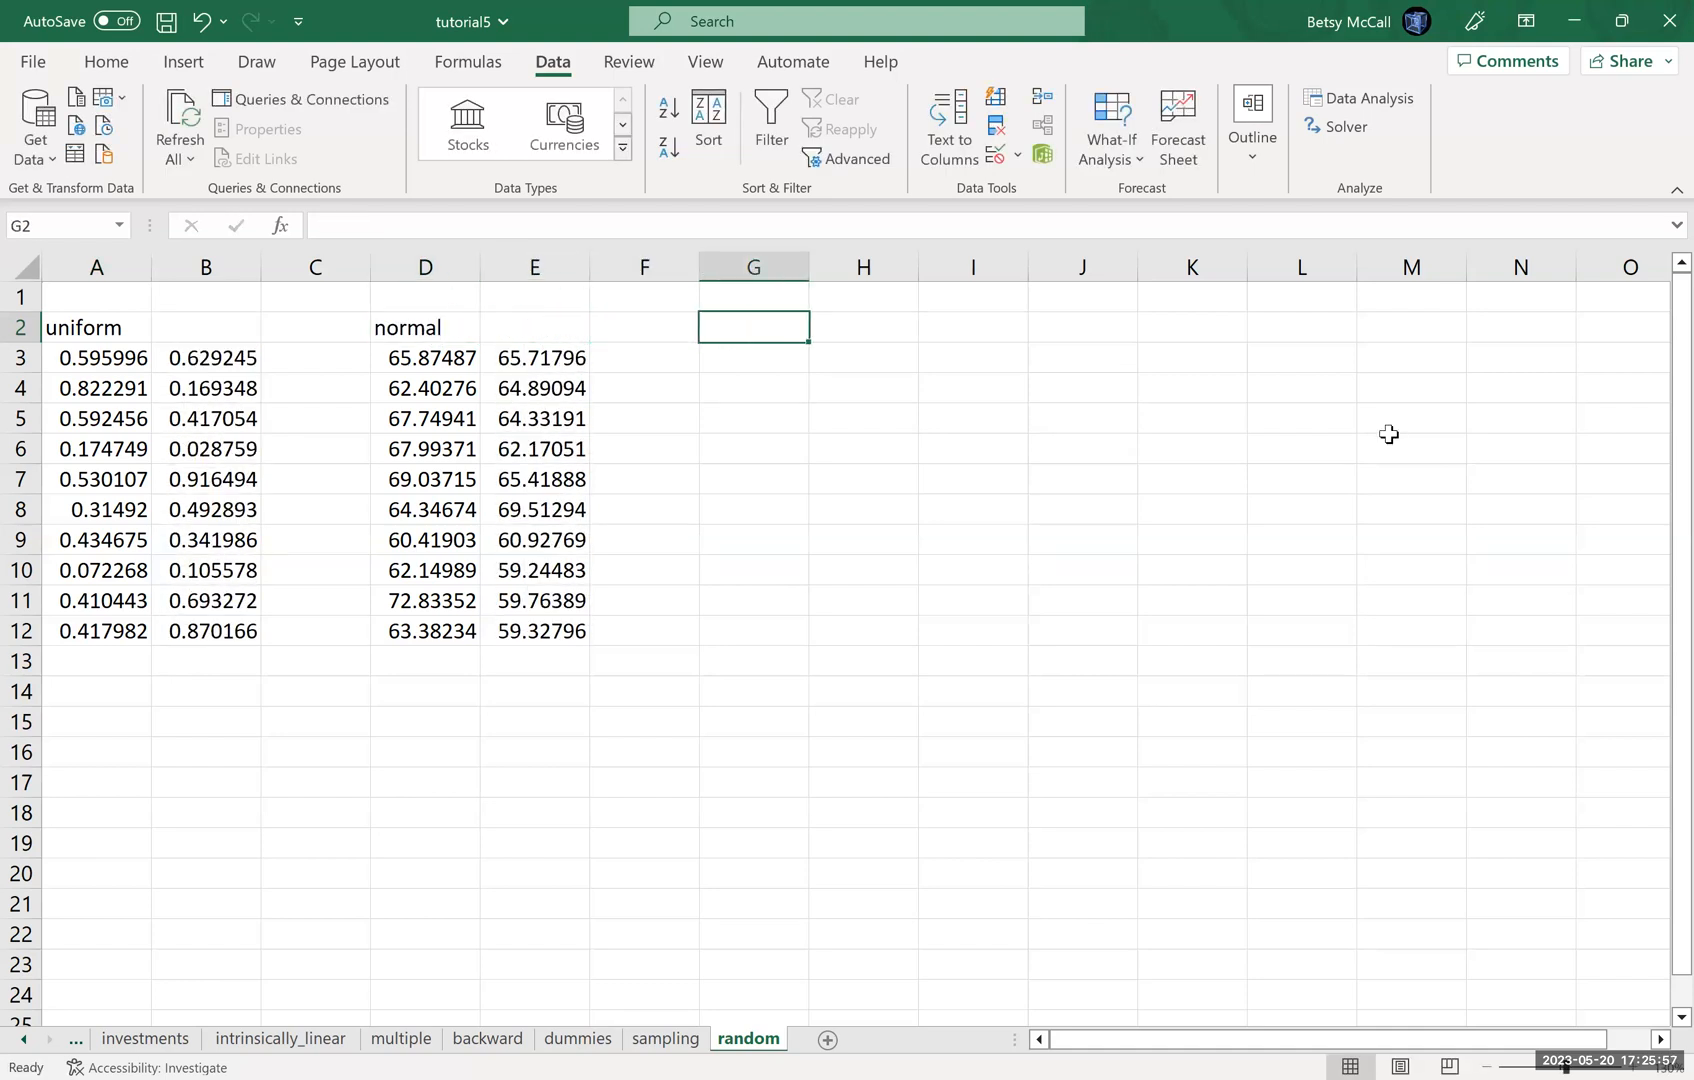
# Set up a new random number generation using the Bernoulli distribution with a p value of 0.5
pyautogui.click(1378, 95)
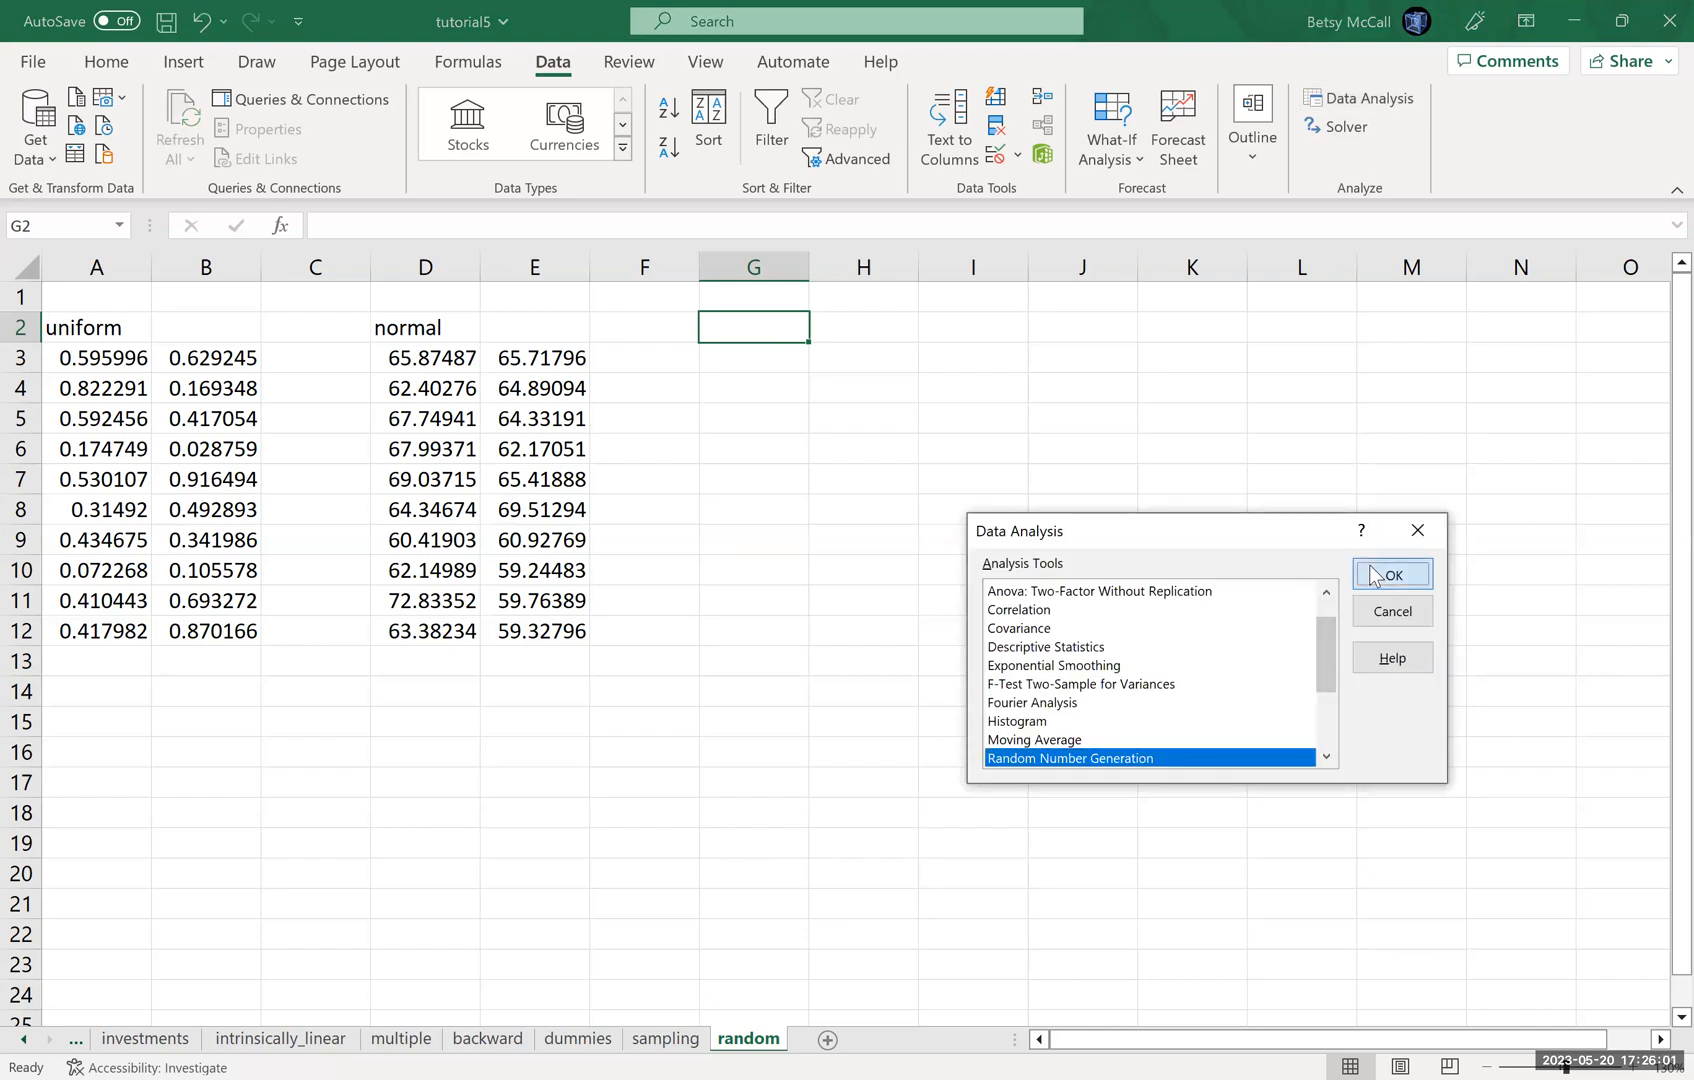
pyautogui.click(1375, 577)
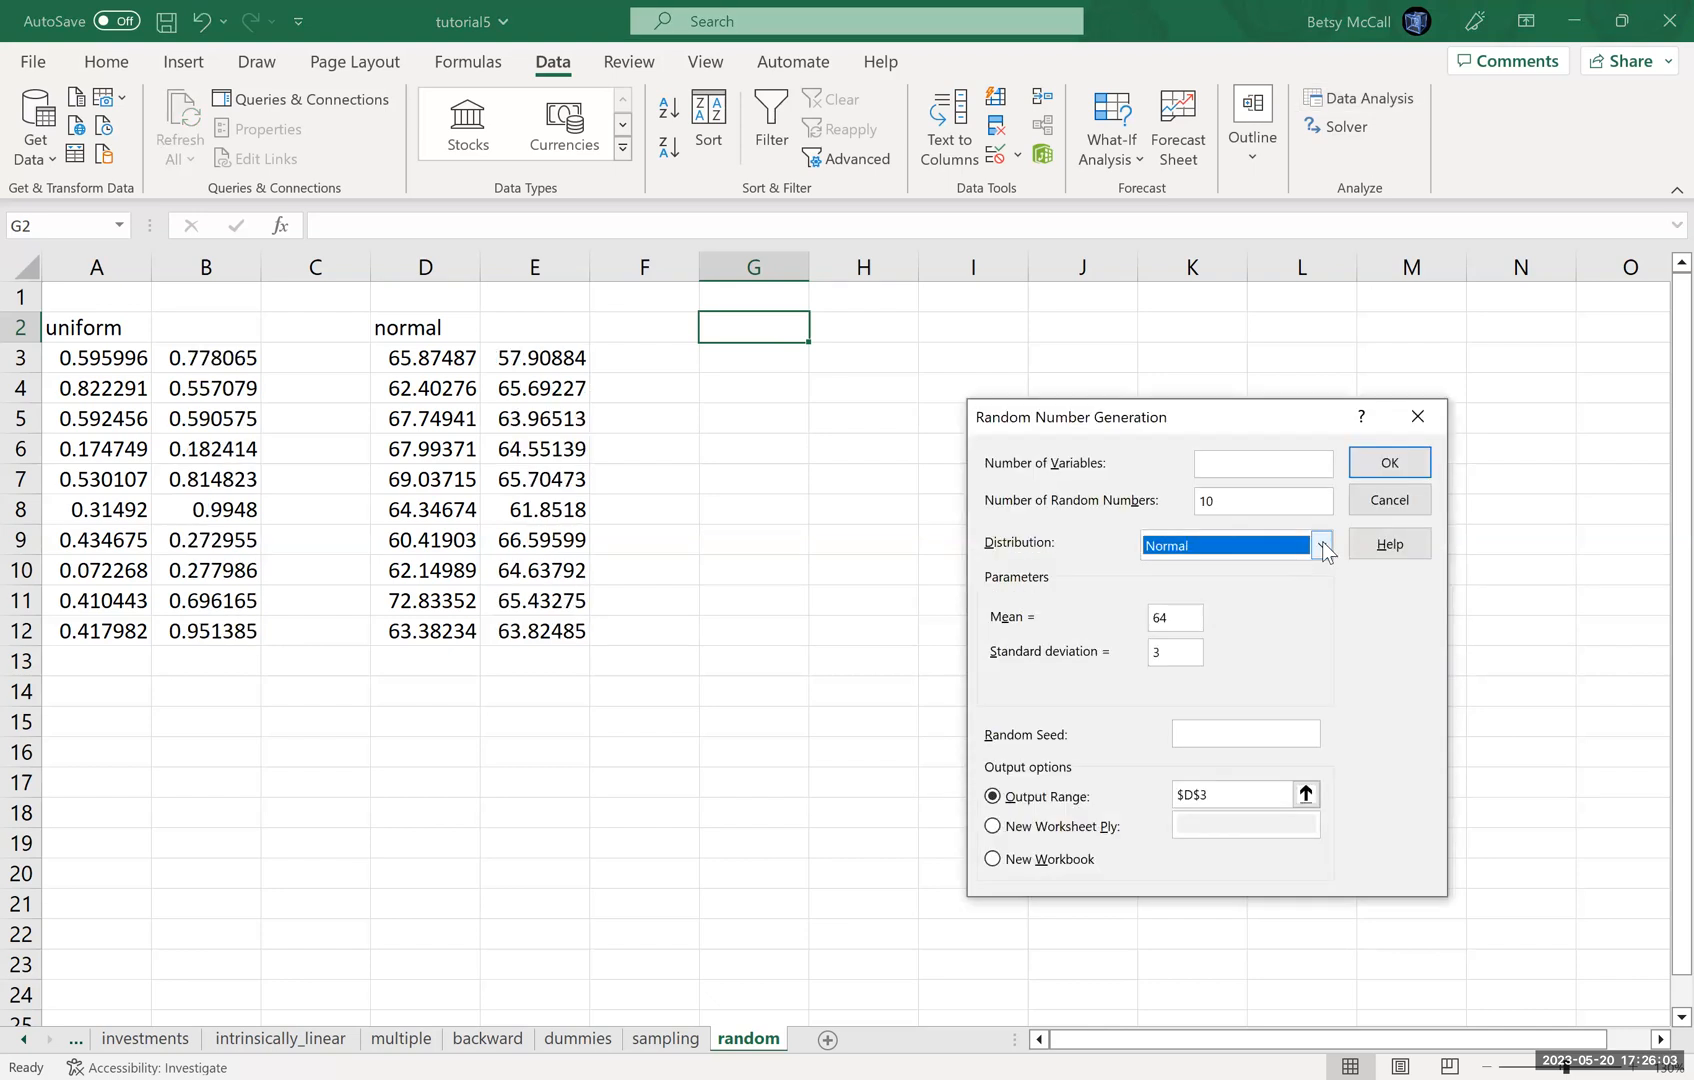
pyautogui.click(1322, 545)
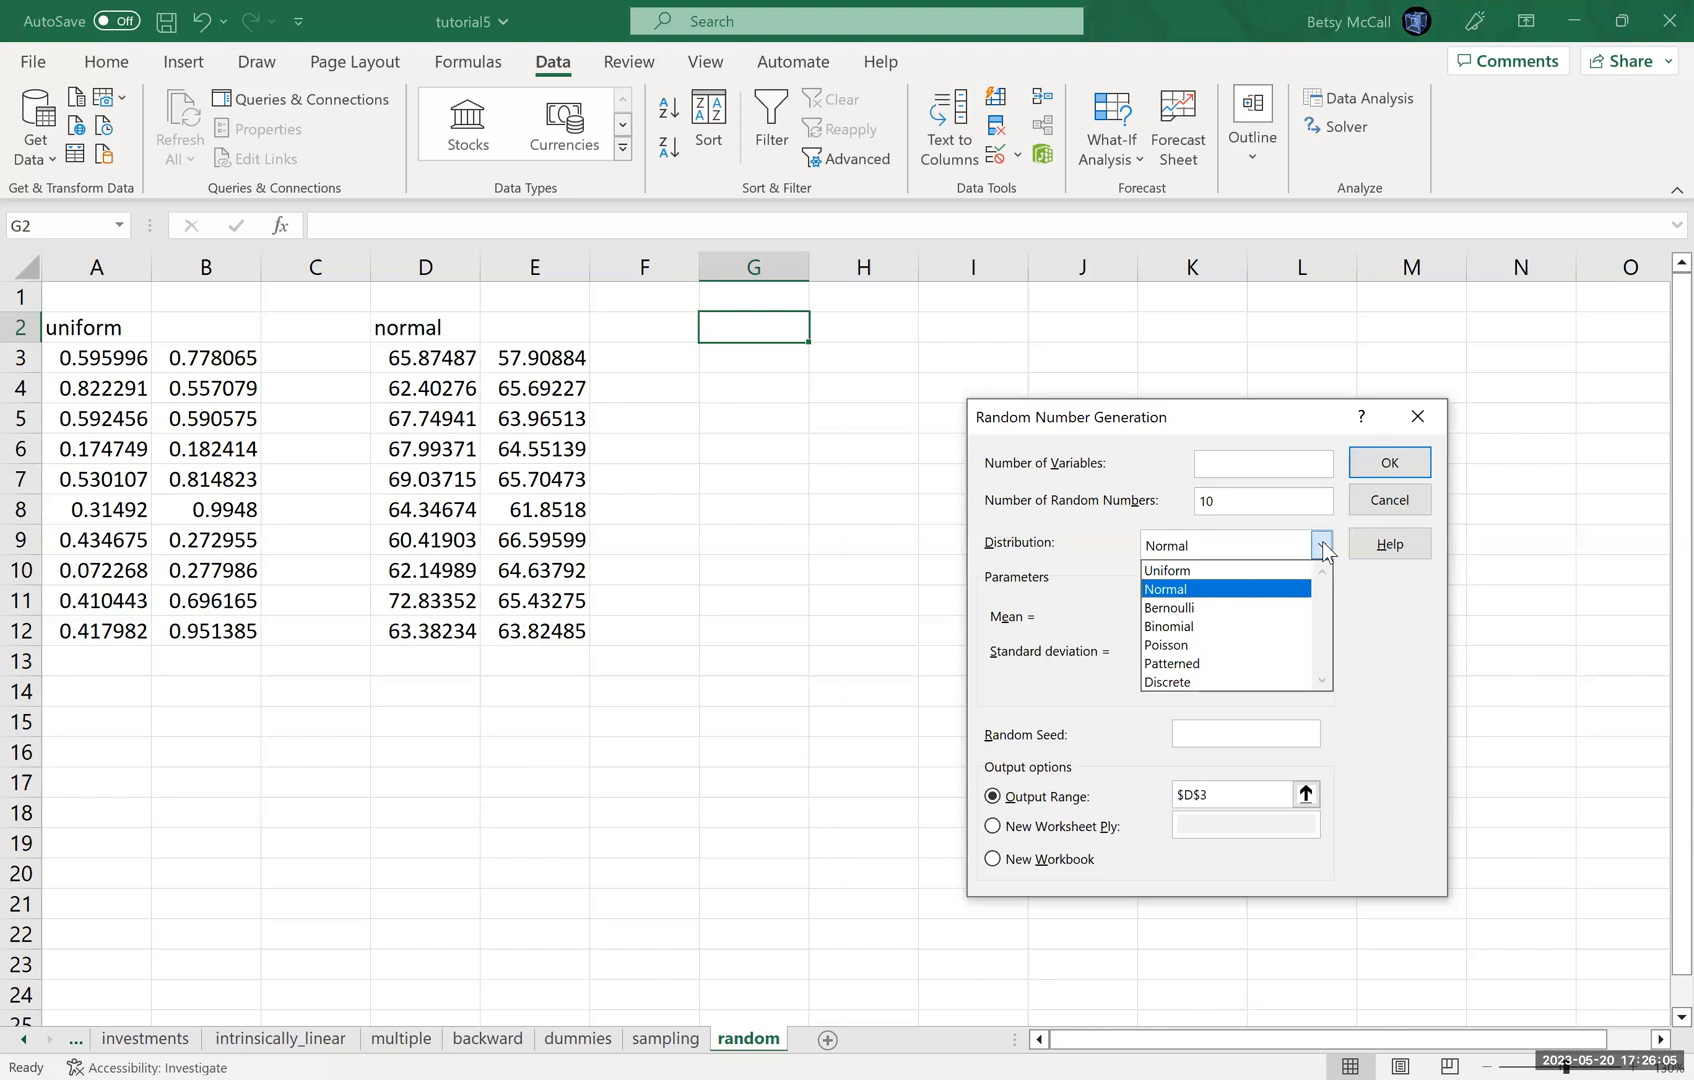
pyautogui.click(1219, 609)
pyautogui.click(1082, 614)
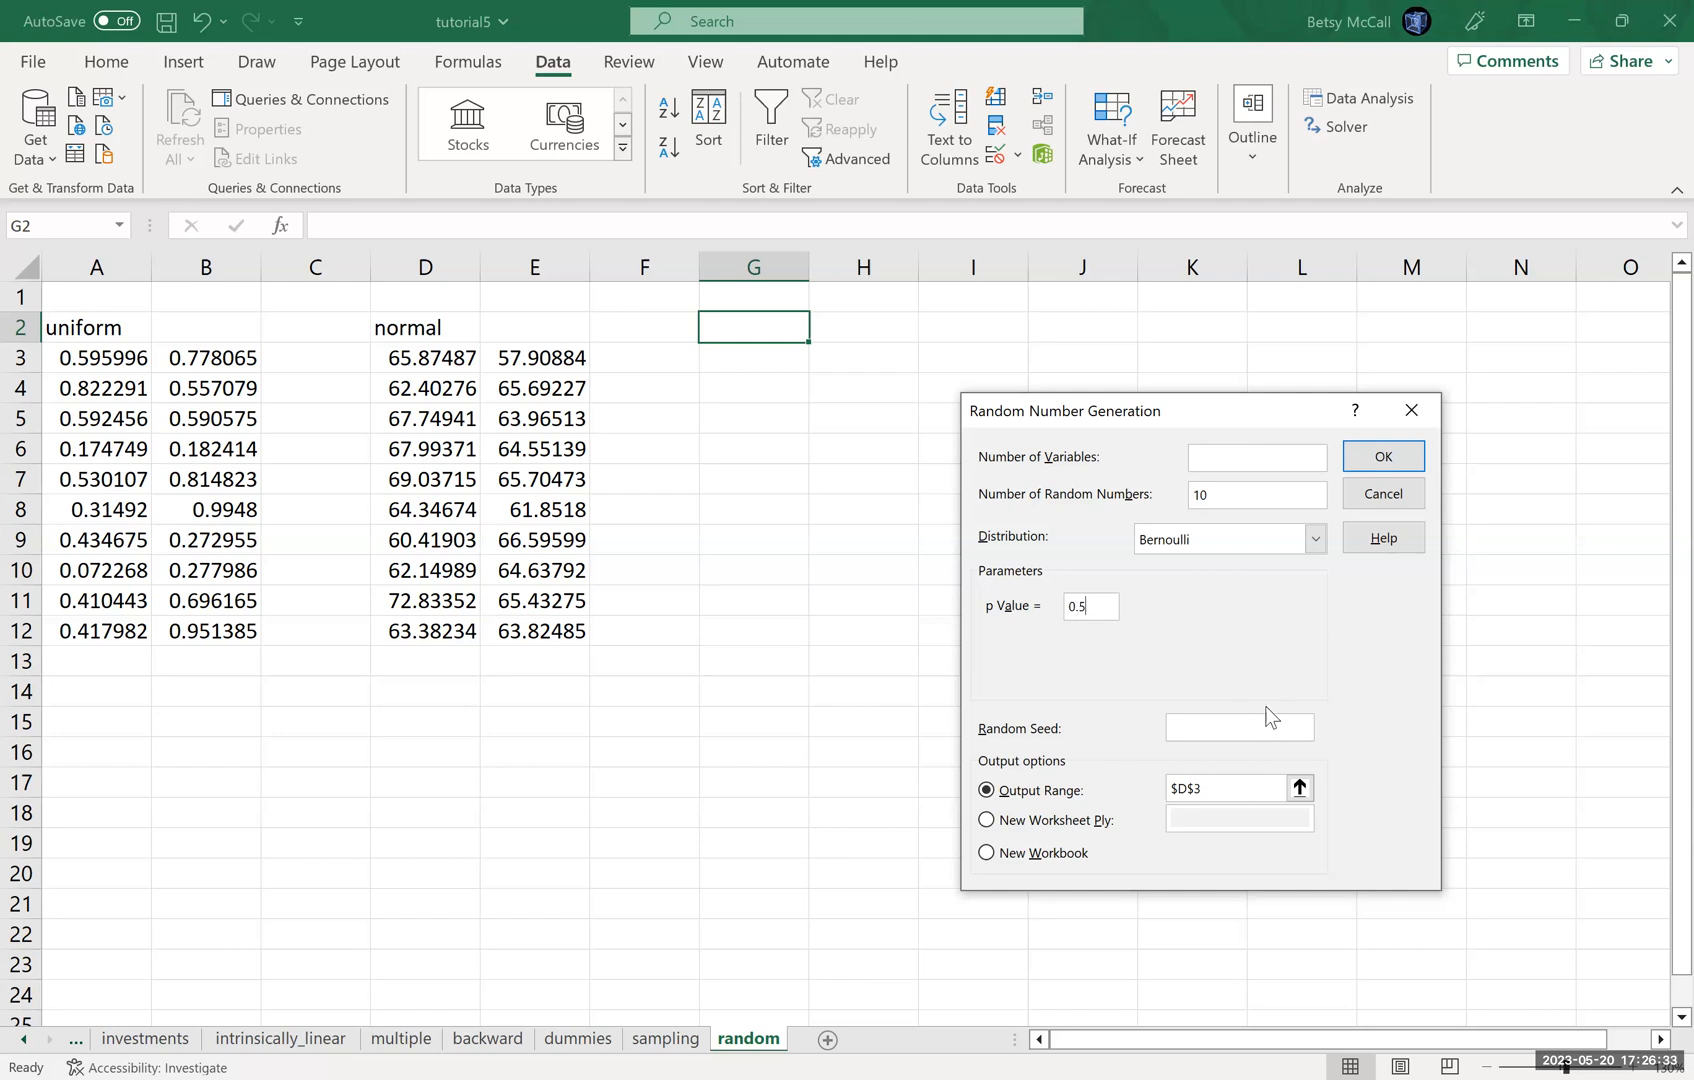
# Set the output range to cell G3 and generate the Bernoulli random numbers
pyautogui.click(1300, 789)
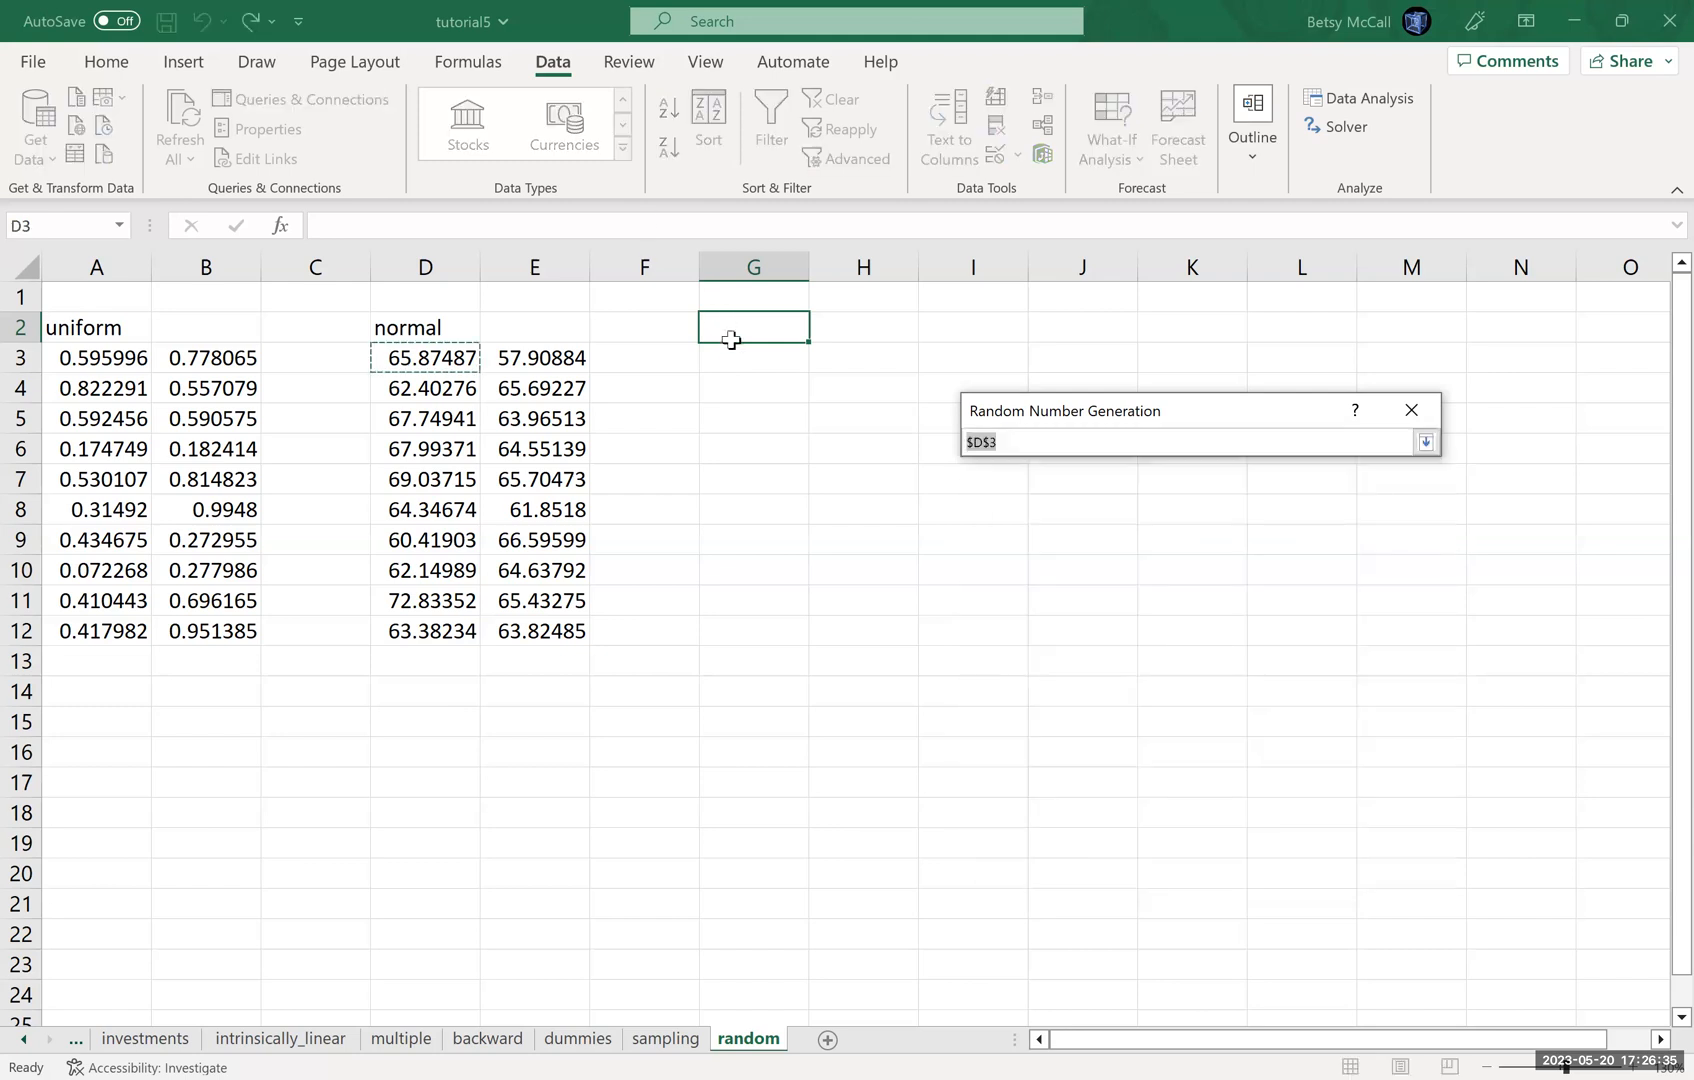
pyautogui.click(735, 358)
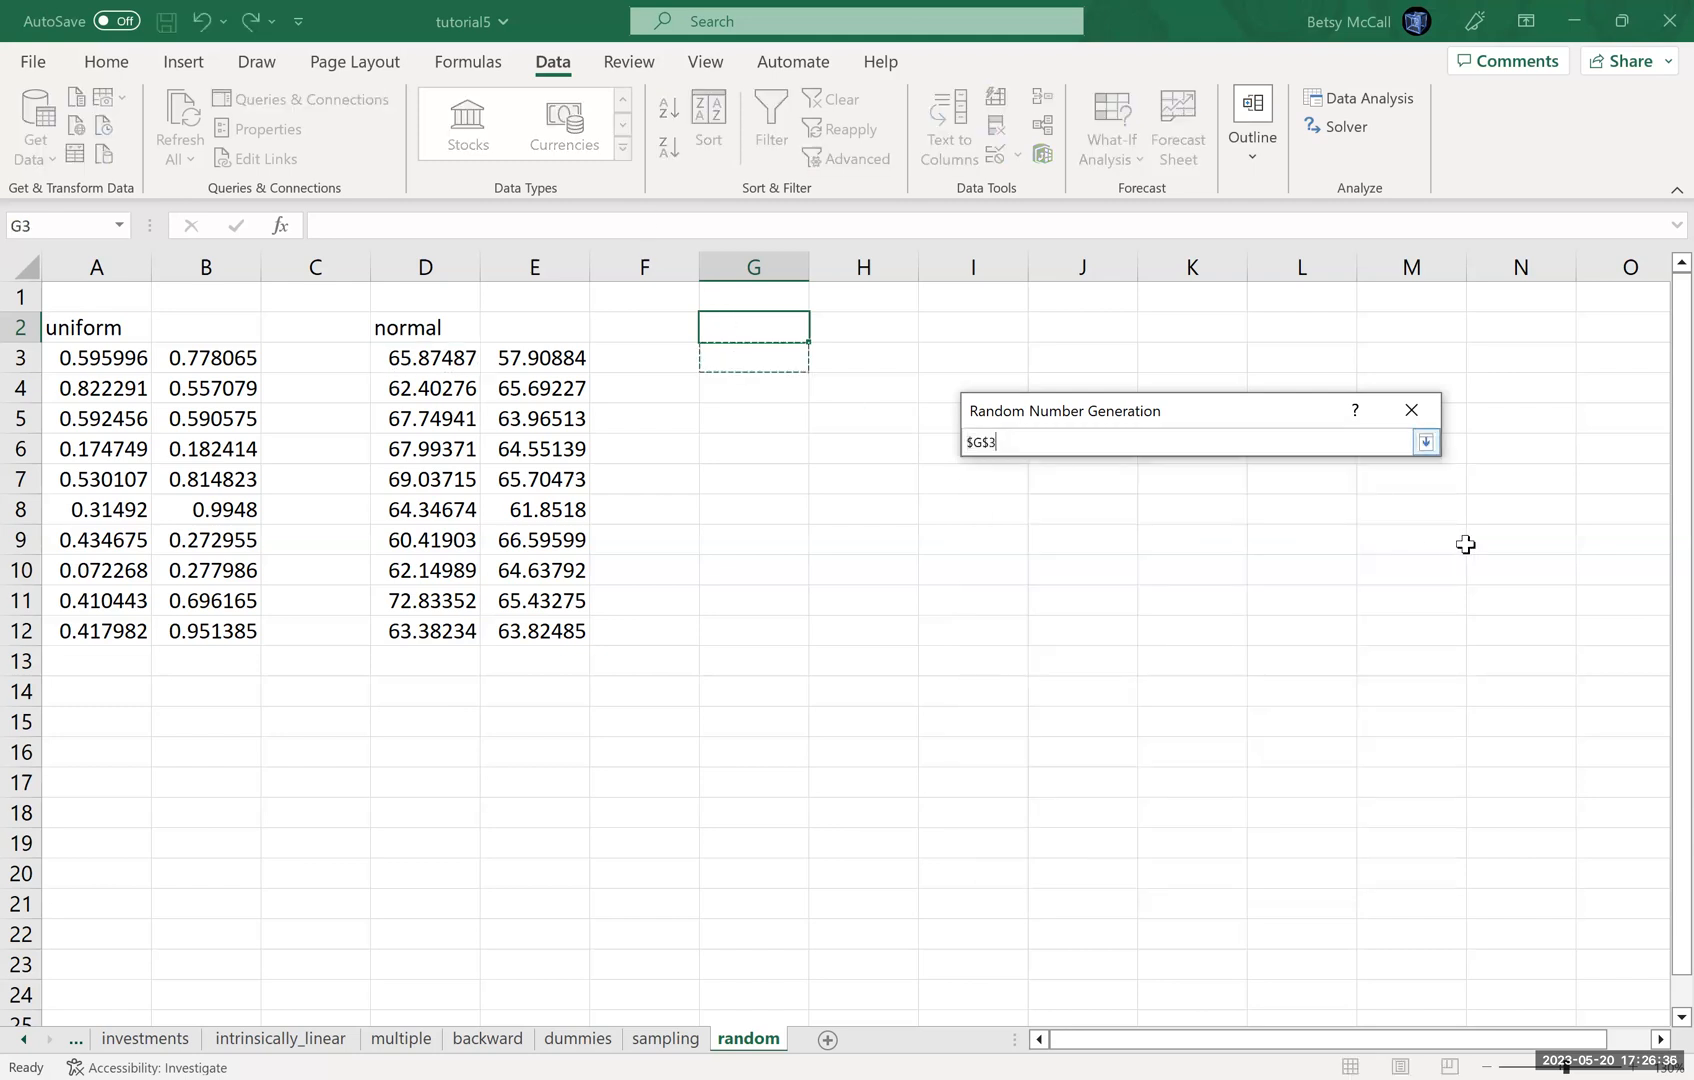
pyautogui.click(1426, 441)
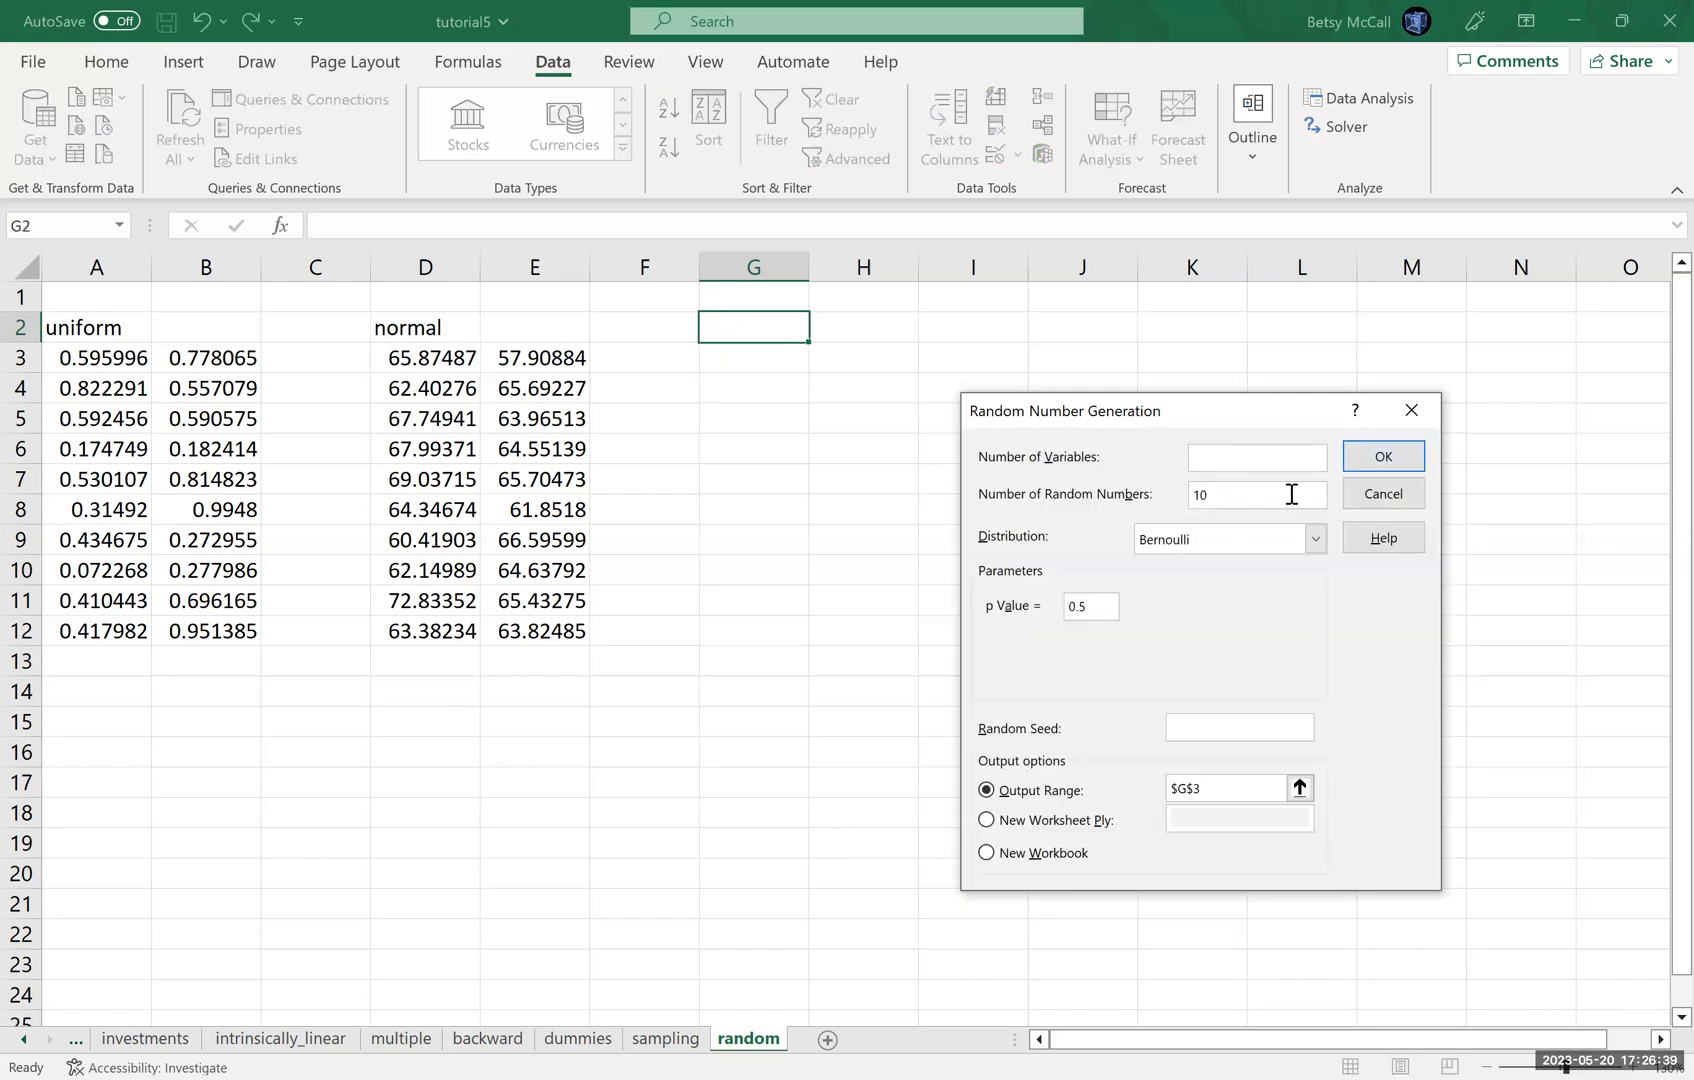
pyautogui.click(1385, 457)
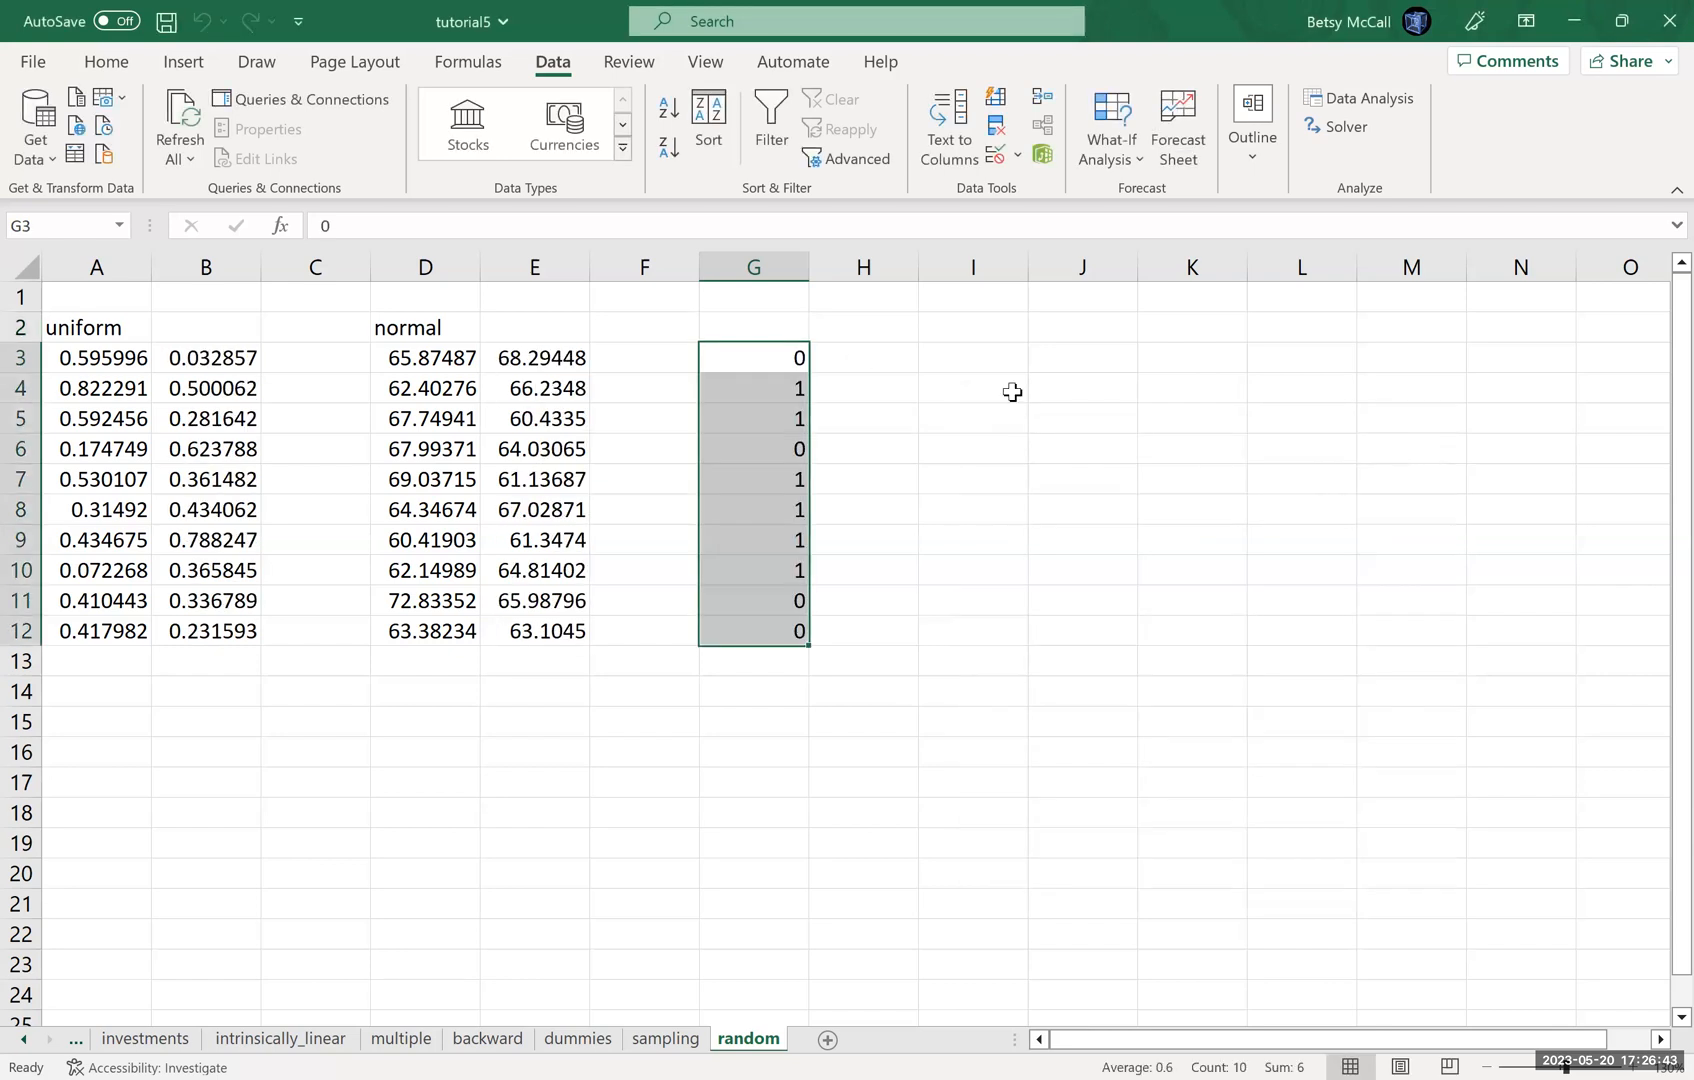
# Enter the heading "Bernoulli" in cell G2 above the generated zeros and ones
pyautogui.click(800, 331)
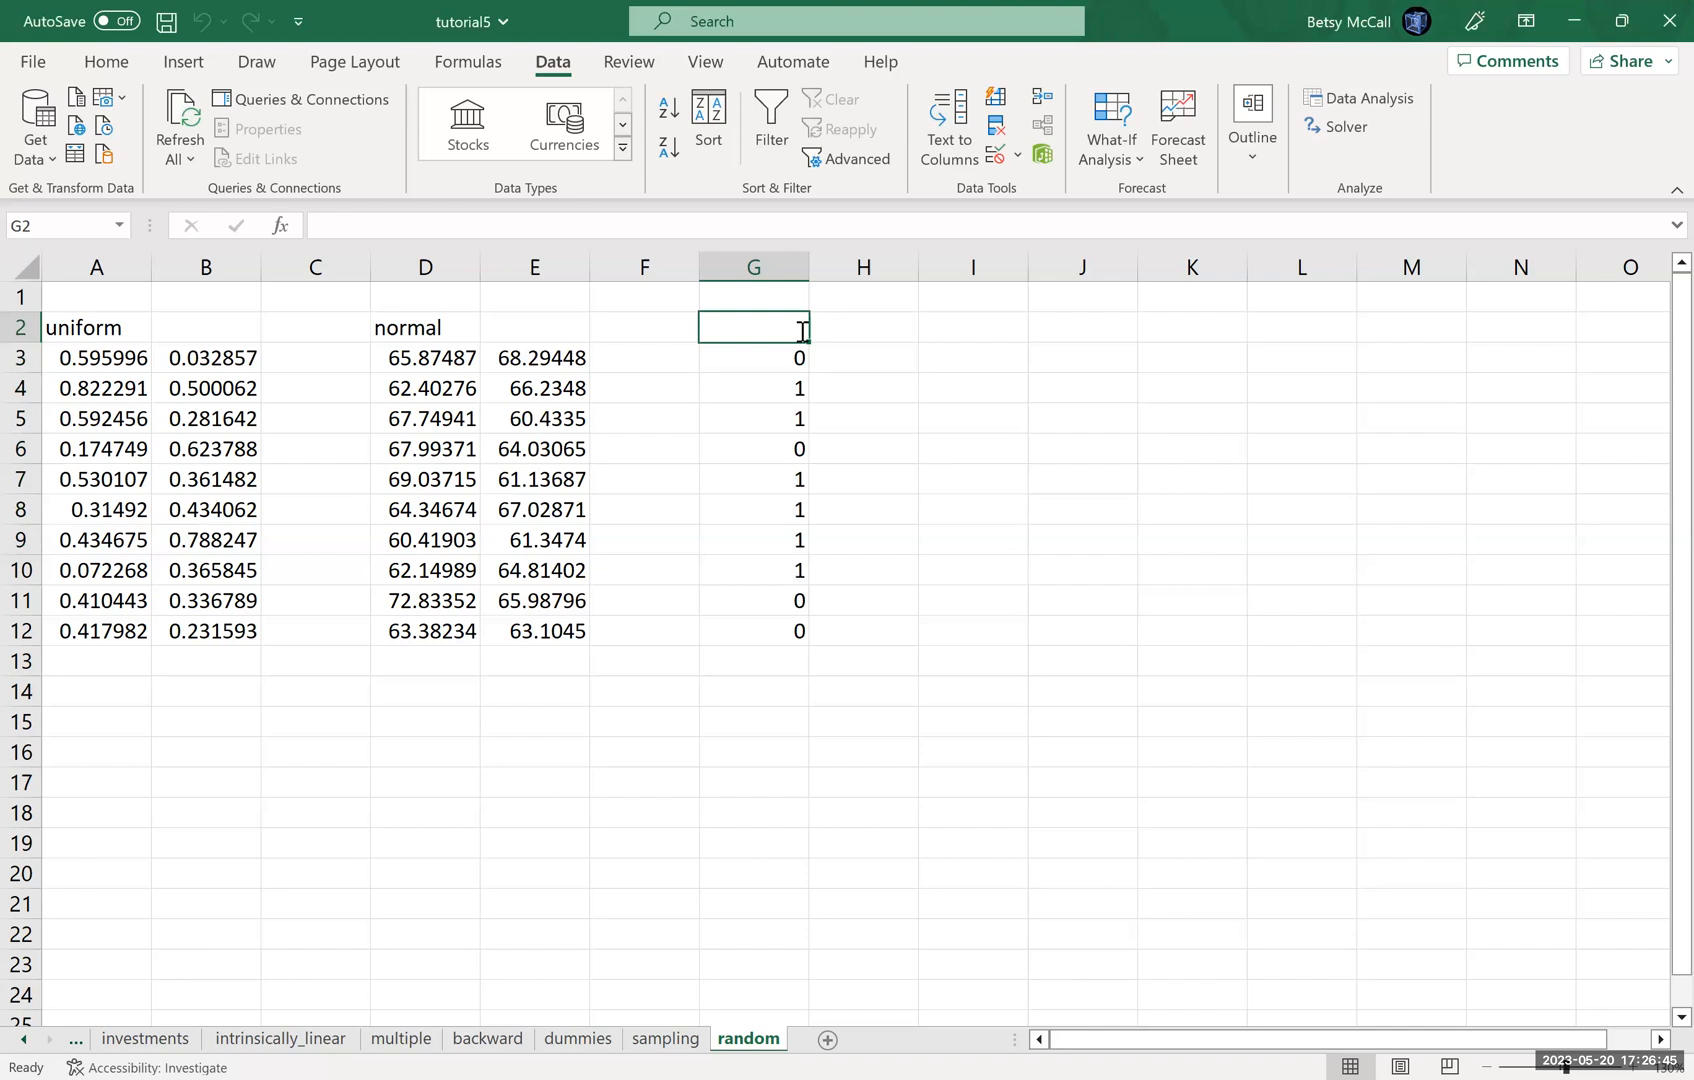
pyautogui.write('Bo')
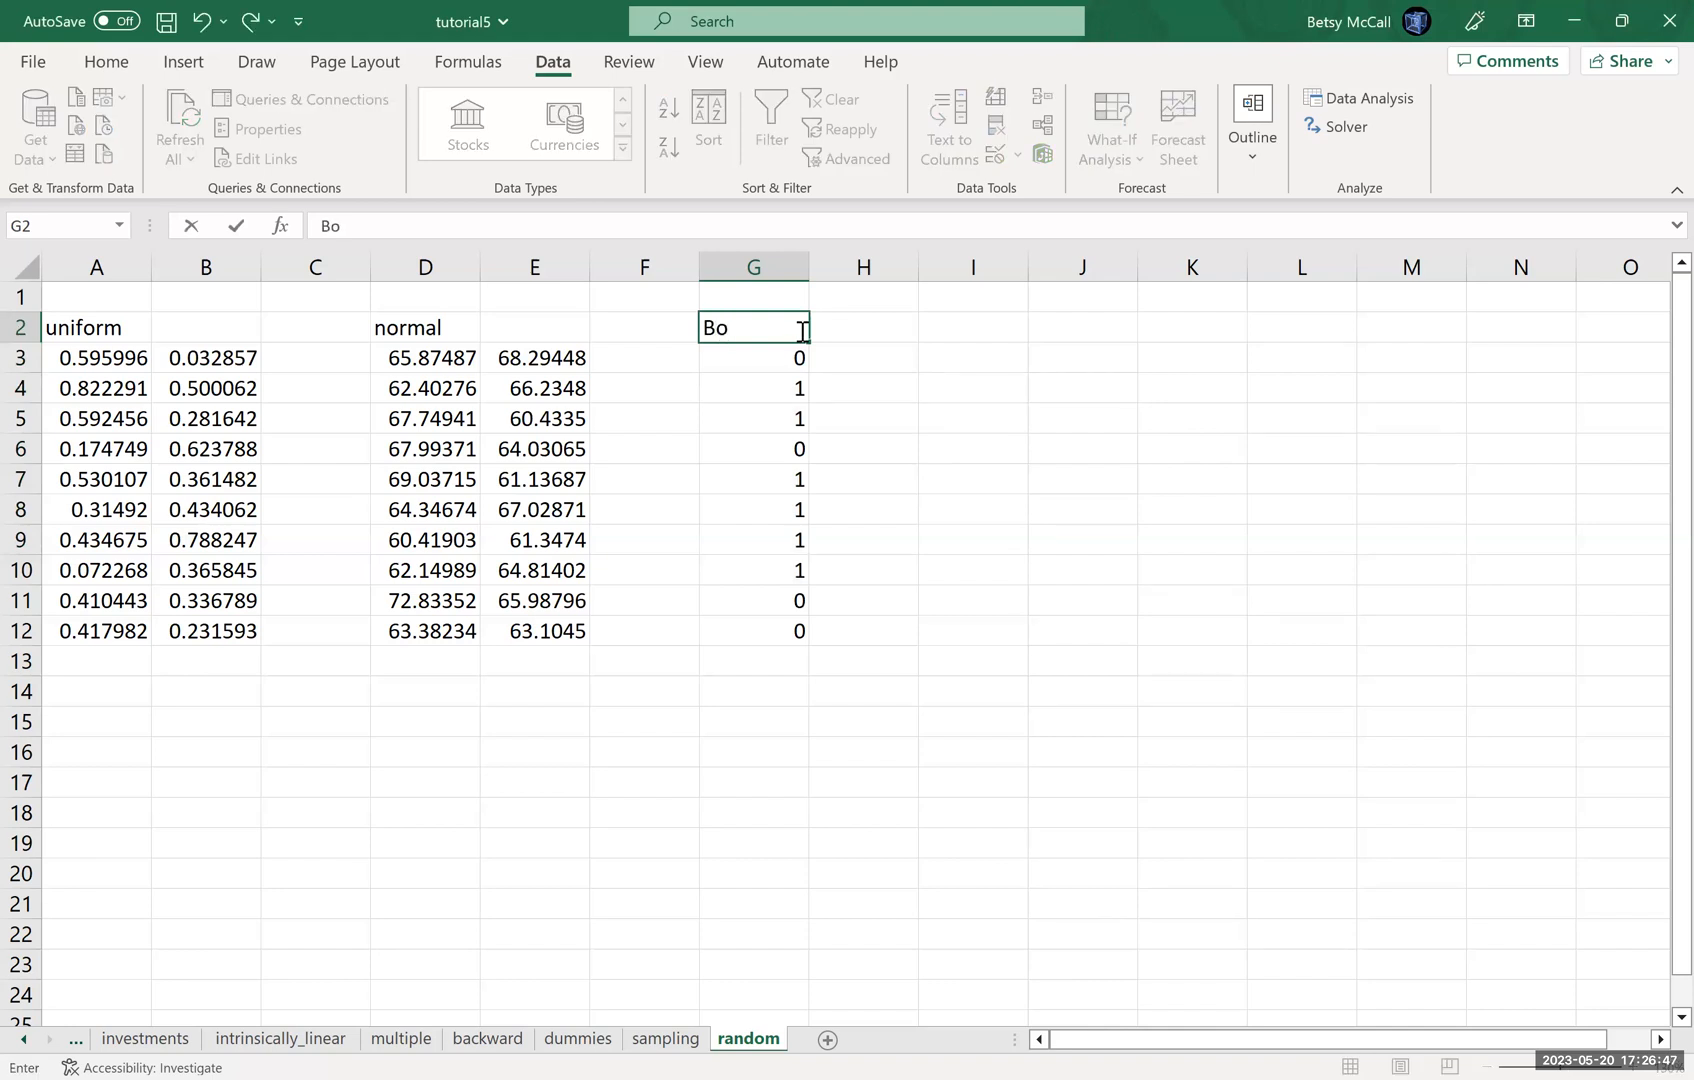
pyautogui.write('urn')
pyautogui.press('BackSpace')
pyautogui.press('BackSpace')
pyautogui.press('BackSpace')
pyautogui.press('BackSpace')
pyautogui.write('ernoulli')
# Enter the formula =IF(RAND()<0.5,1,0) in cell H3 and fill it down through H12
pyautogui.click(850, 354)
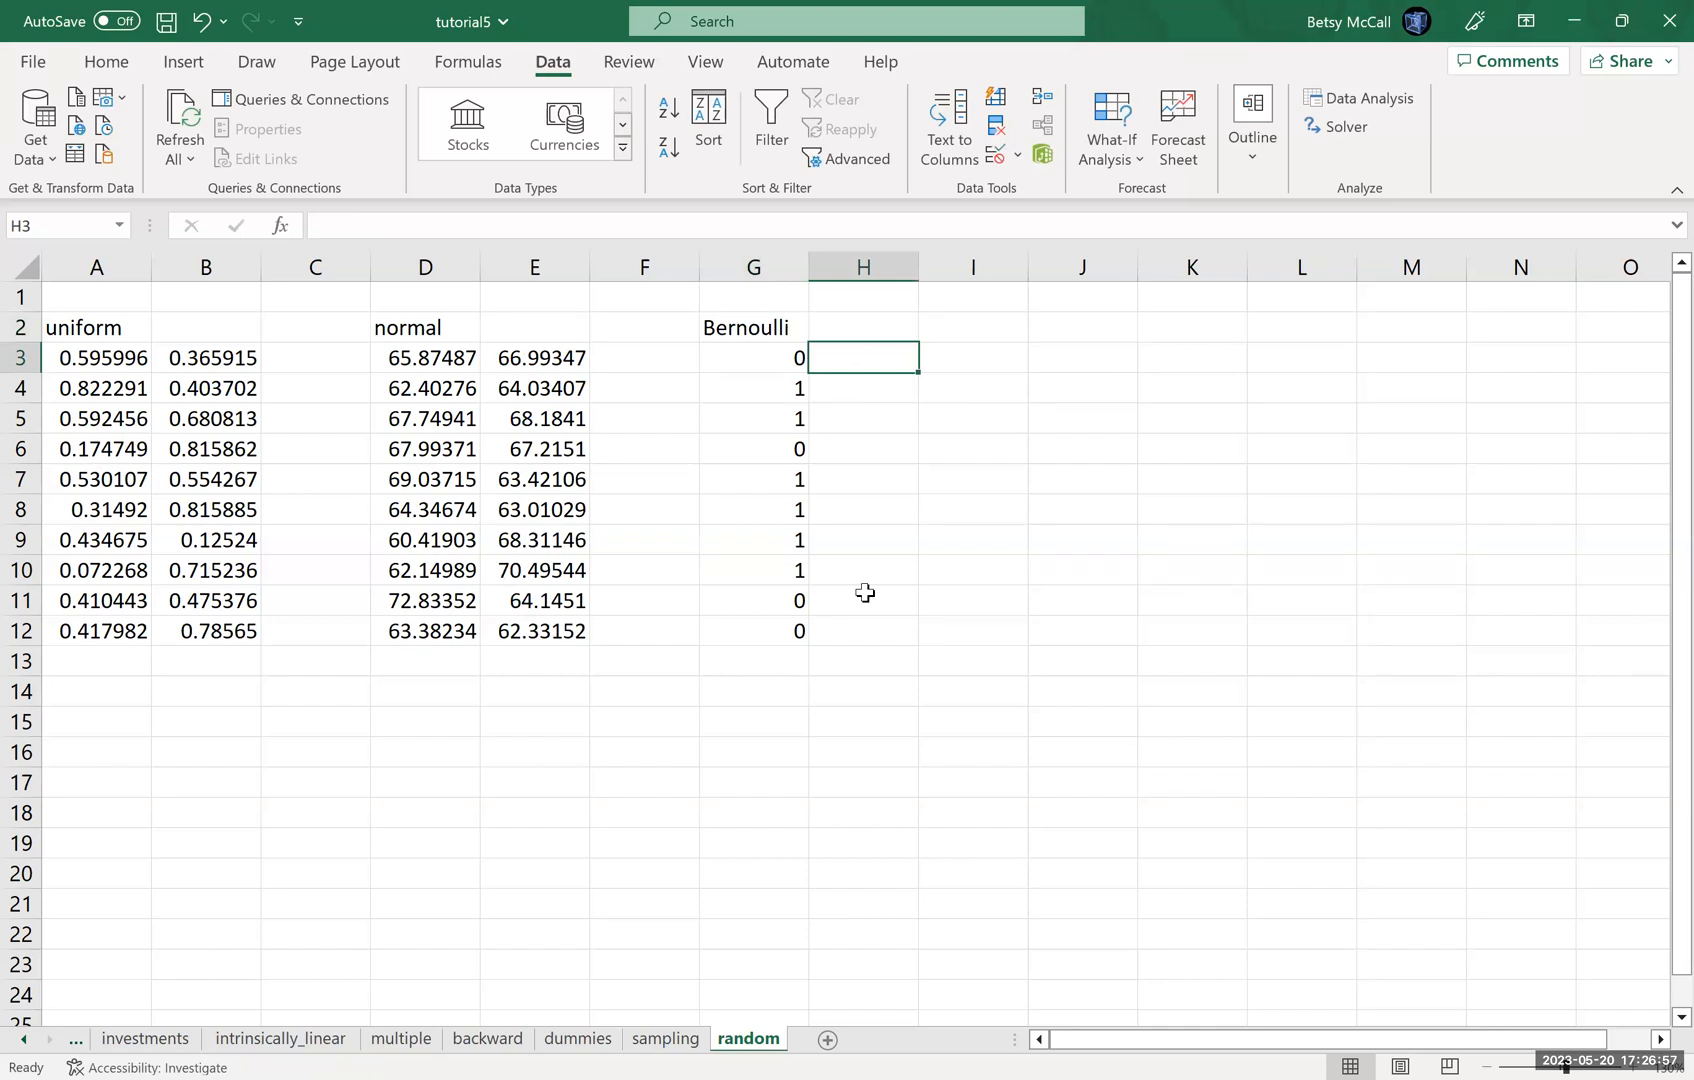
pyautogui.write('=')
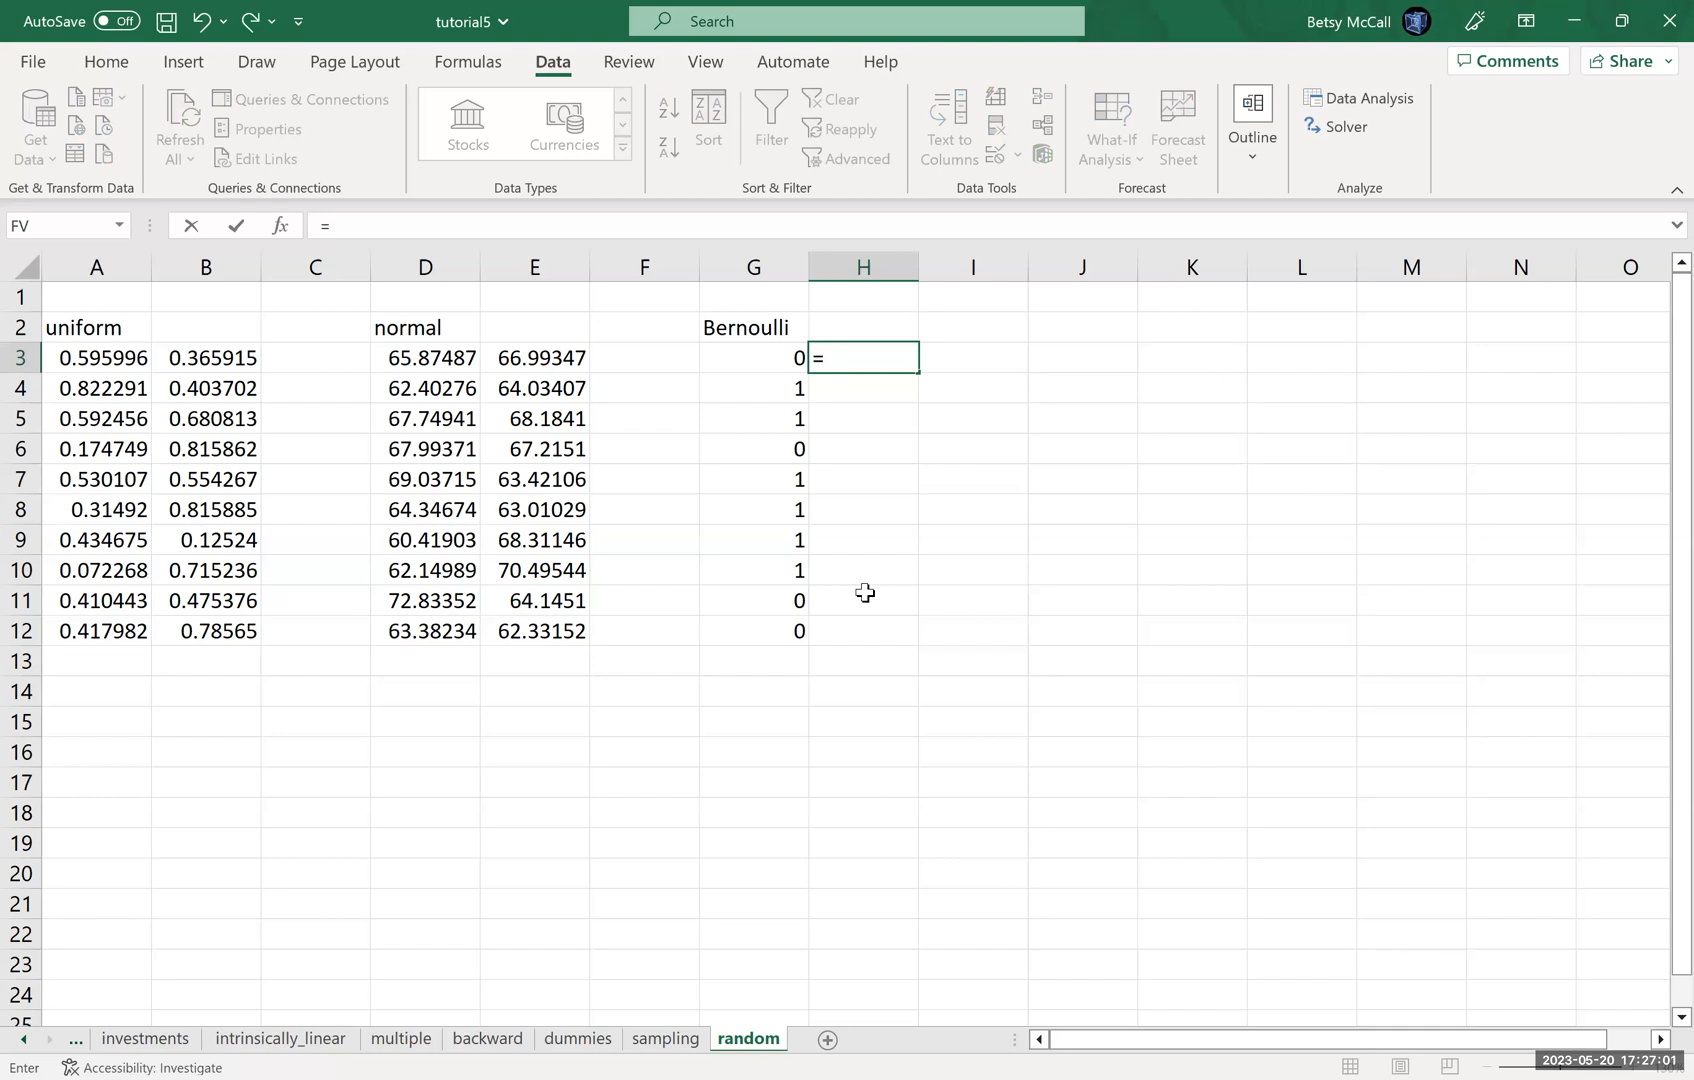
pyautogui.write('IF(')
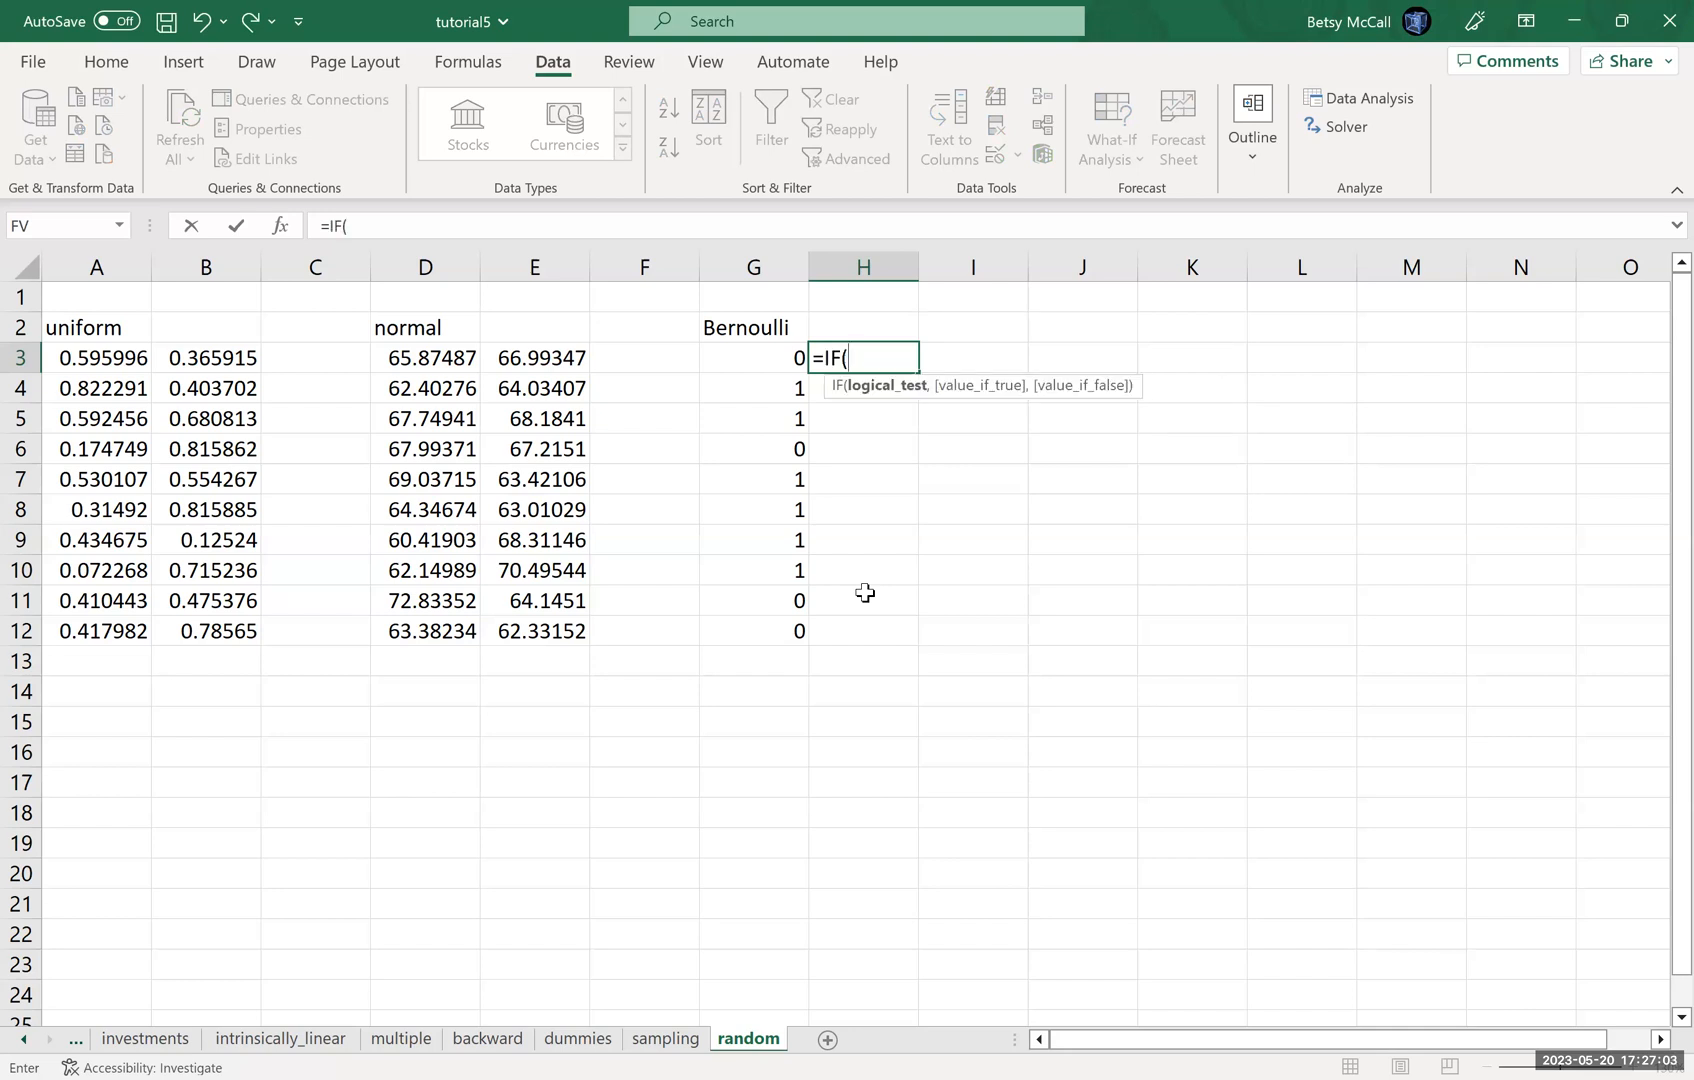
pyautogui.write('RAND()')
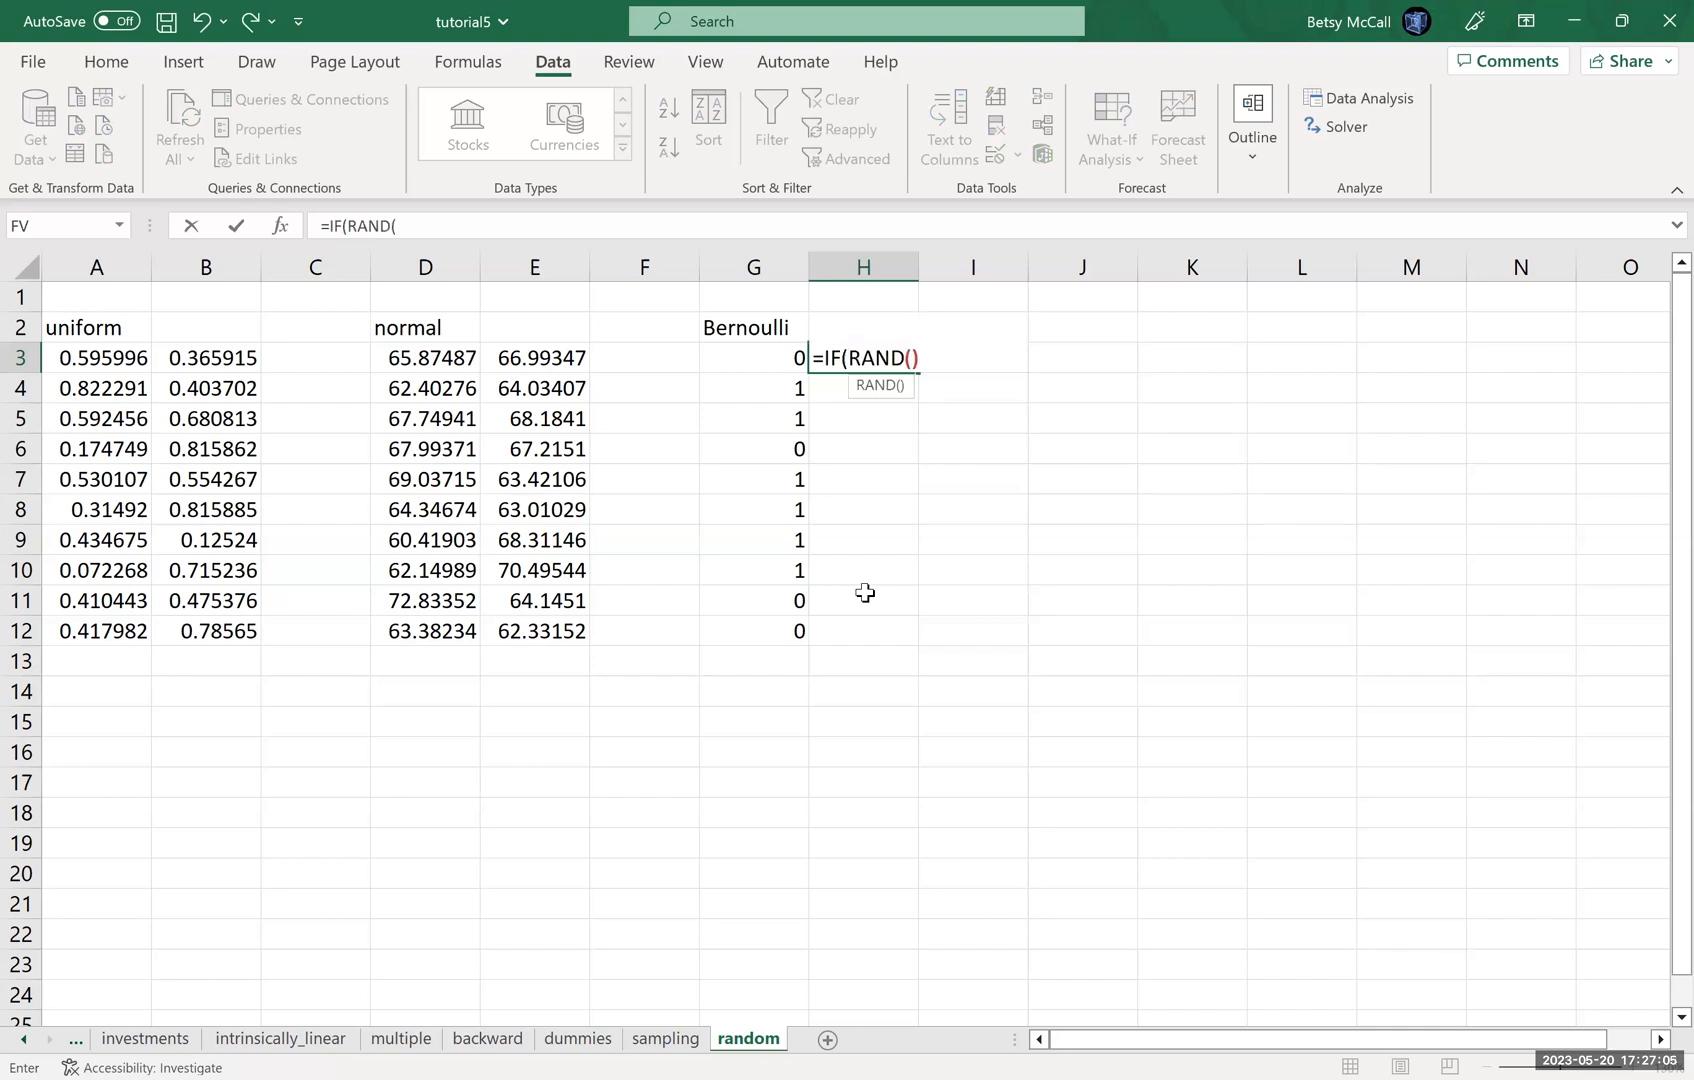
pyautogui.write('<0')
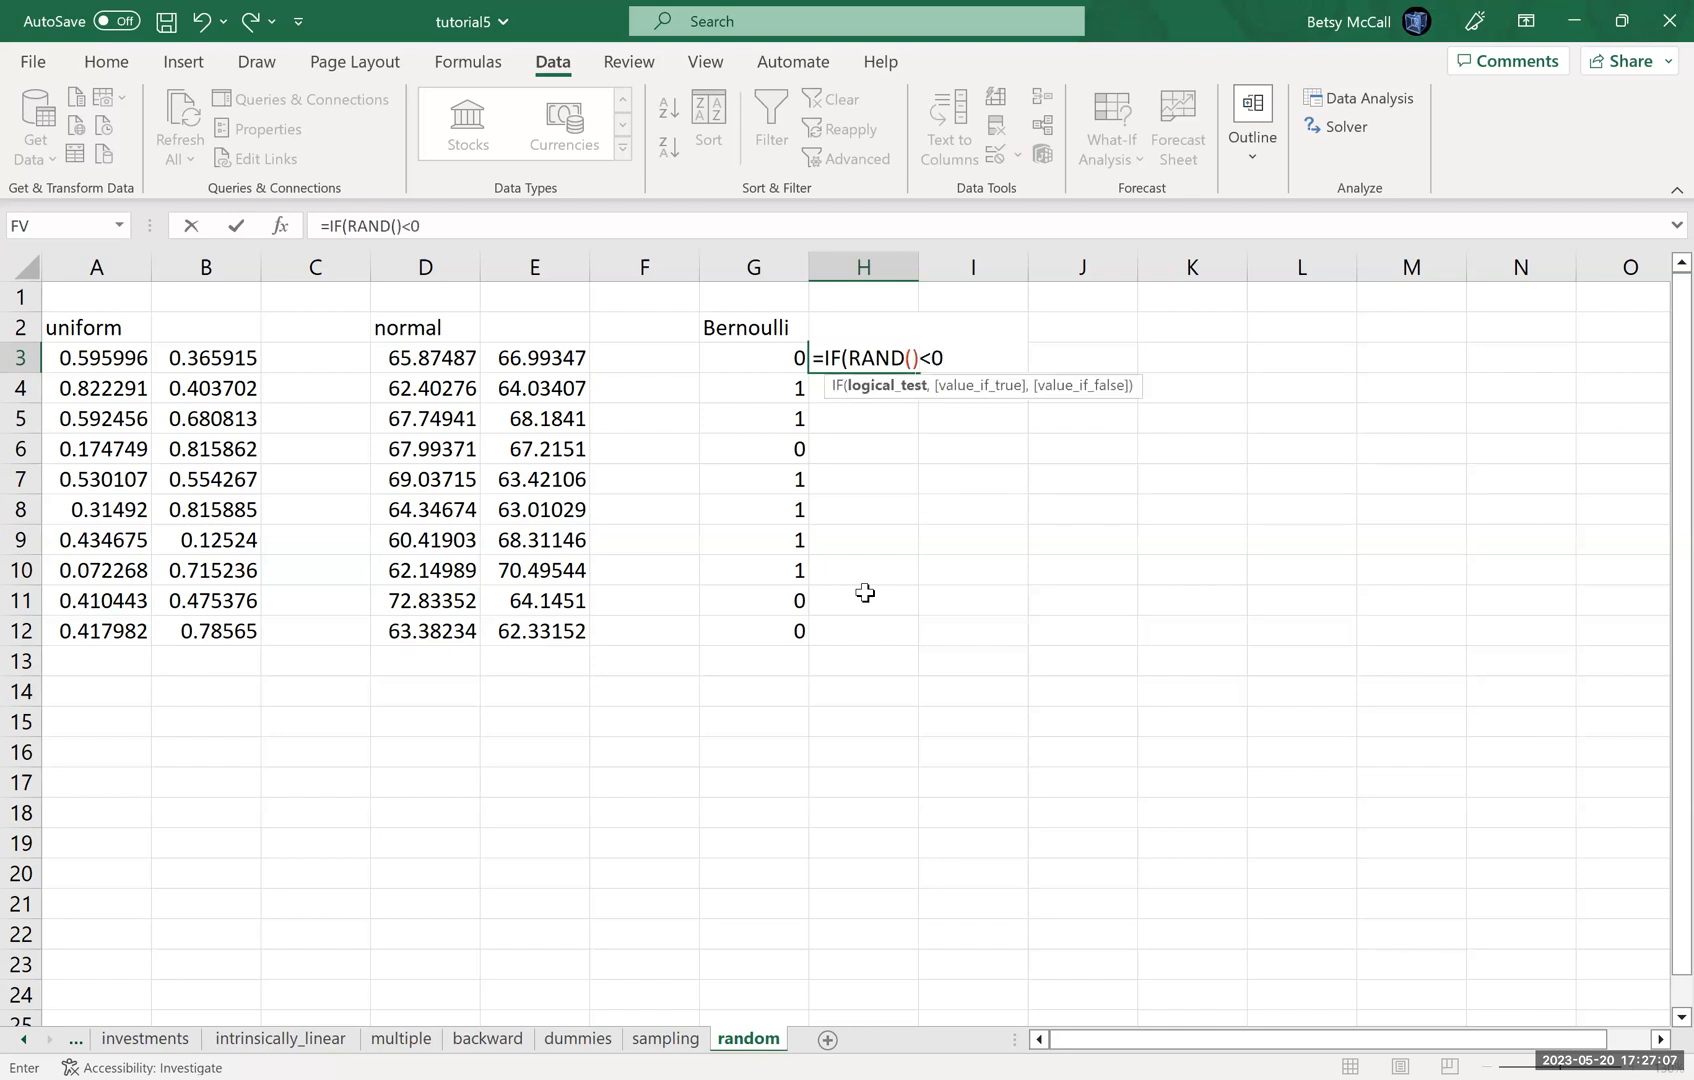
pyautogui.write('.5,1,0)')
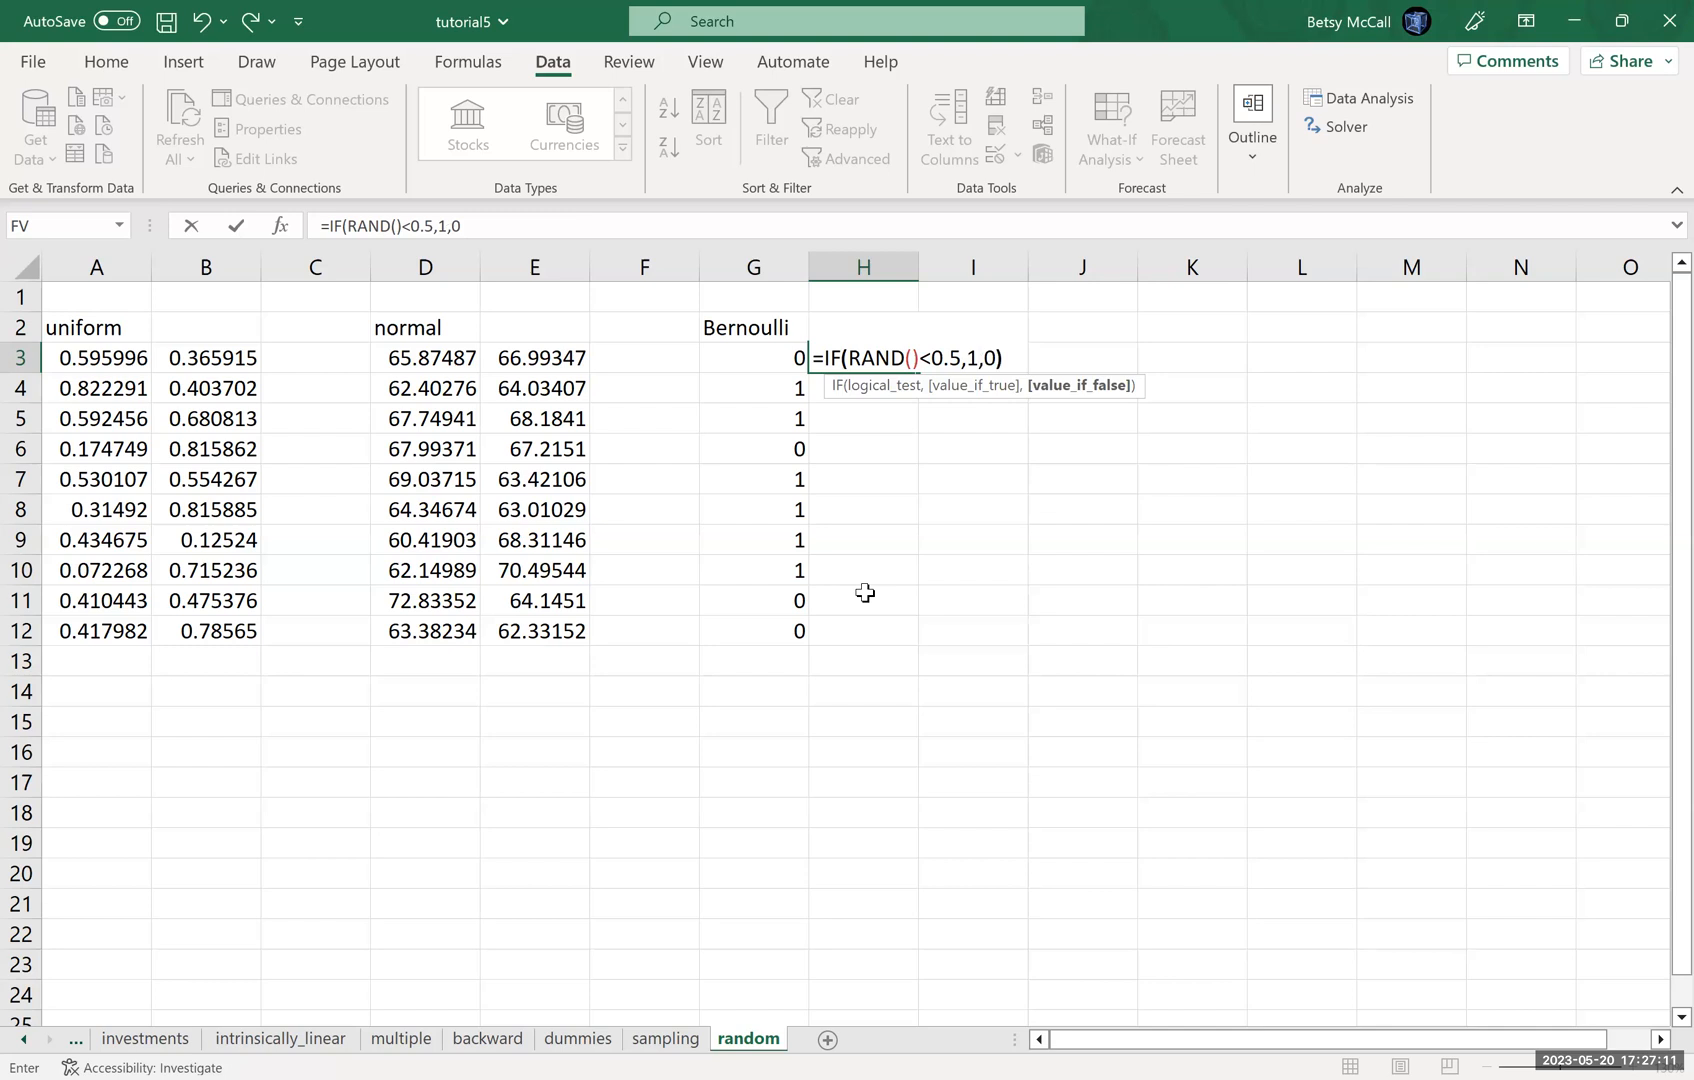
pyautogui.press('Return')
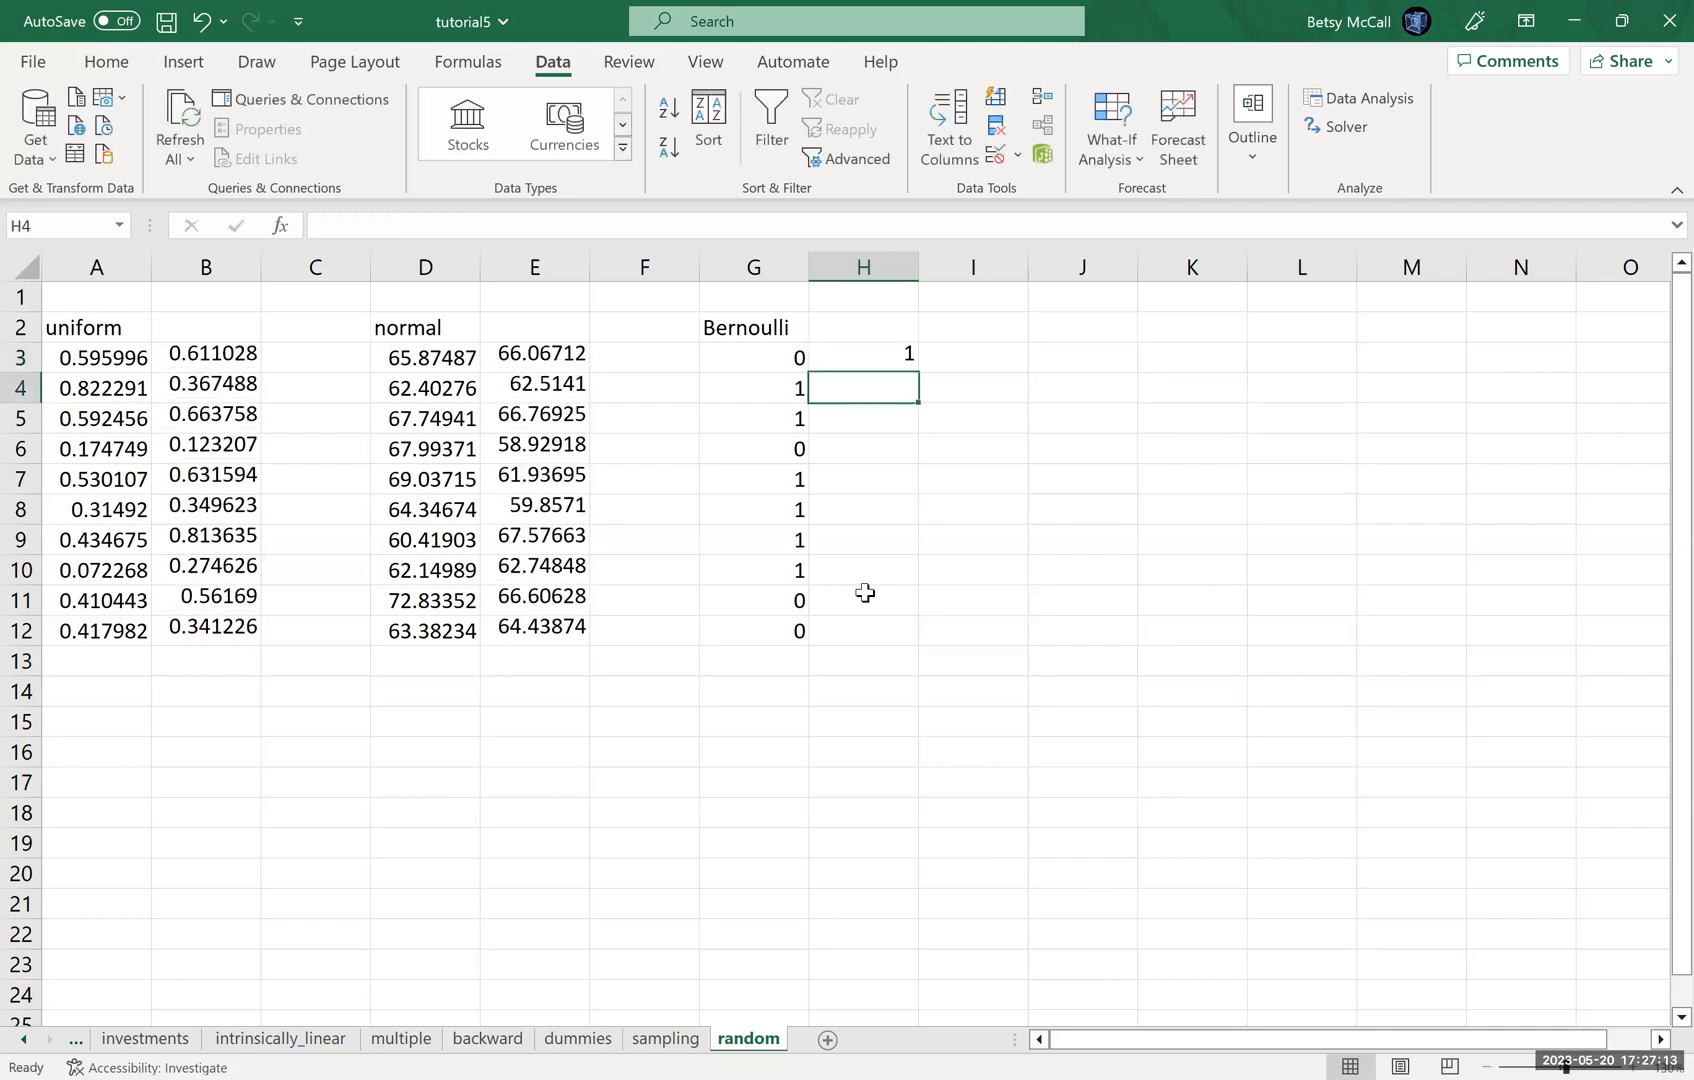
pyautogui.click(895, 368)
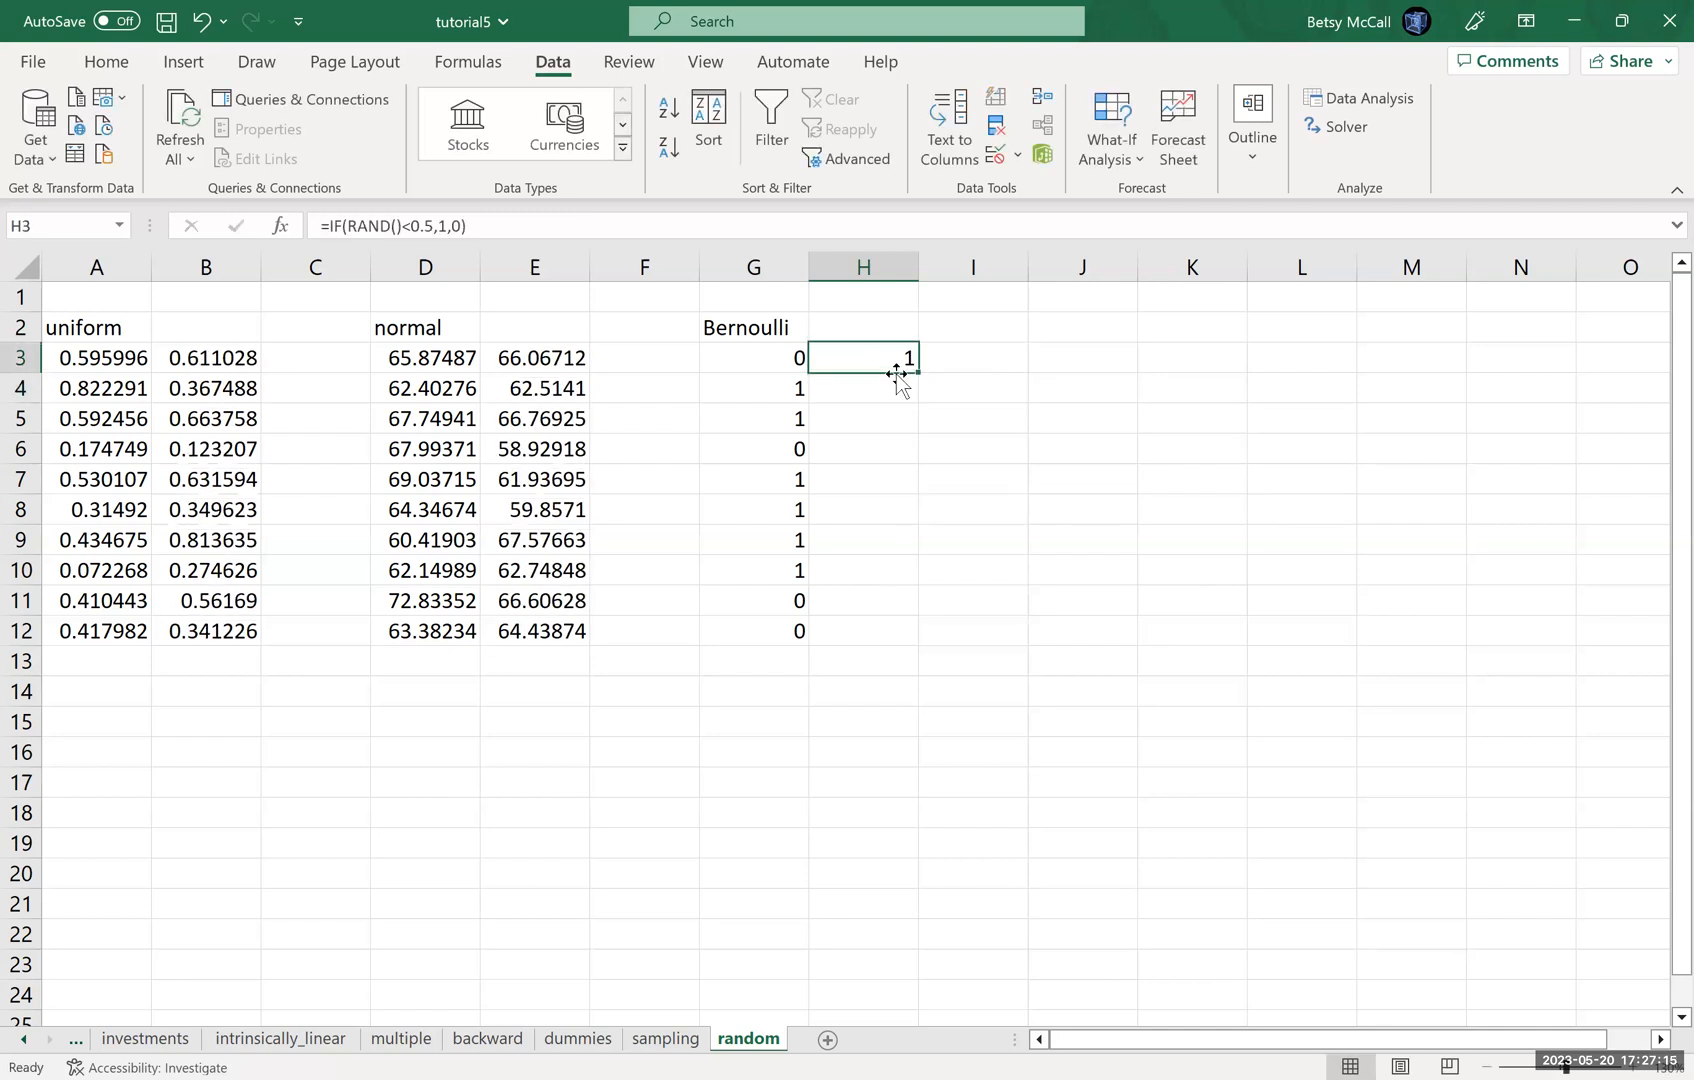
pyautogui.moveTo(915, 371); pyautogui.dragTo(917, 643)
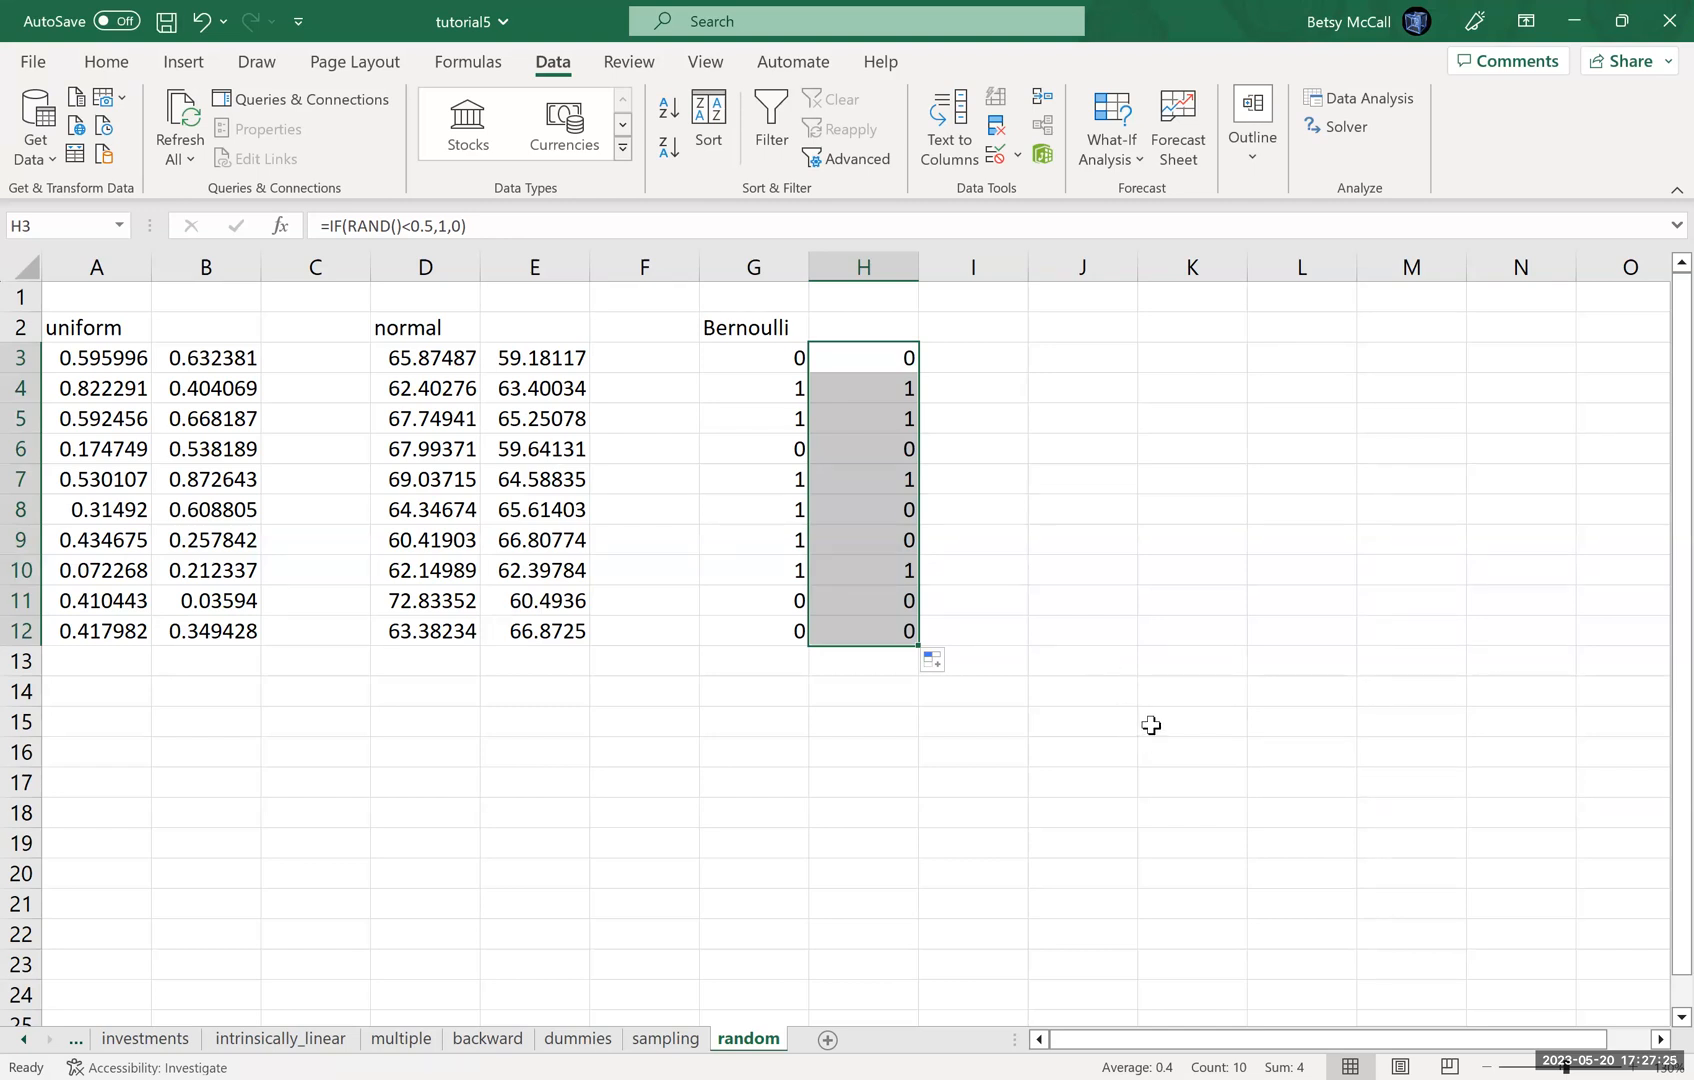
# Enter the heading "Binomial" in cell J2
pyautogui.click(1062, 327)
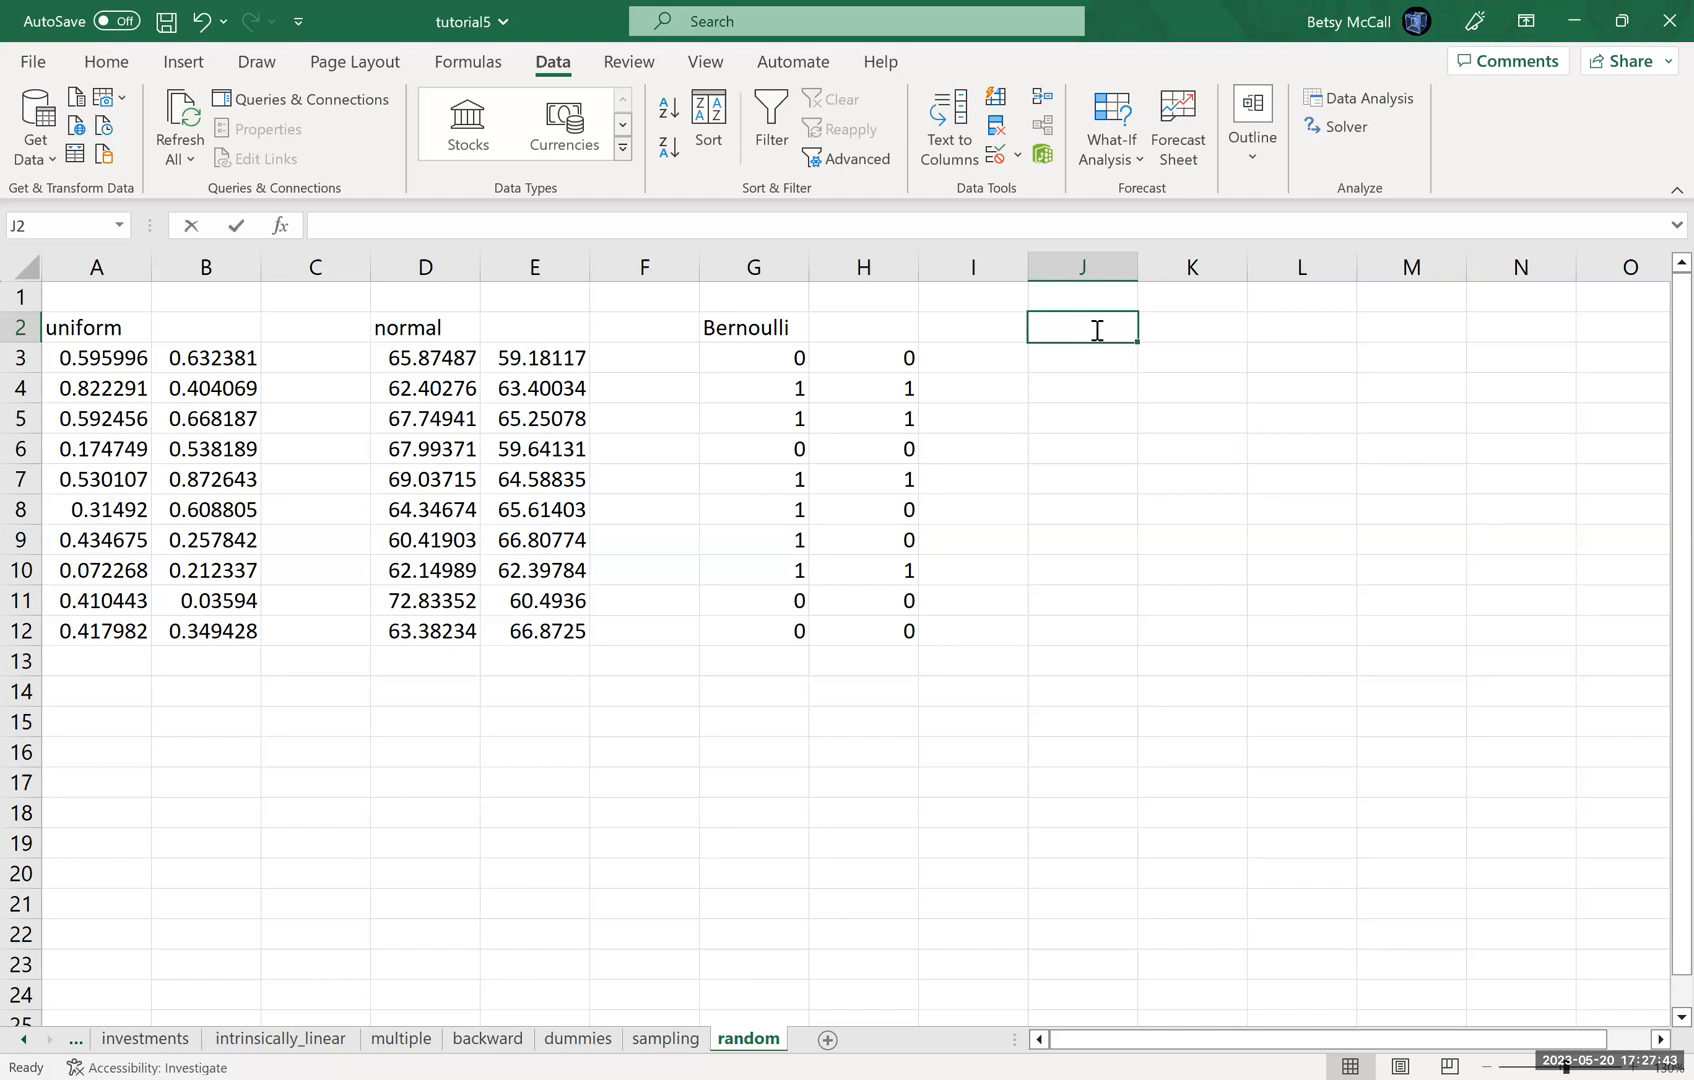
pyautogui.write('Binomial')
pyautogui.press('Return')
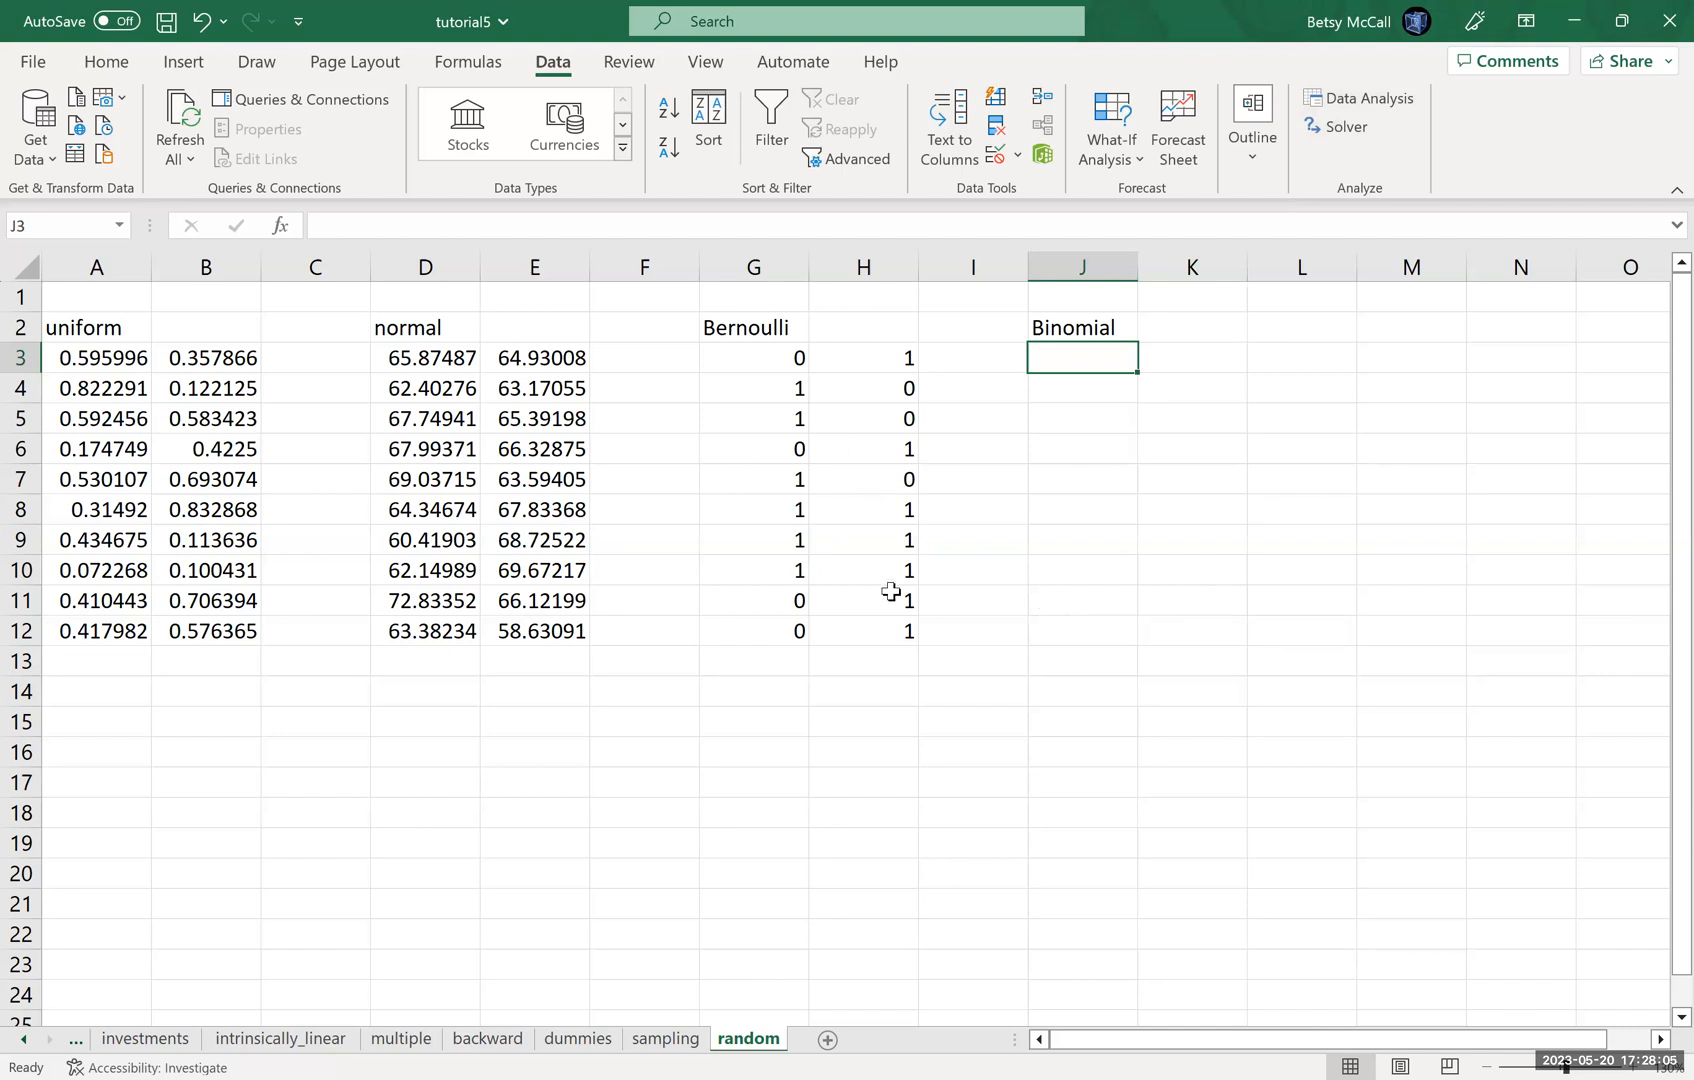
# Set up a new random number generation using the Binomial distribution with a p value of 0.5 and 15 trials
pyautogui.click(1343, 100)
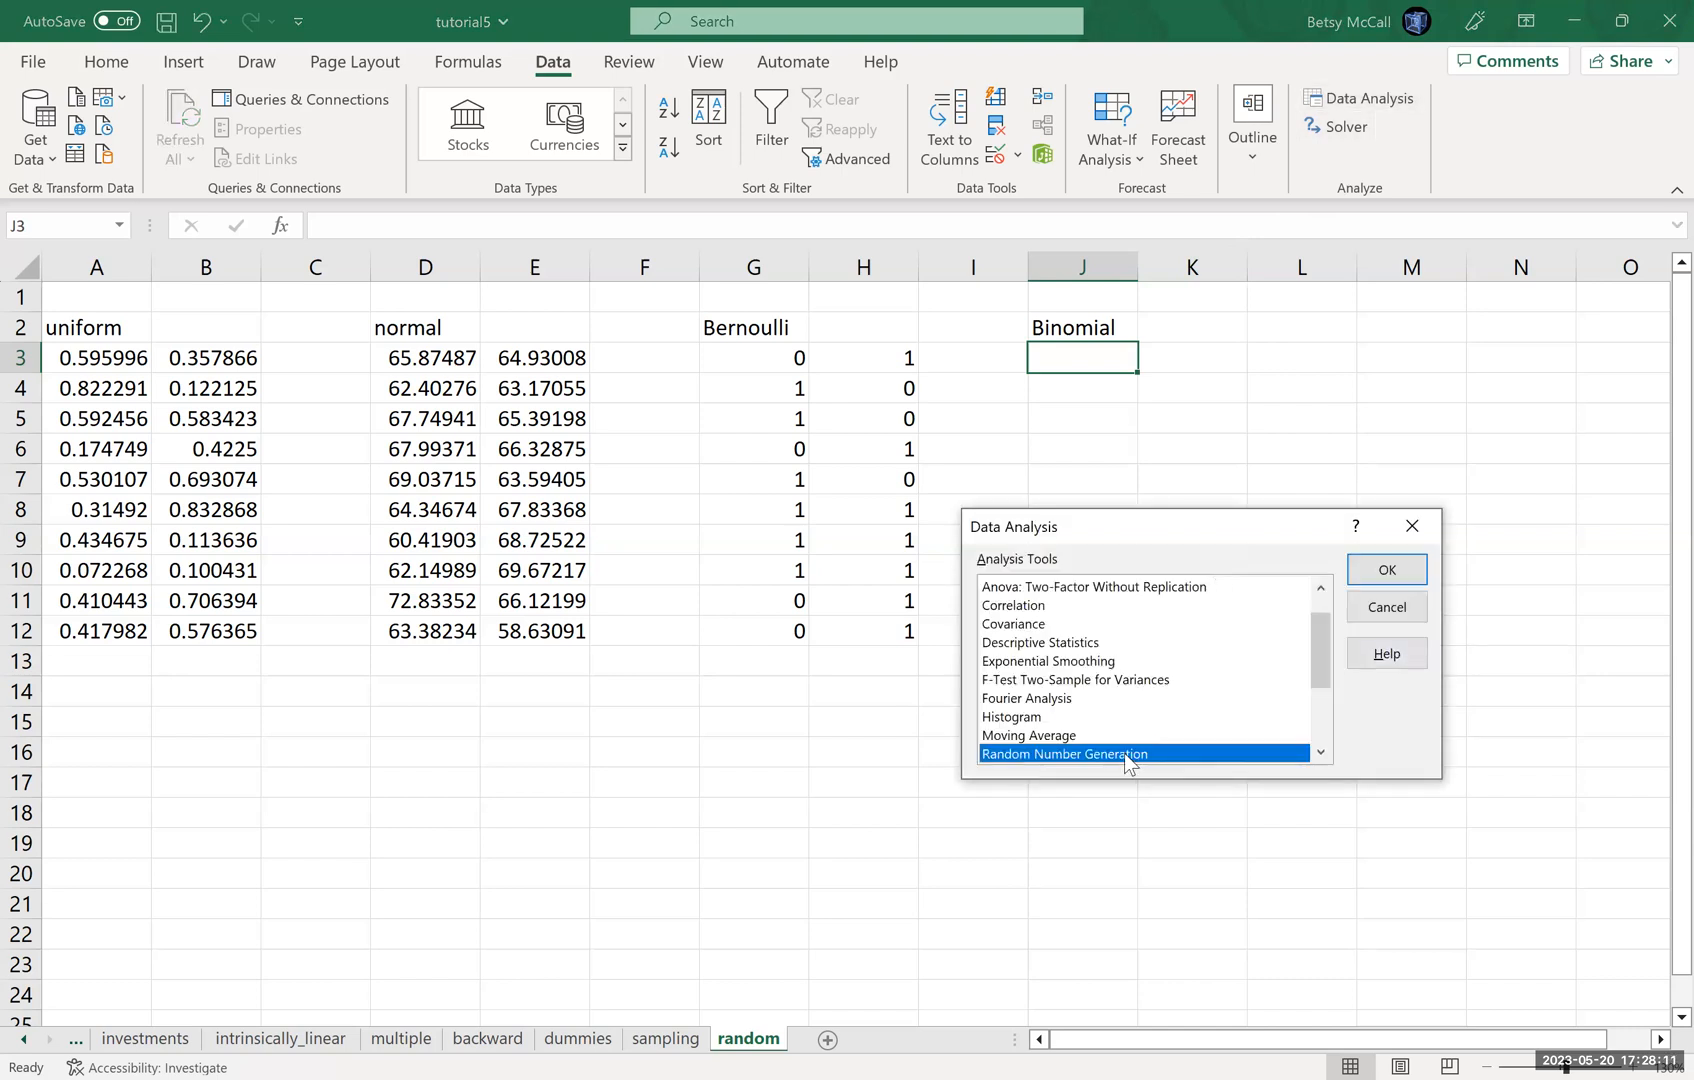
pyautogui.press('Return')
pyautogui.click(1316, 543)
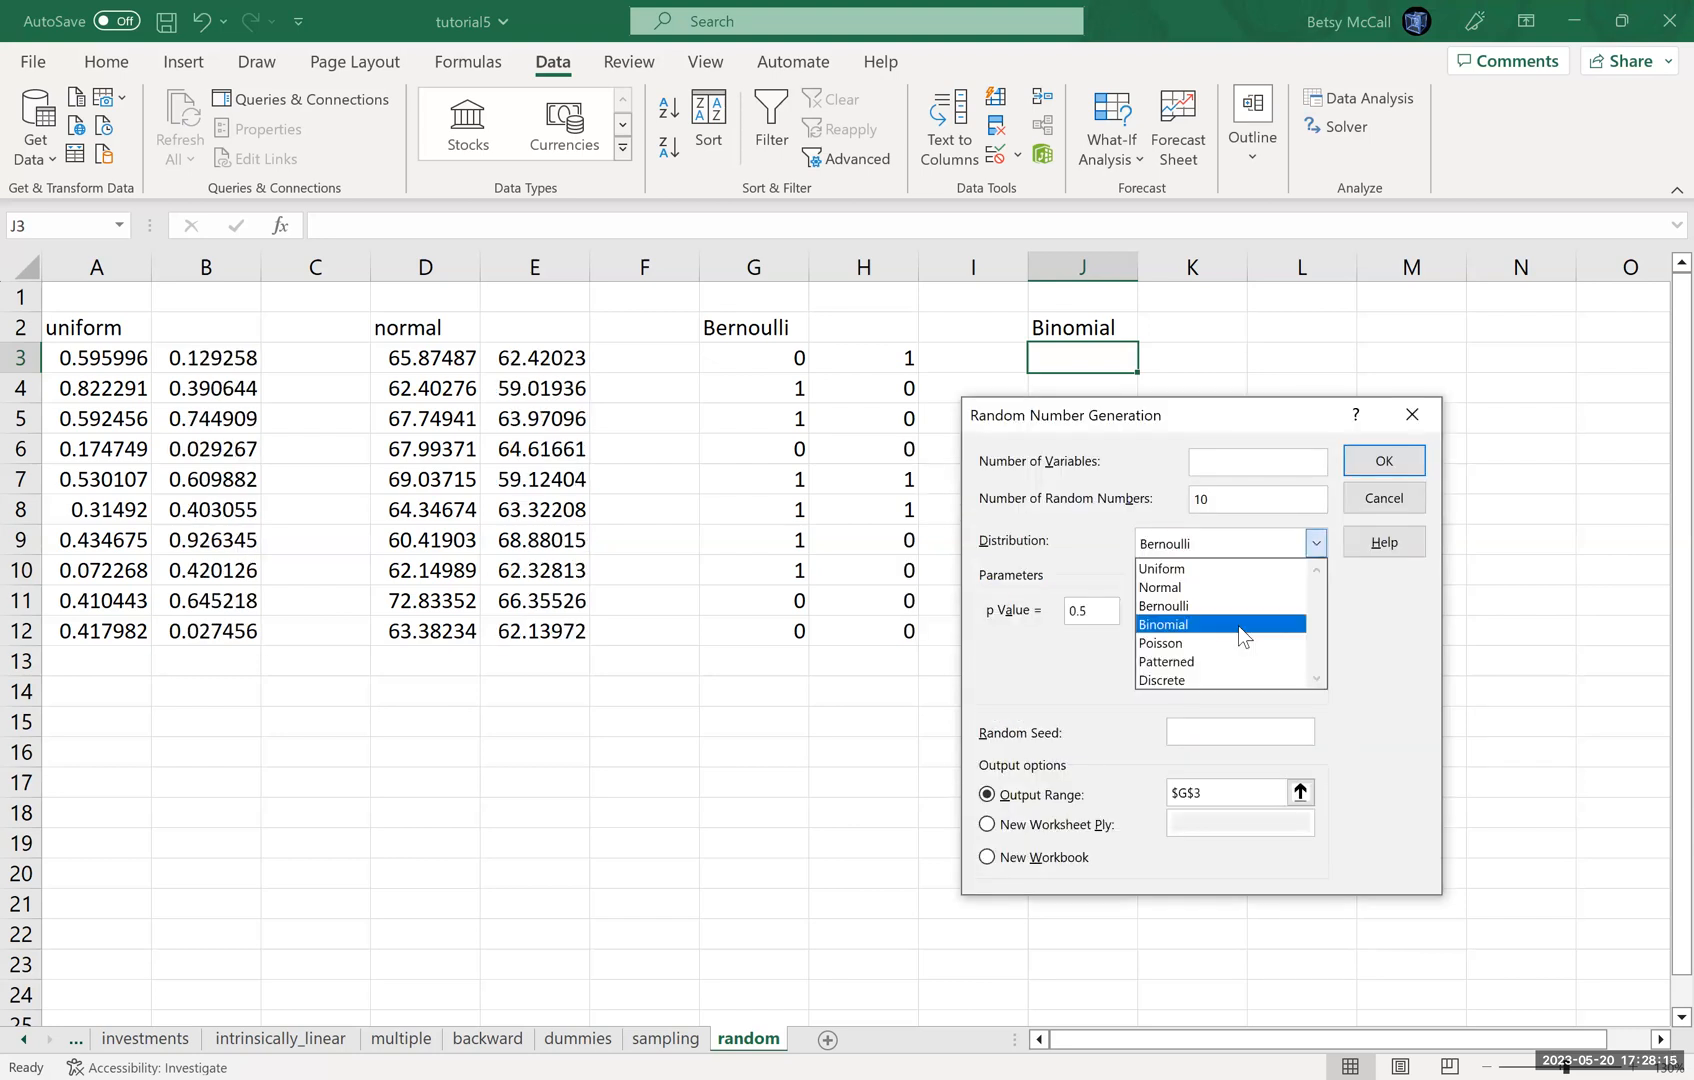
pyautogui.click(1237, 625)
pyautogui.click(1138, 605)
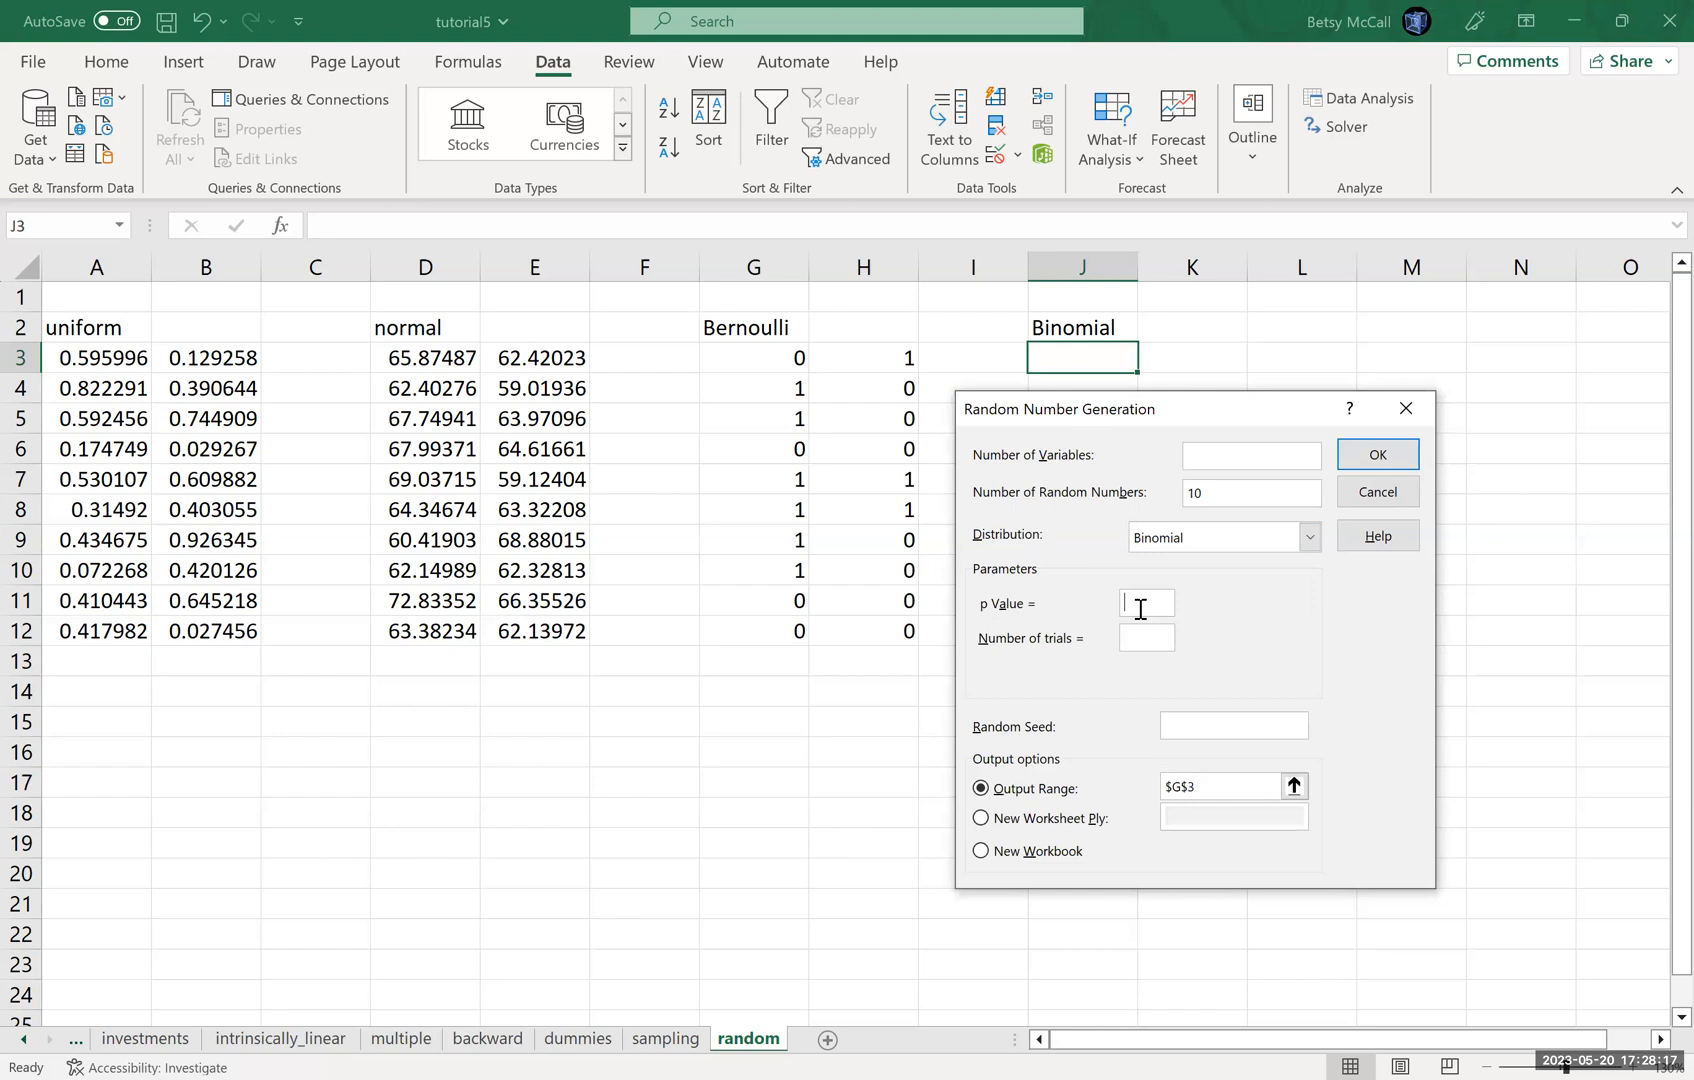
pyautogui.write('0.5')
pyautogui.click(1155, 640)
pyautogui.write('15')
# Set the output range to cell J3 and generate the binomial random numbers
pyautogui.click(1272, 787)
pyautogui.click(1112, 376)
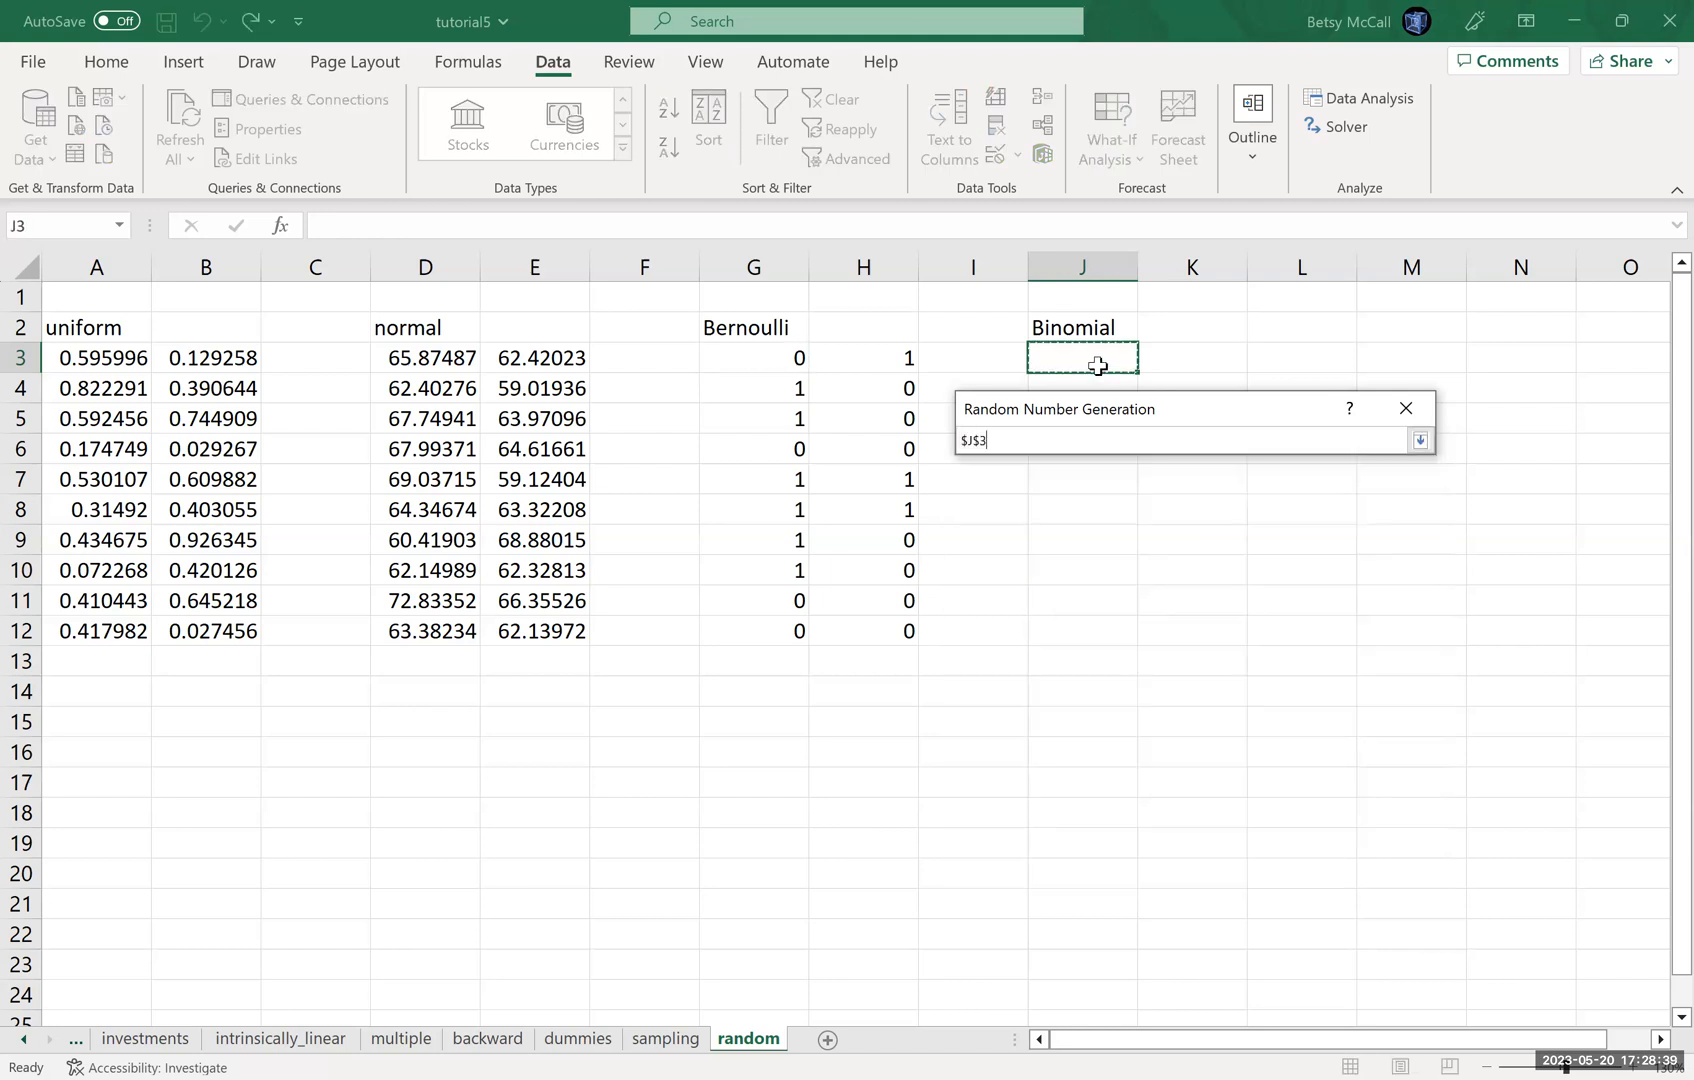
pyautogui.click(1420, 442)
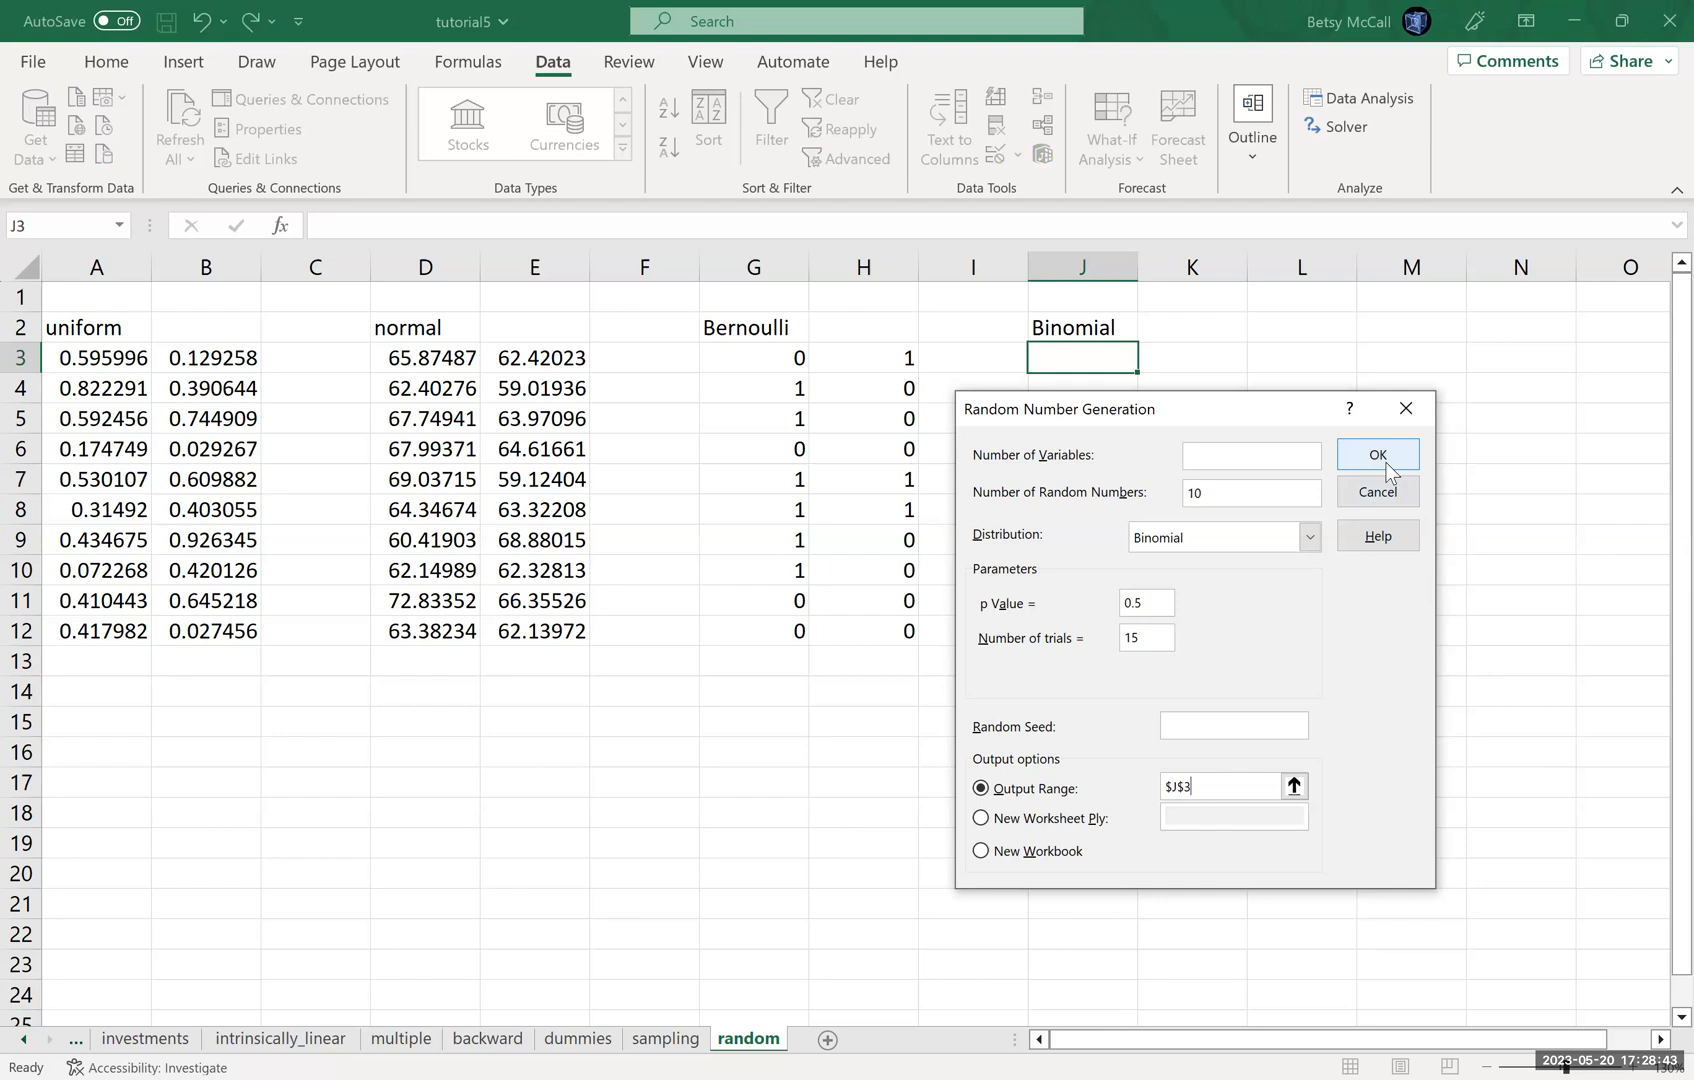
pyautogui.click(1386, 462)
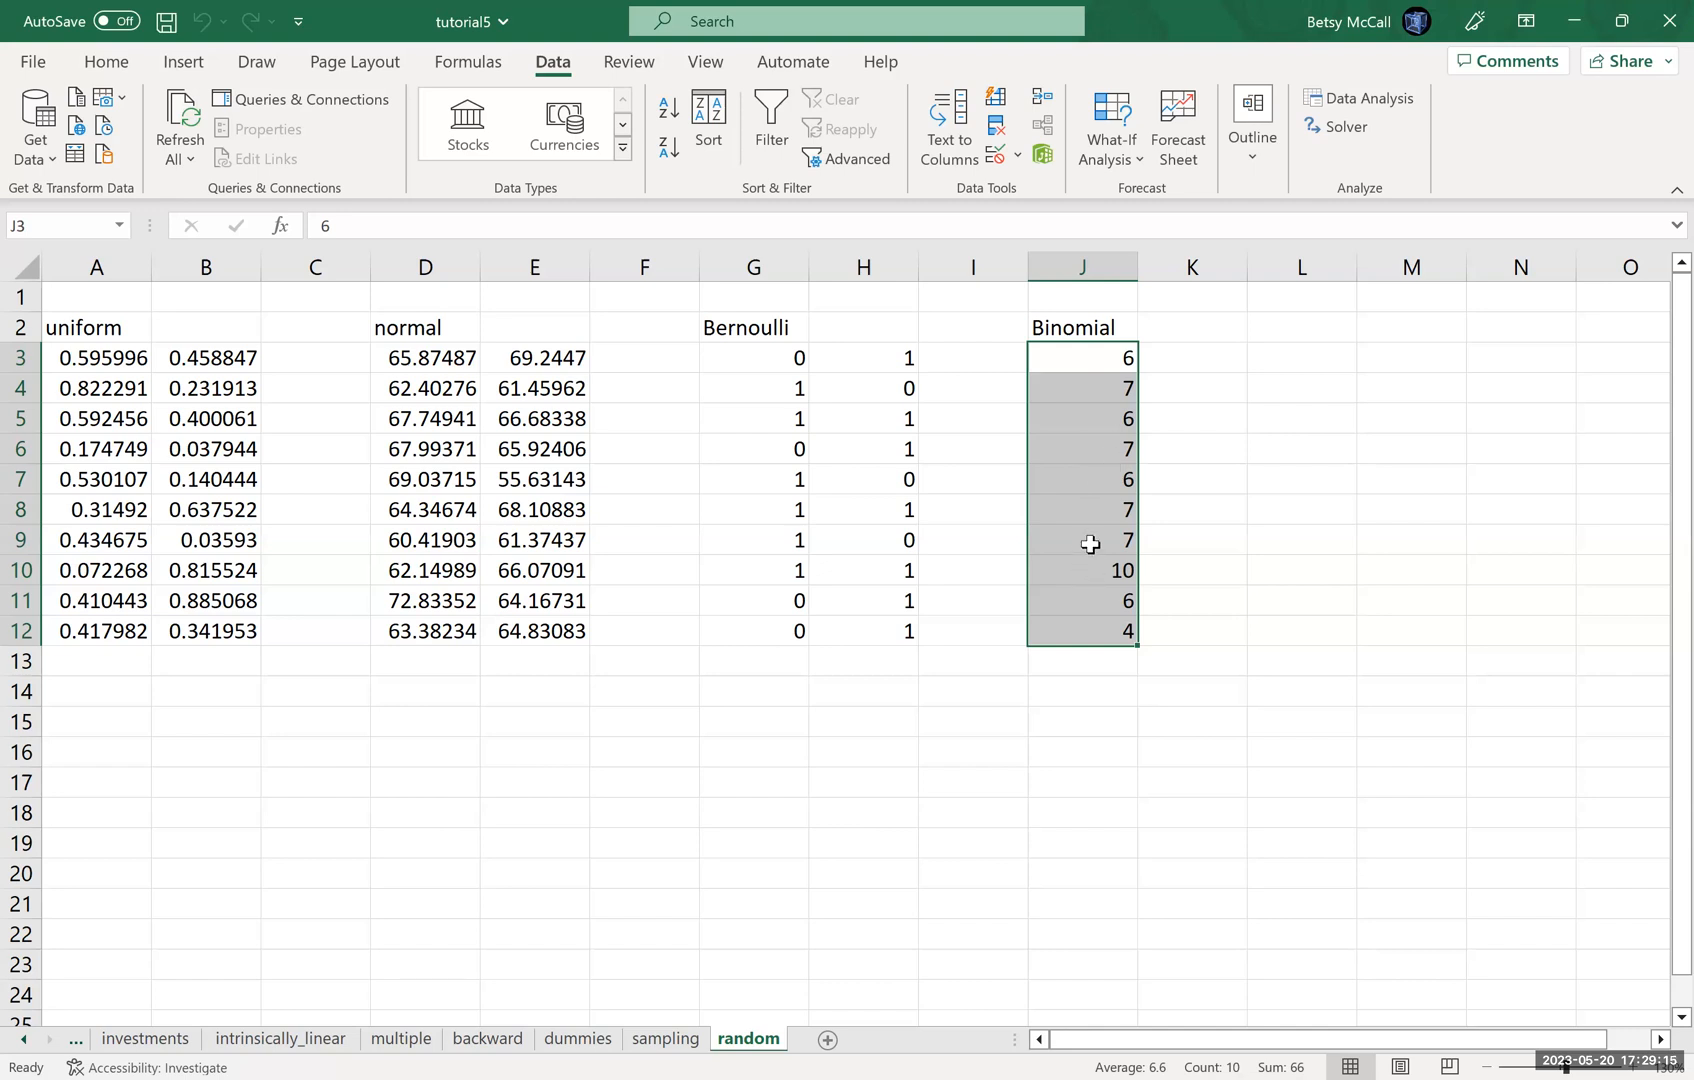
# Set up a random number generation of 10 values using the Poisson distribution with a lambda of 5
pyautogui.click(1290, 323)
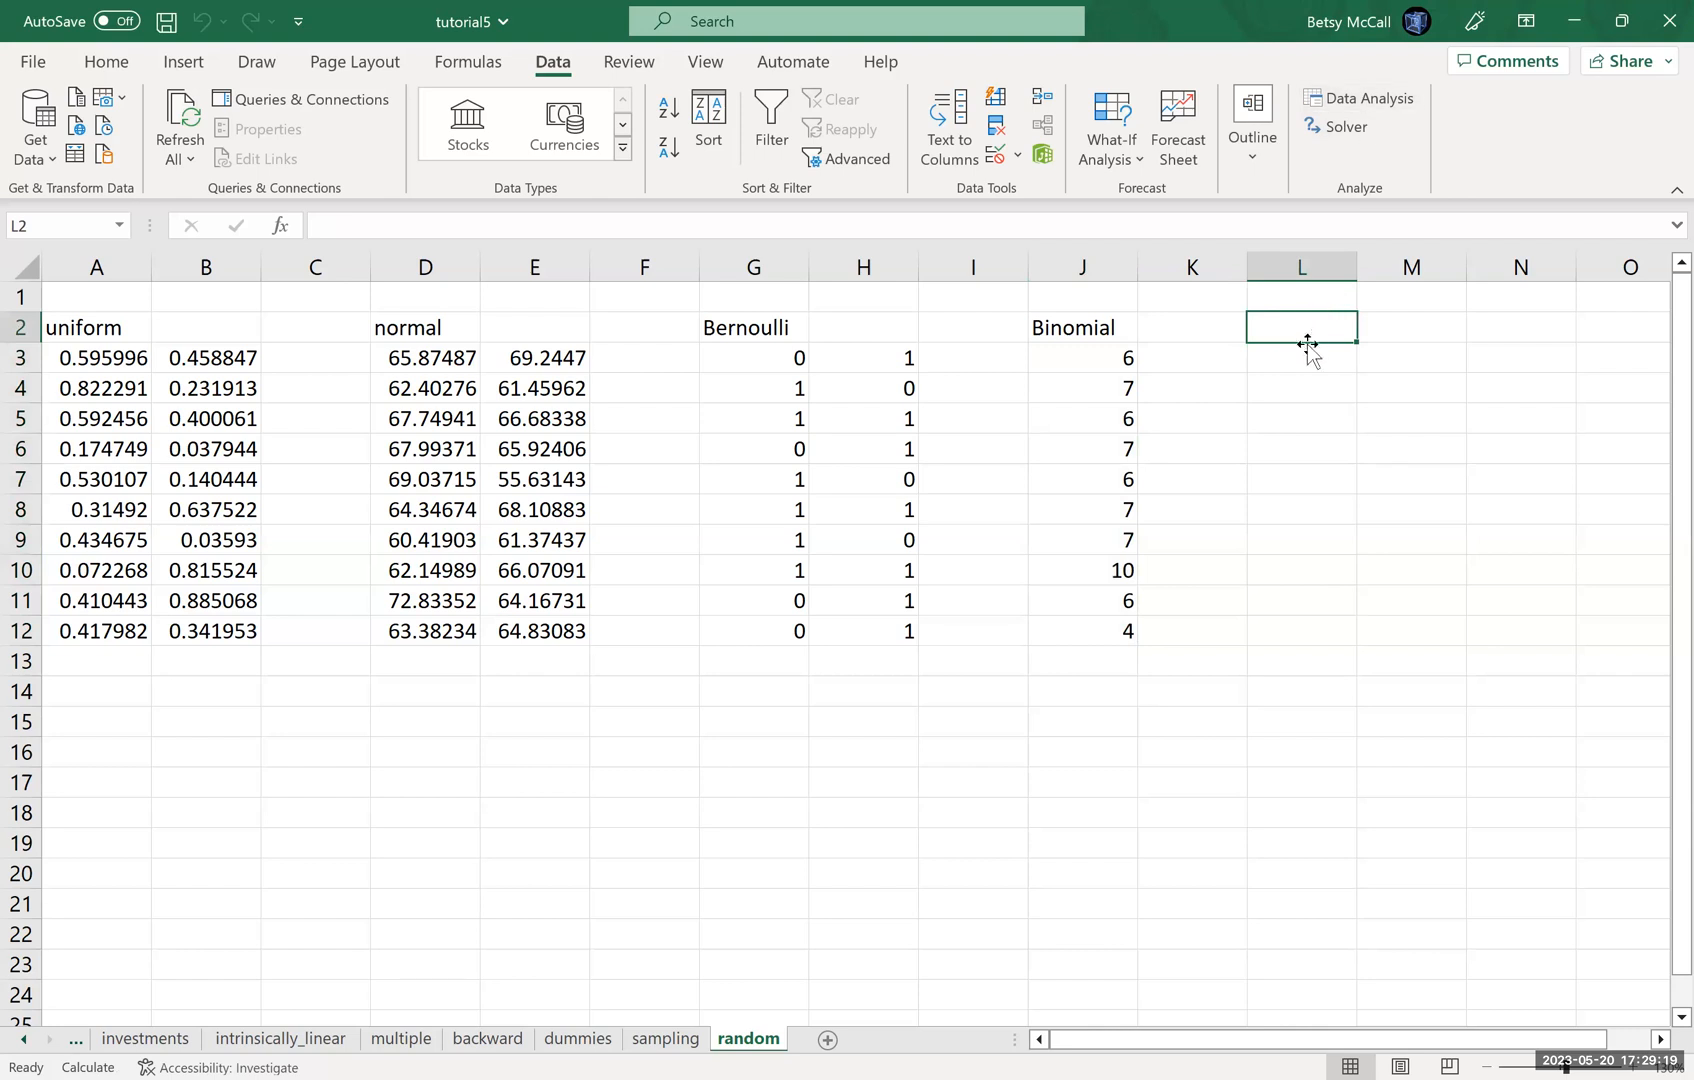
pyautogui.click(1360, 98)
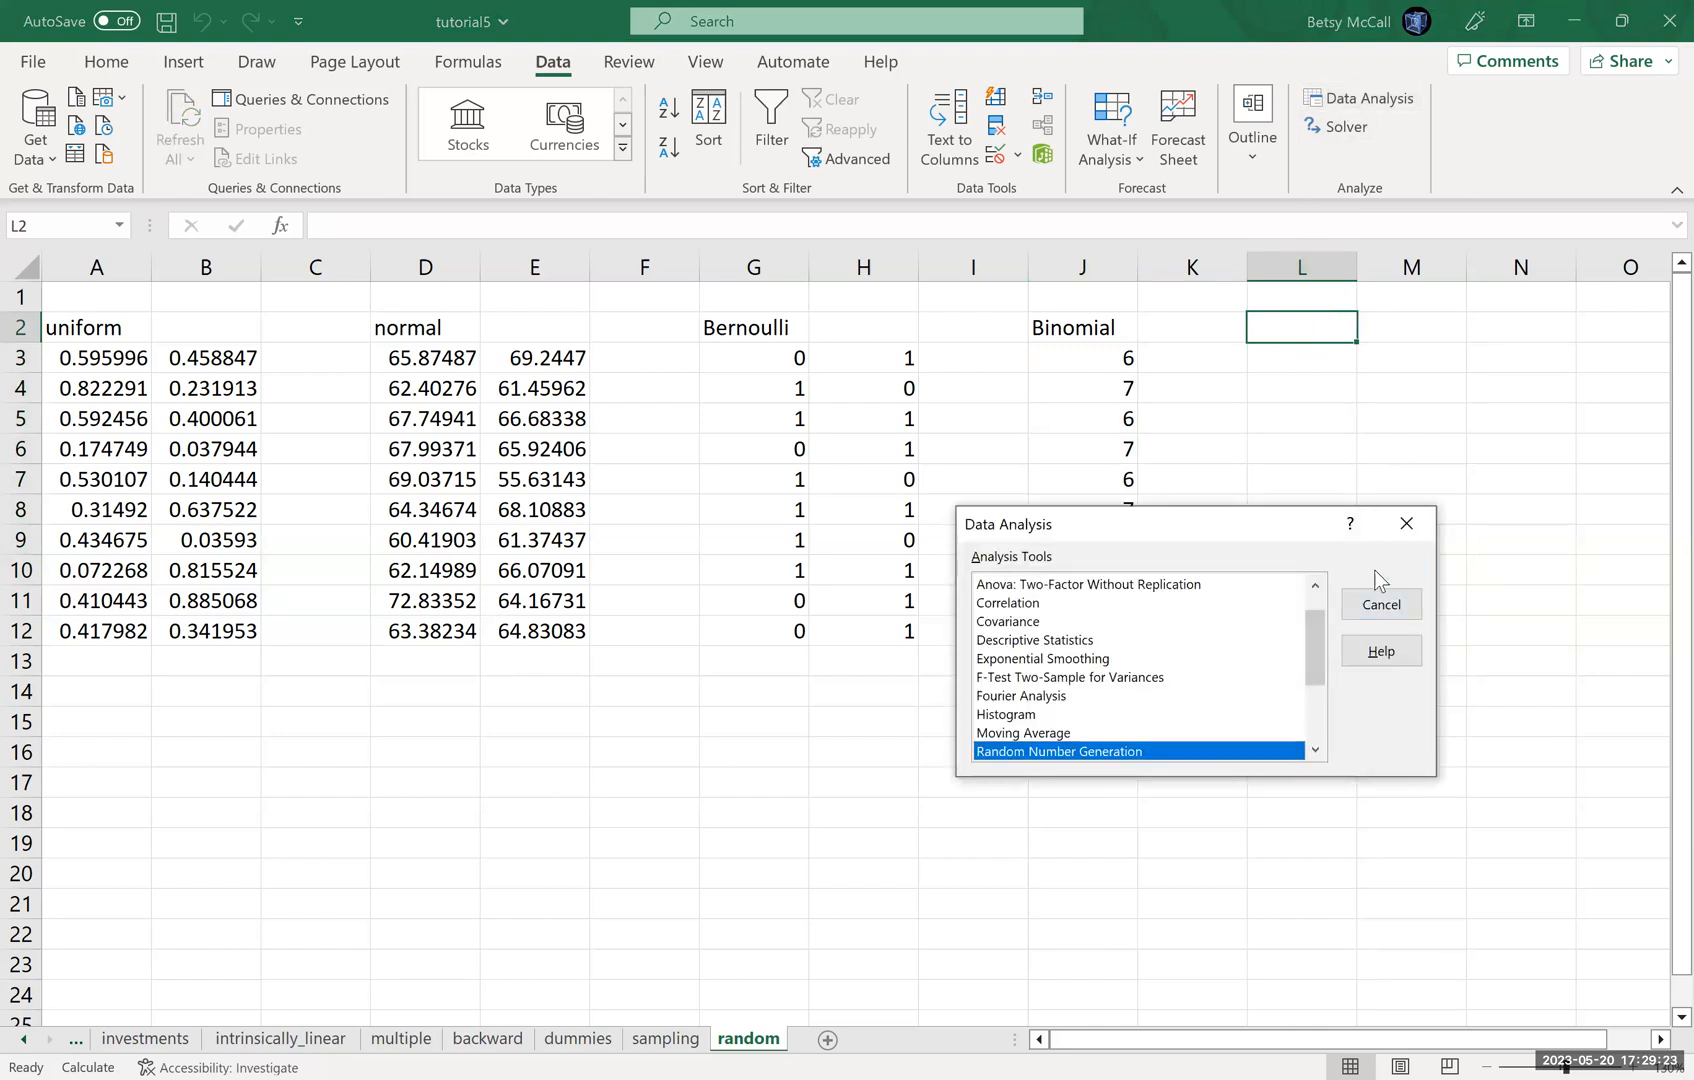
pyautogui.click(1388, 563)
pyautogui.click(1311, 540)
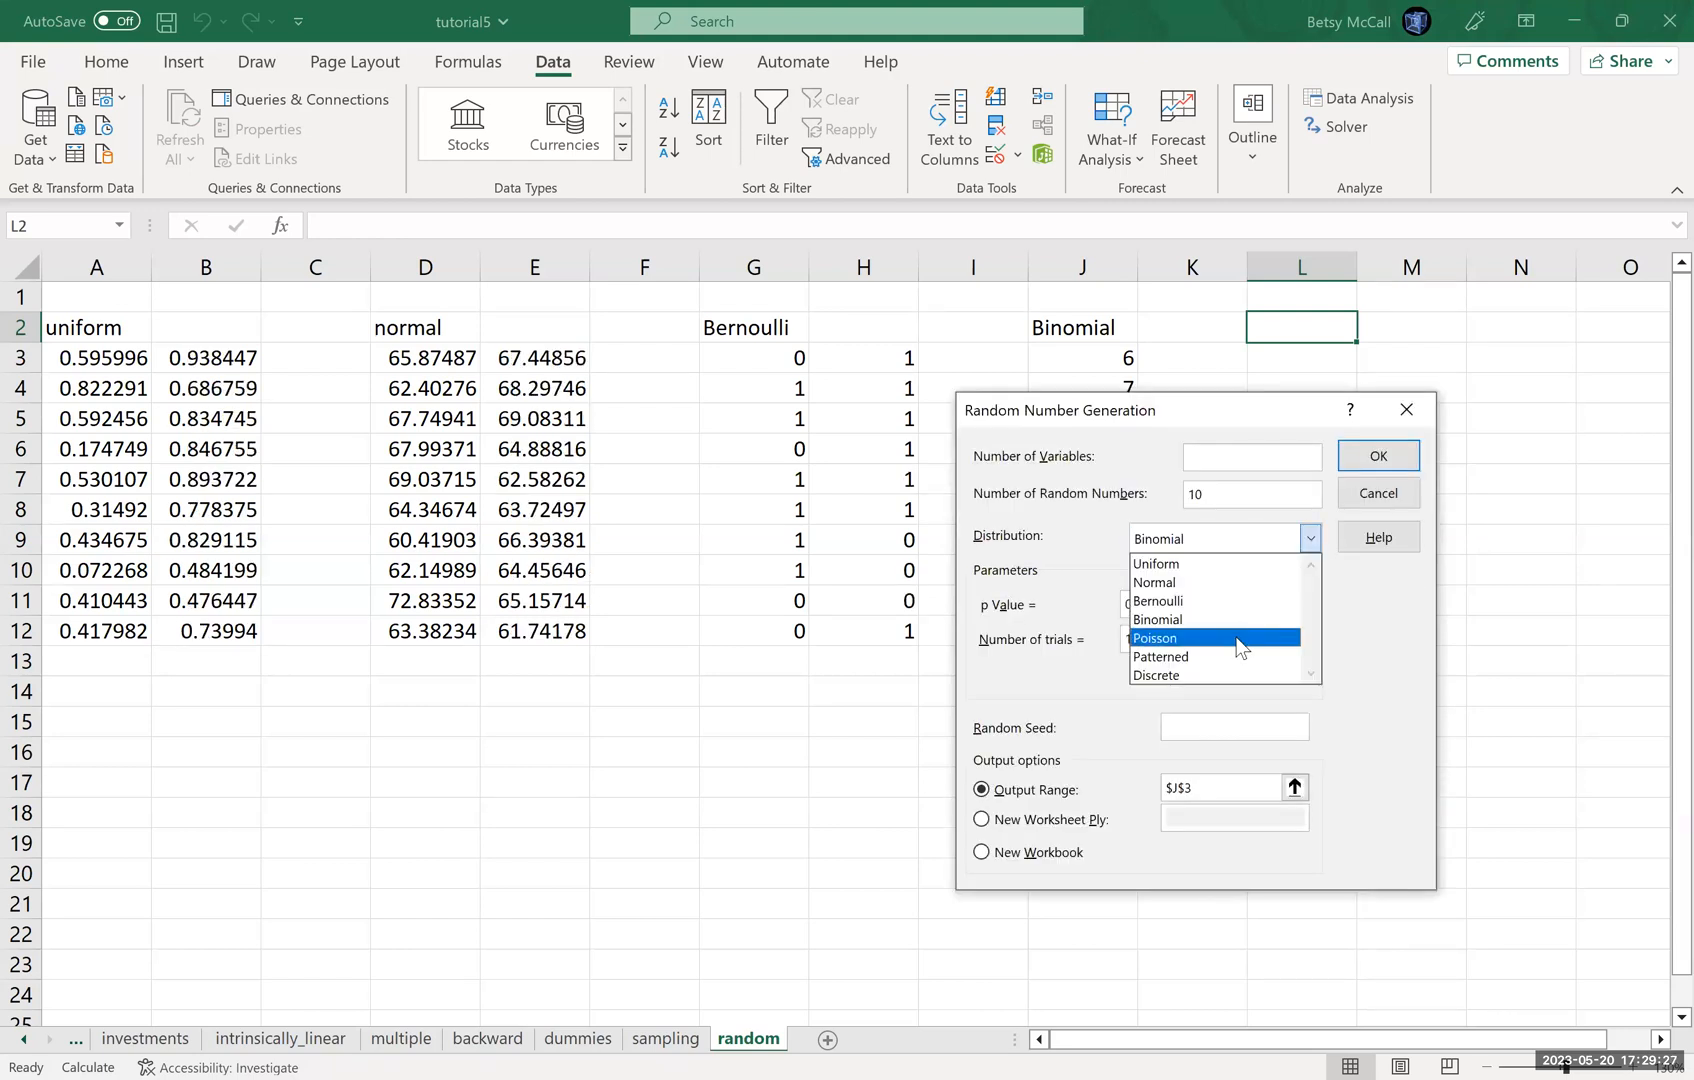
pyautogui.click(1237, 638)
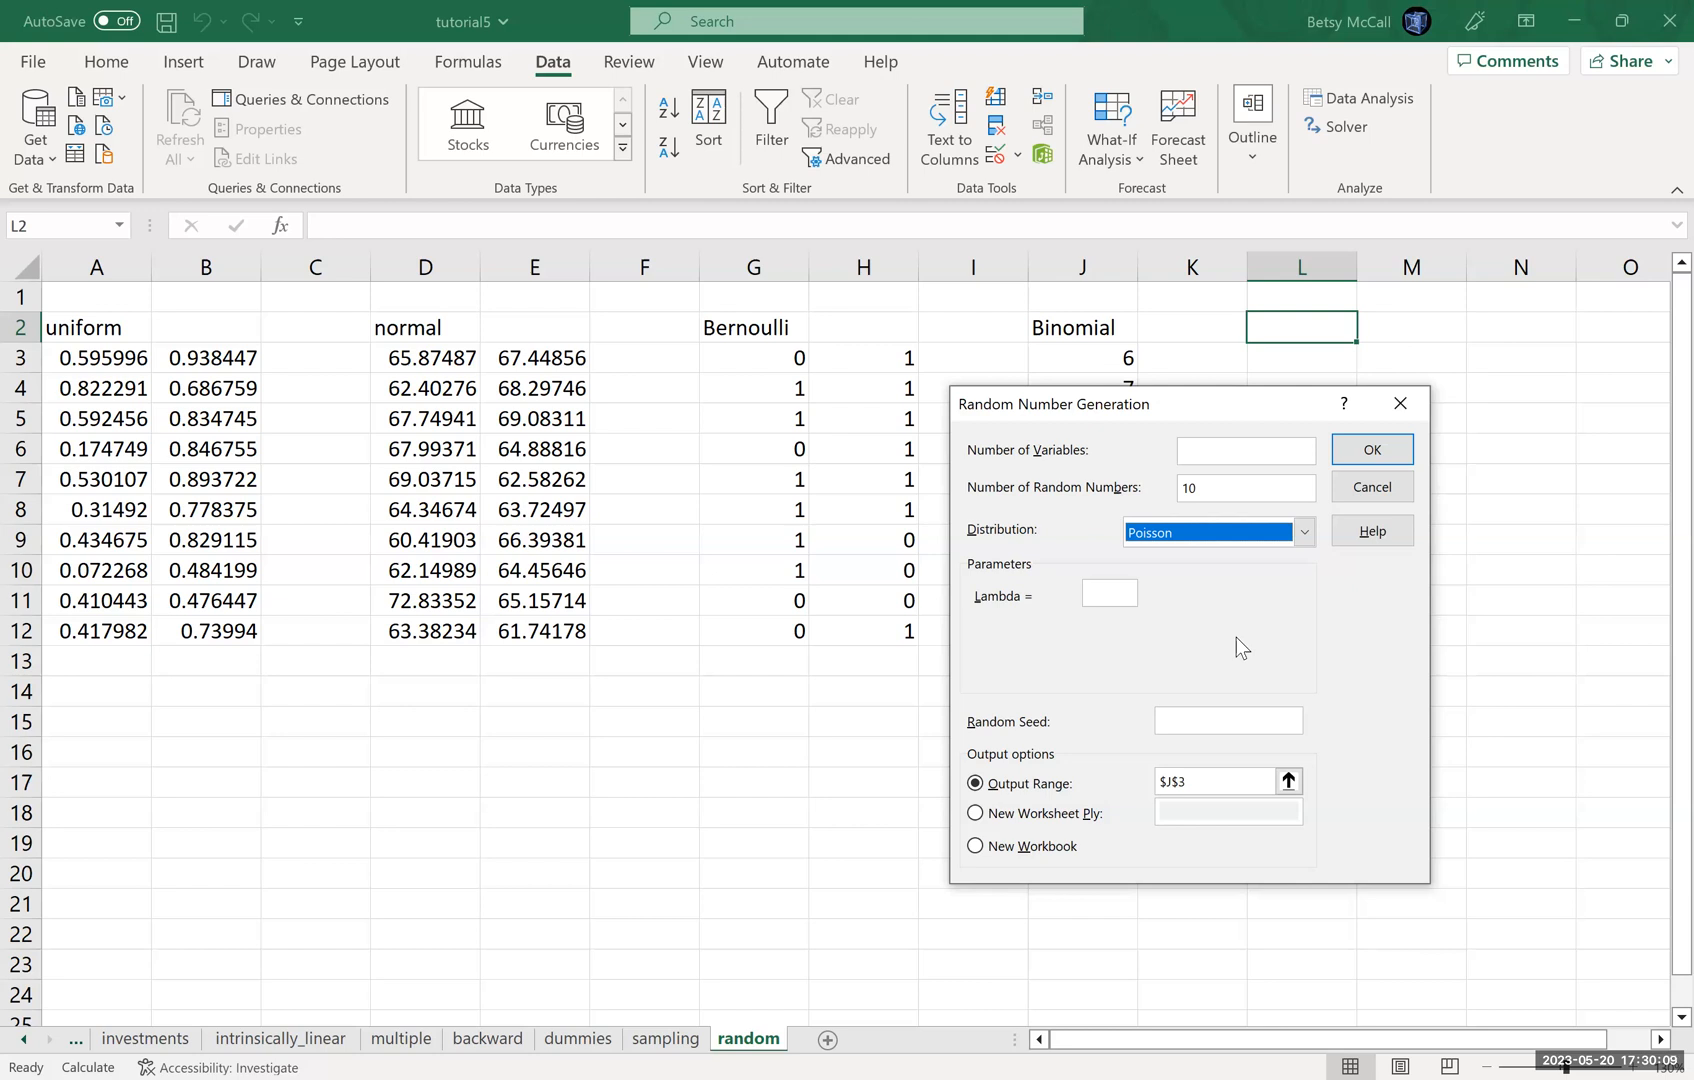
pyautogui.click(1093, 595)
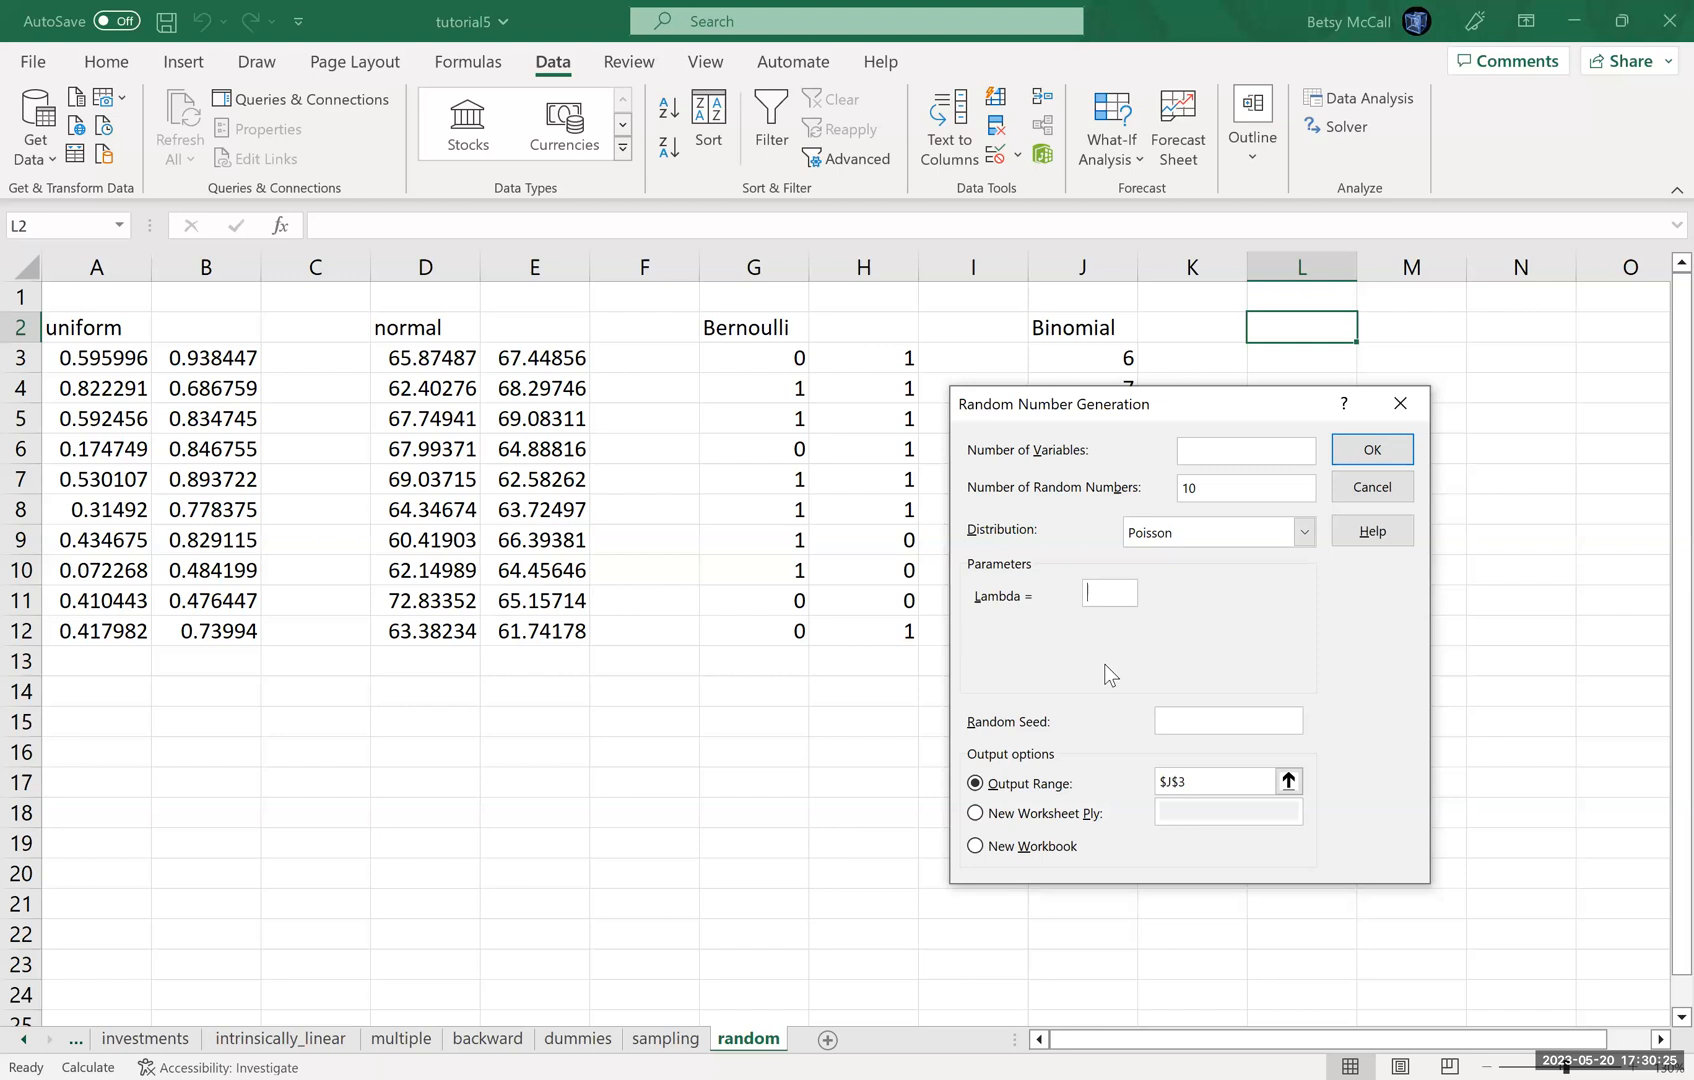
pyautogui.write('5')
# Set the output range to cell L3 and generate the Poisson random numbers
pyautogui.click(1288, 780)
pyautogui.click(1290, 357)
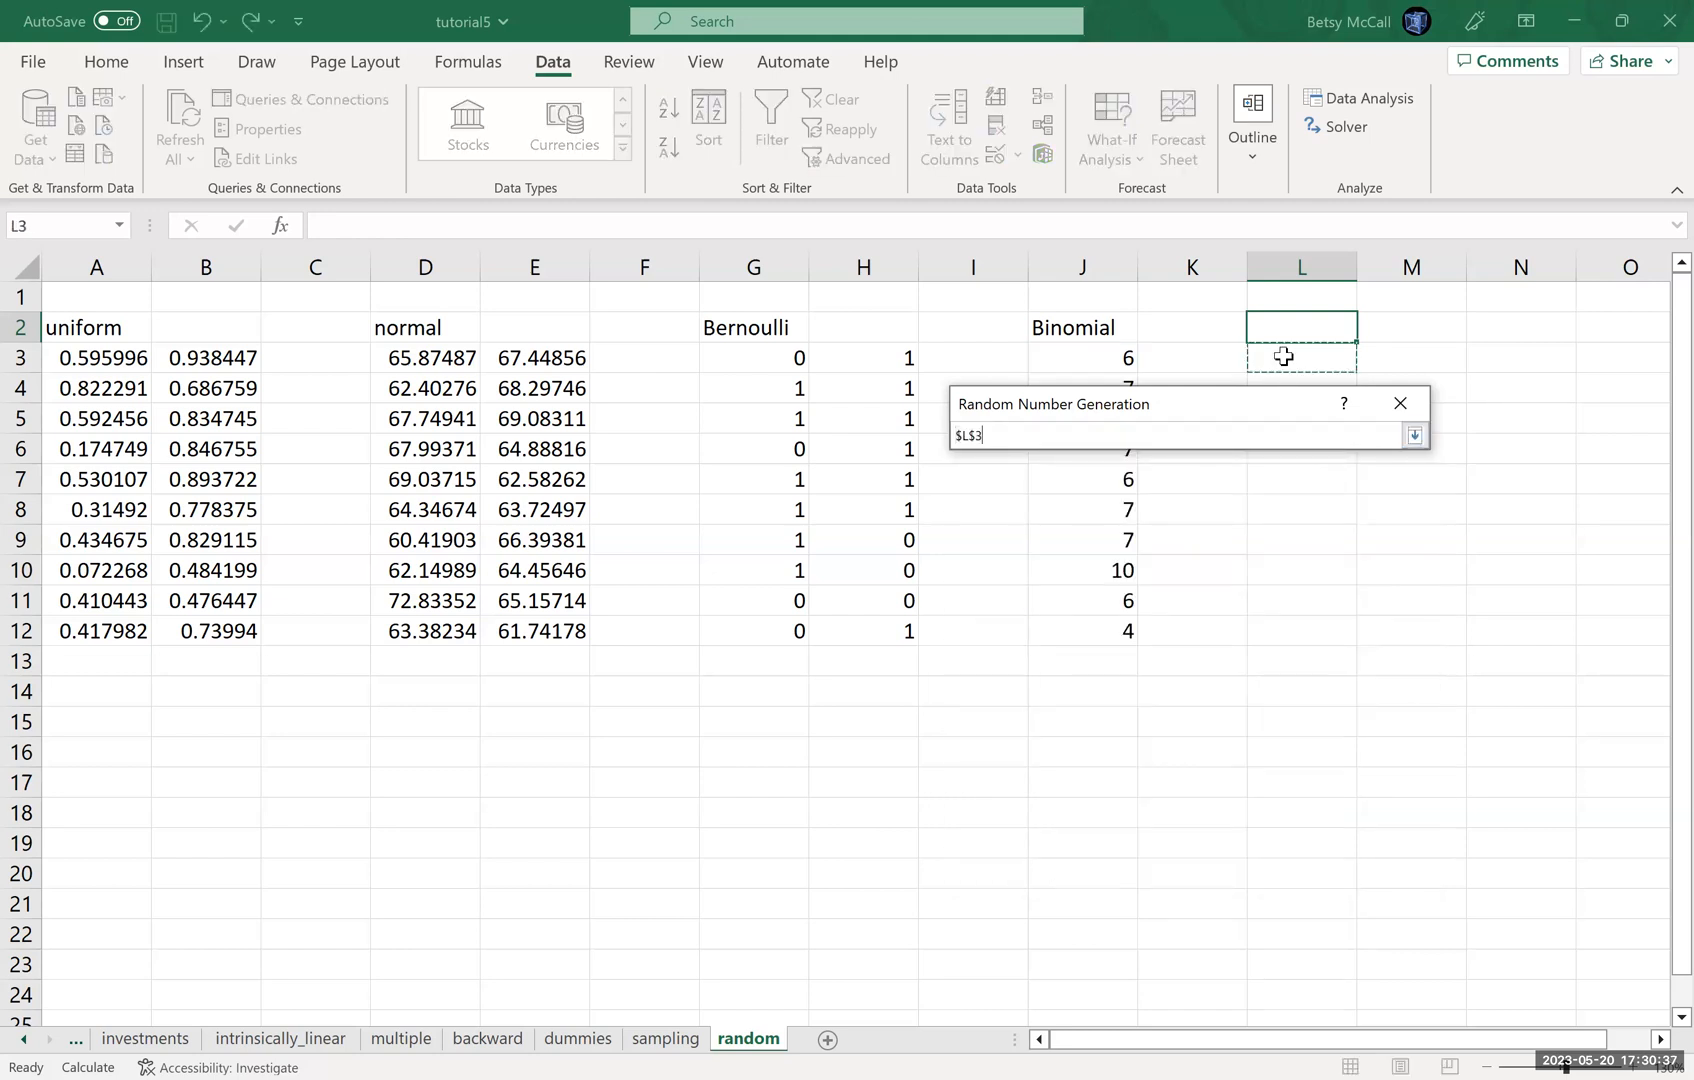
pyautogui.click(1414, 438)
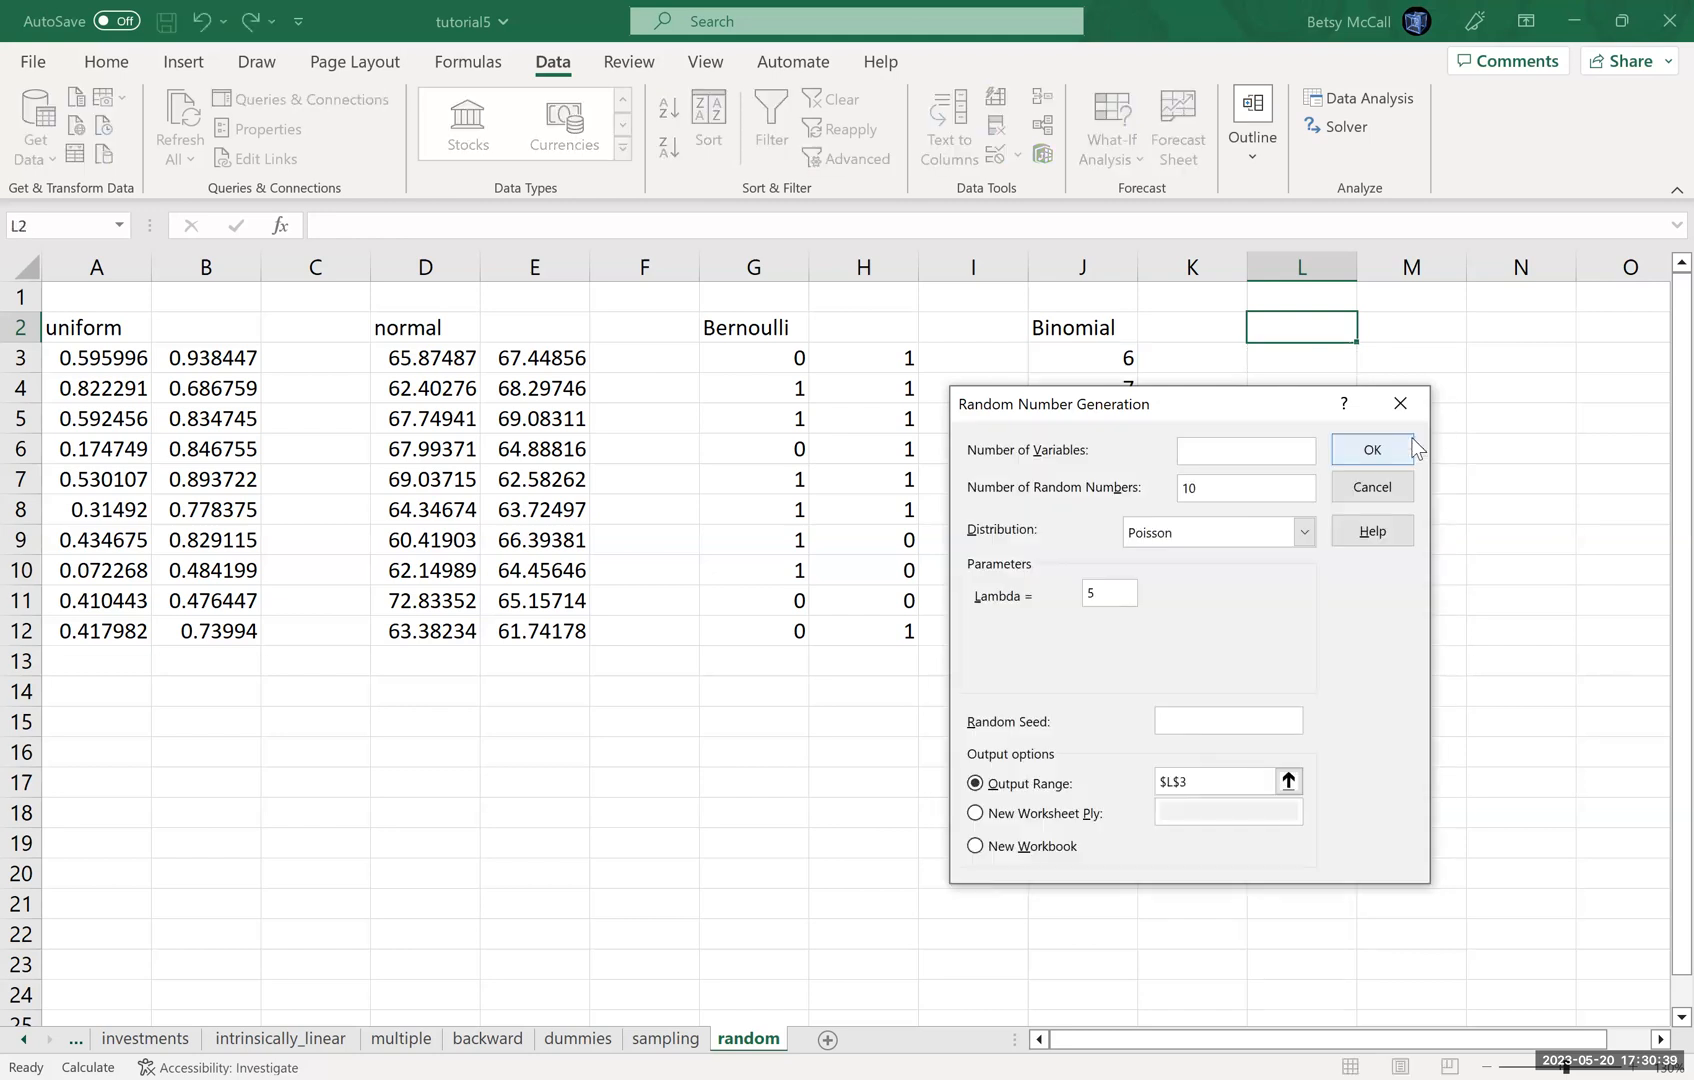
pyautogui.click(1395, 446)
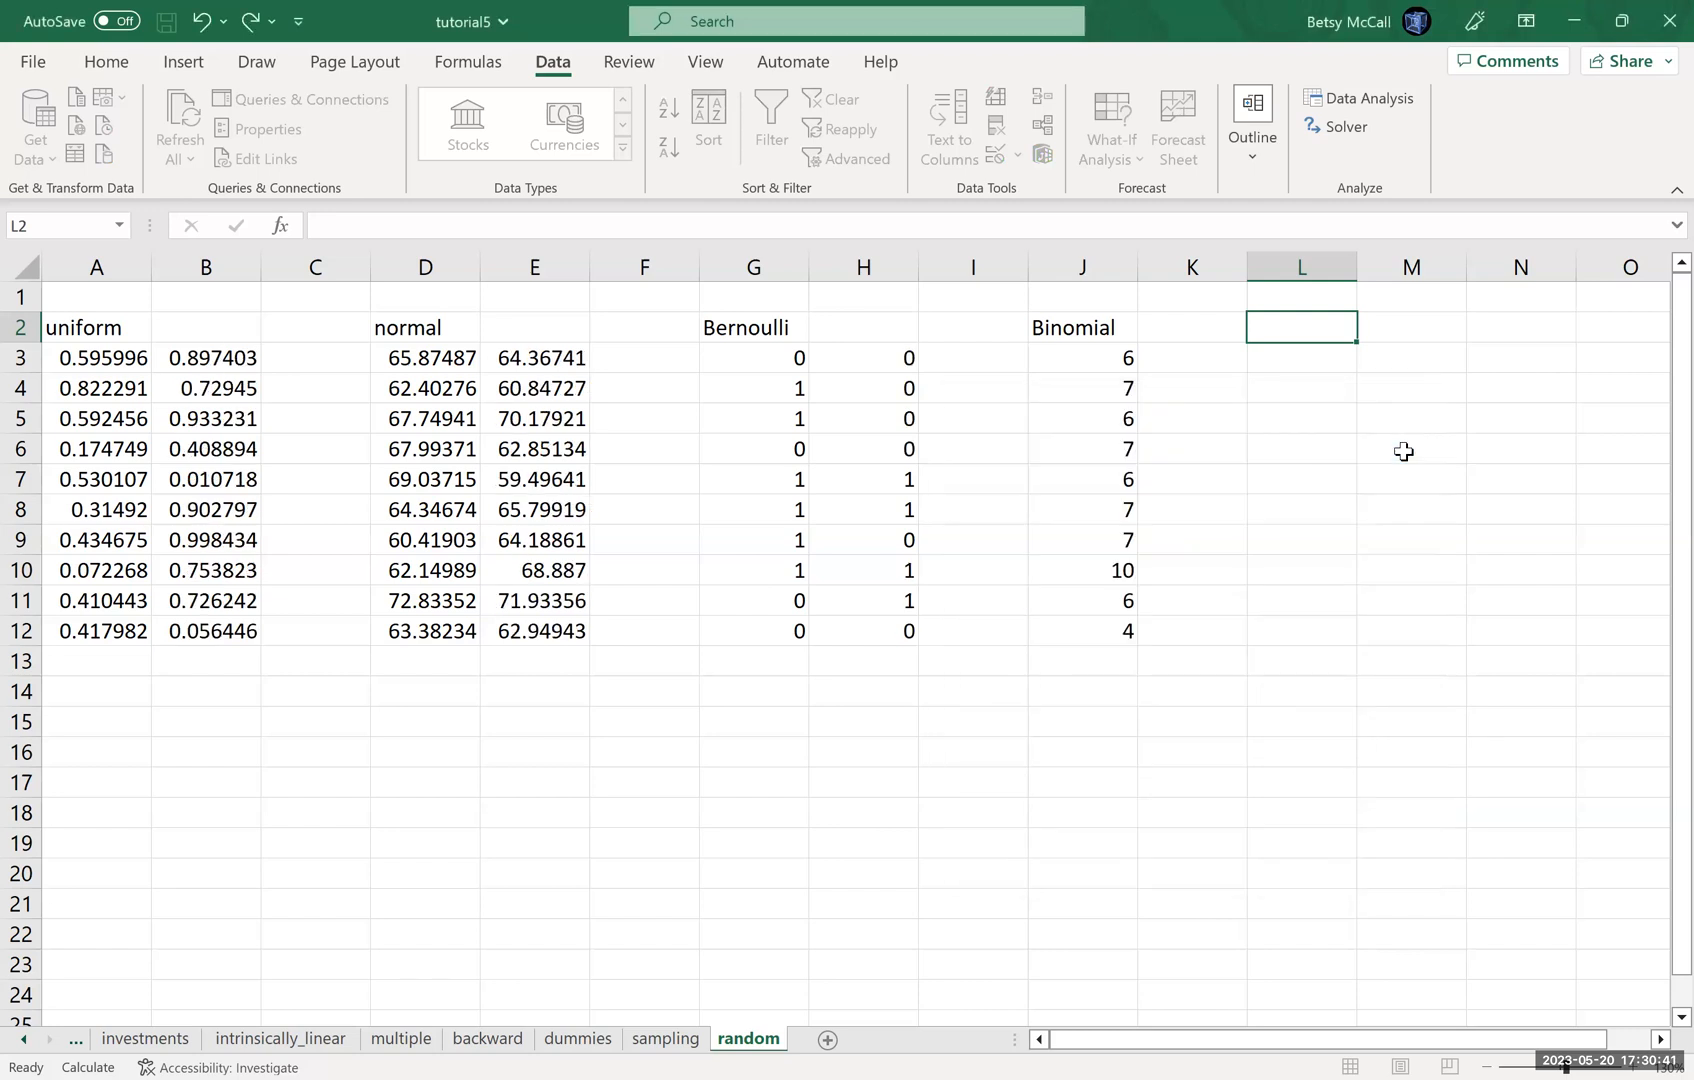
# Enter the heading "Poisson" in cell L2
pyautogui.click(1305, 326)
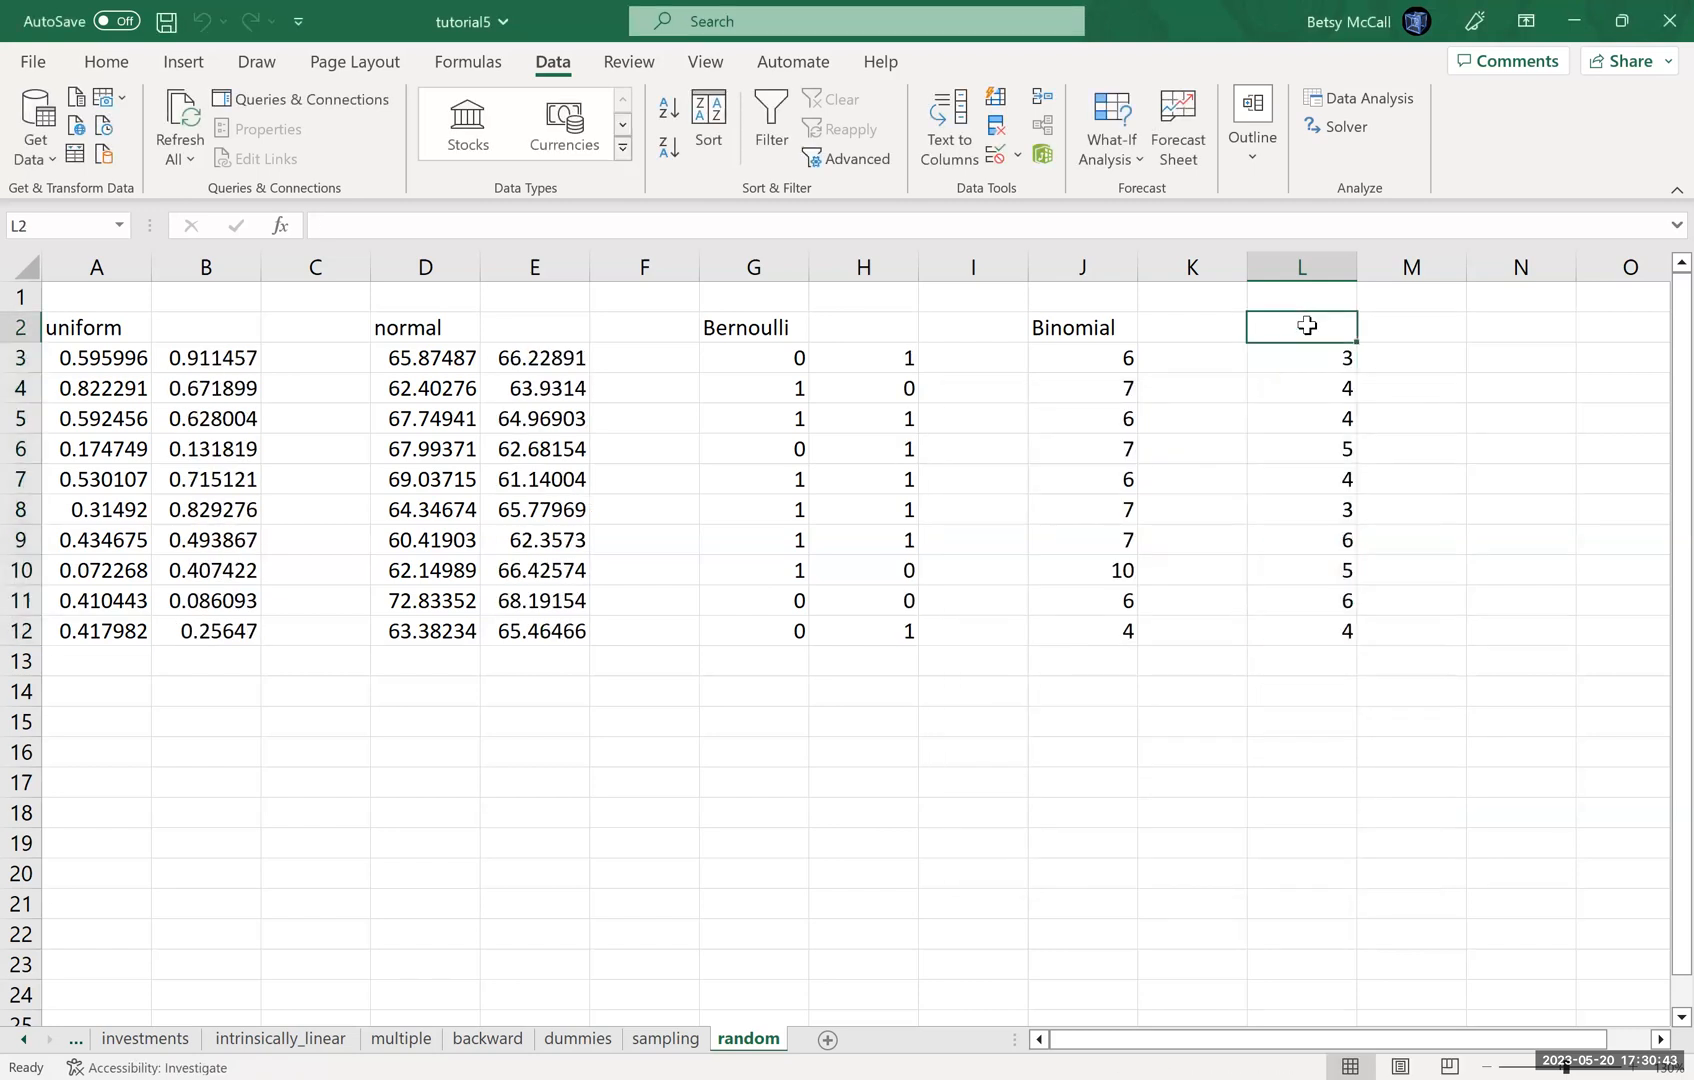
pyautogui.write('Poisson')
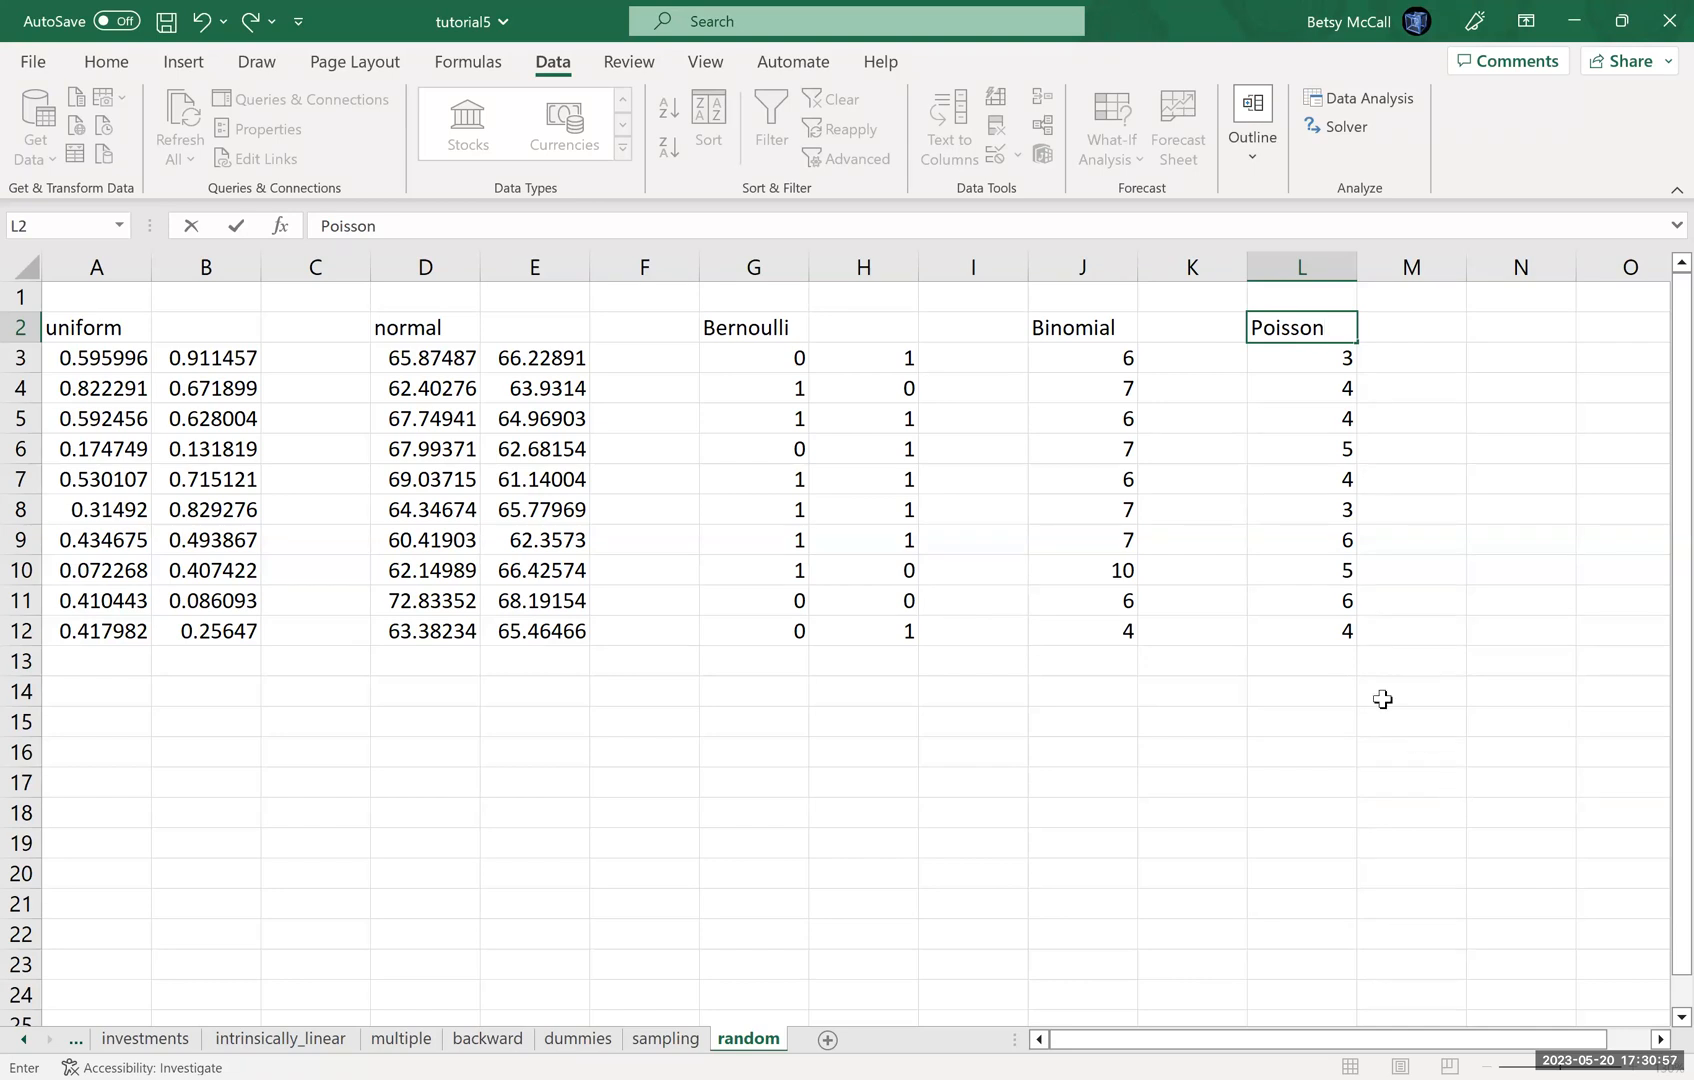
pyautogui.click(1507, 361)
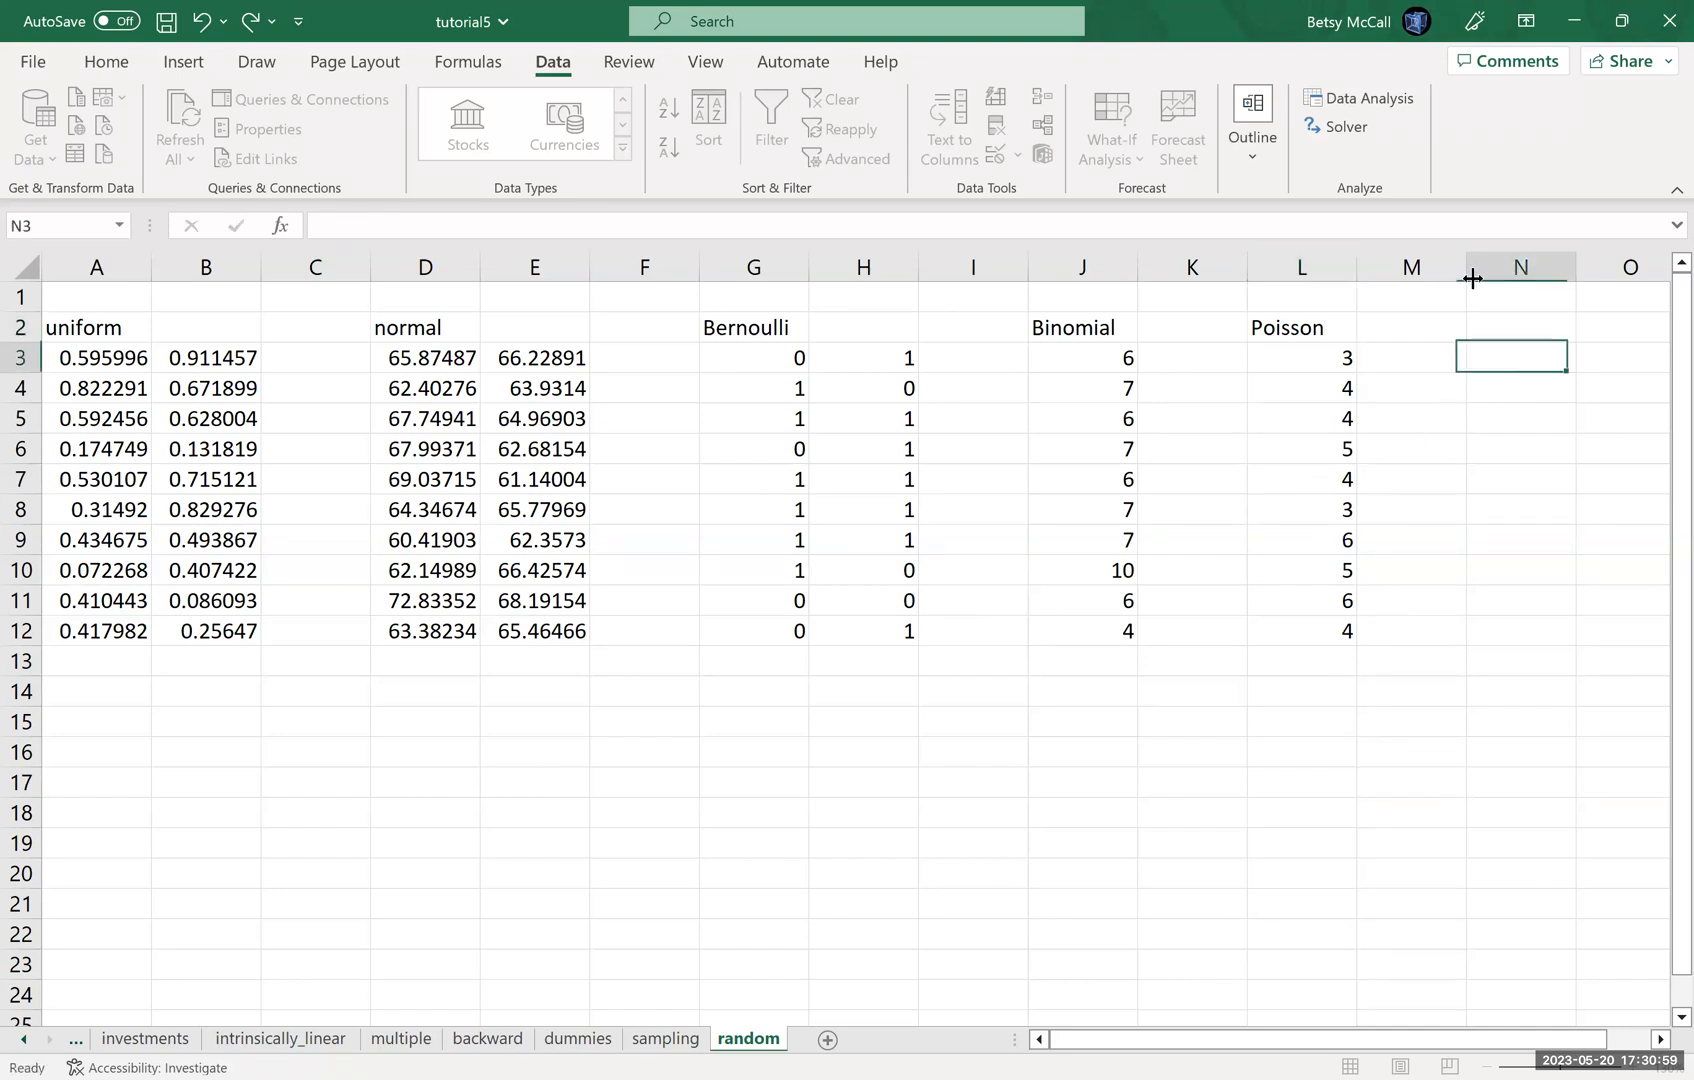
# Examine the parameters of the Patterned and Discrete distributions in Random Number Generation, and close the tool without generating numbers
pyautogui.click(1374, 105)
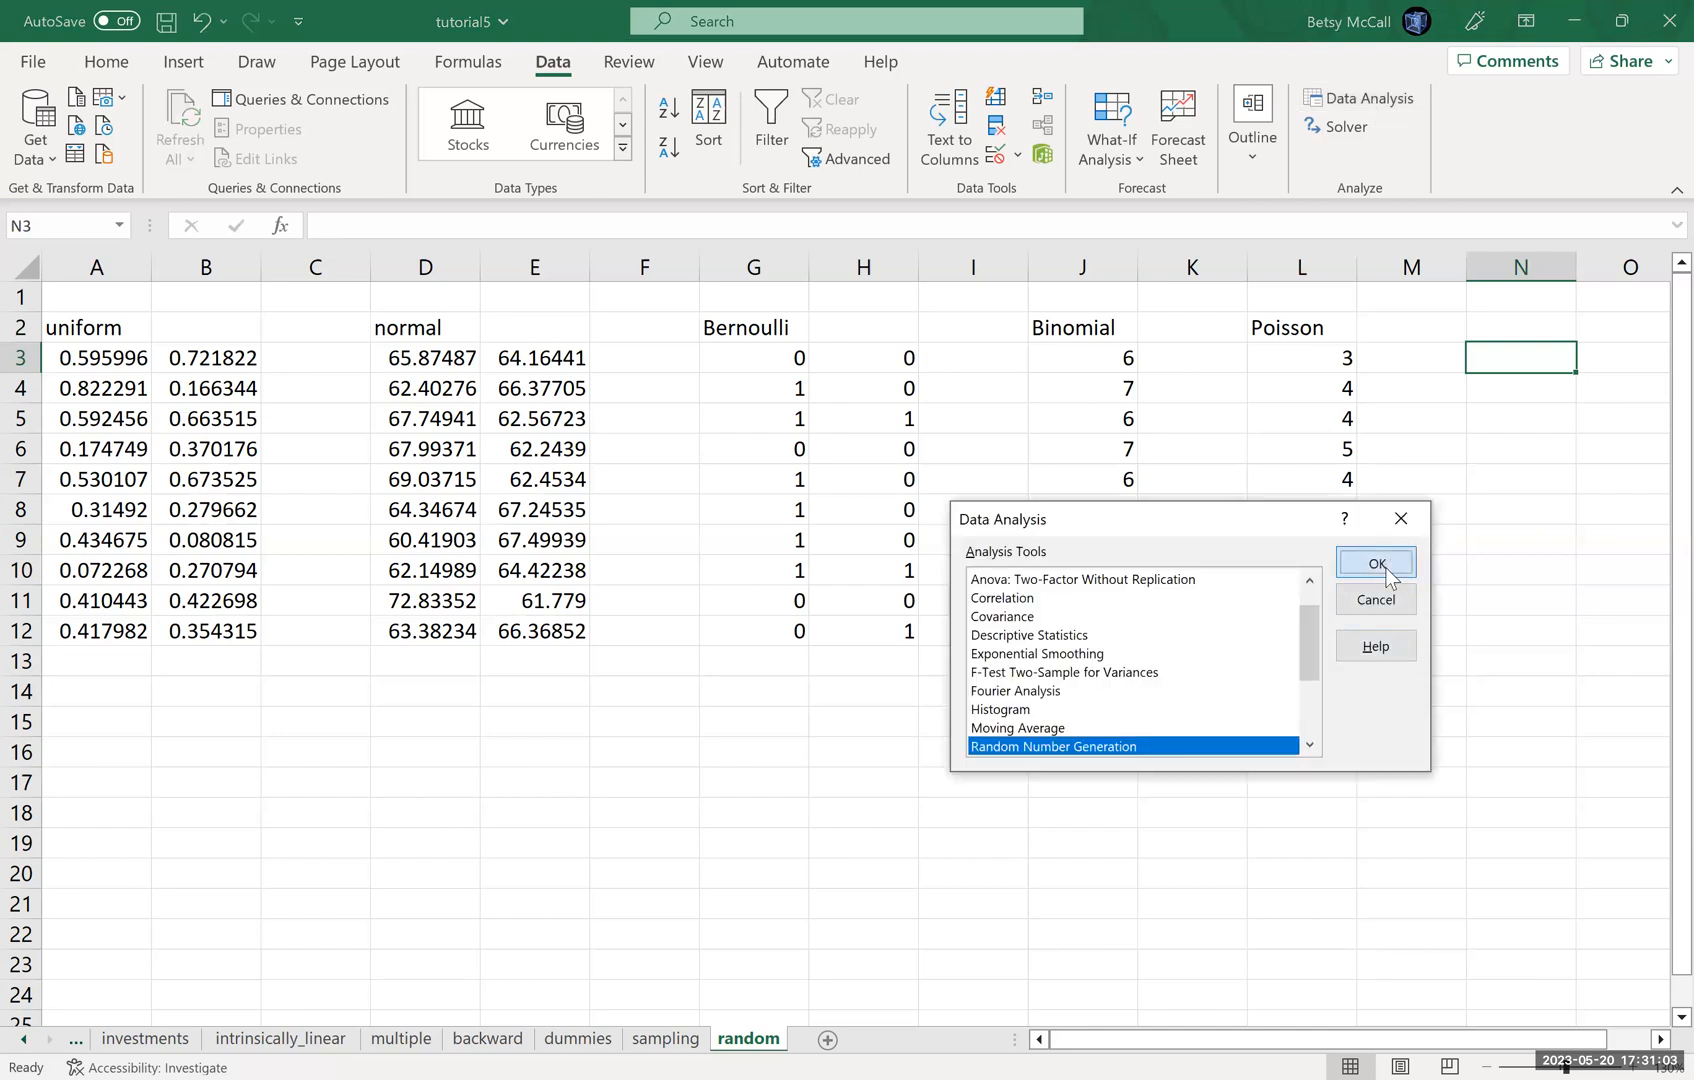
pyautogui.click(1377, 563)
pyautogui.click(1305, 534)
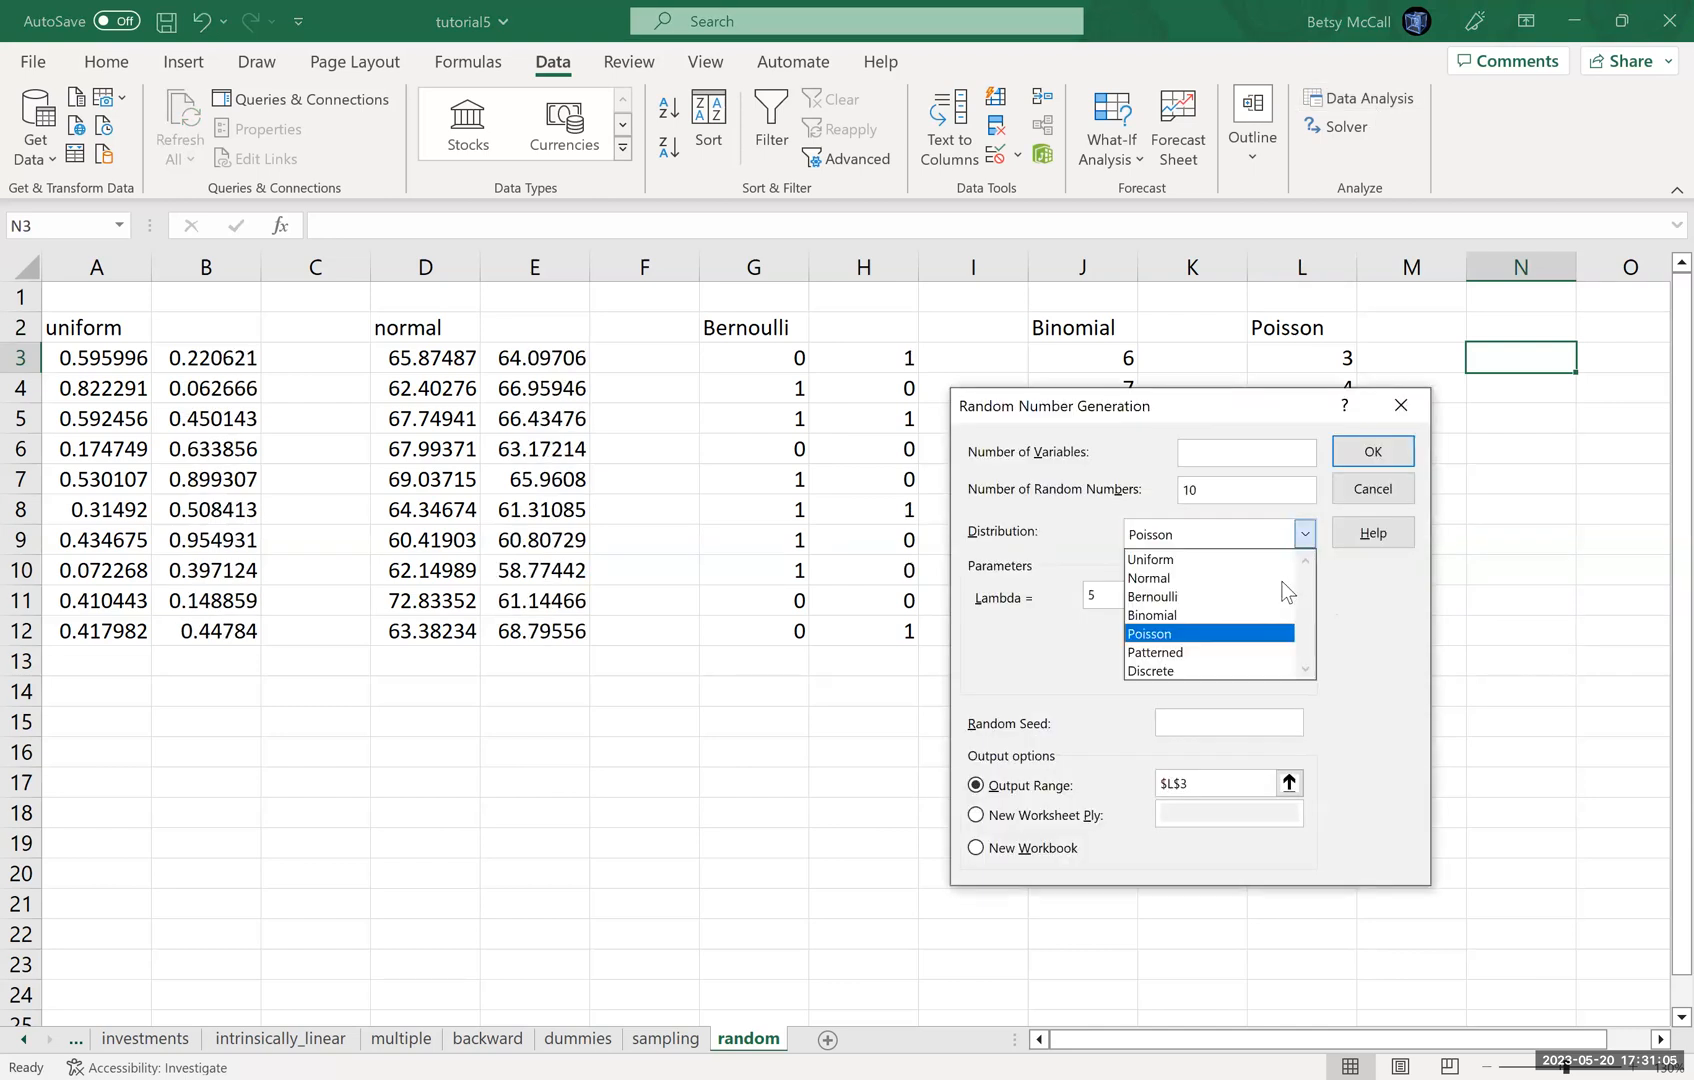
pyautogui.click(1233, 653)
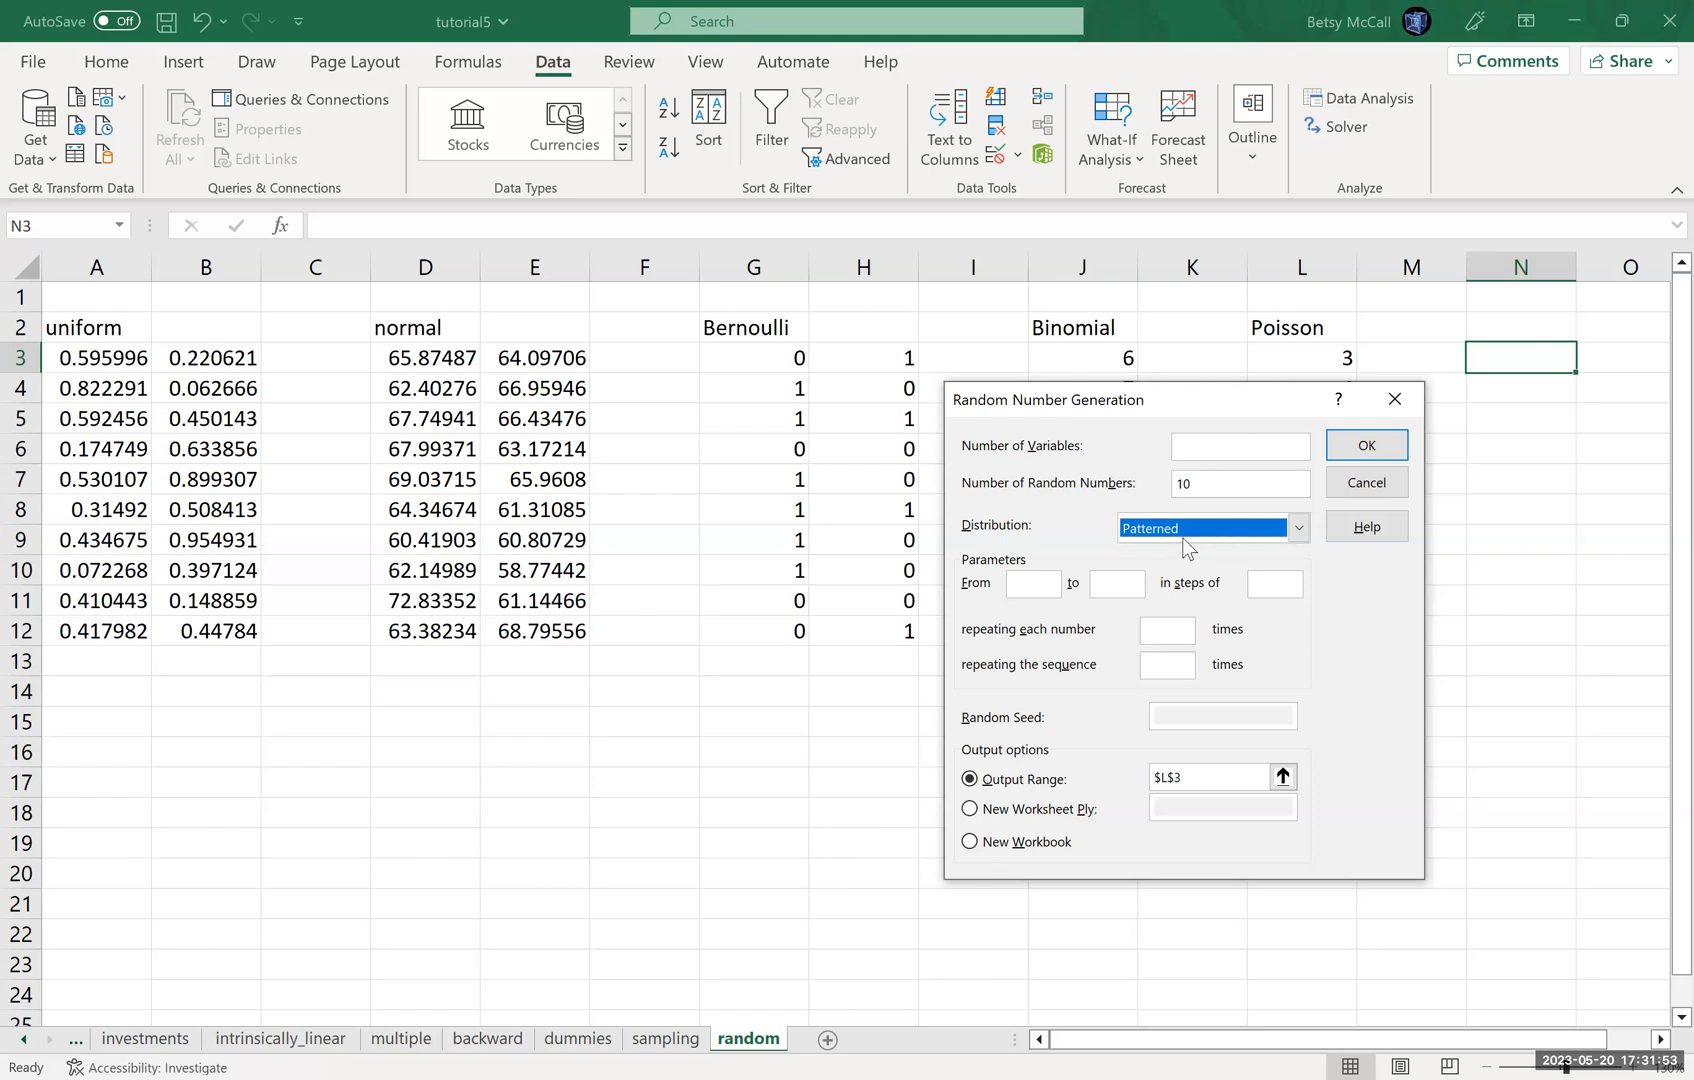
pyautogui.click(1299, 528)
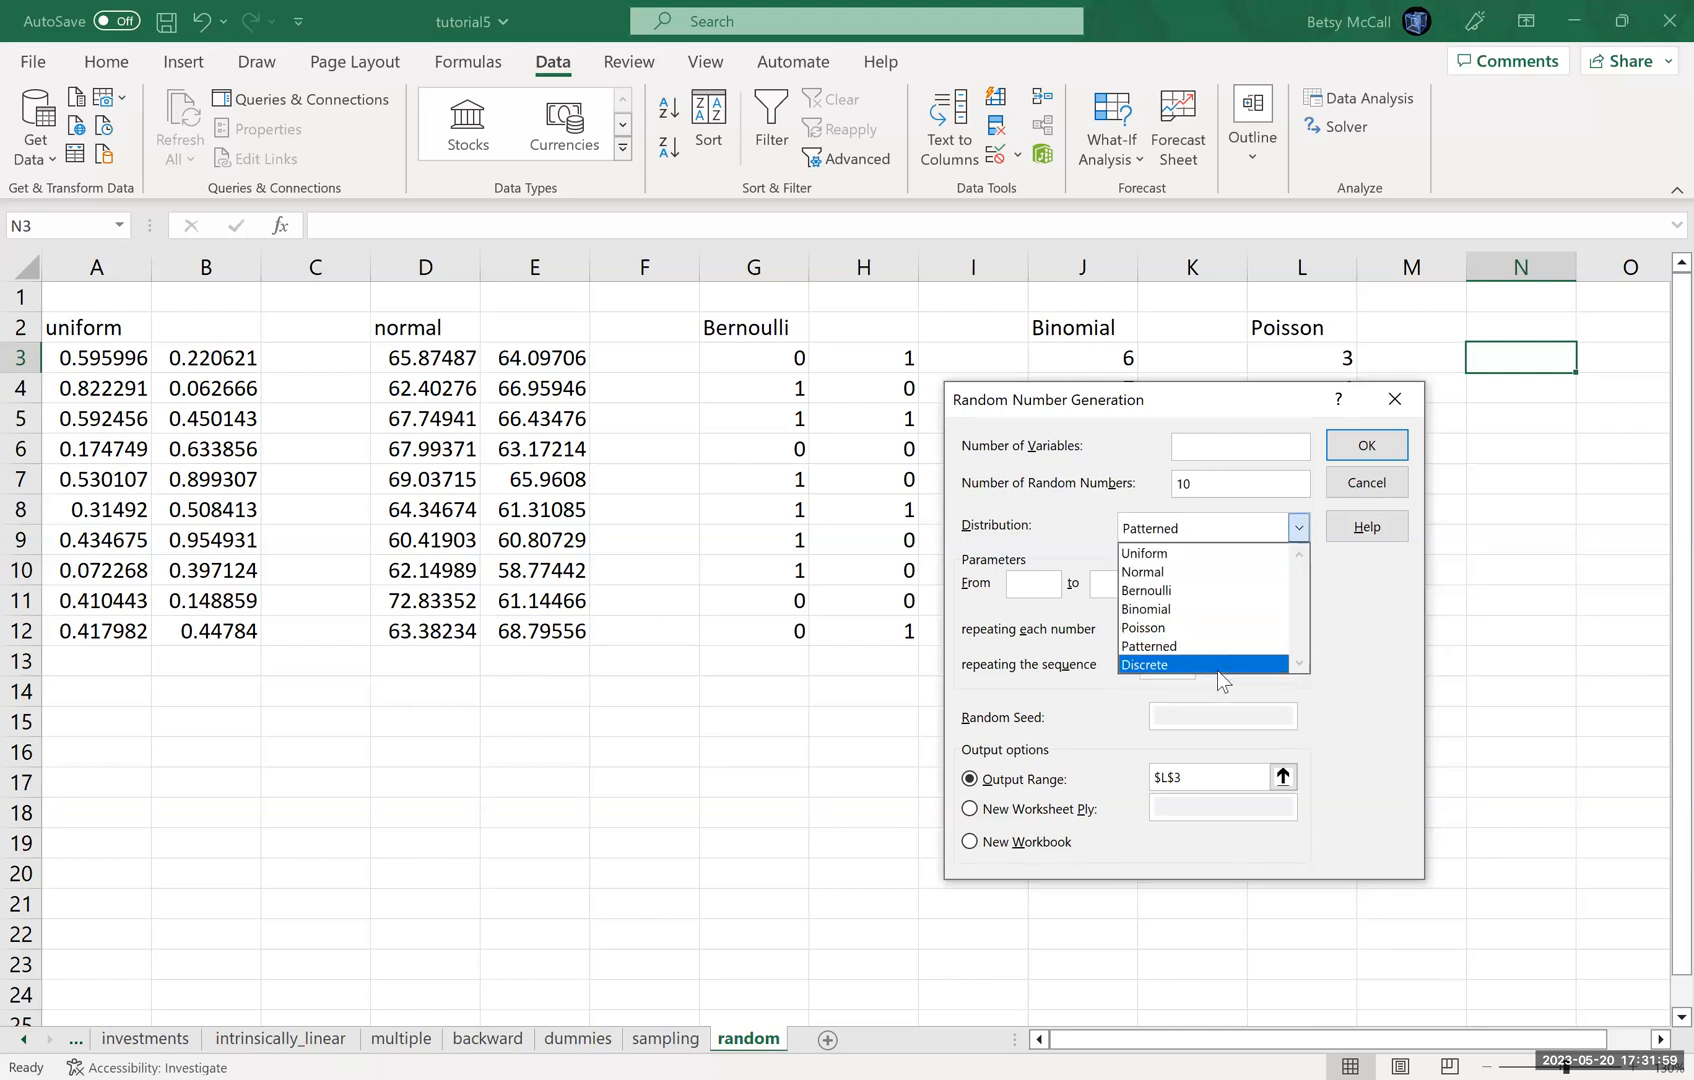
pyautogui.click(1235, 664)
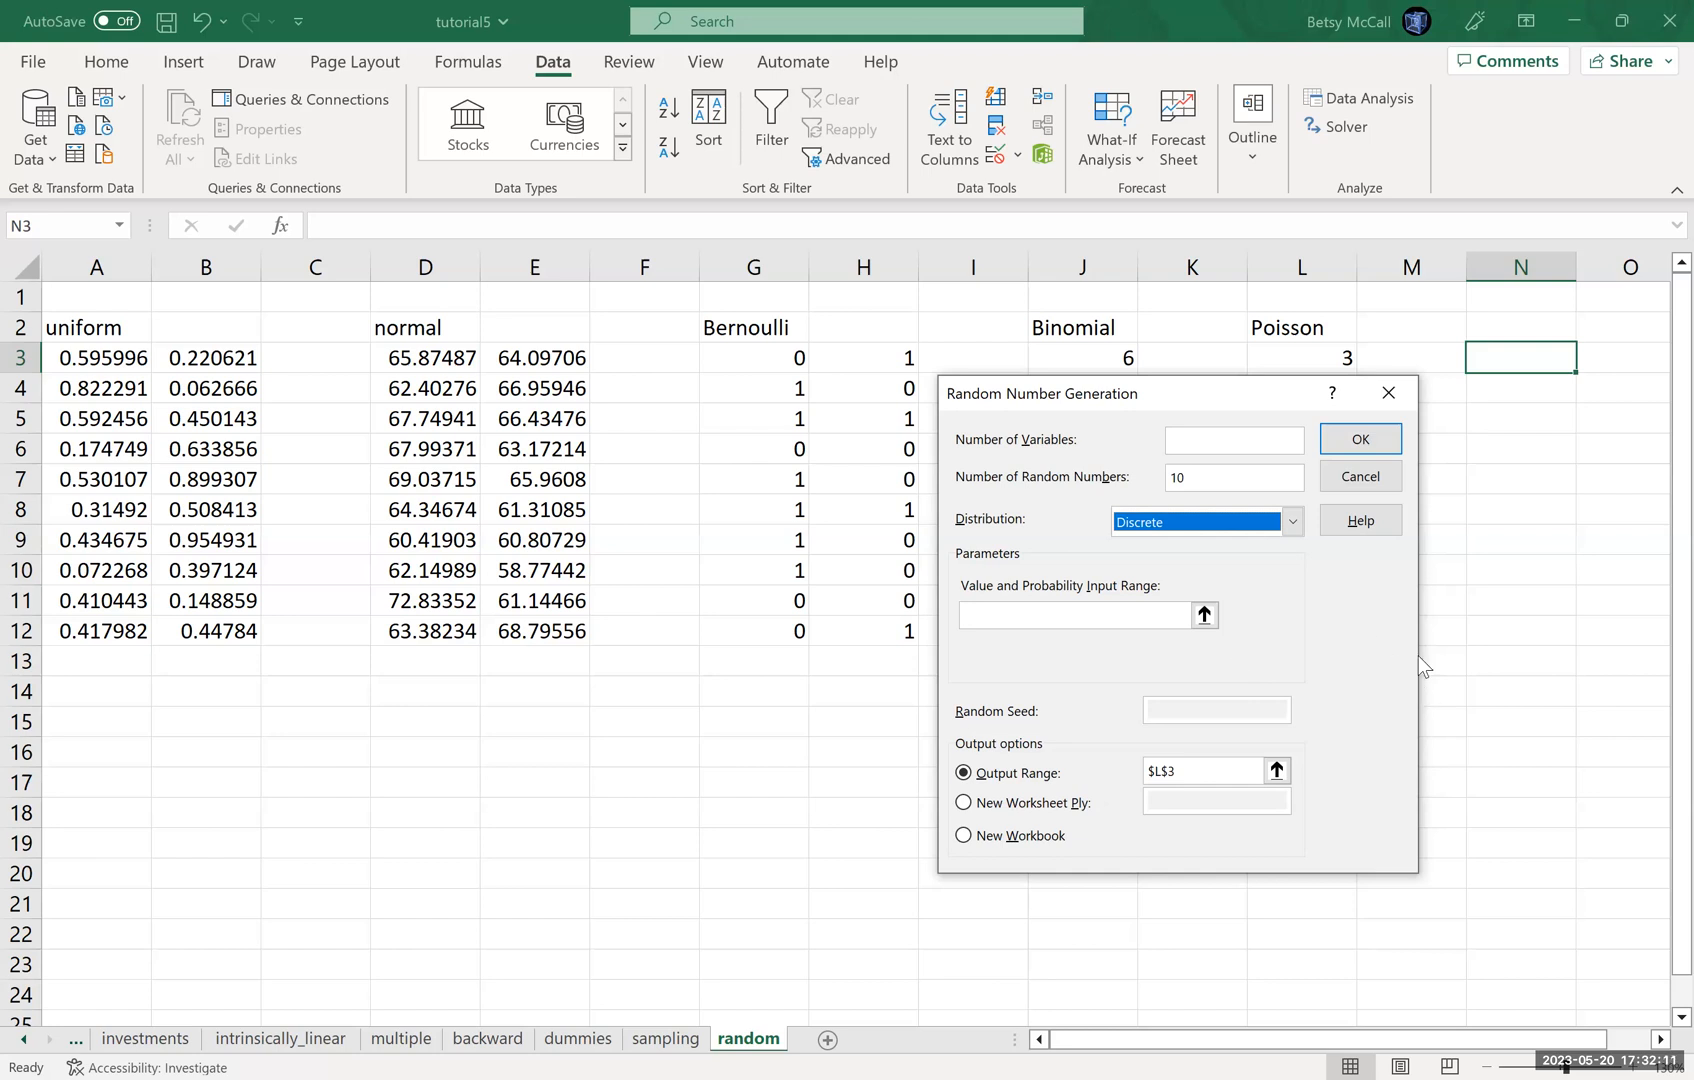
pyautogui.click(1360, 477)
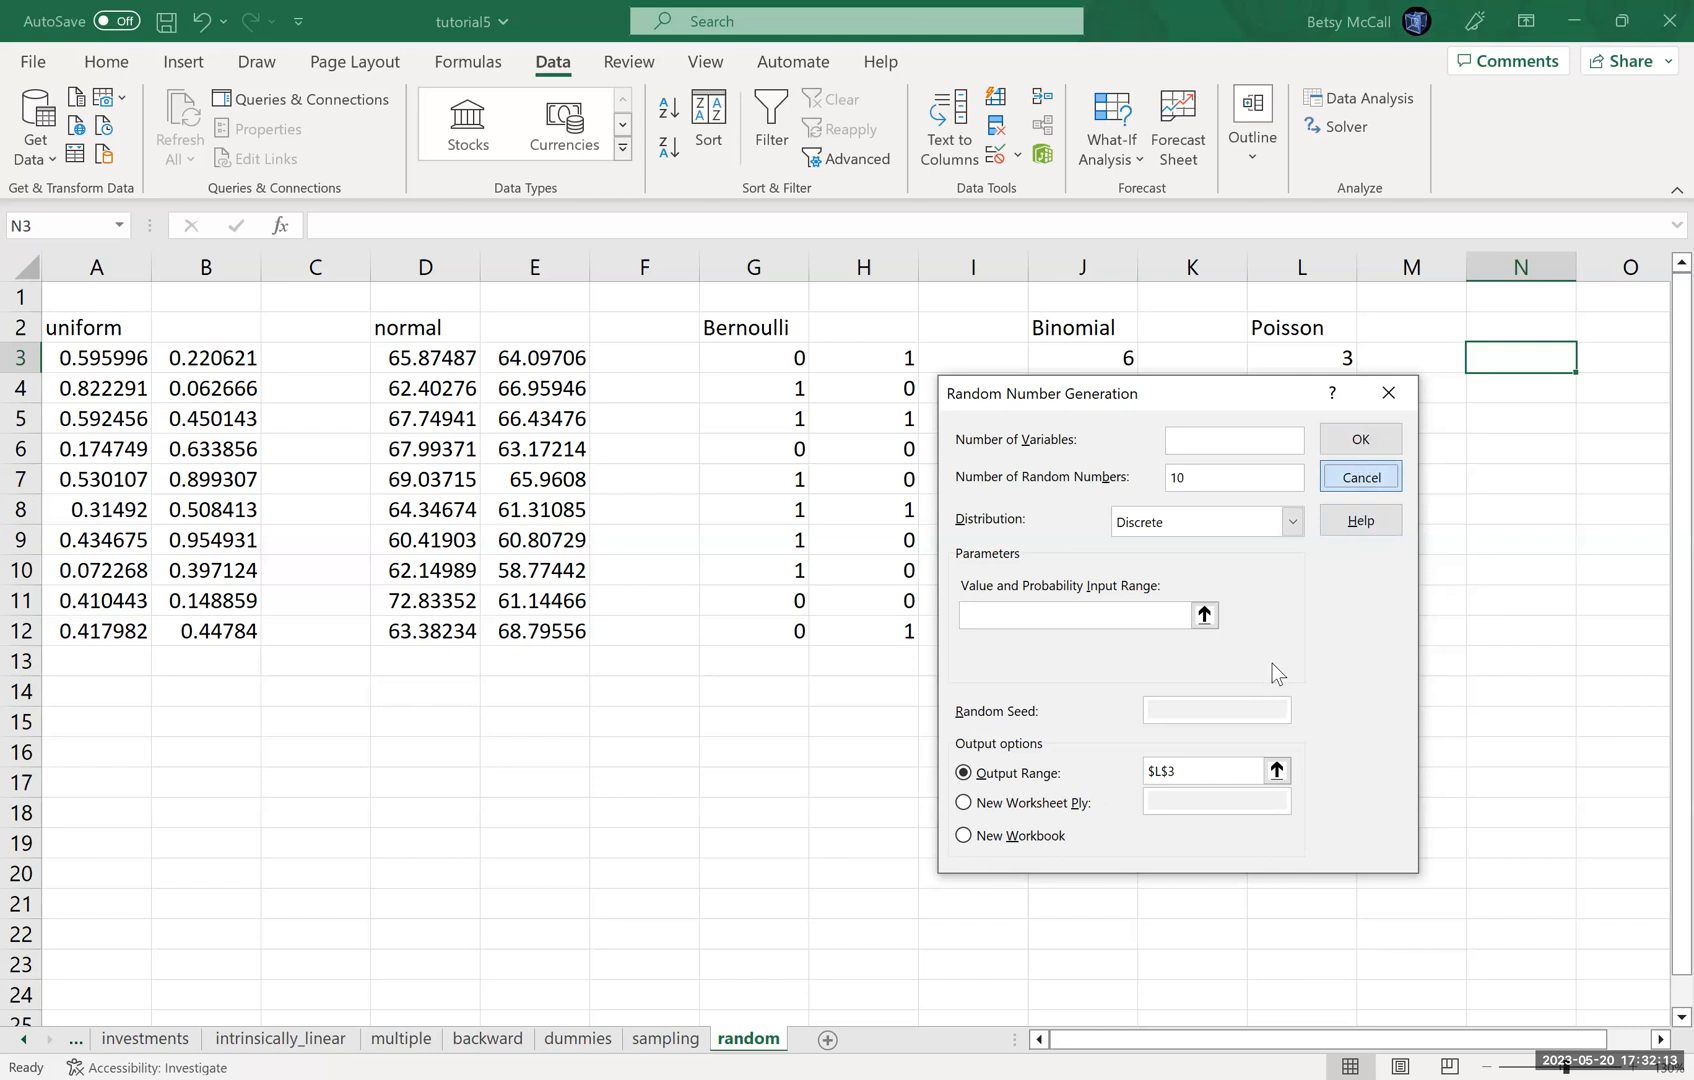
pyautogui.click(1360, 588)
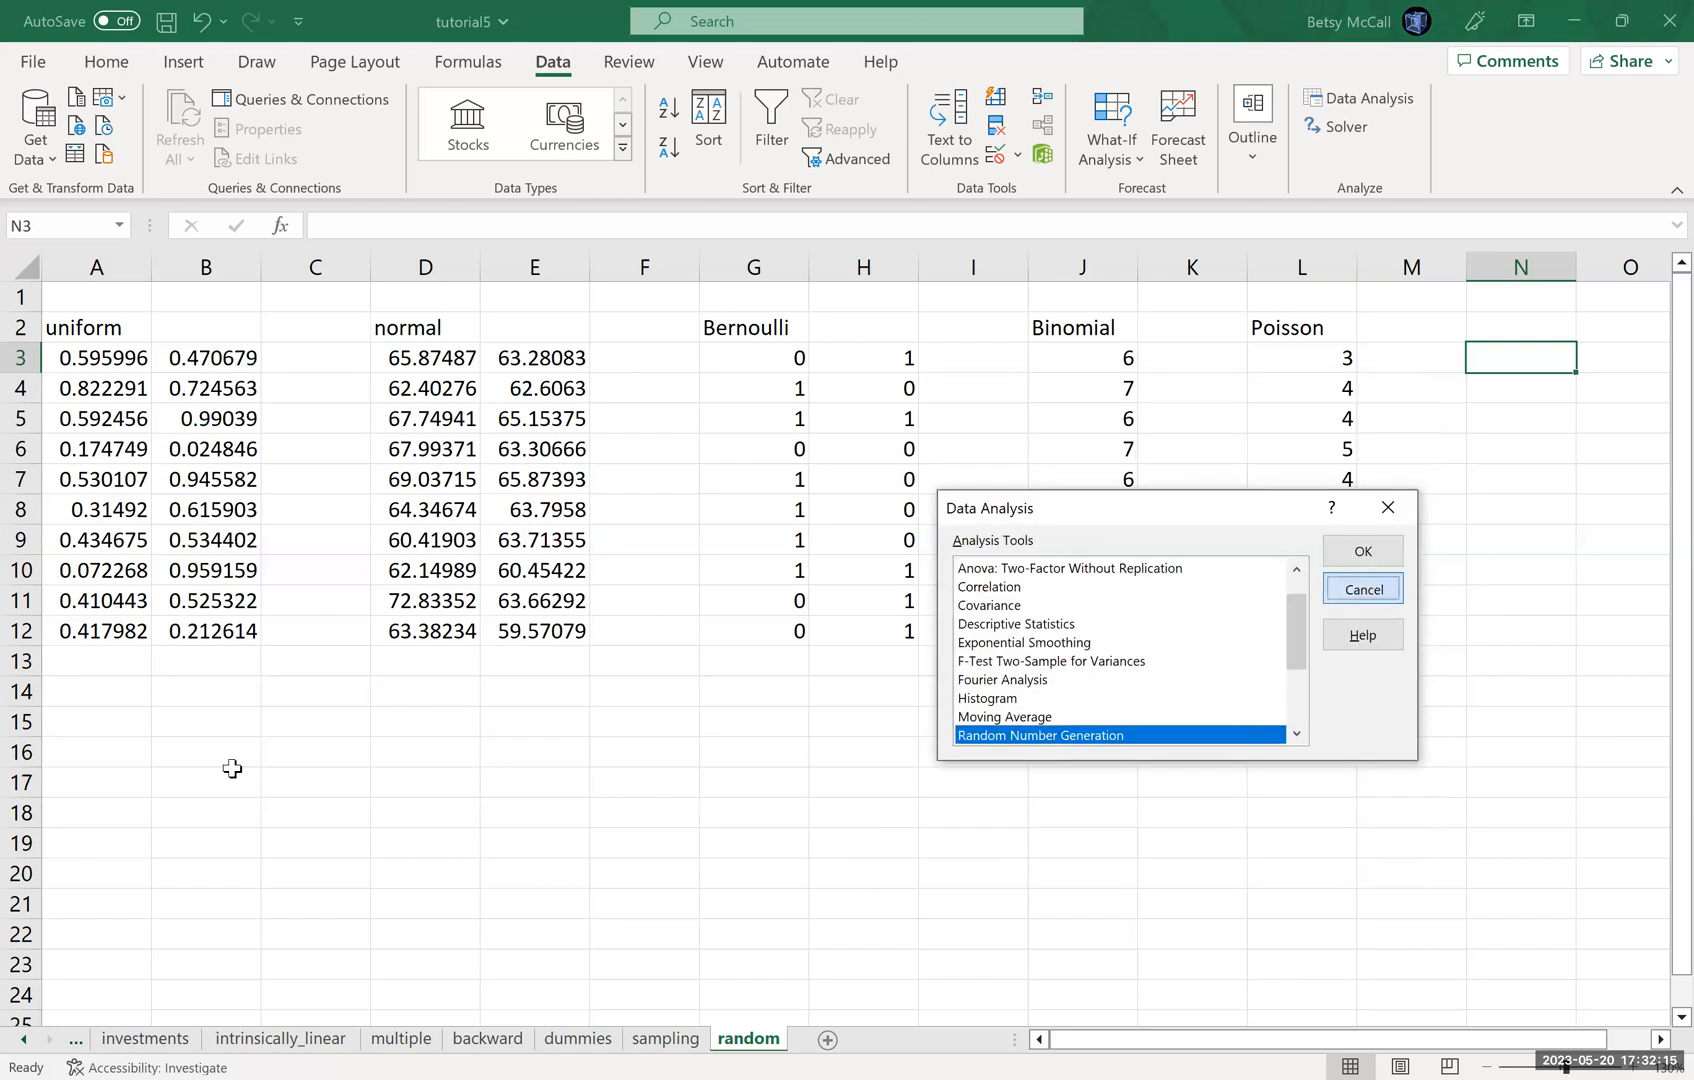
# Label cell A16 "x" and enter the values 1, 2, 4, 8, 16 and 32 in B16 through G16
pyautogui.click(109, 756)
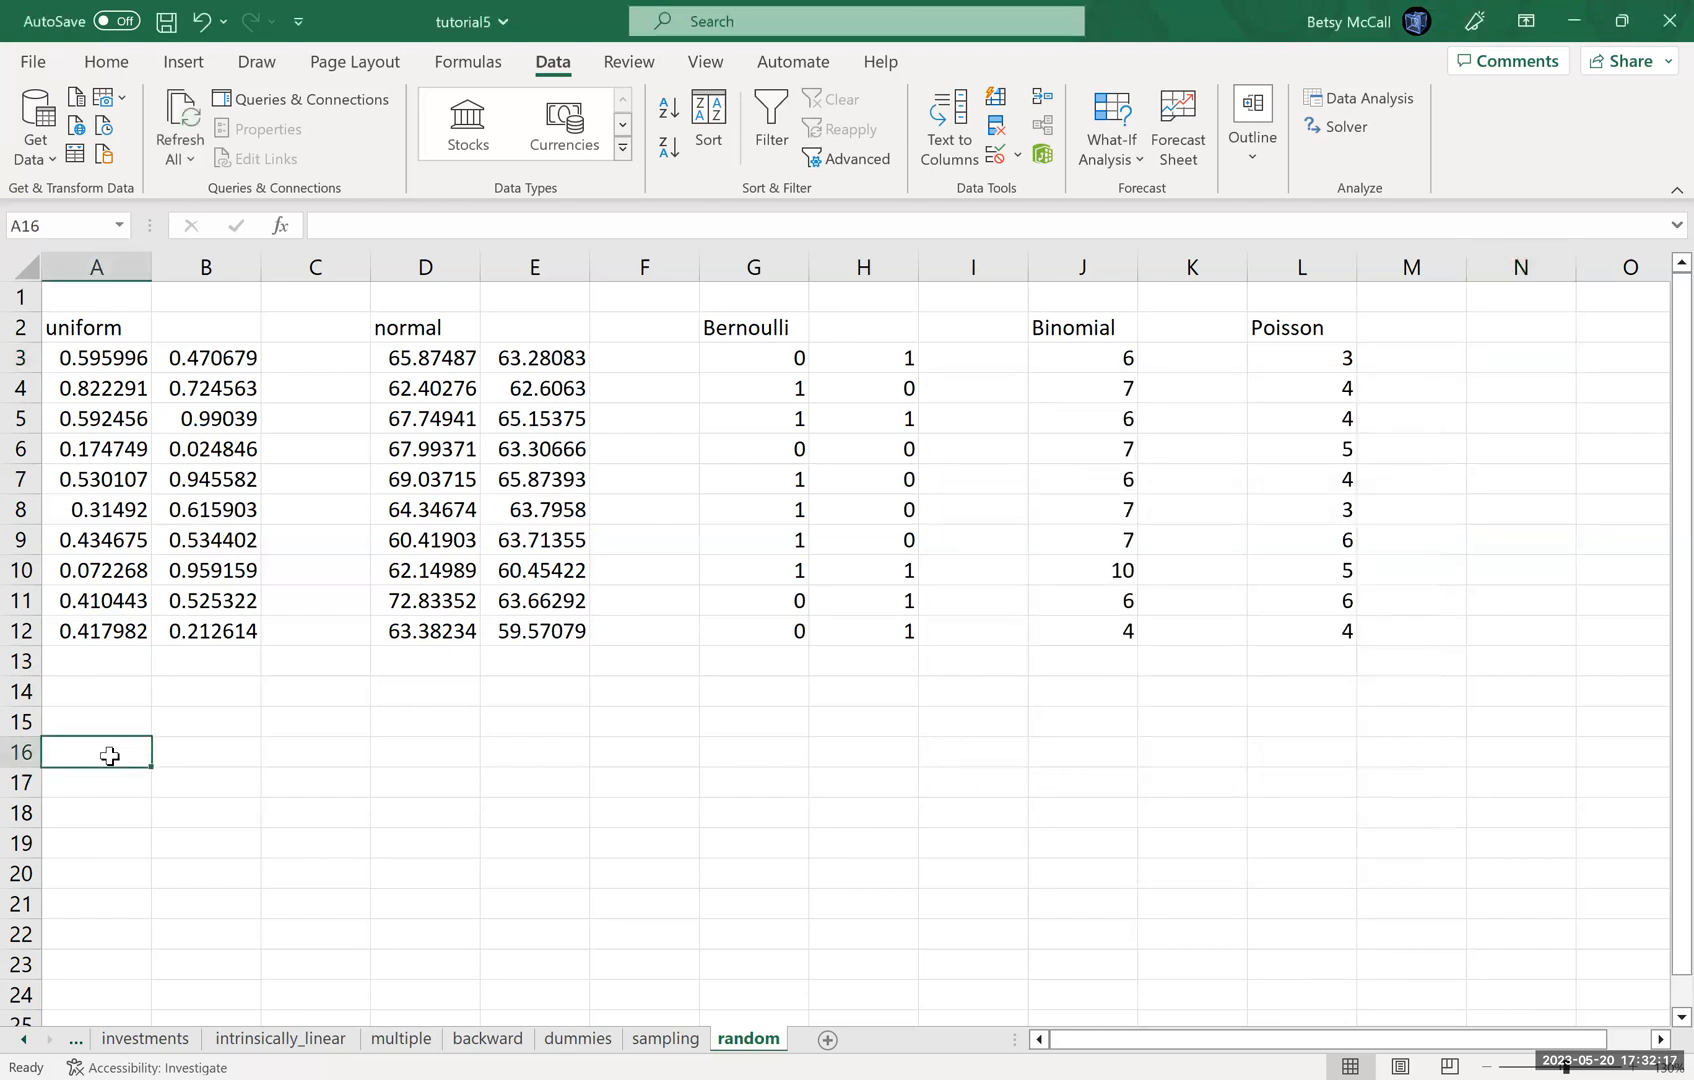
pyautogui.write('x')
pyautogui.press('Tab')
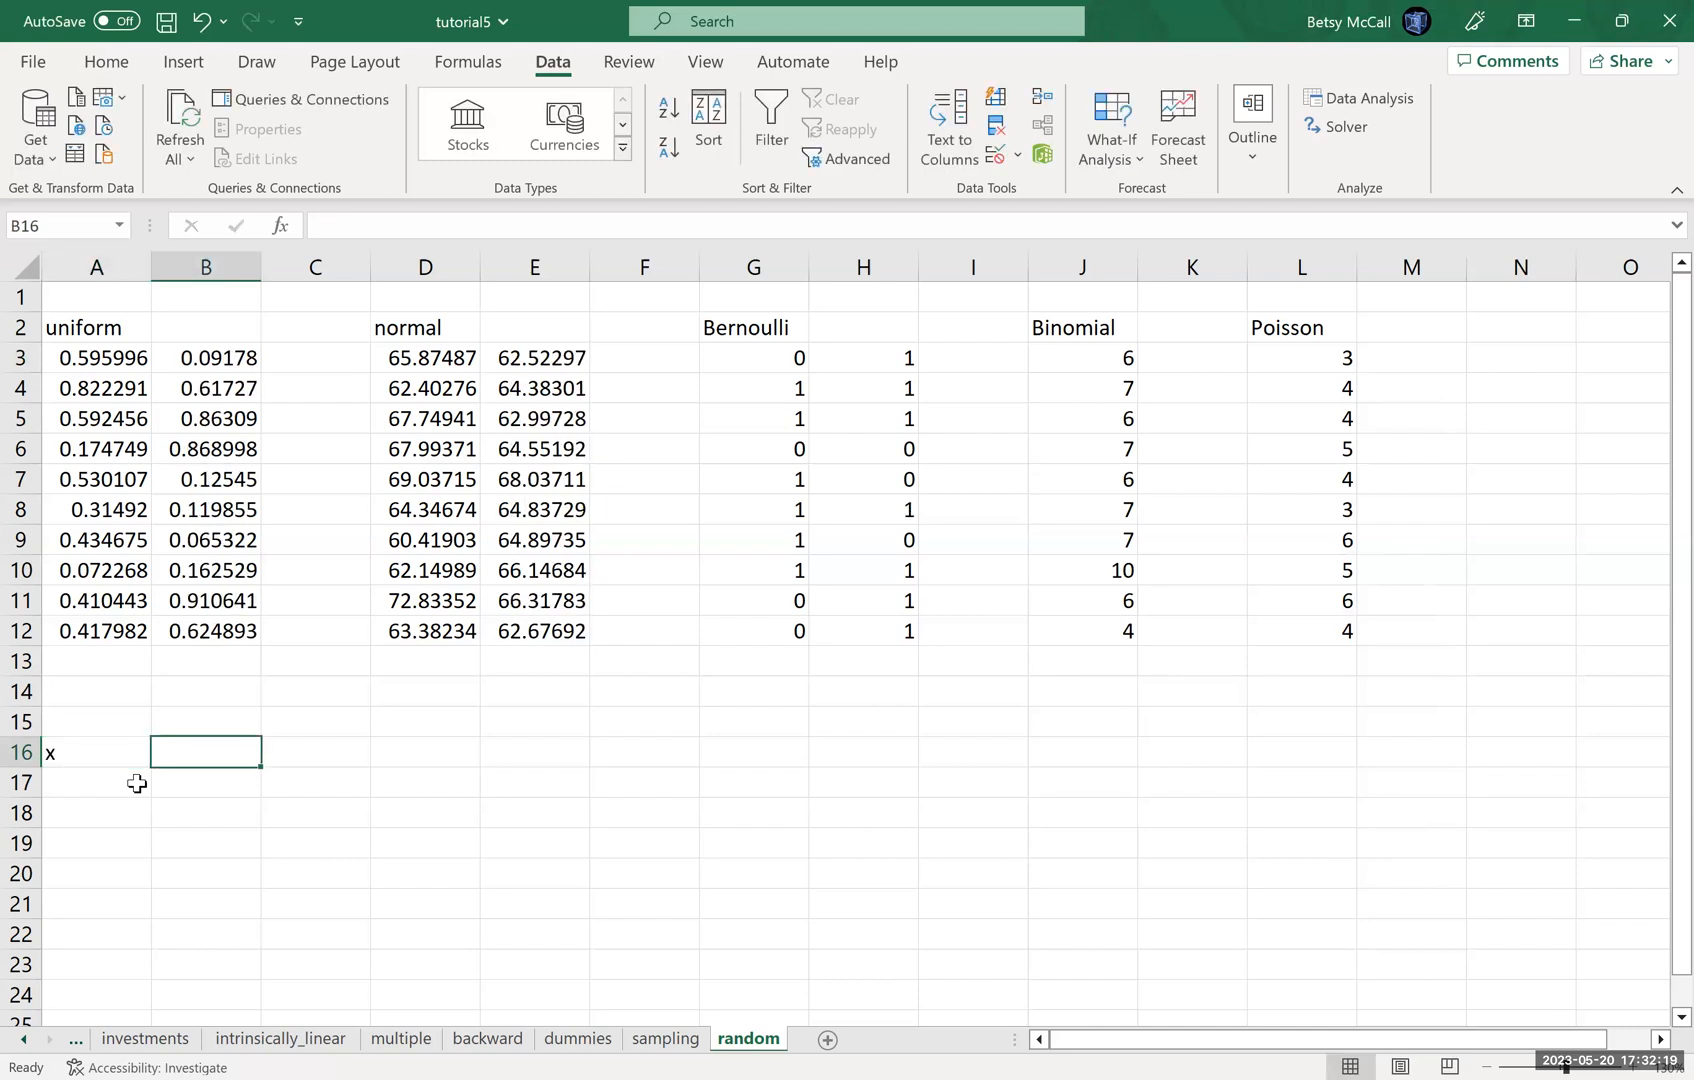
pyautogui.write('1')
pyautogui.press('Tab')
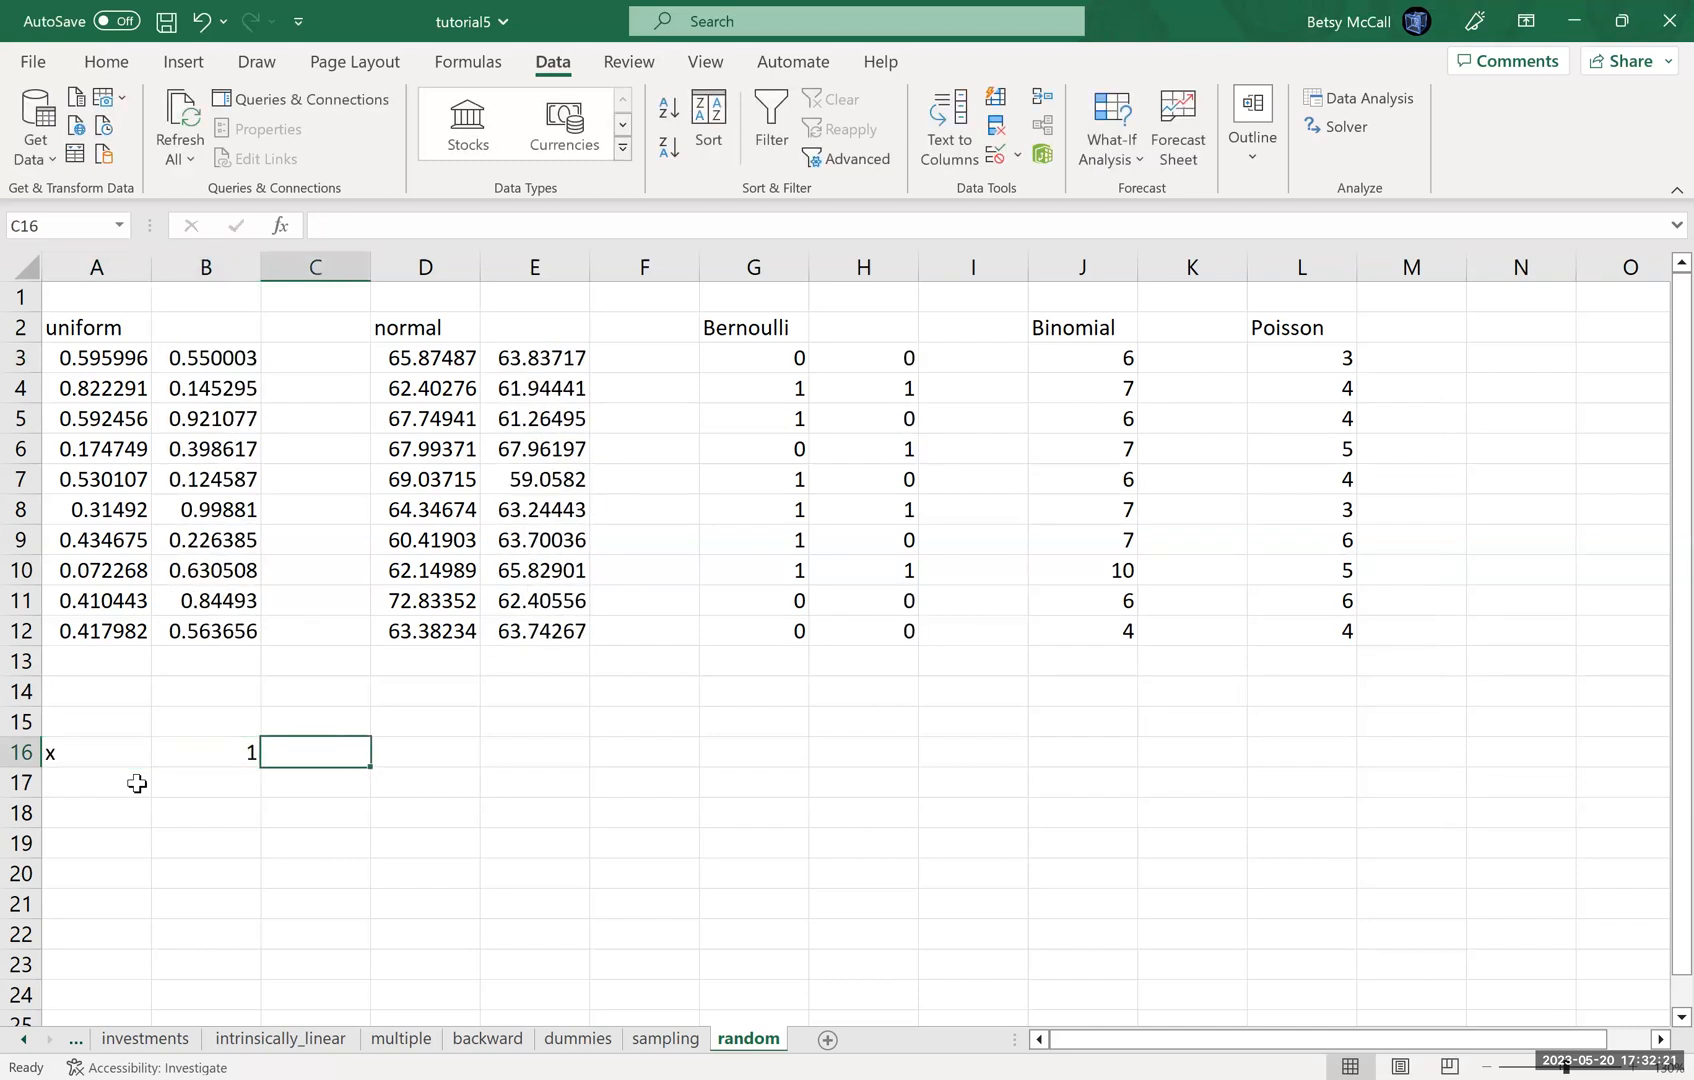
pyautogui.write('2')
pyautogui.press('Tab')
pyautogui.write('4')
pyautogui.press('Tab')
pyautogui.write('8')
pyautogui.press('Tab')
pyautogui.write('16')
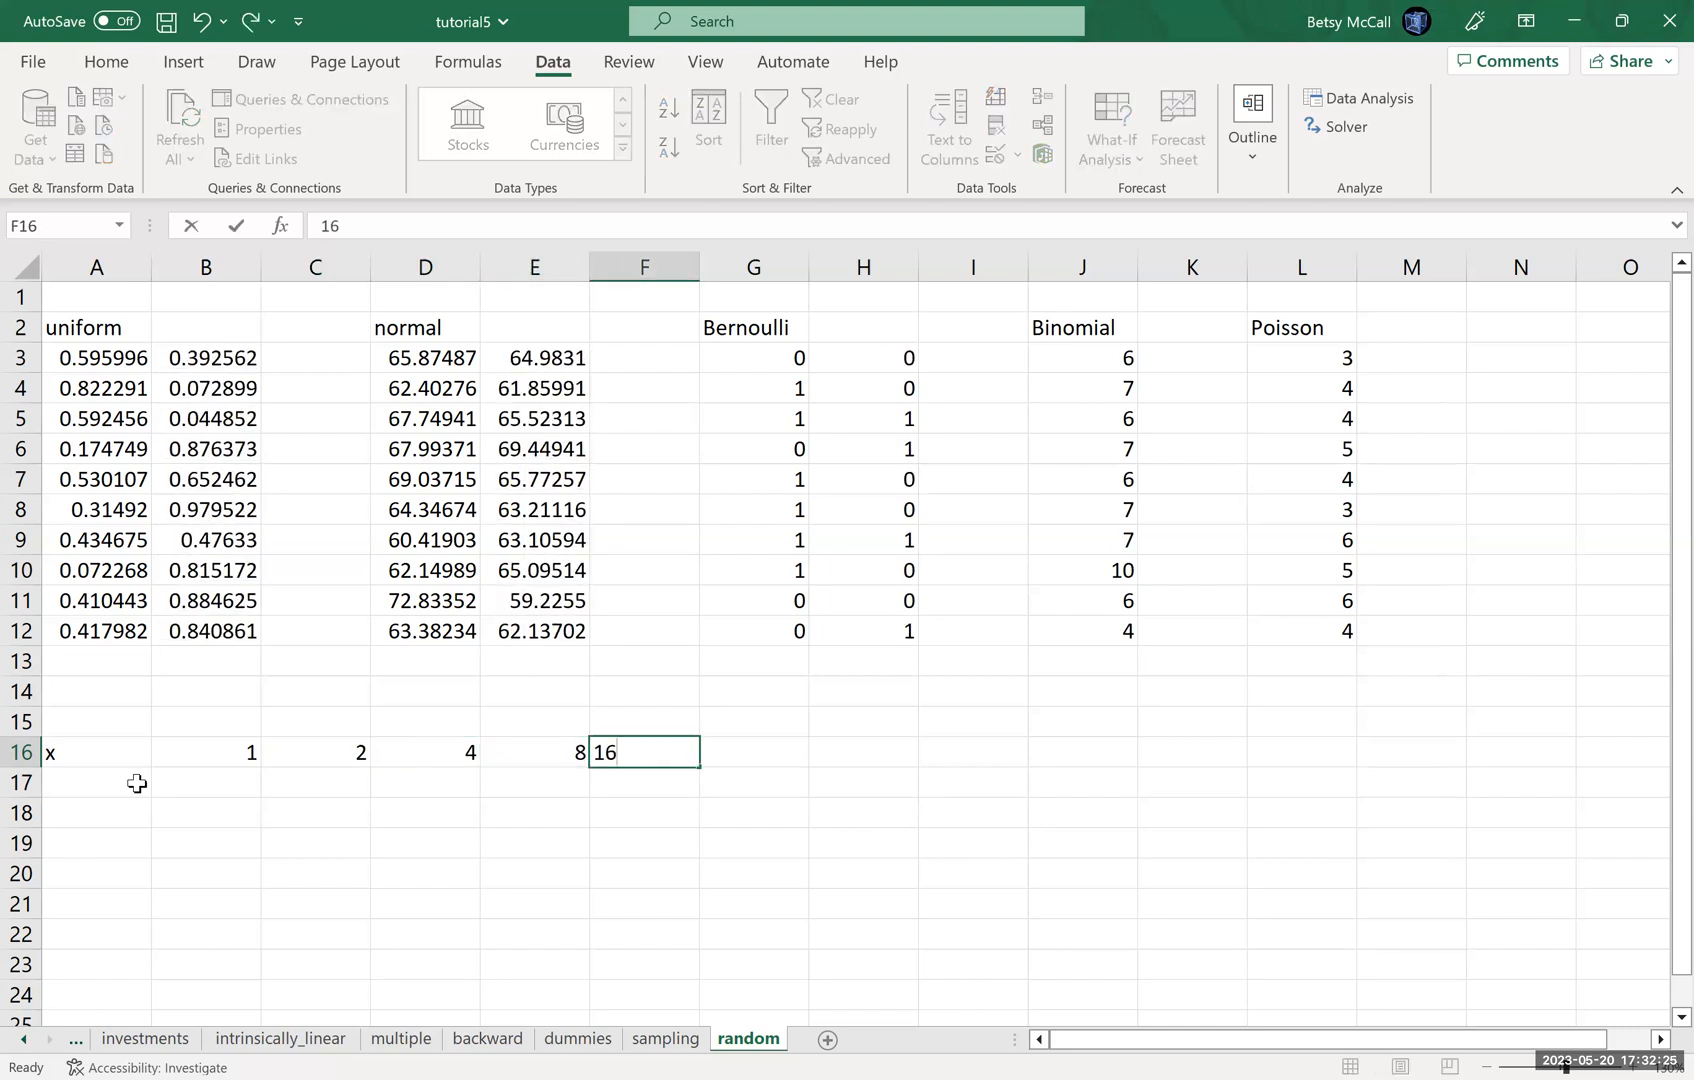
pyautogui.press('Tab')
pyautogui.write('32')
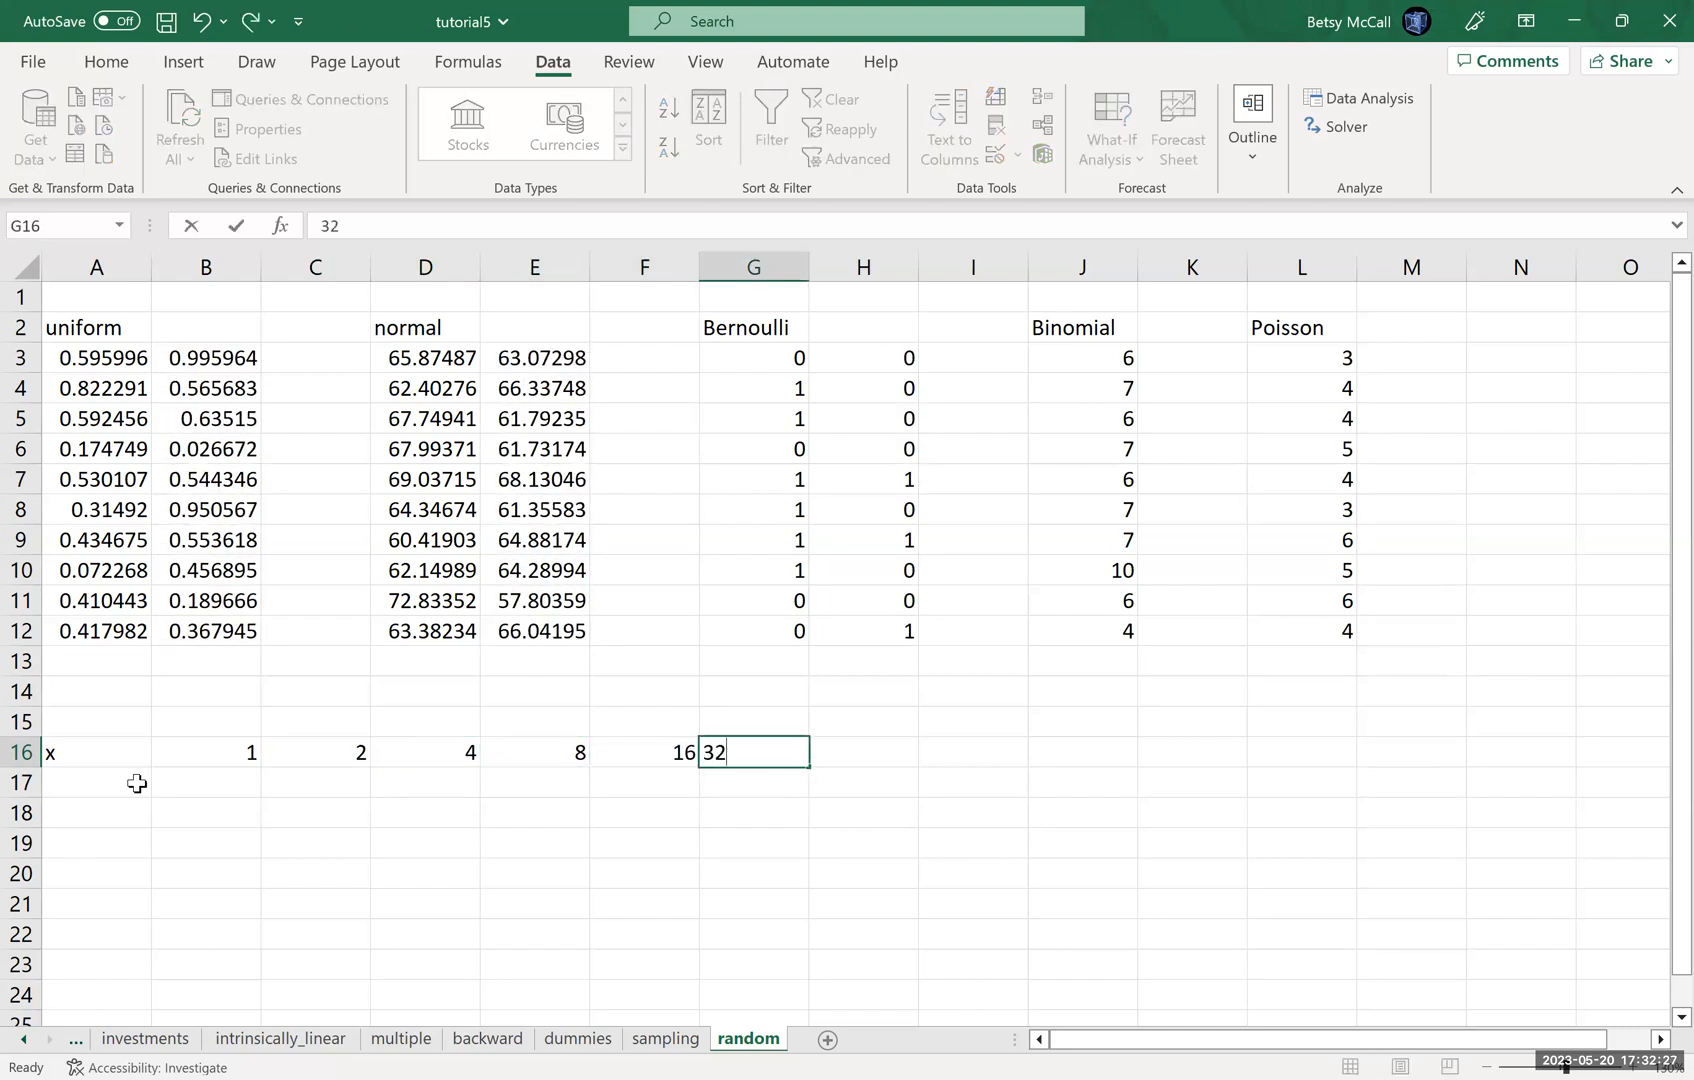
# Label cell A17 "p(x)" for the probability row
pyautogui.click(137, 783)
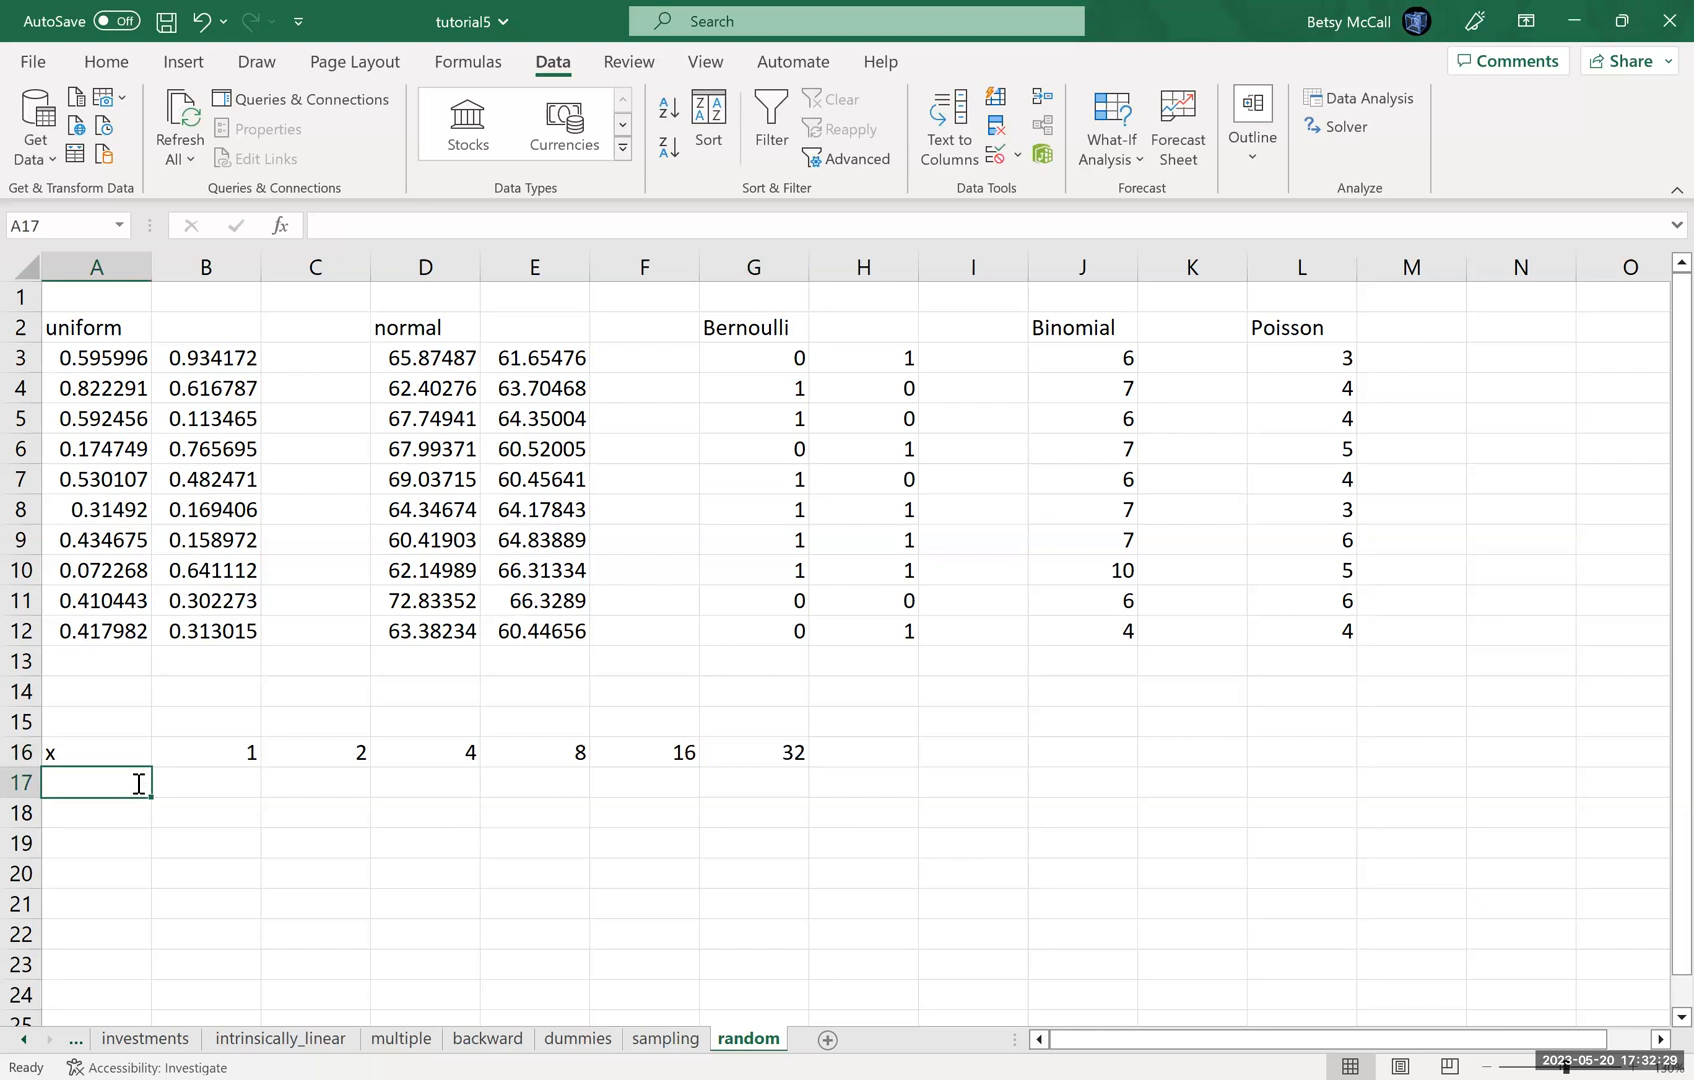
pyautogui.write('p(x)')
pyautogui.press('Tab')
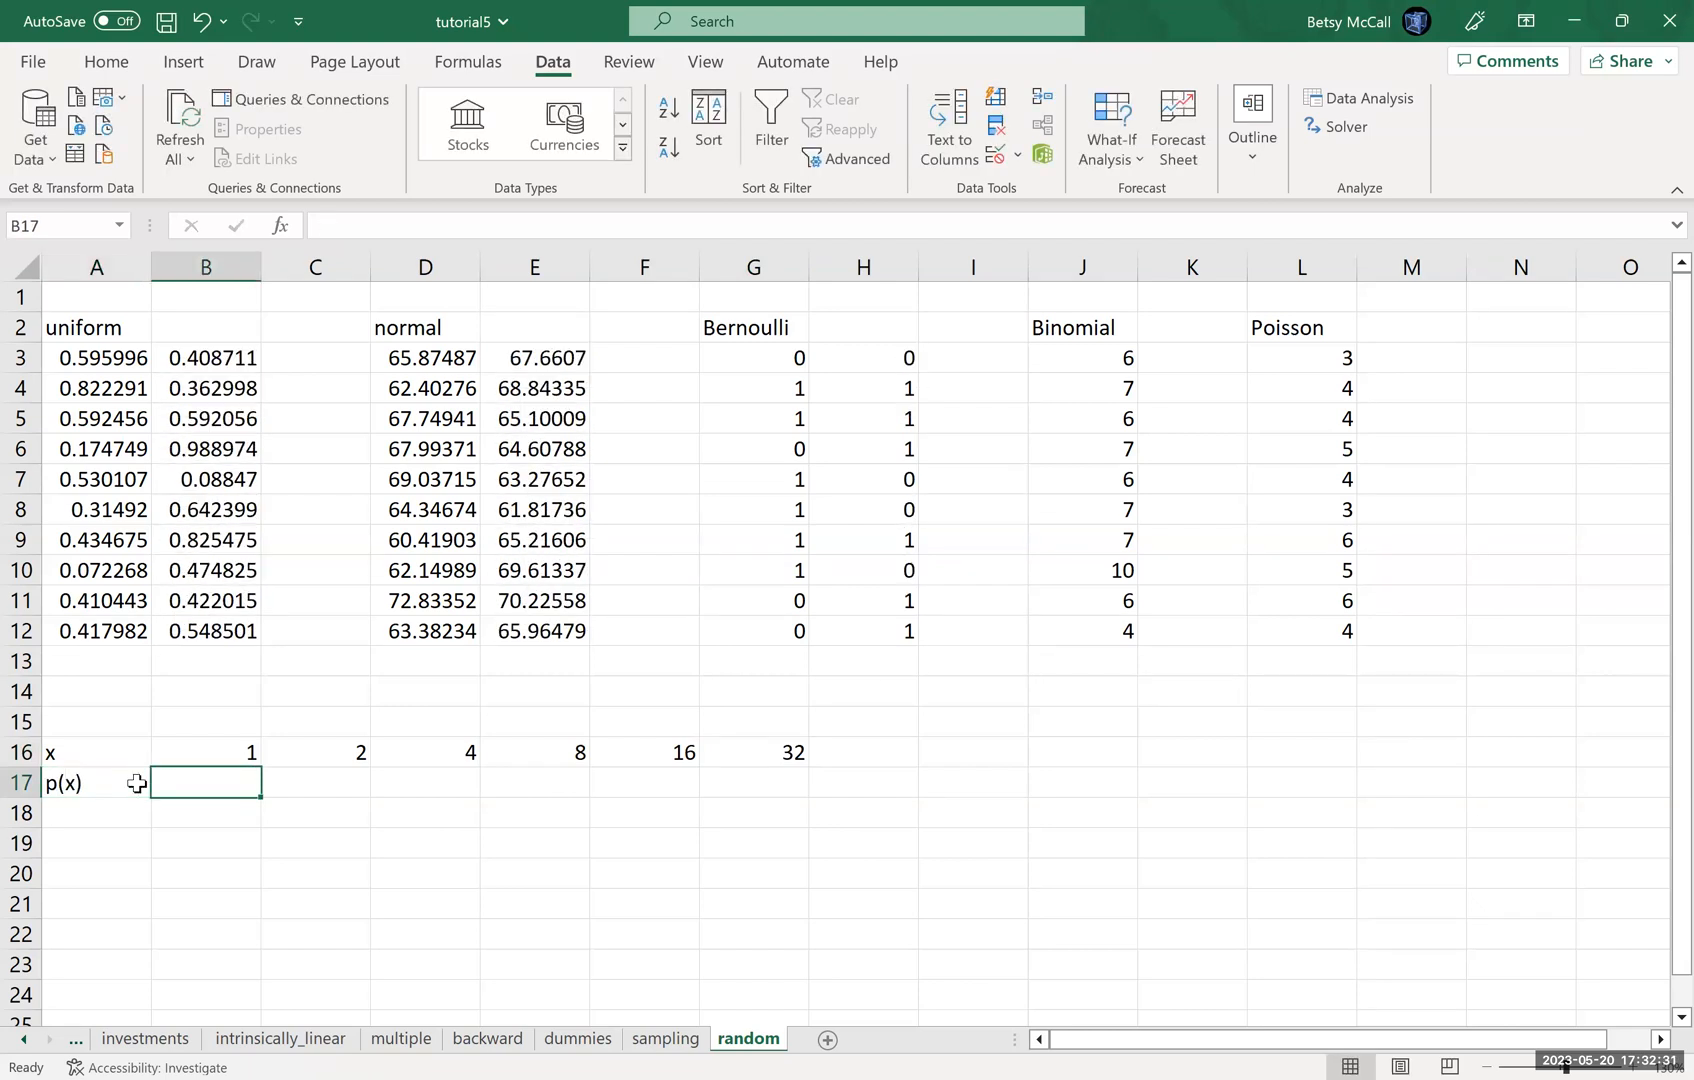
# Enter a SUM formula in cell H17 that totals the probabilities in B17:G17
pyautogui.click(853, 780)
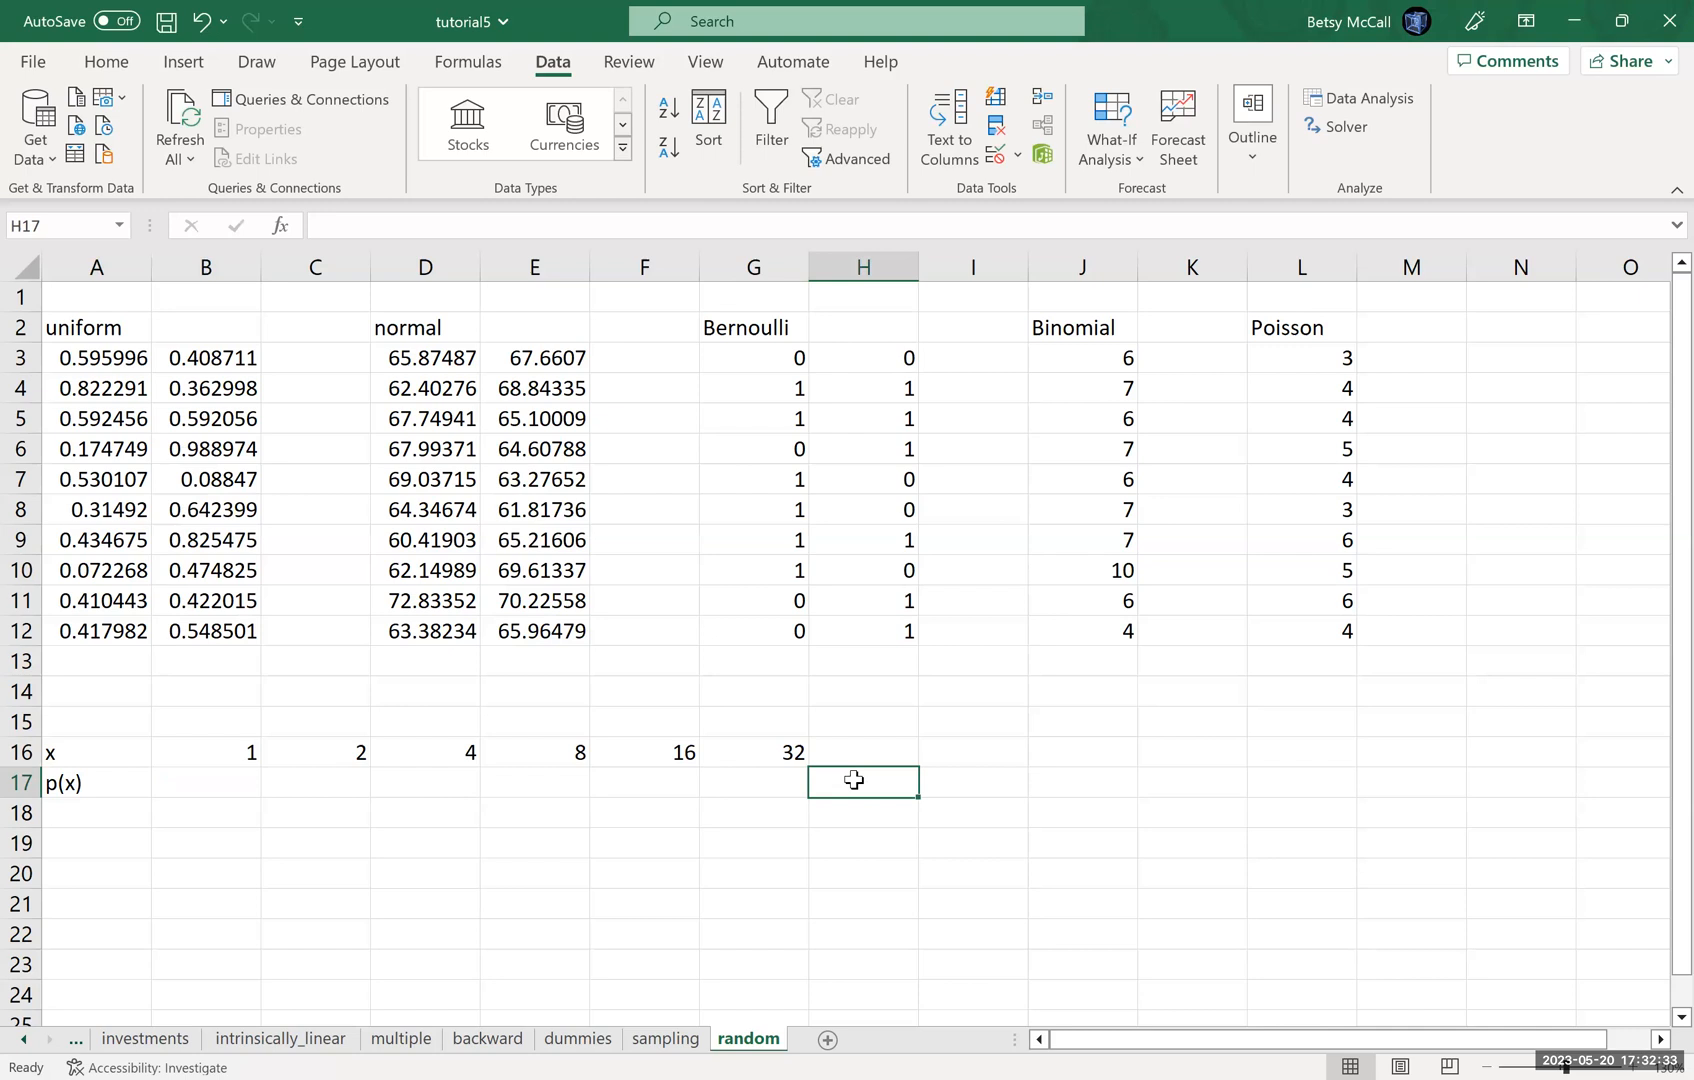
pyautogui.write('=')
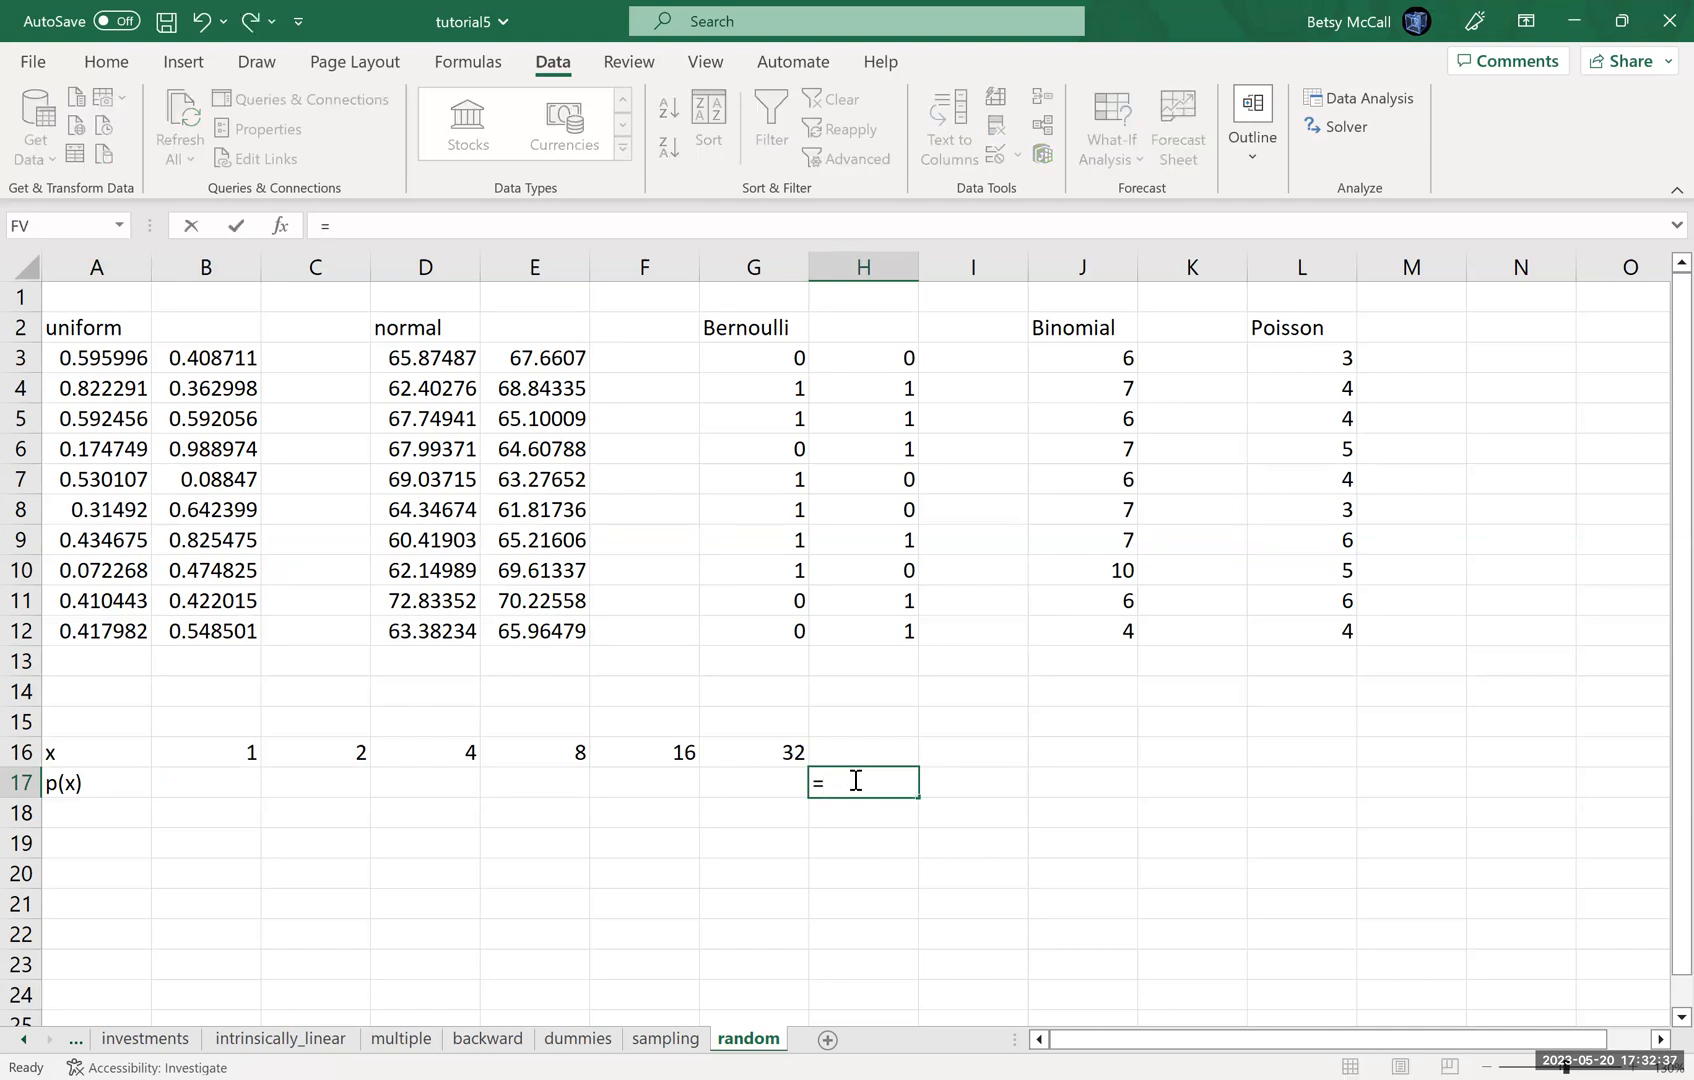
pyautogui.write('SUM(')
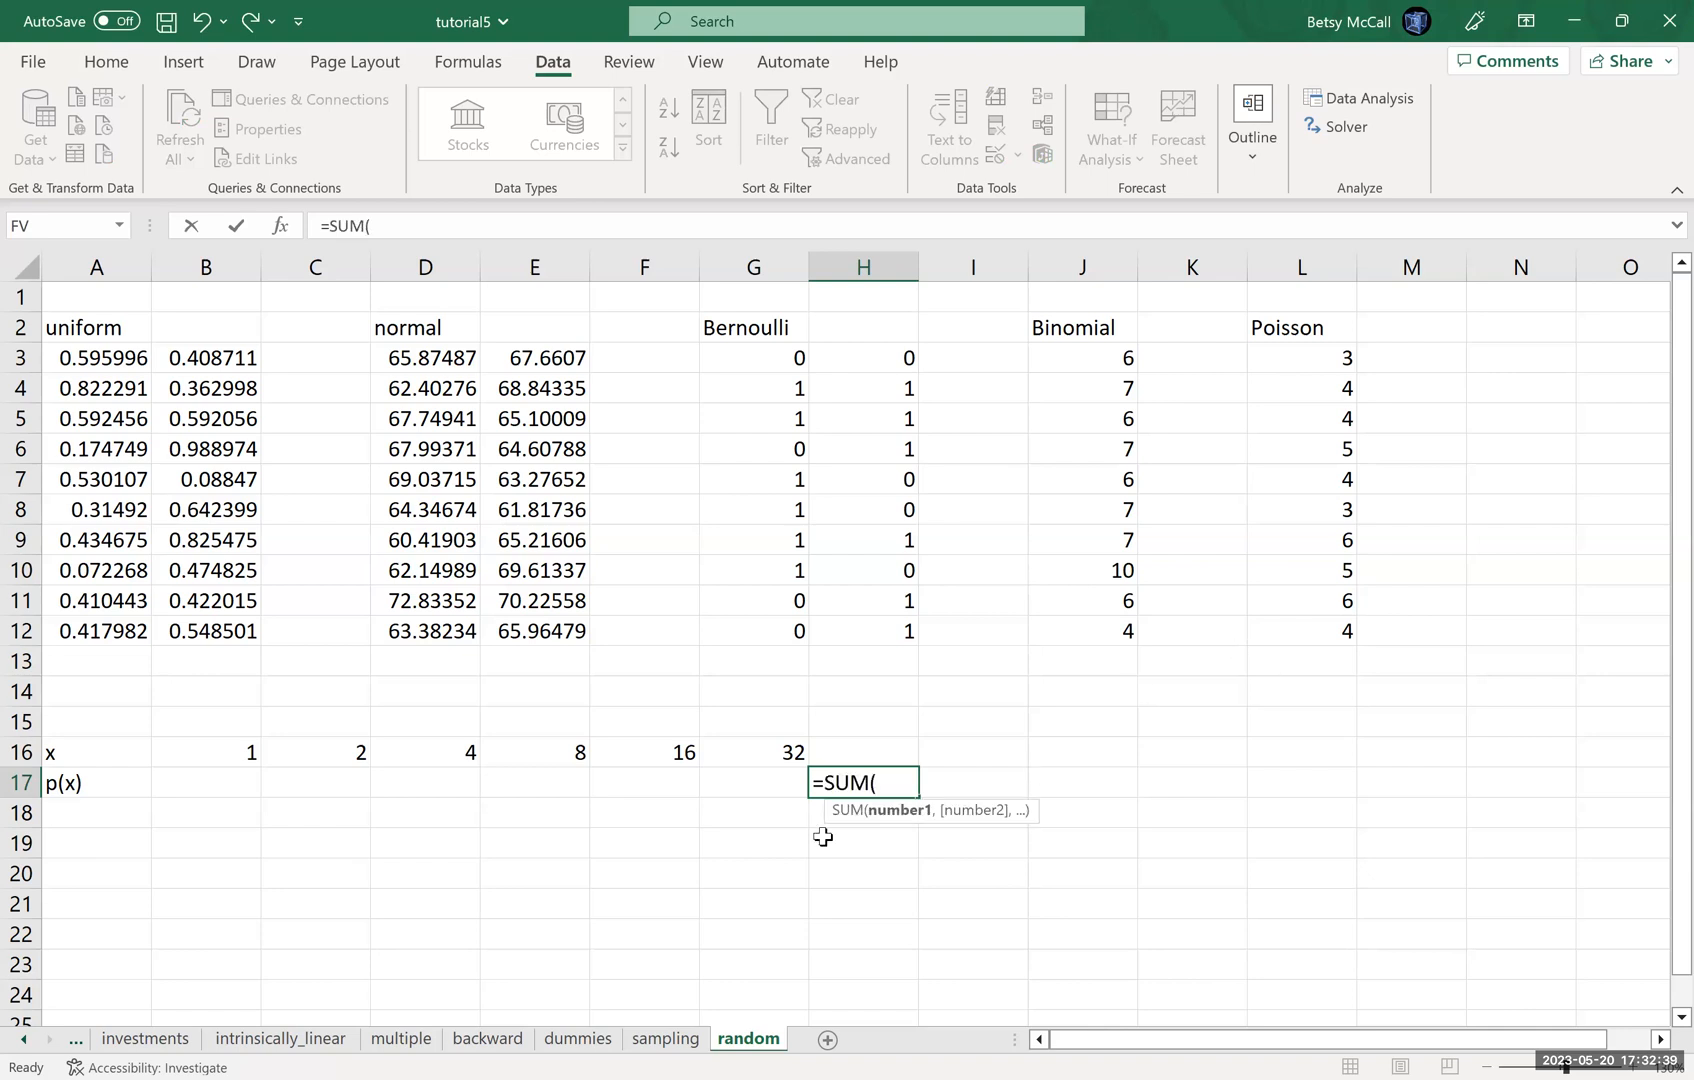
pyautogui.click(215, 788)
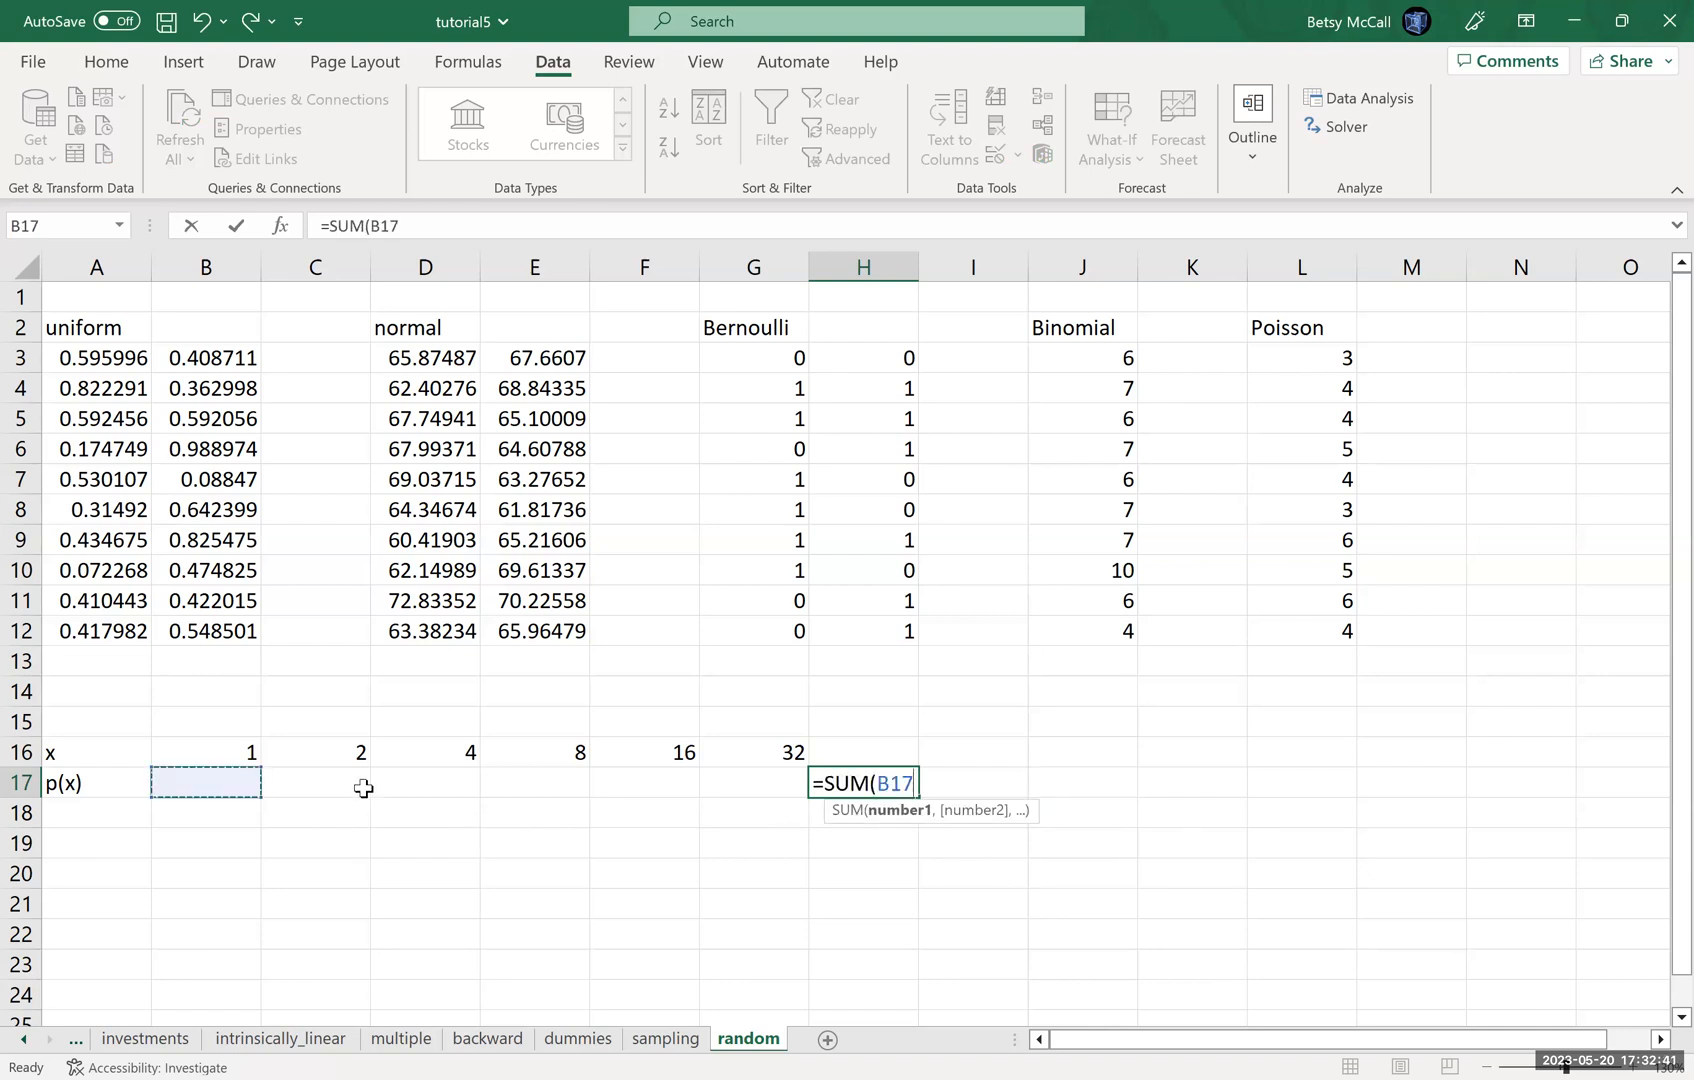
pyautogui.keyDown('shift'); pyautogui.click(739, 788); pyautogui.keyUp('shift')
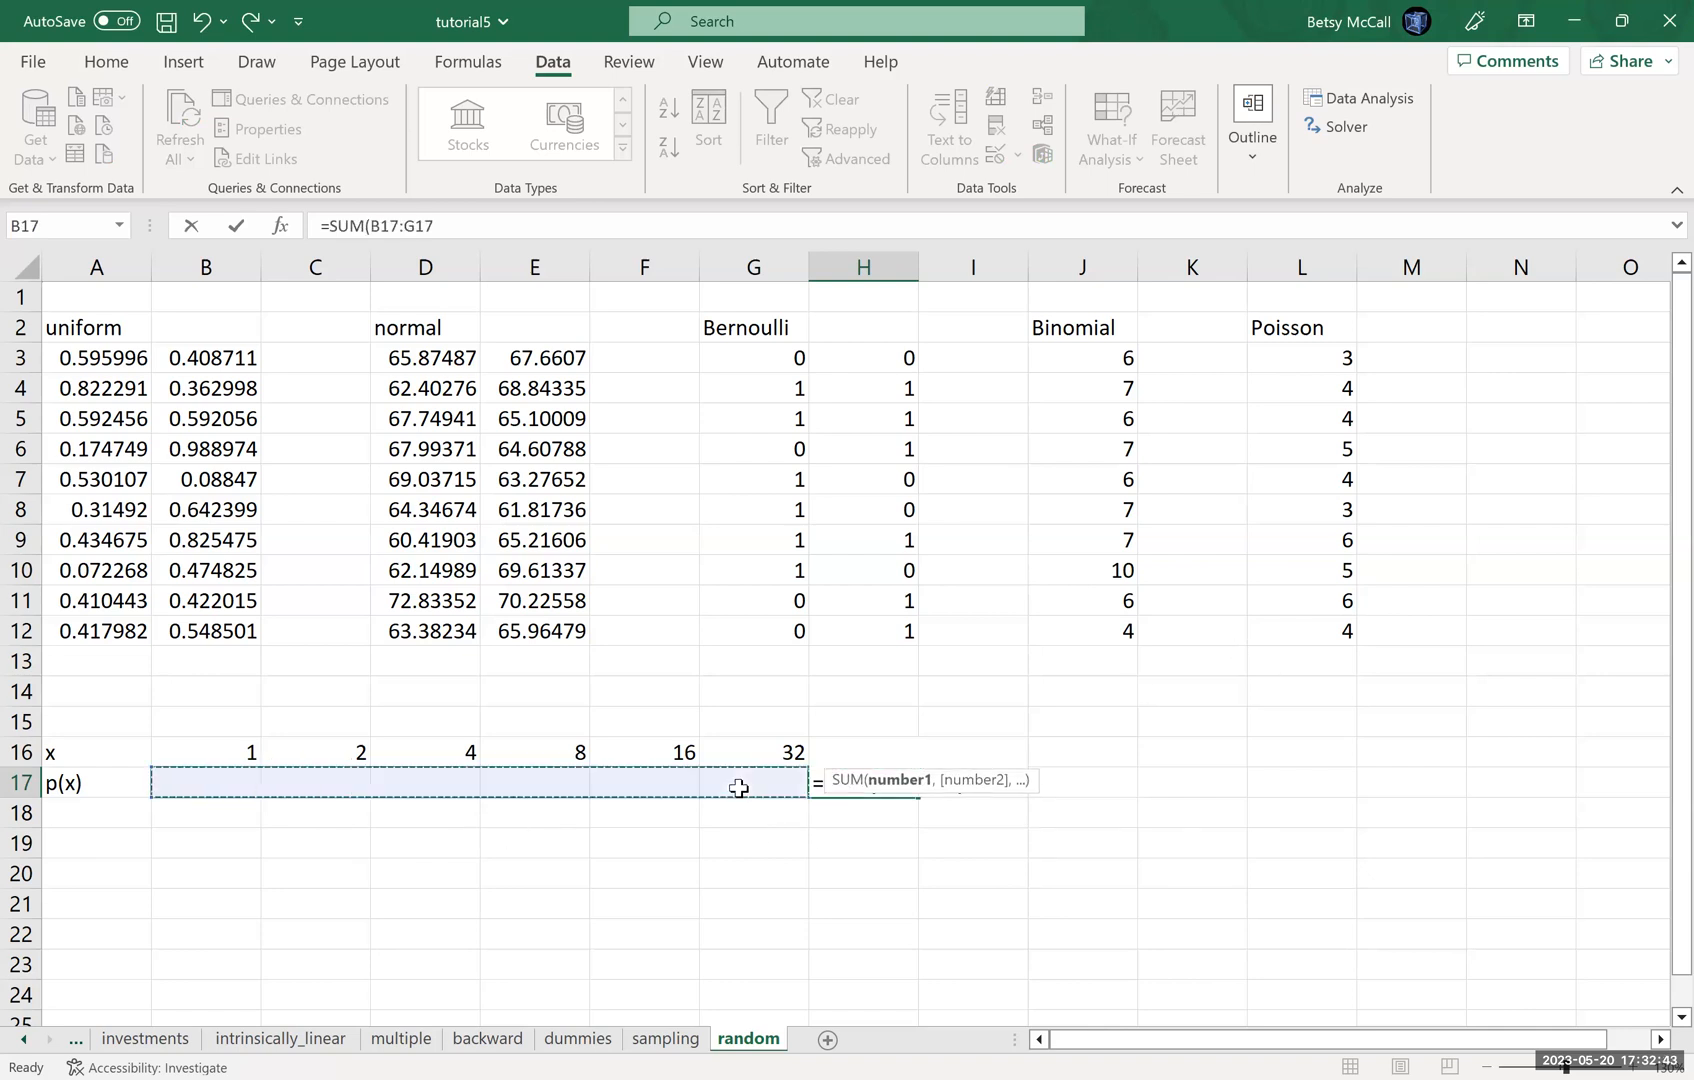
pyautogui.press('Return')
# Enter the probabilities 0.1 in G17, 0.2 in F17 and 0.3 in E17 of the p(x) row
pyautogui.click(242, 788)
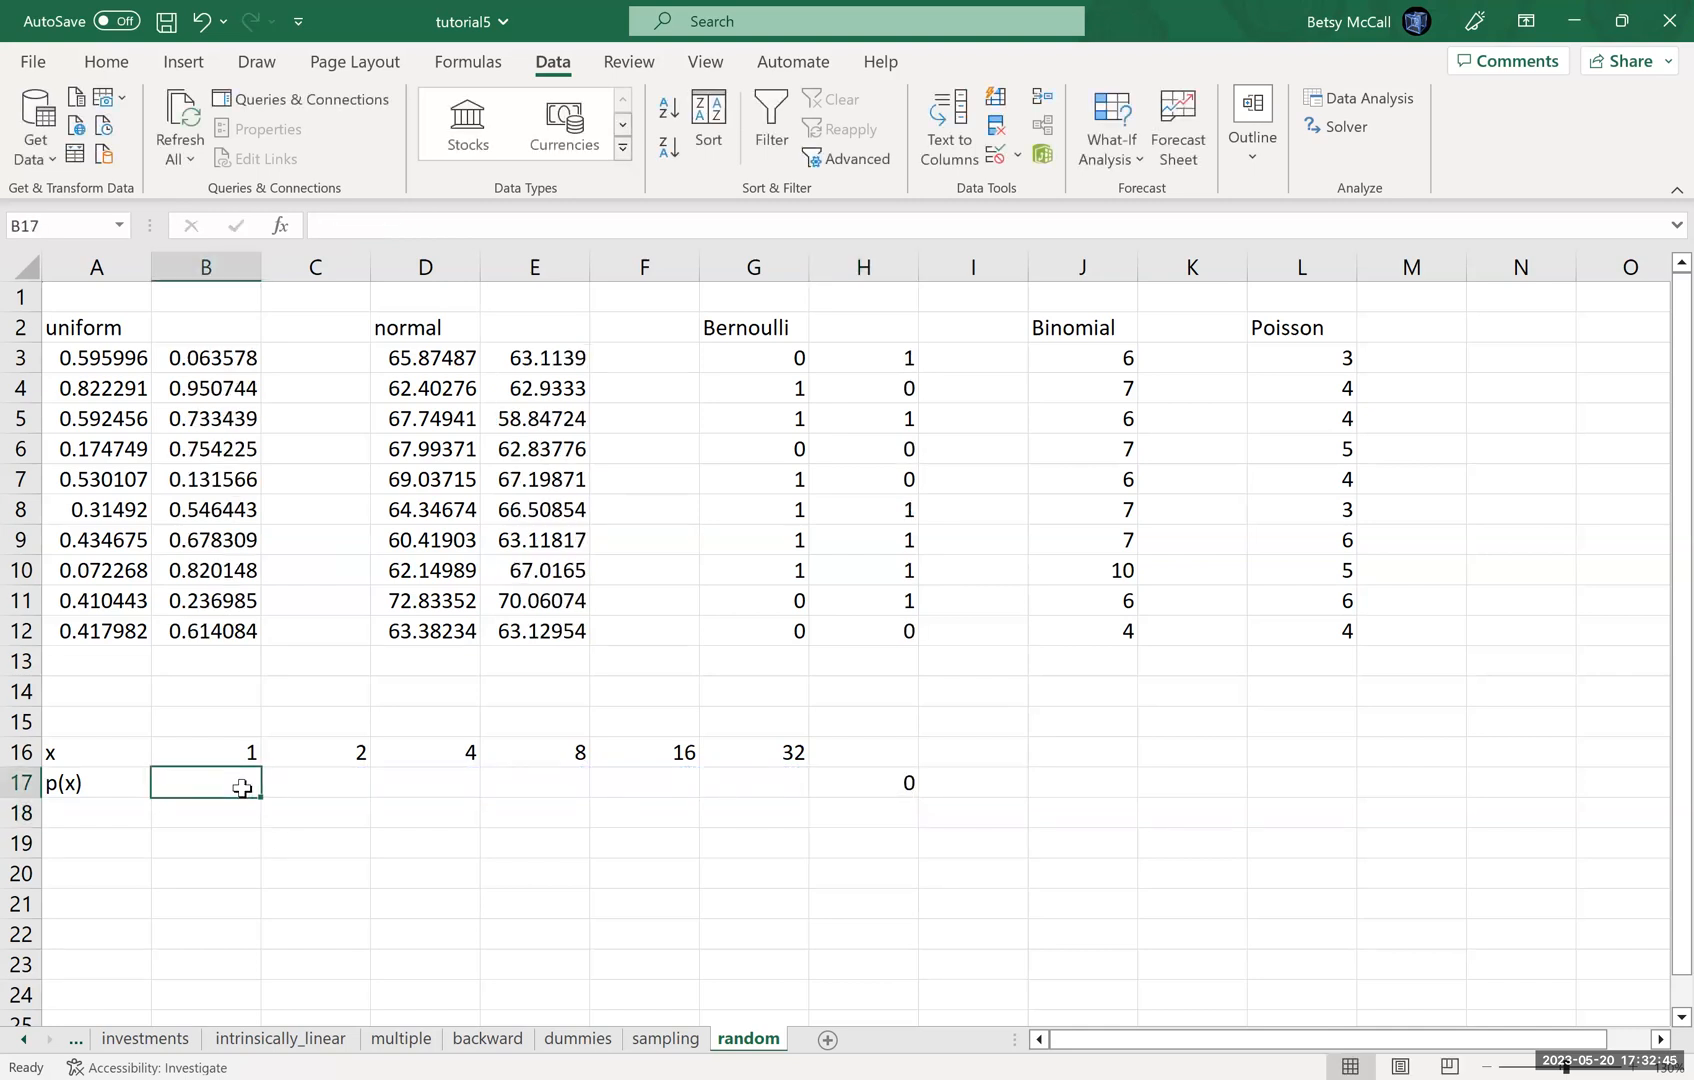
pyautogui.click(789, 783)
pyautogui.write('0.1')
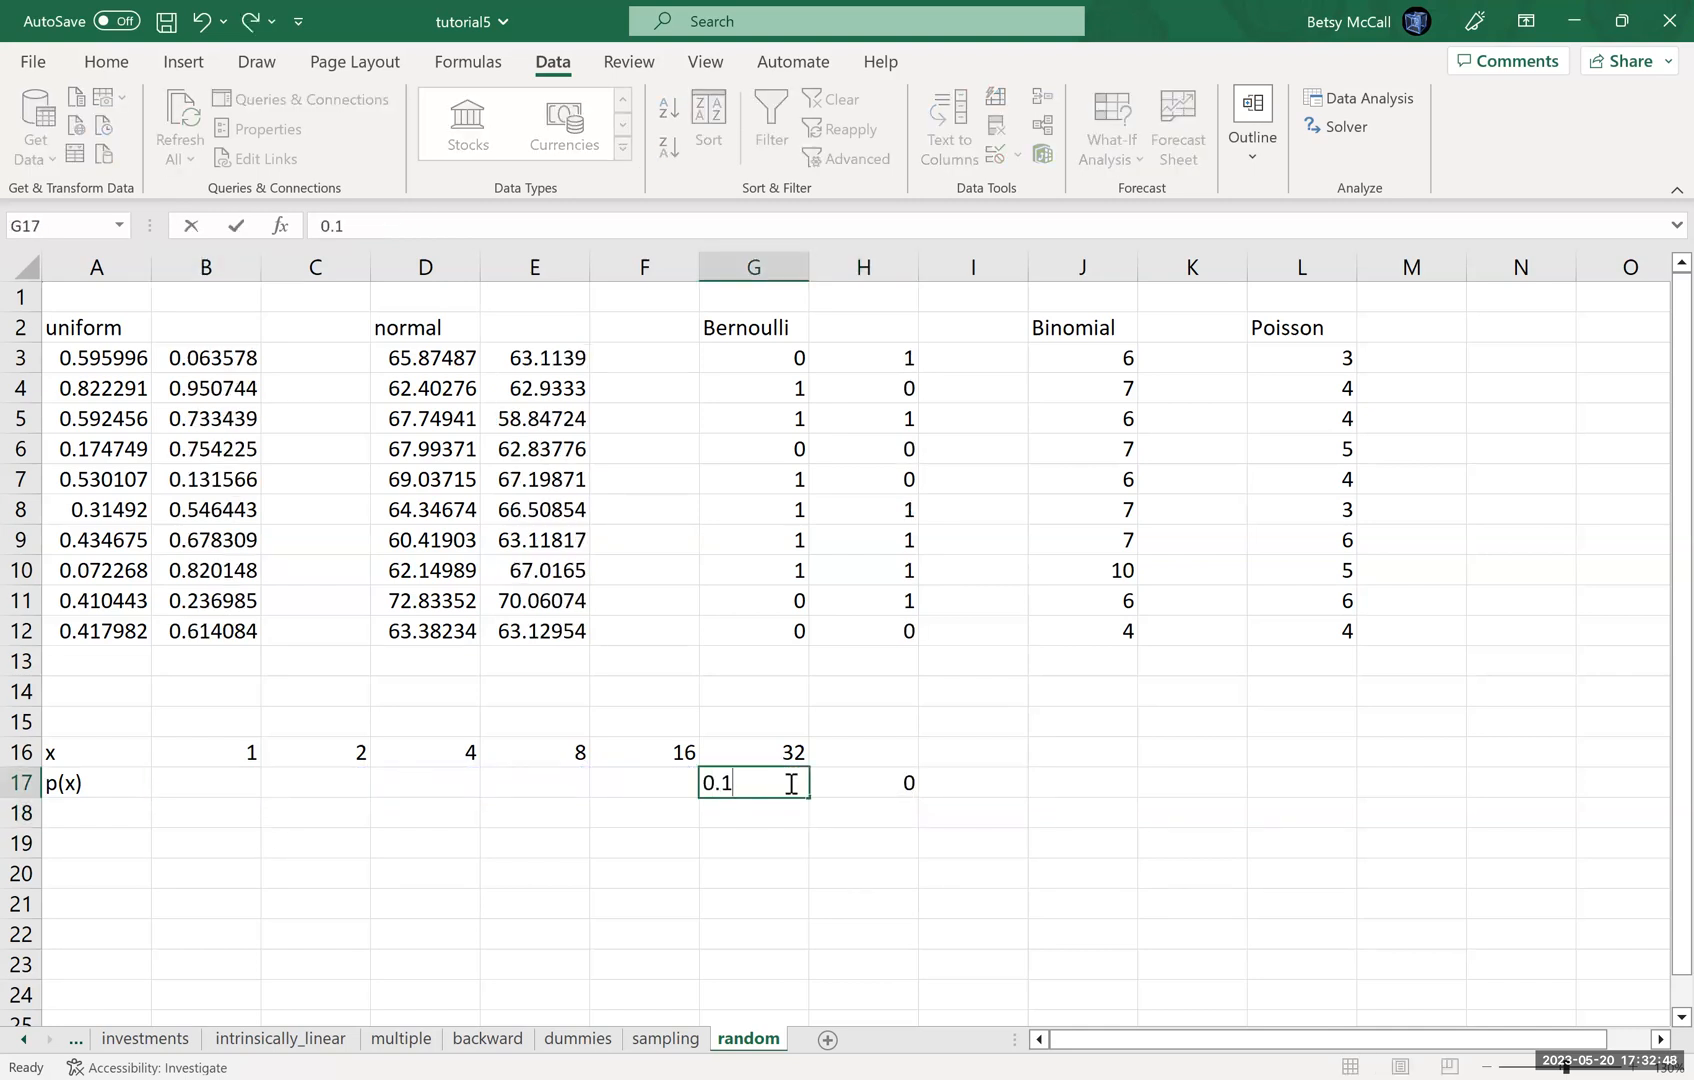
pyautogui.press('Return')
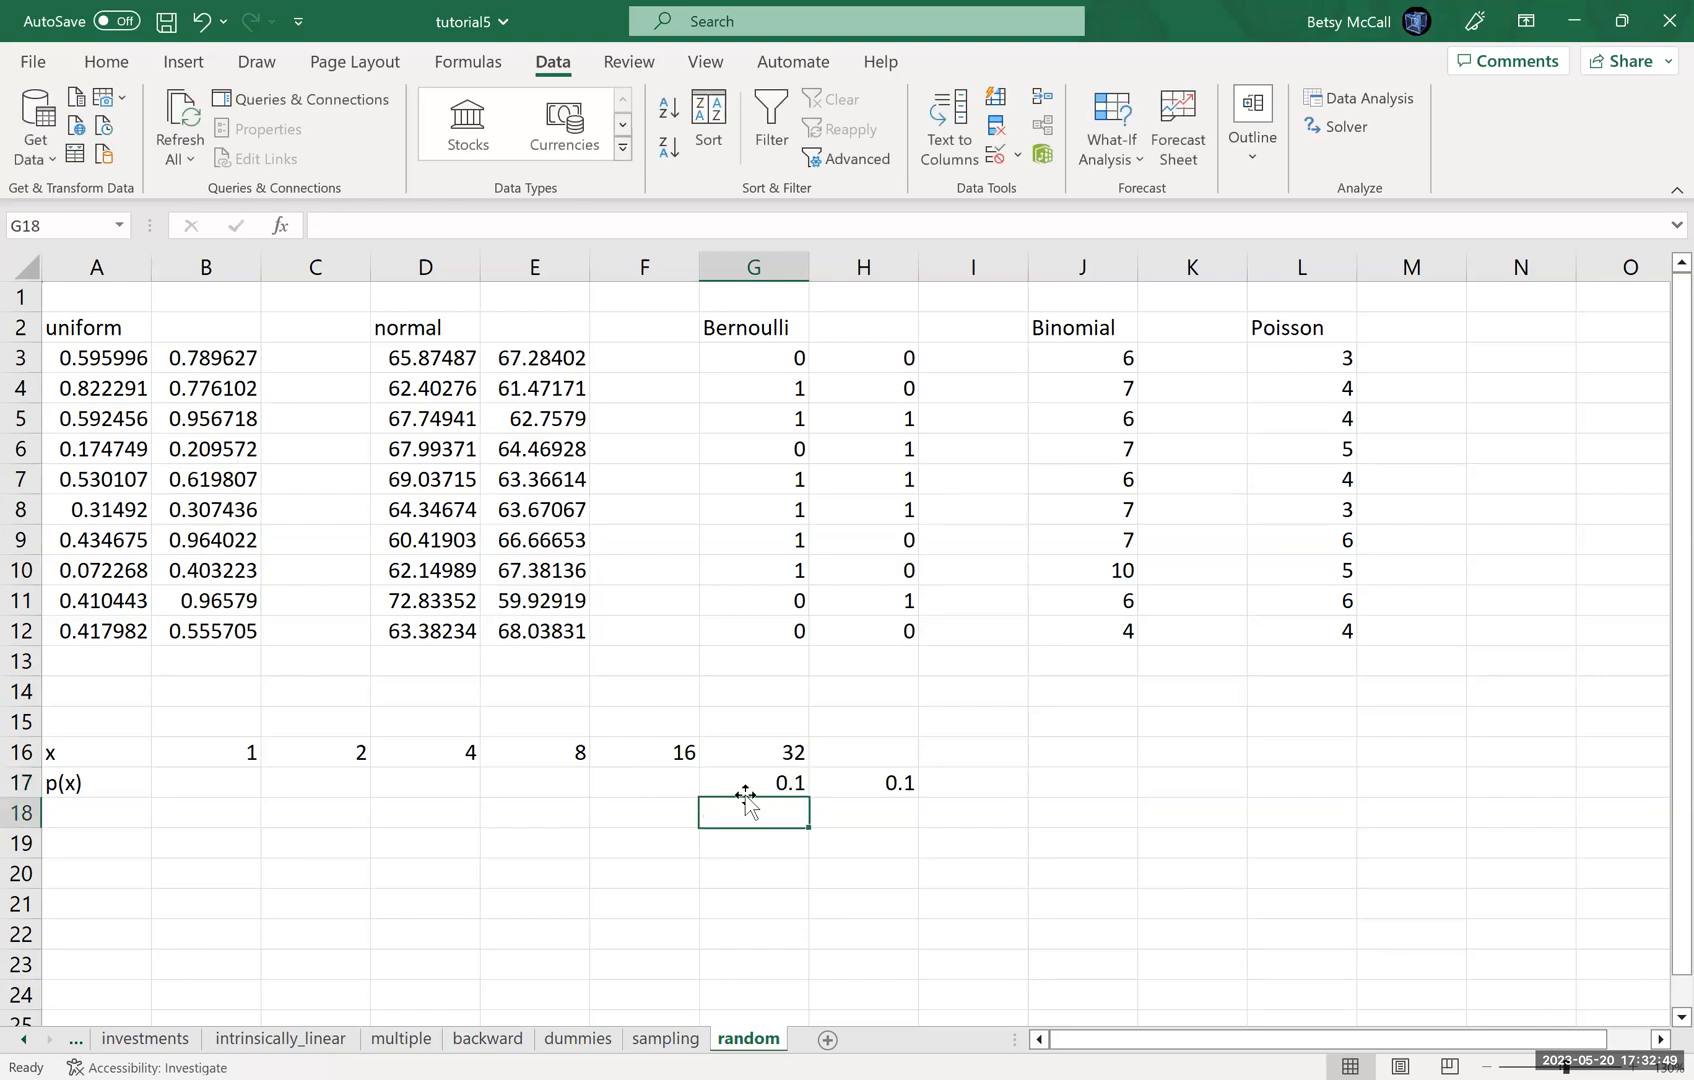
pyautogui.click(676, 780)
pyautogui.write('0.2')
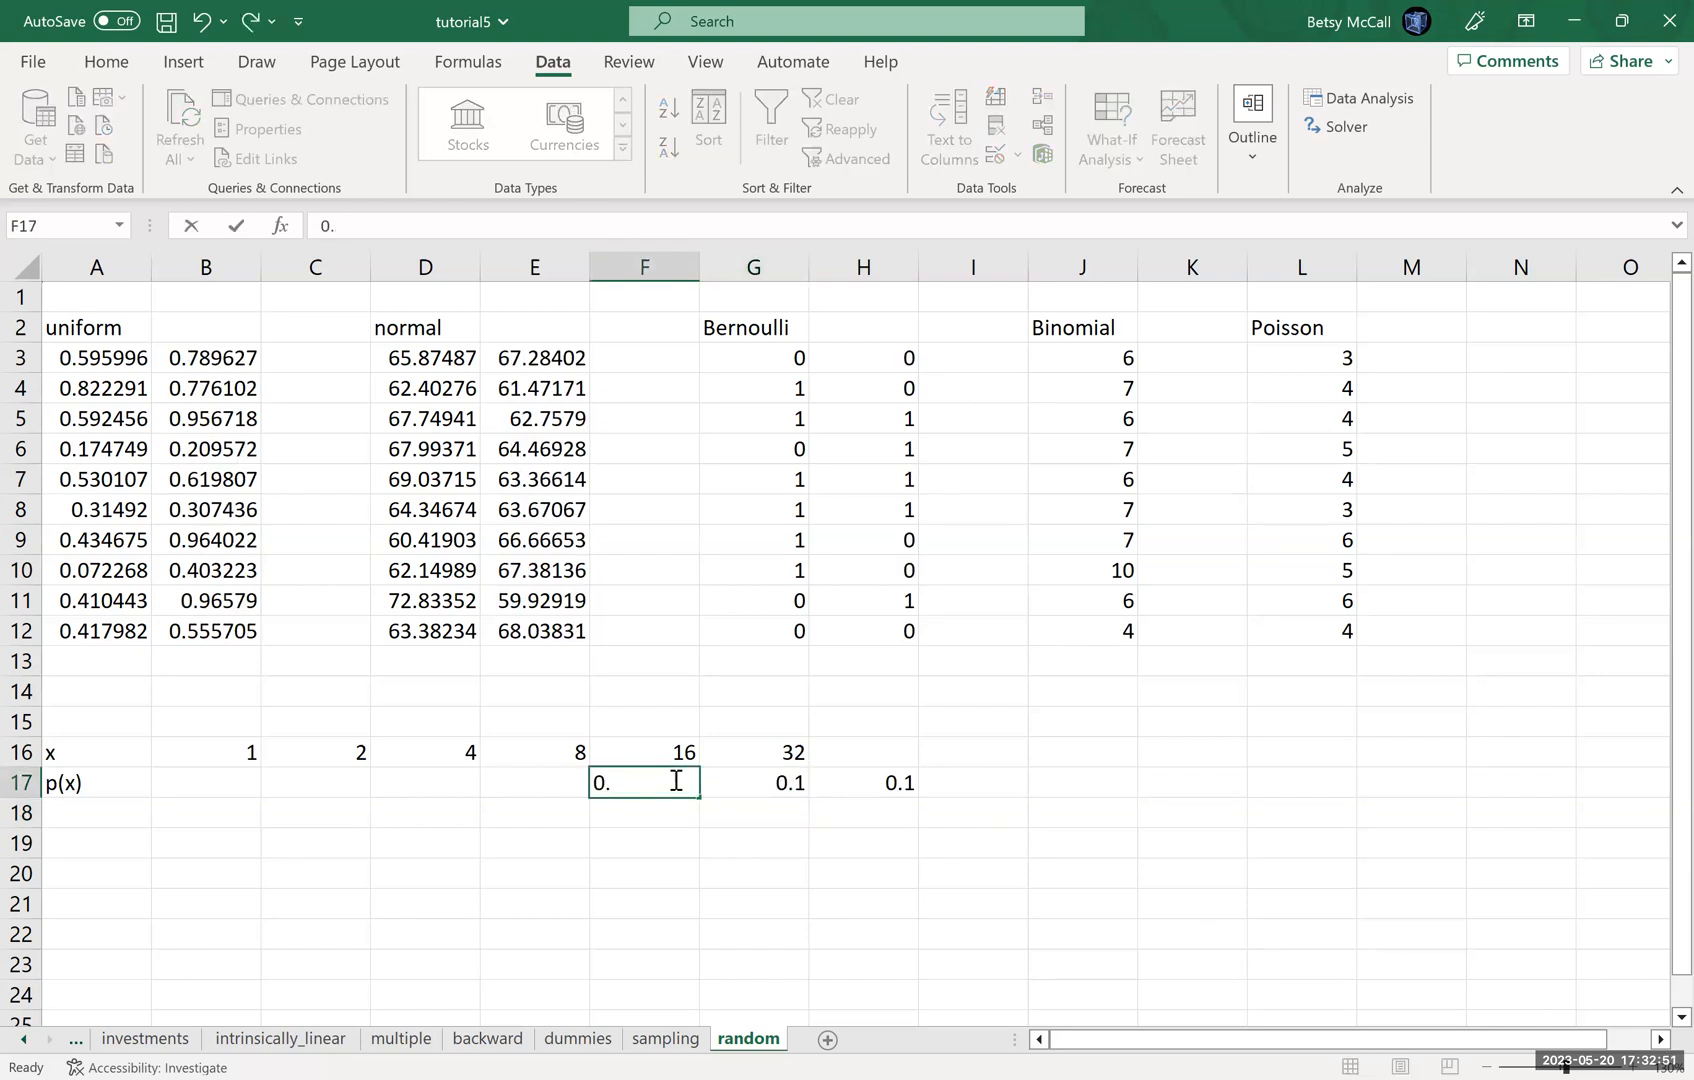
pyautogui.press('Return')
pyautogui.click(563, 791)
pyautogui.write('0.3')
pyautogui.press('Return')
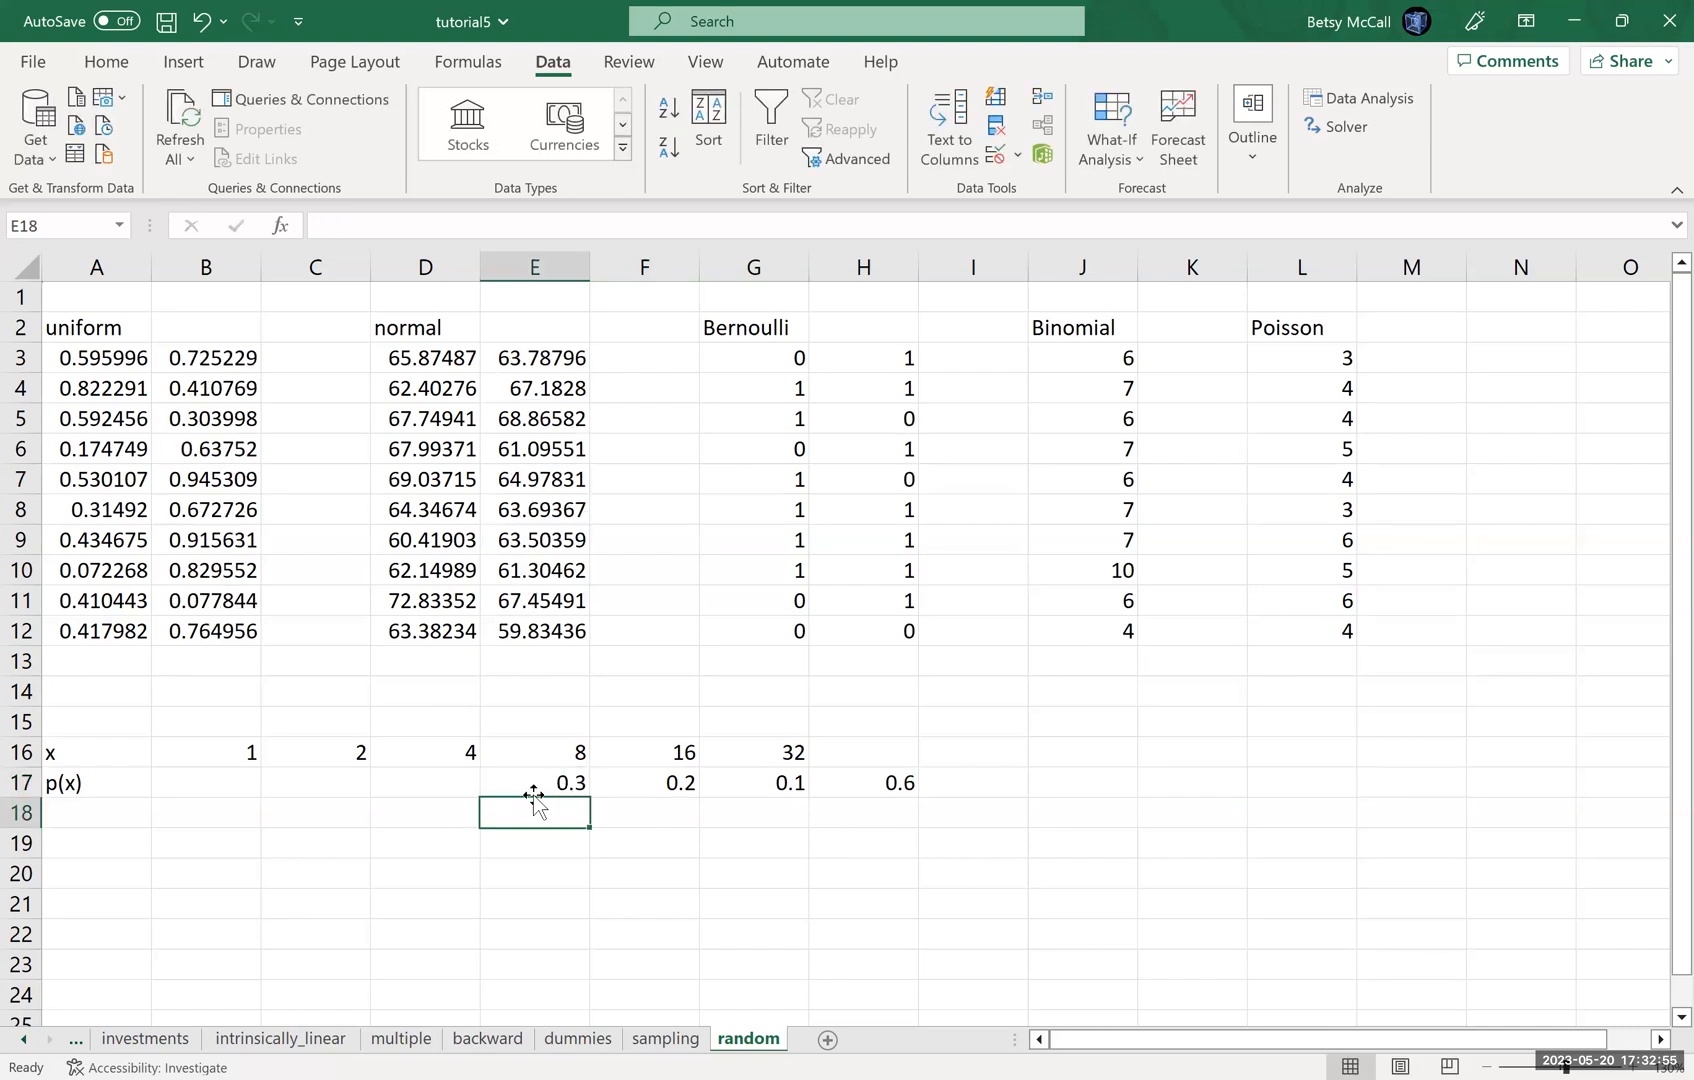
# Enter the probabilities 0.2 in D17, 0.1 in C17 and 0.12 in B17 of the p(x) row
pyautogui.click(440, 785)
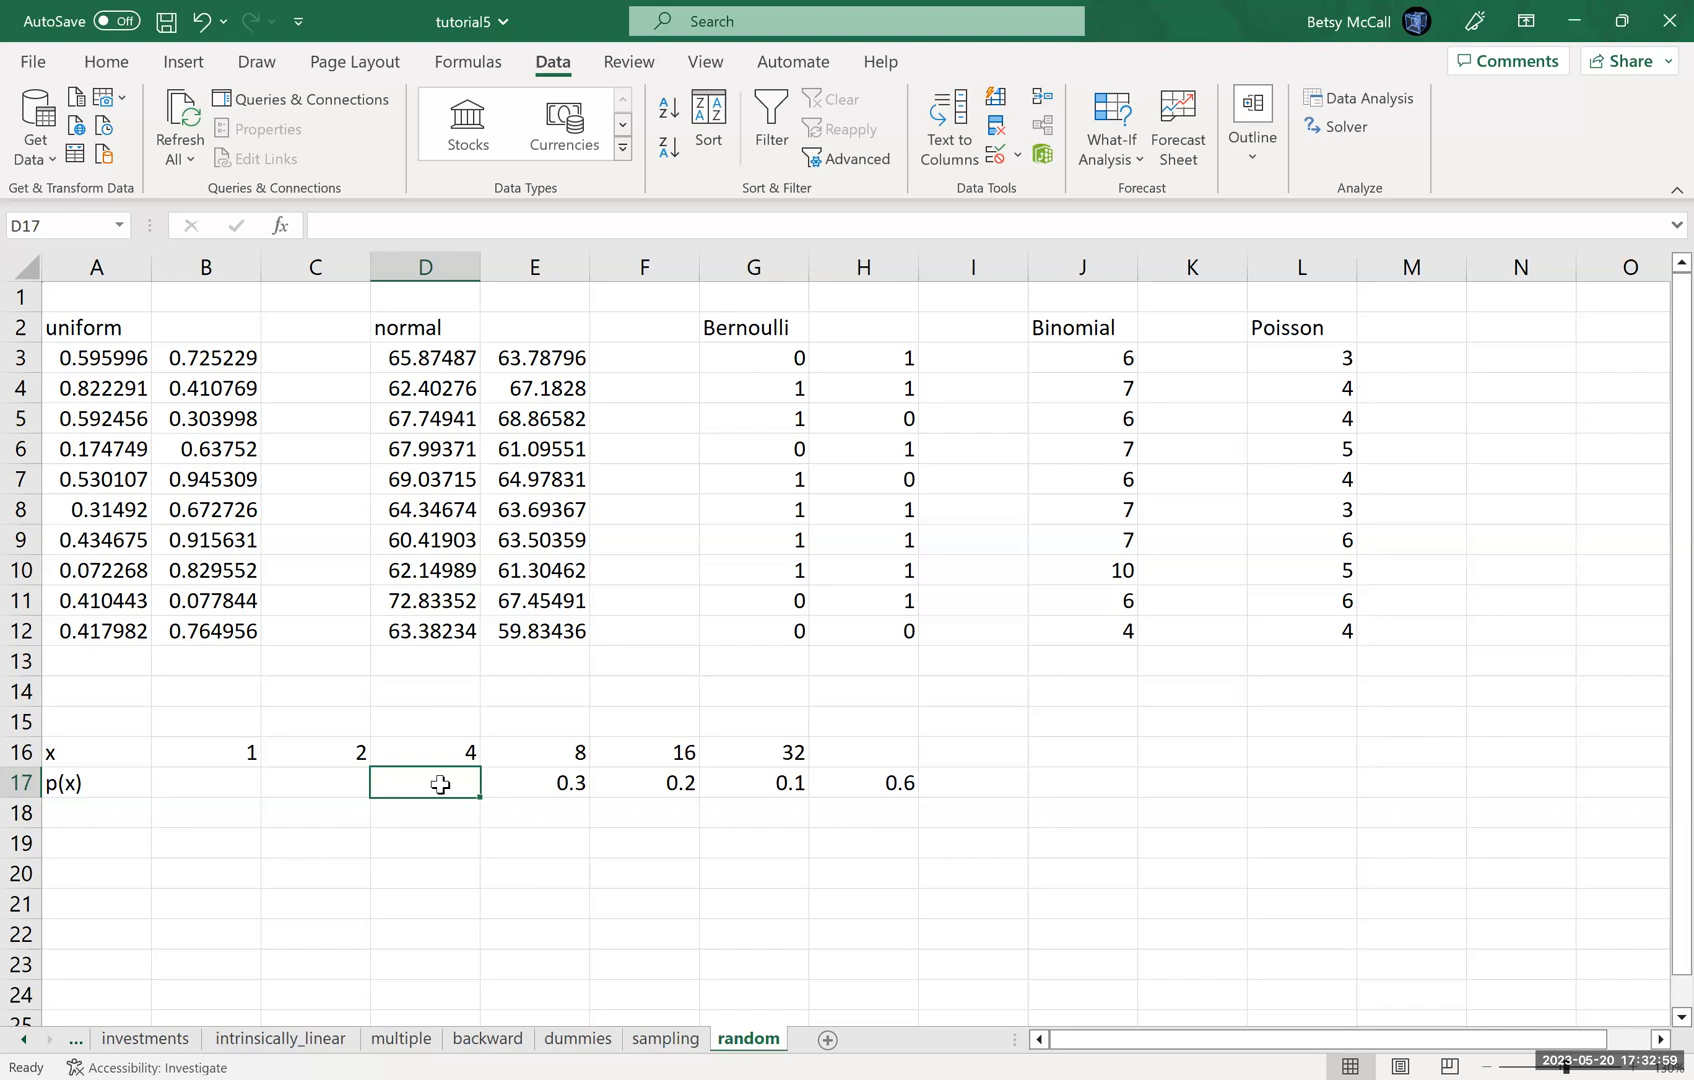
pyautogui.write('0.2')
pyautogui.press('Return')
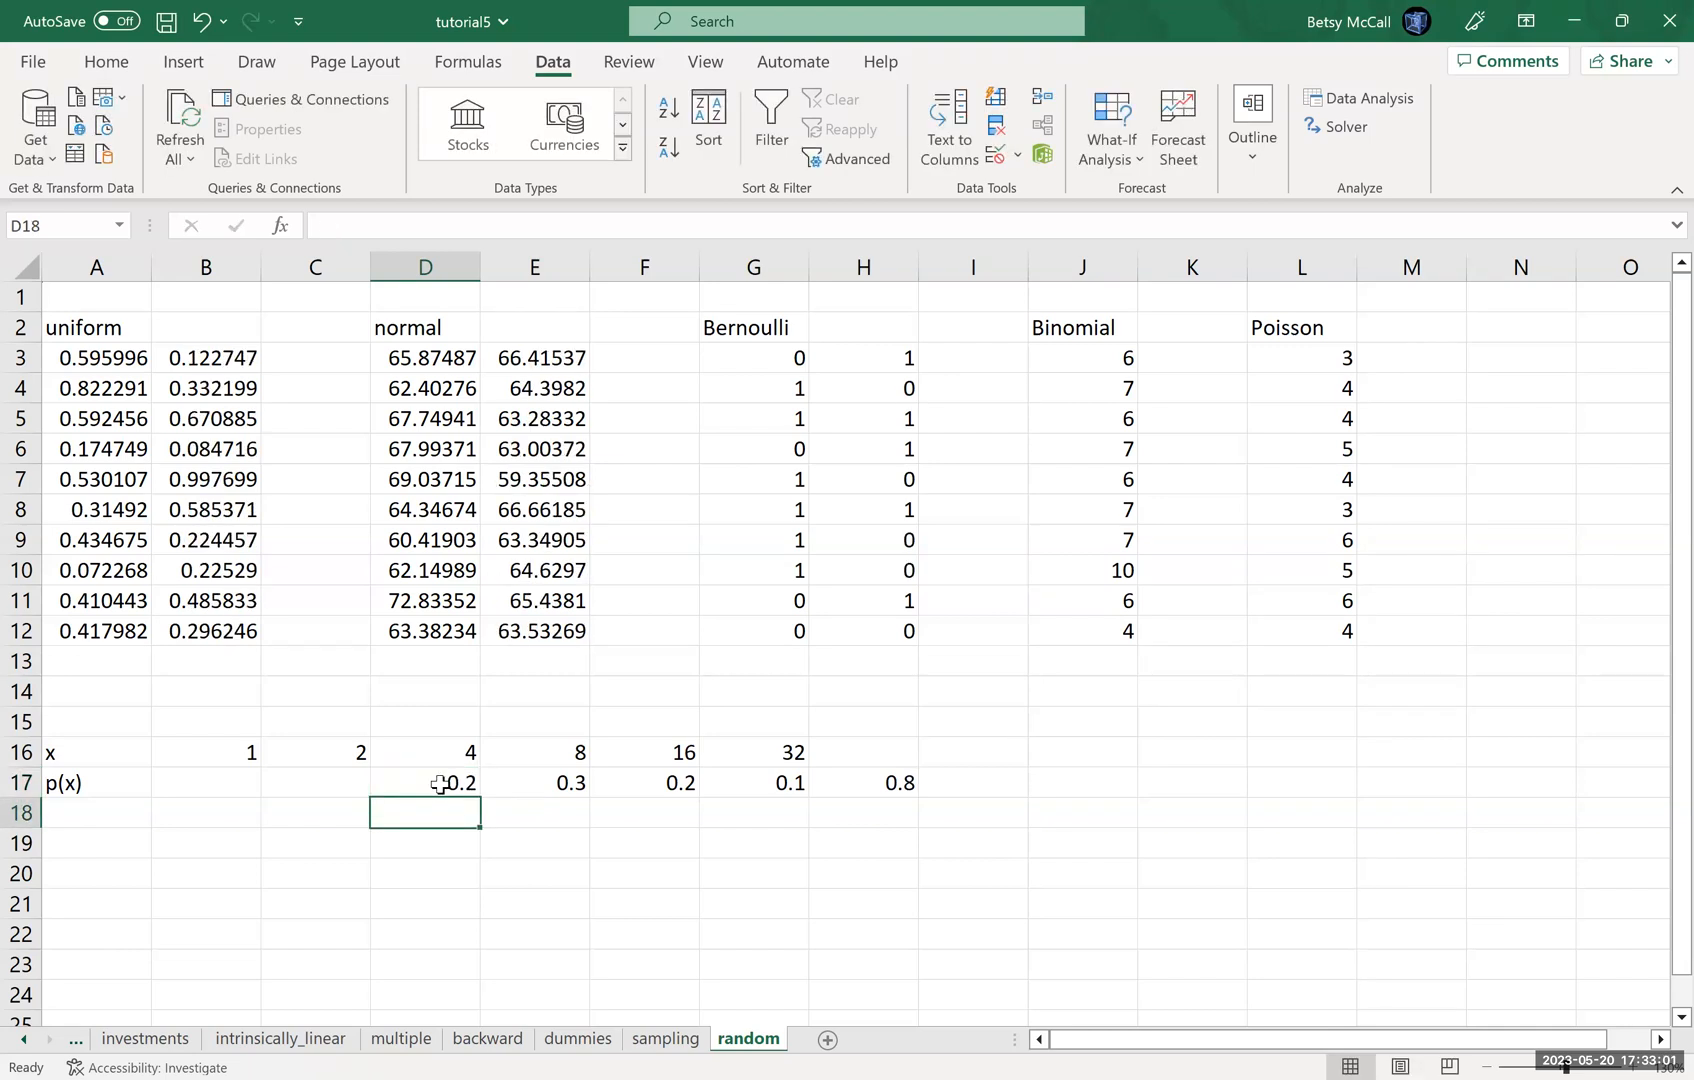
pyautogui.click(357, 783)
pyautogui.write('0.')
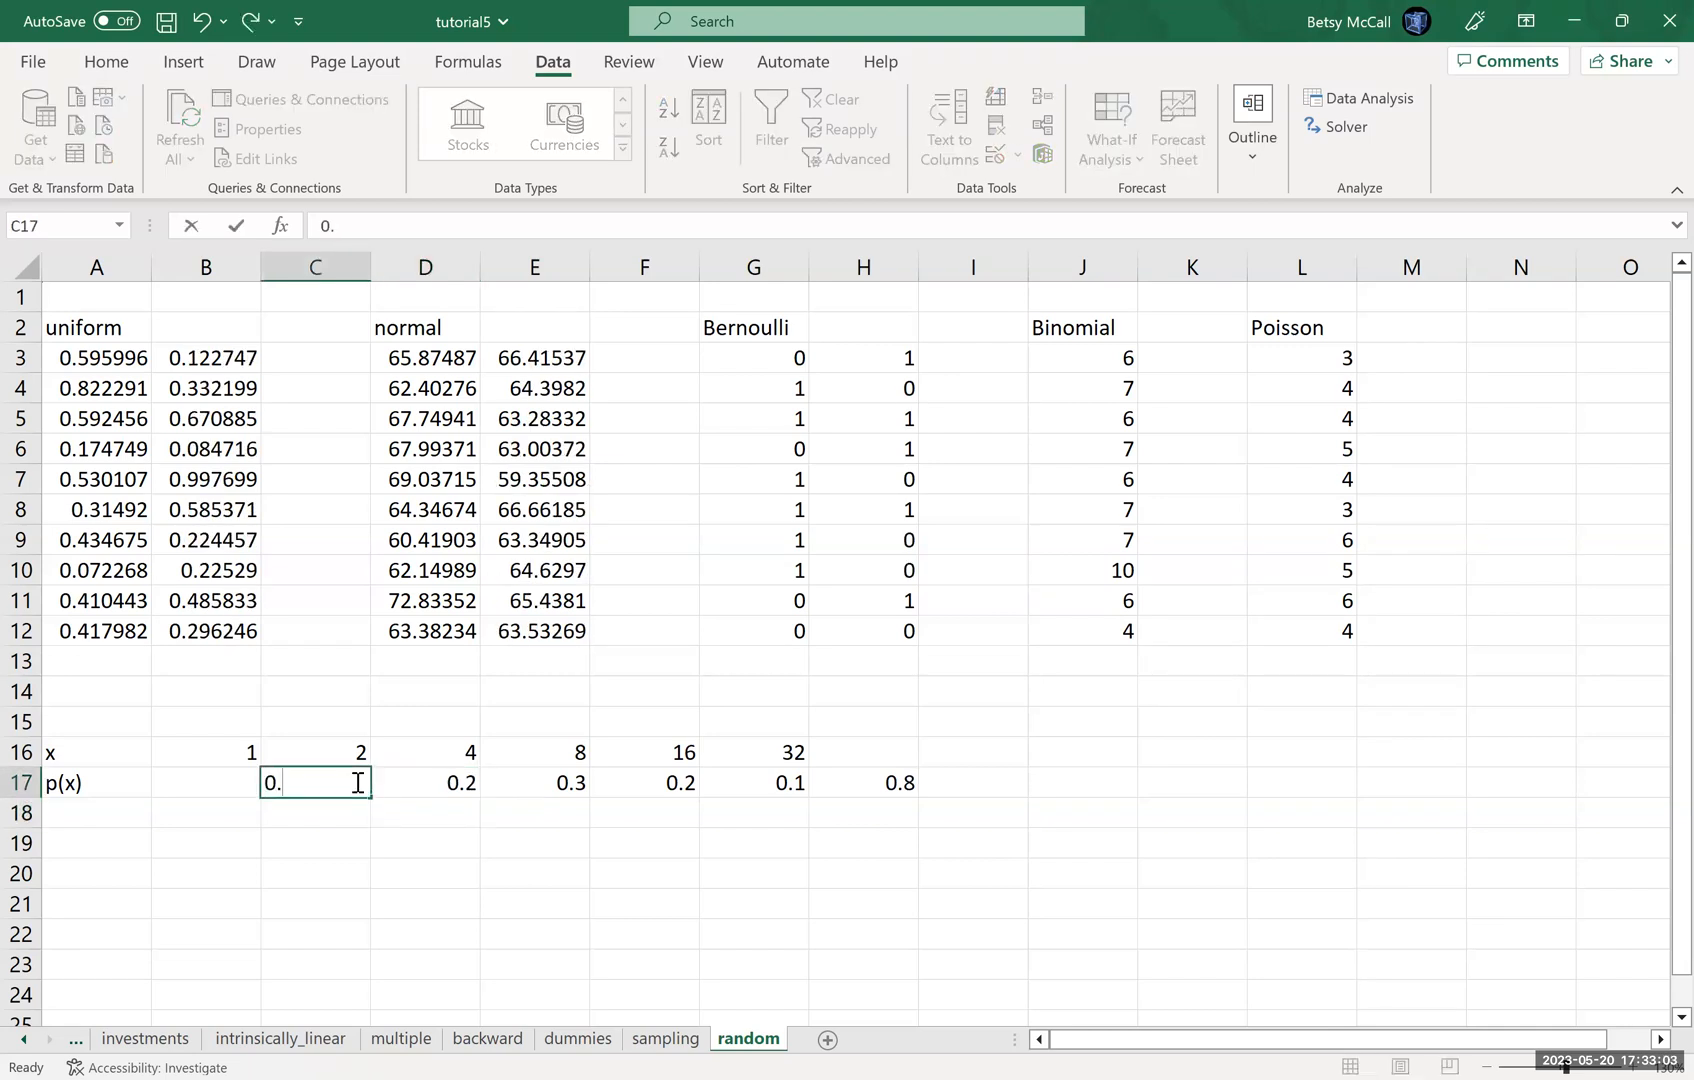
pyautogui.write('1')
pyautogui.press('Return')
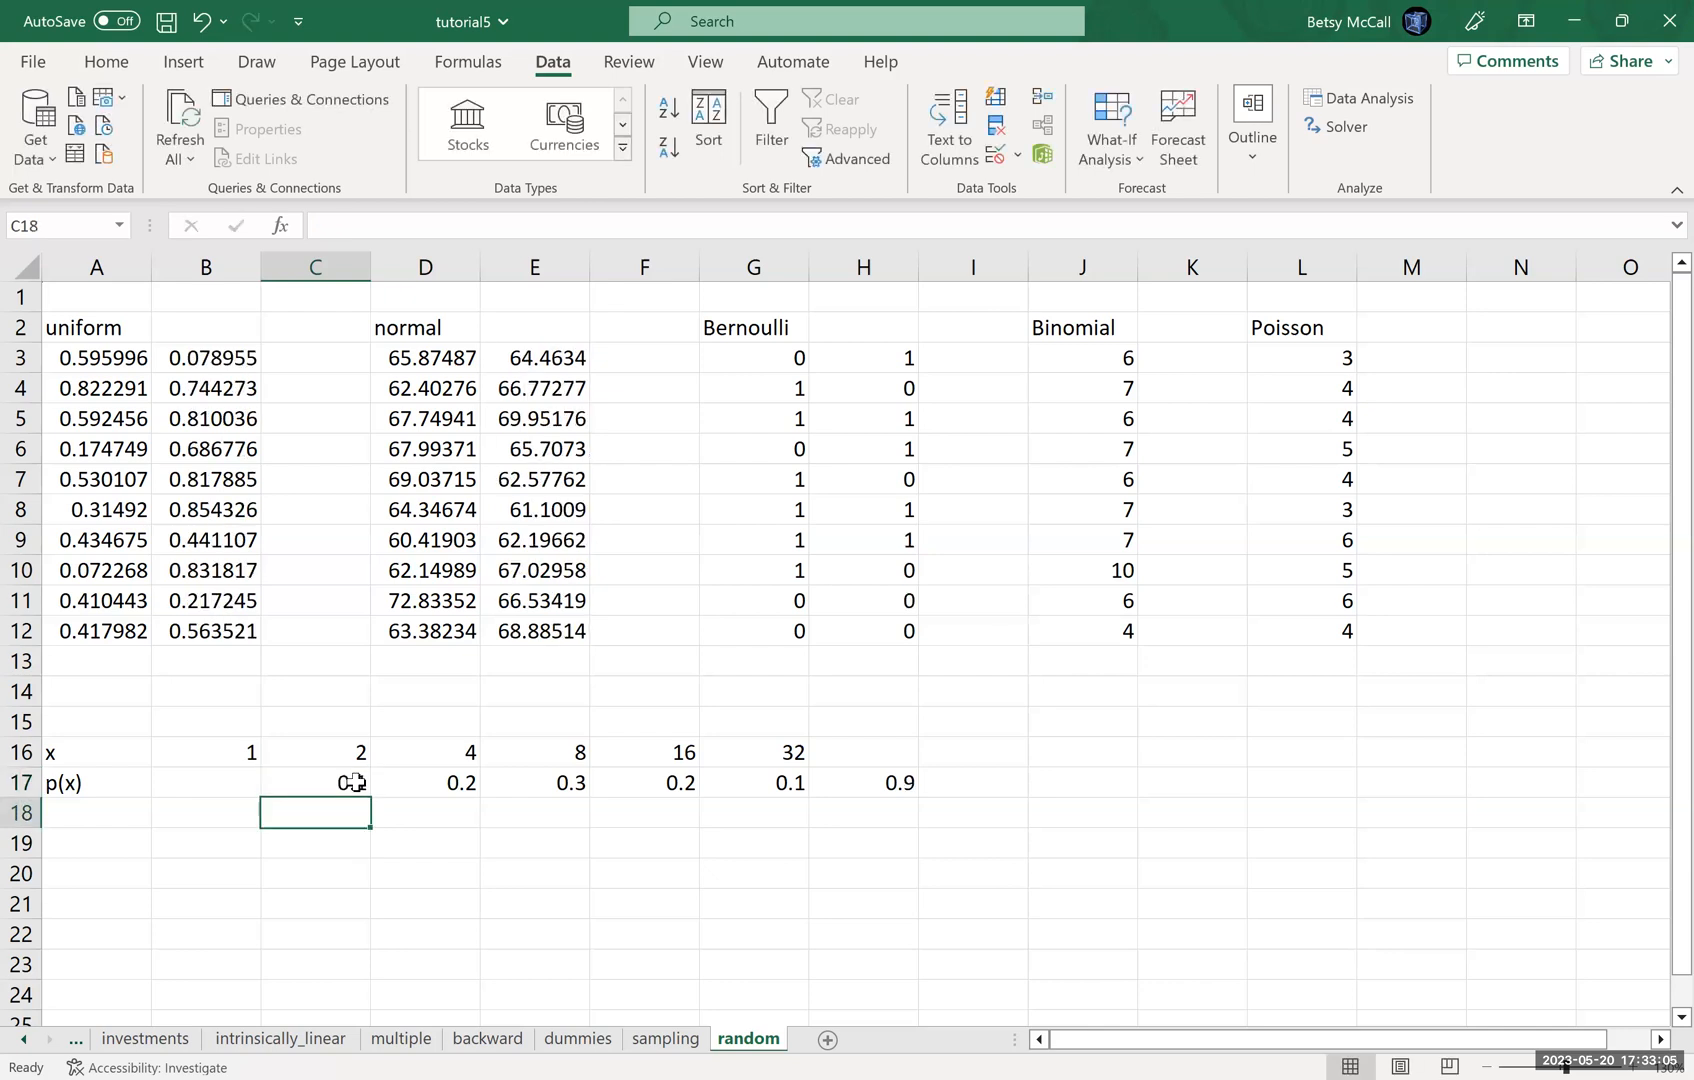
pyautogui.click(240, 785)
pyautogui.write('0.12')
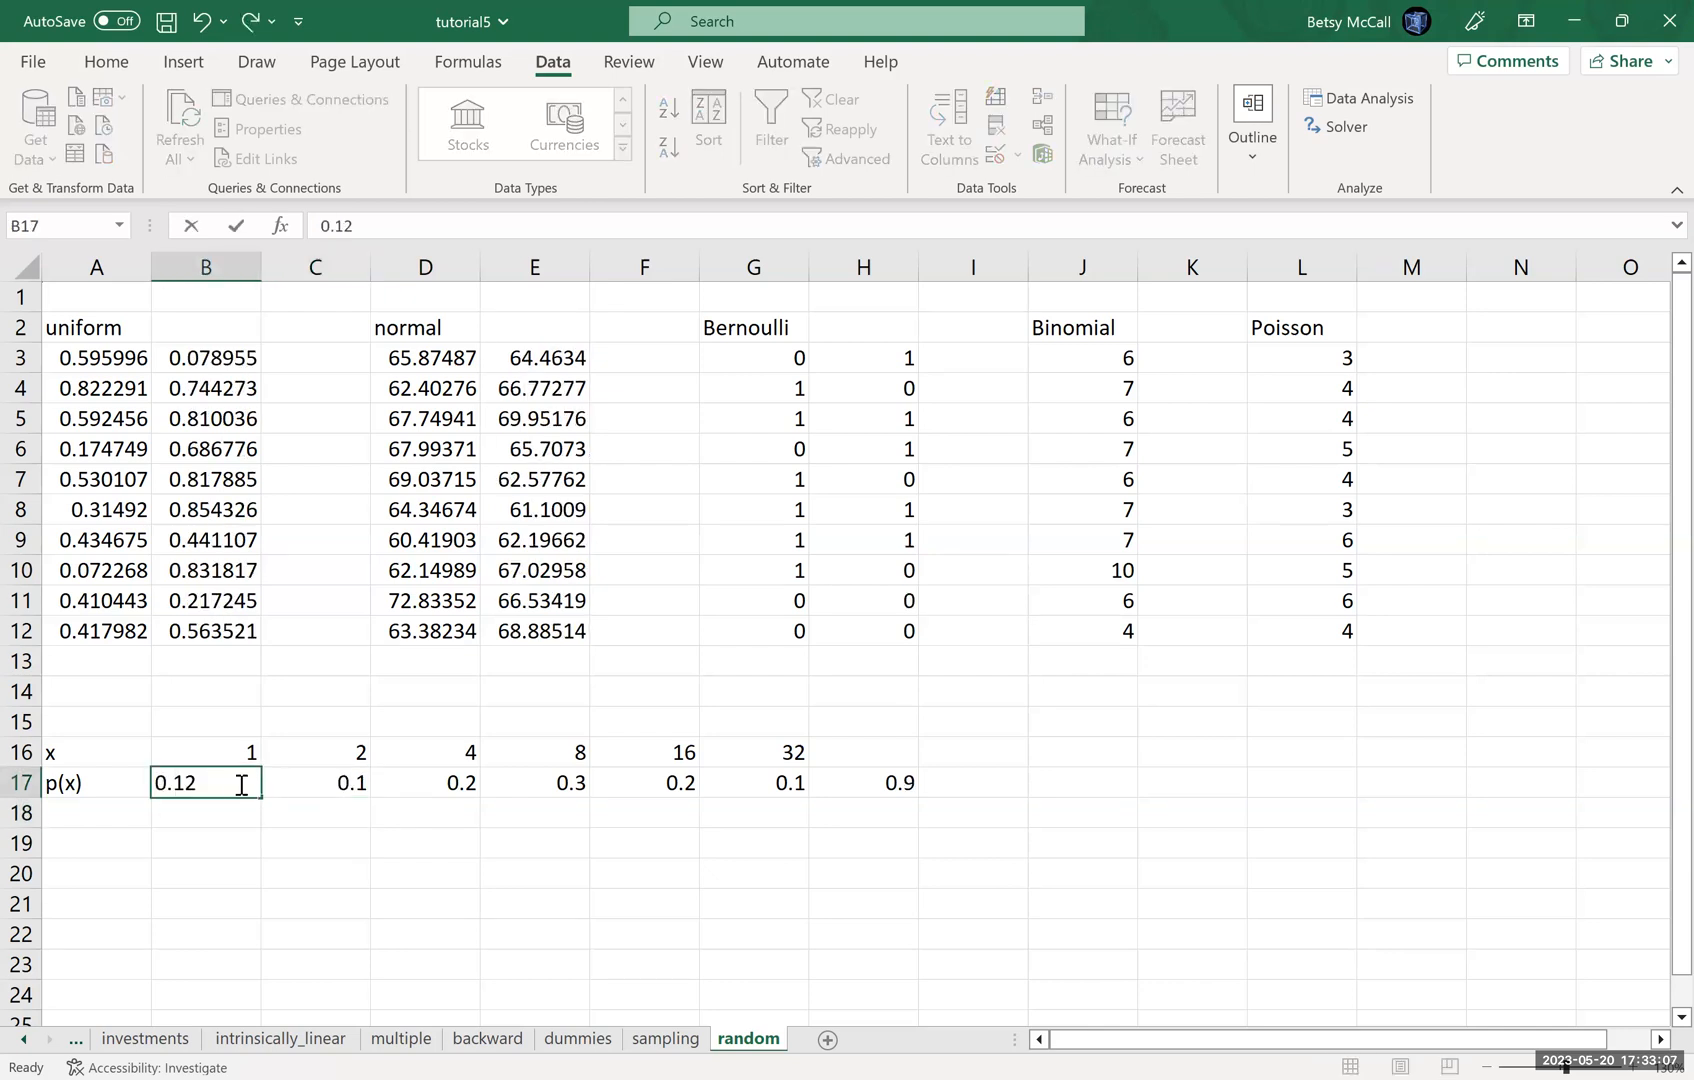
pyautogui.press('Return')
# Correct the probability for x = 1 in cell B17 to 0.1
pyautogui.click(240, 785)
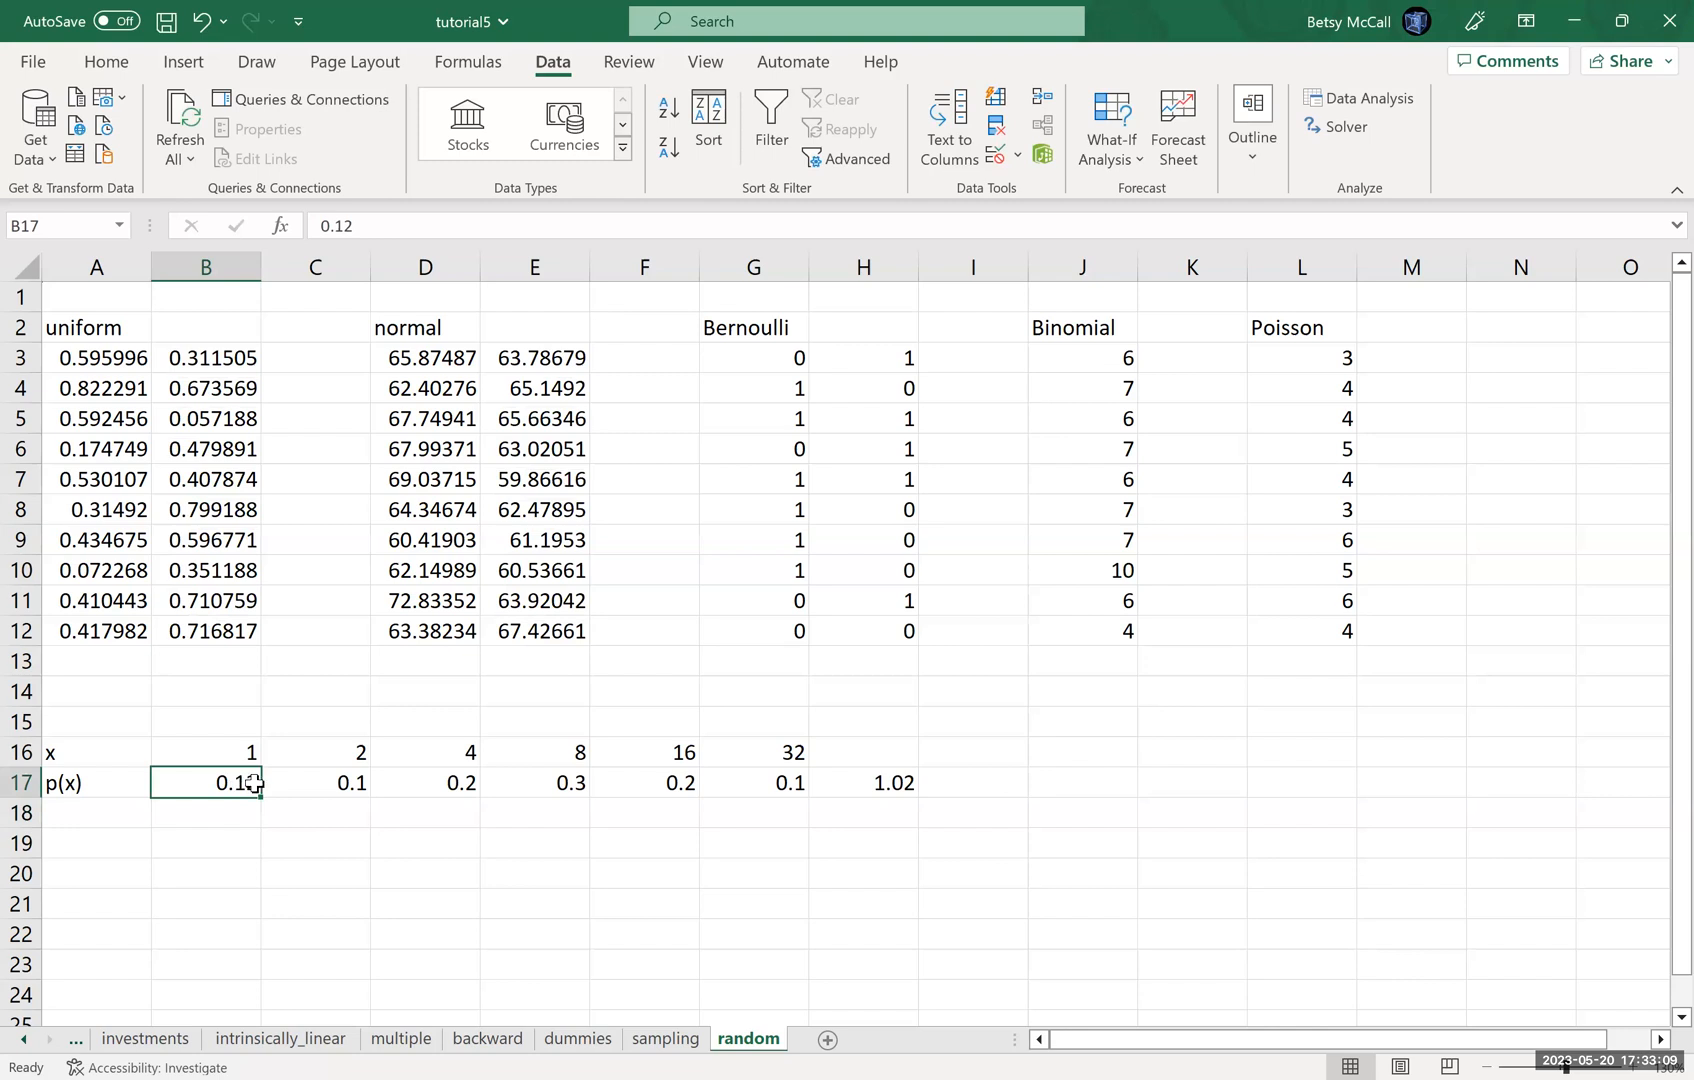
pyautogui.hotkey('ctrl', 'Right')
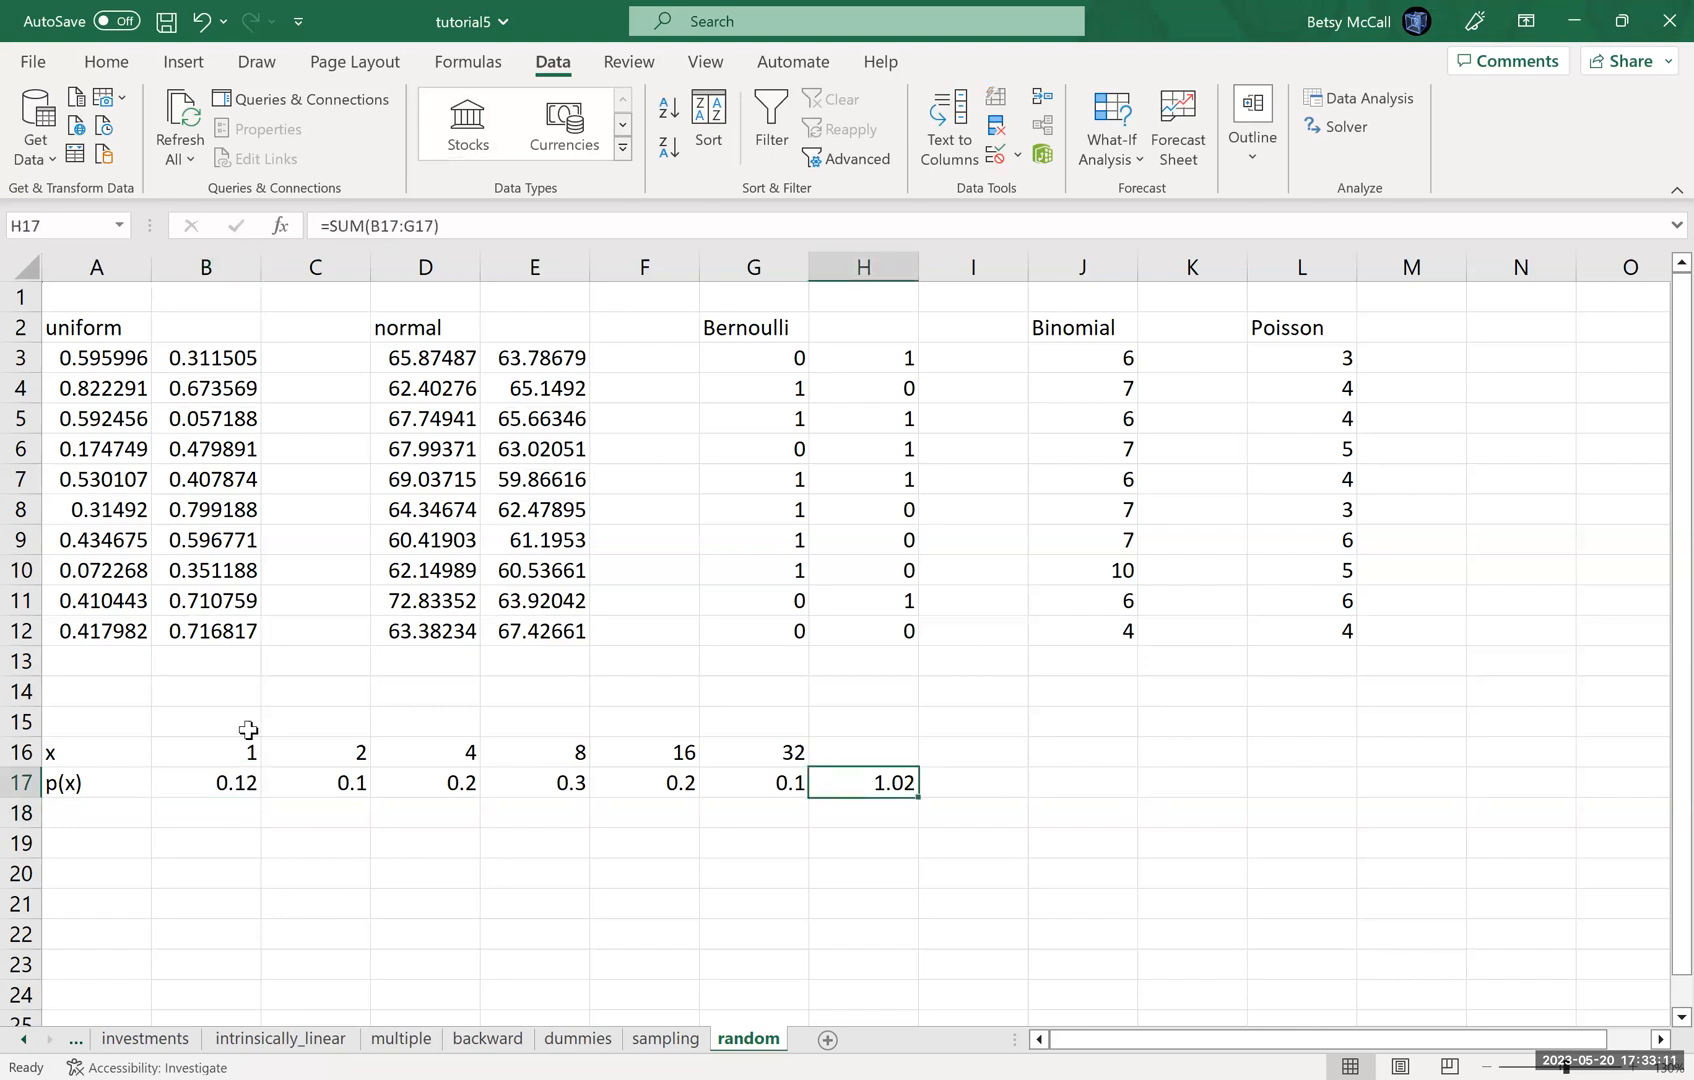
pyautogui.click(227, 787)
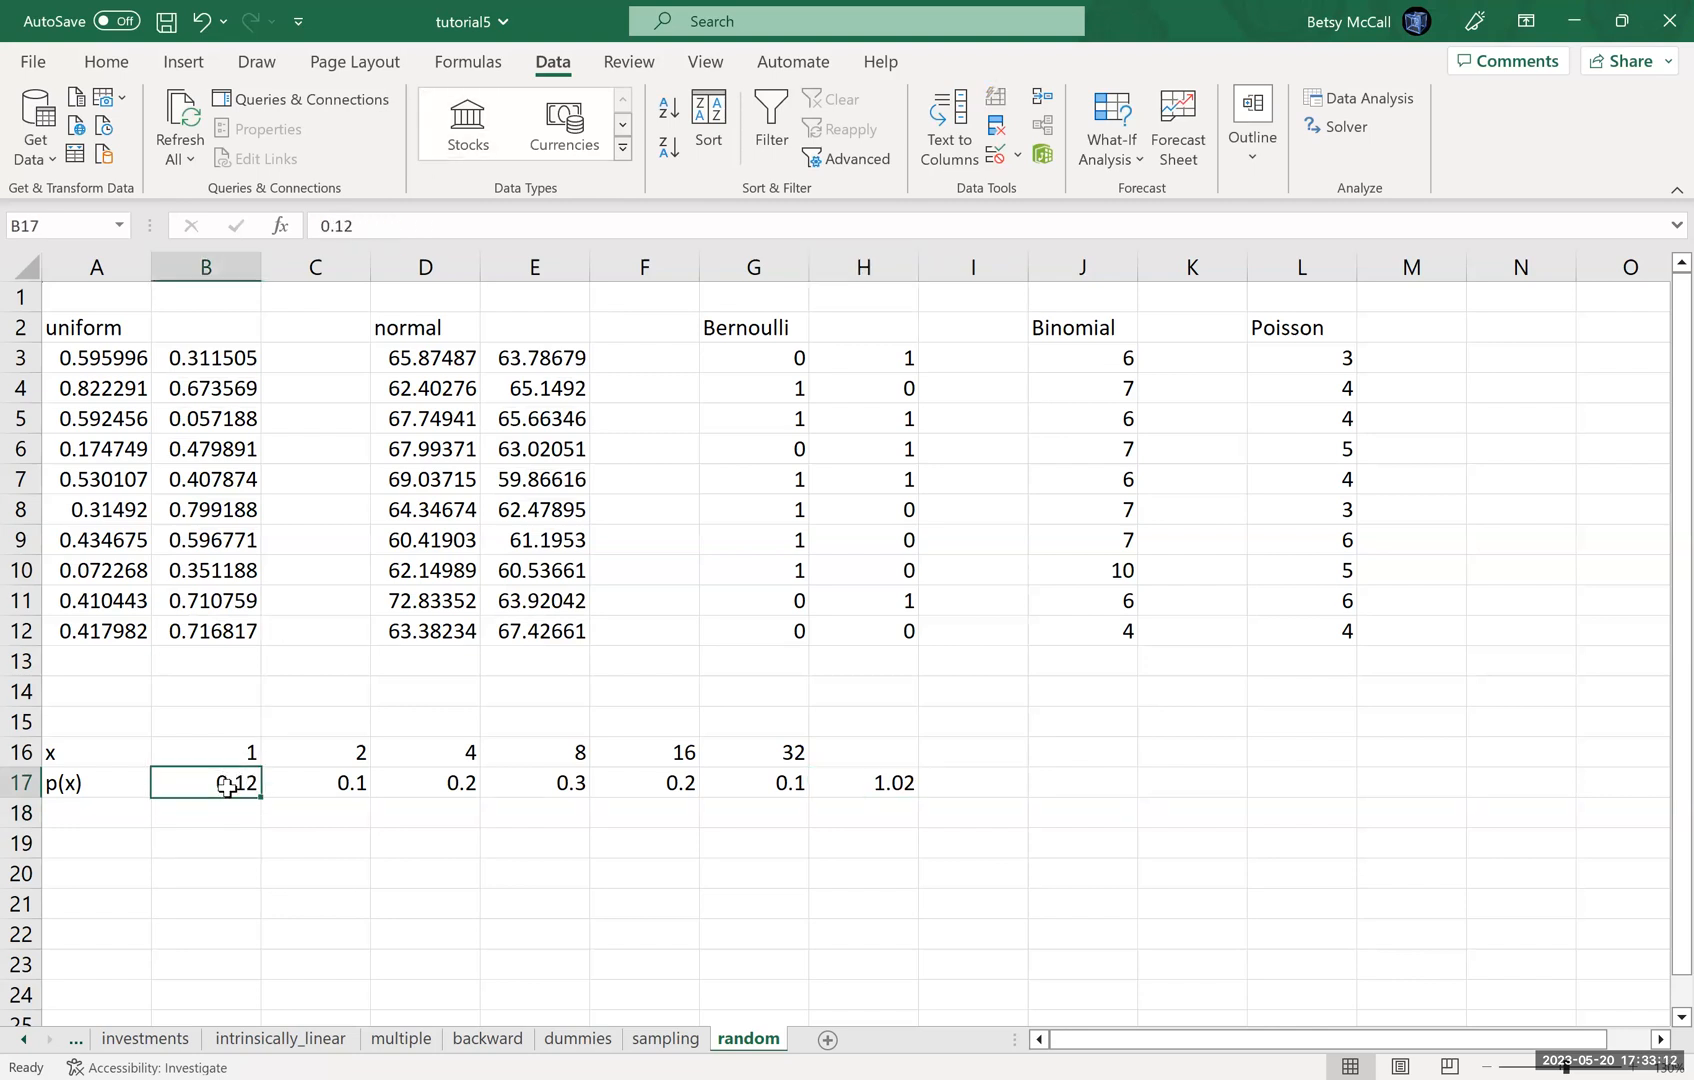
pyautogui.click(360, 227)
pyautogui.press('BackSpace')
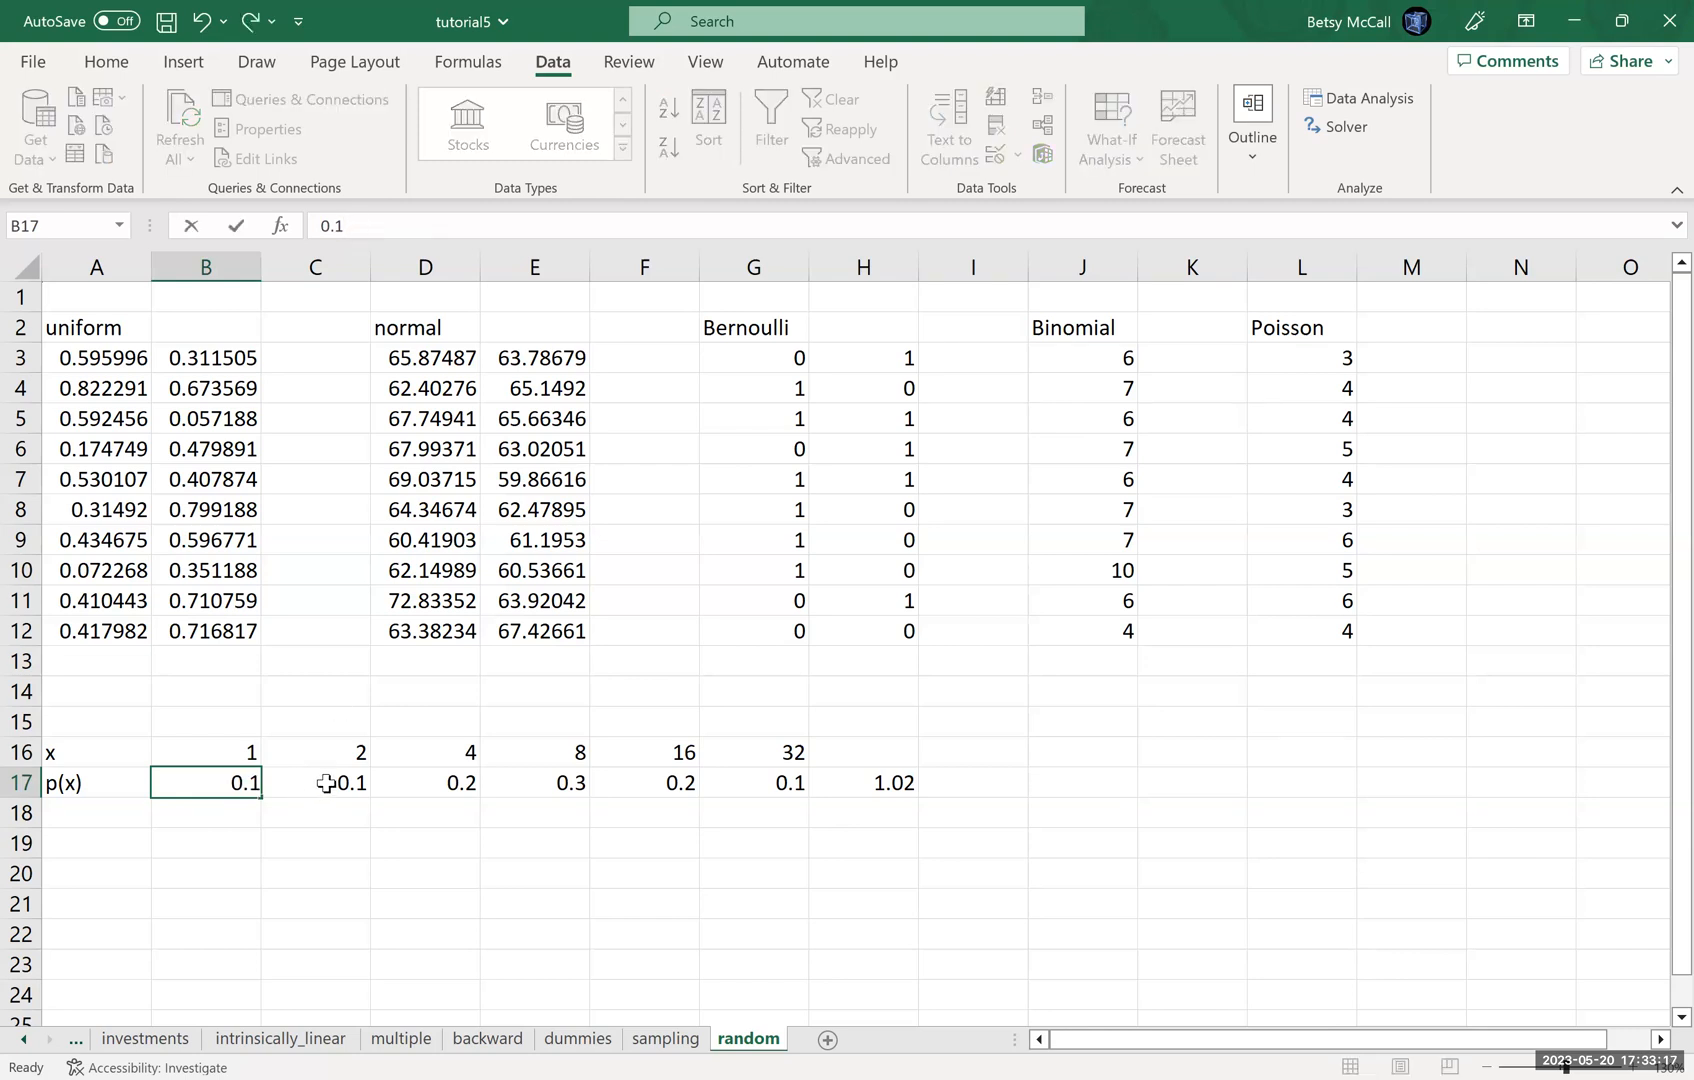
pyautogui.press('Return')
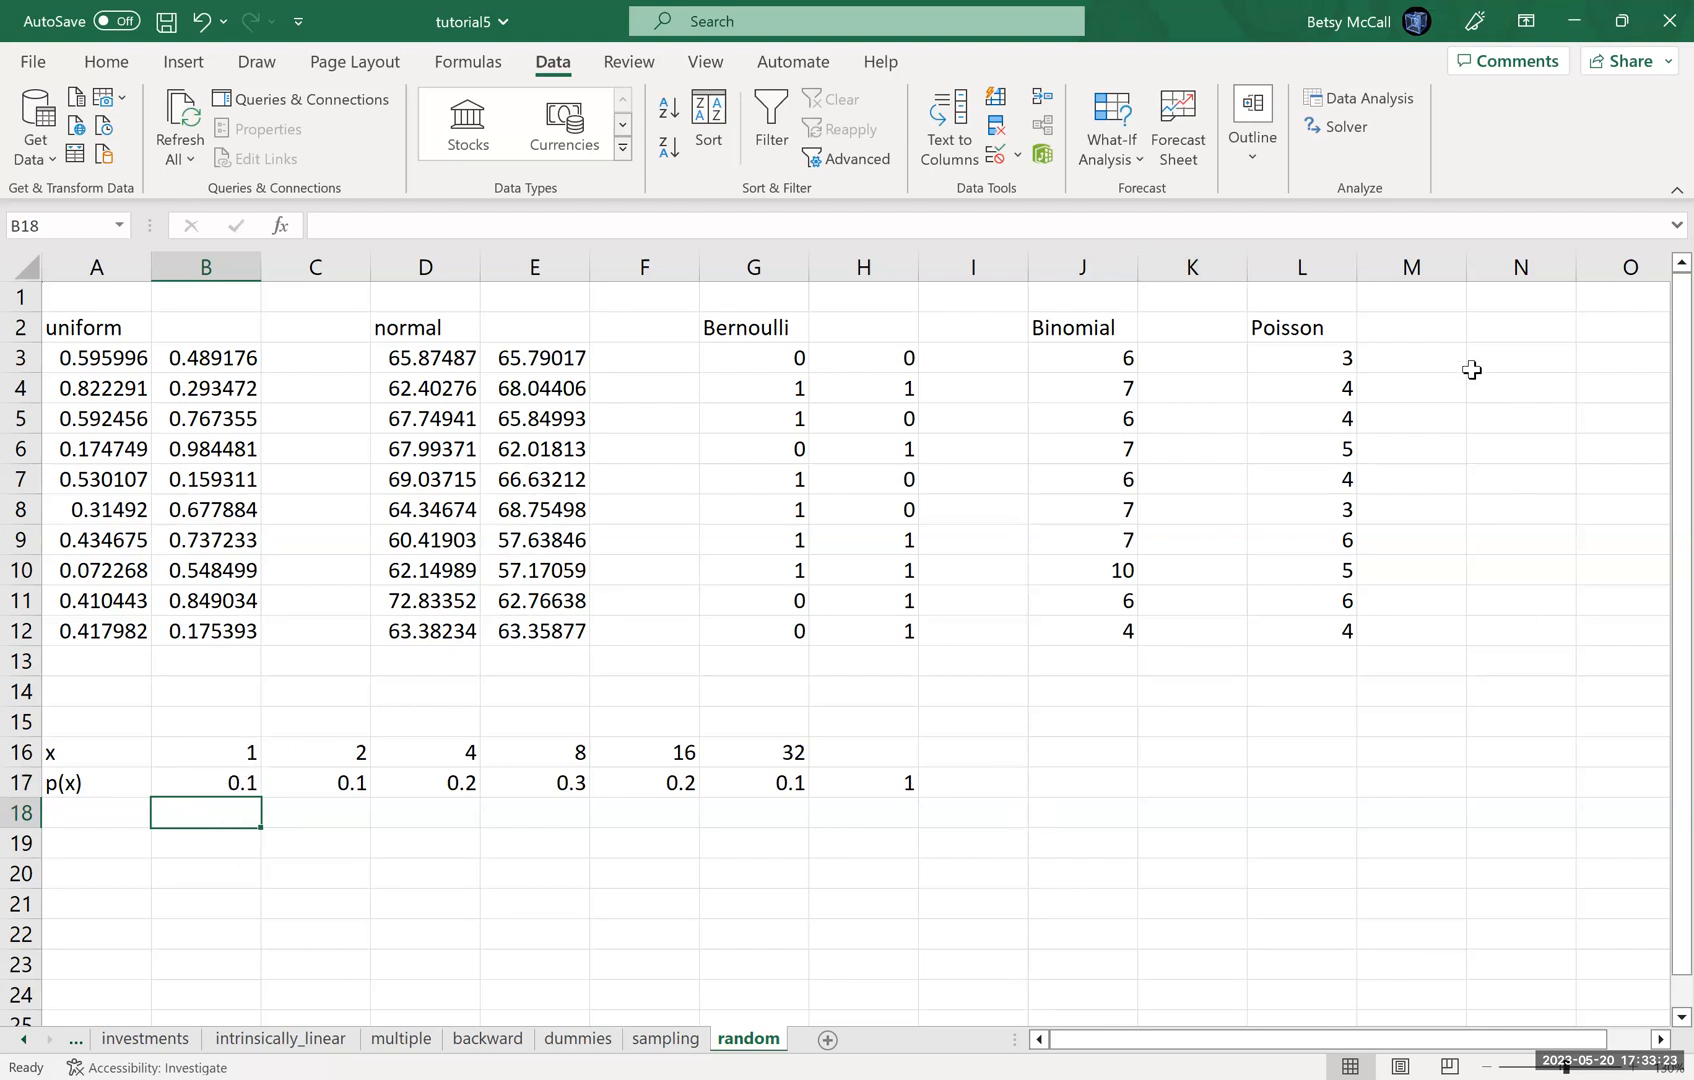
# Label cell N2 "Discrete" as the heading for a new column of random numbers
pyautogui.click(1500, 327)
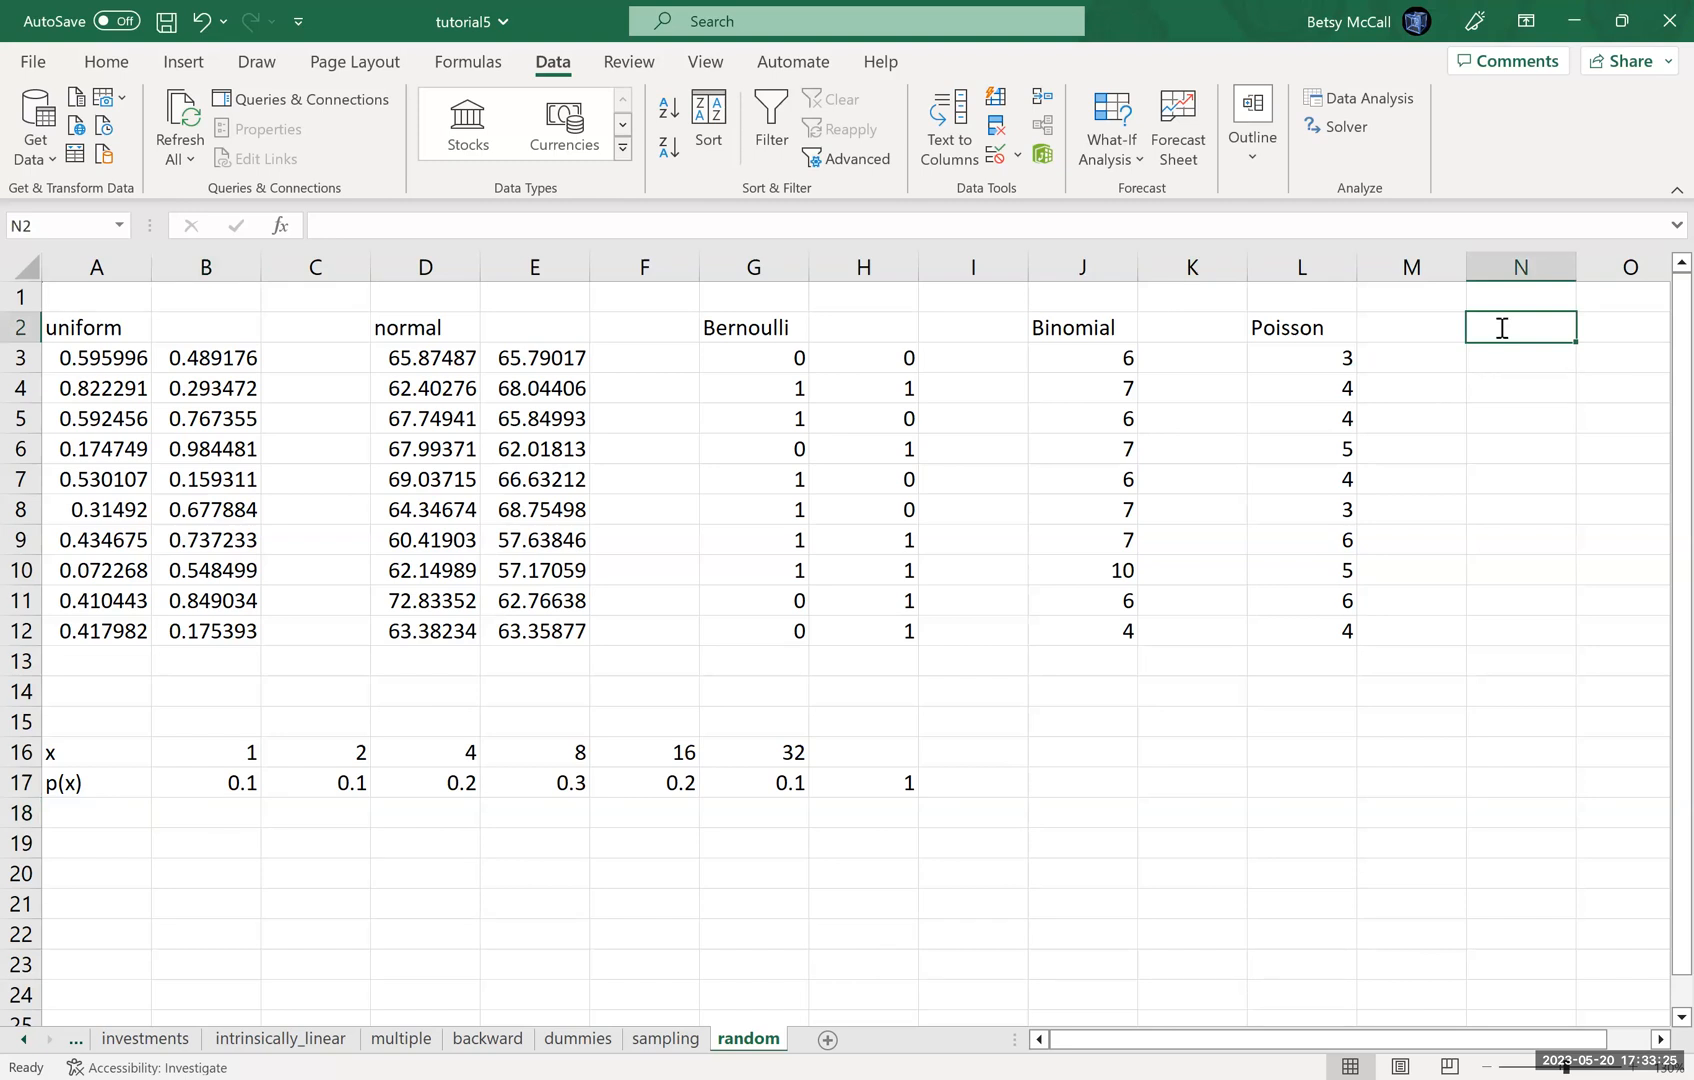
pyautogui.write('Discrete')
pyautogui.press('Return')
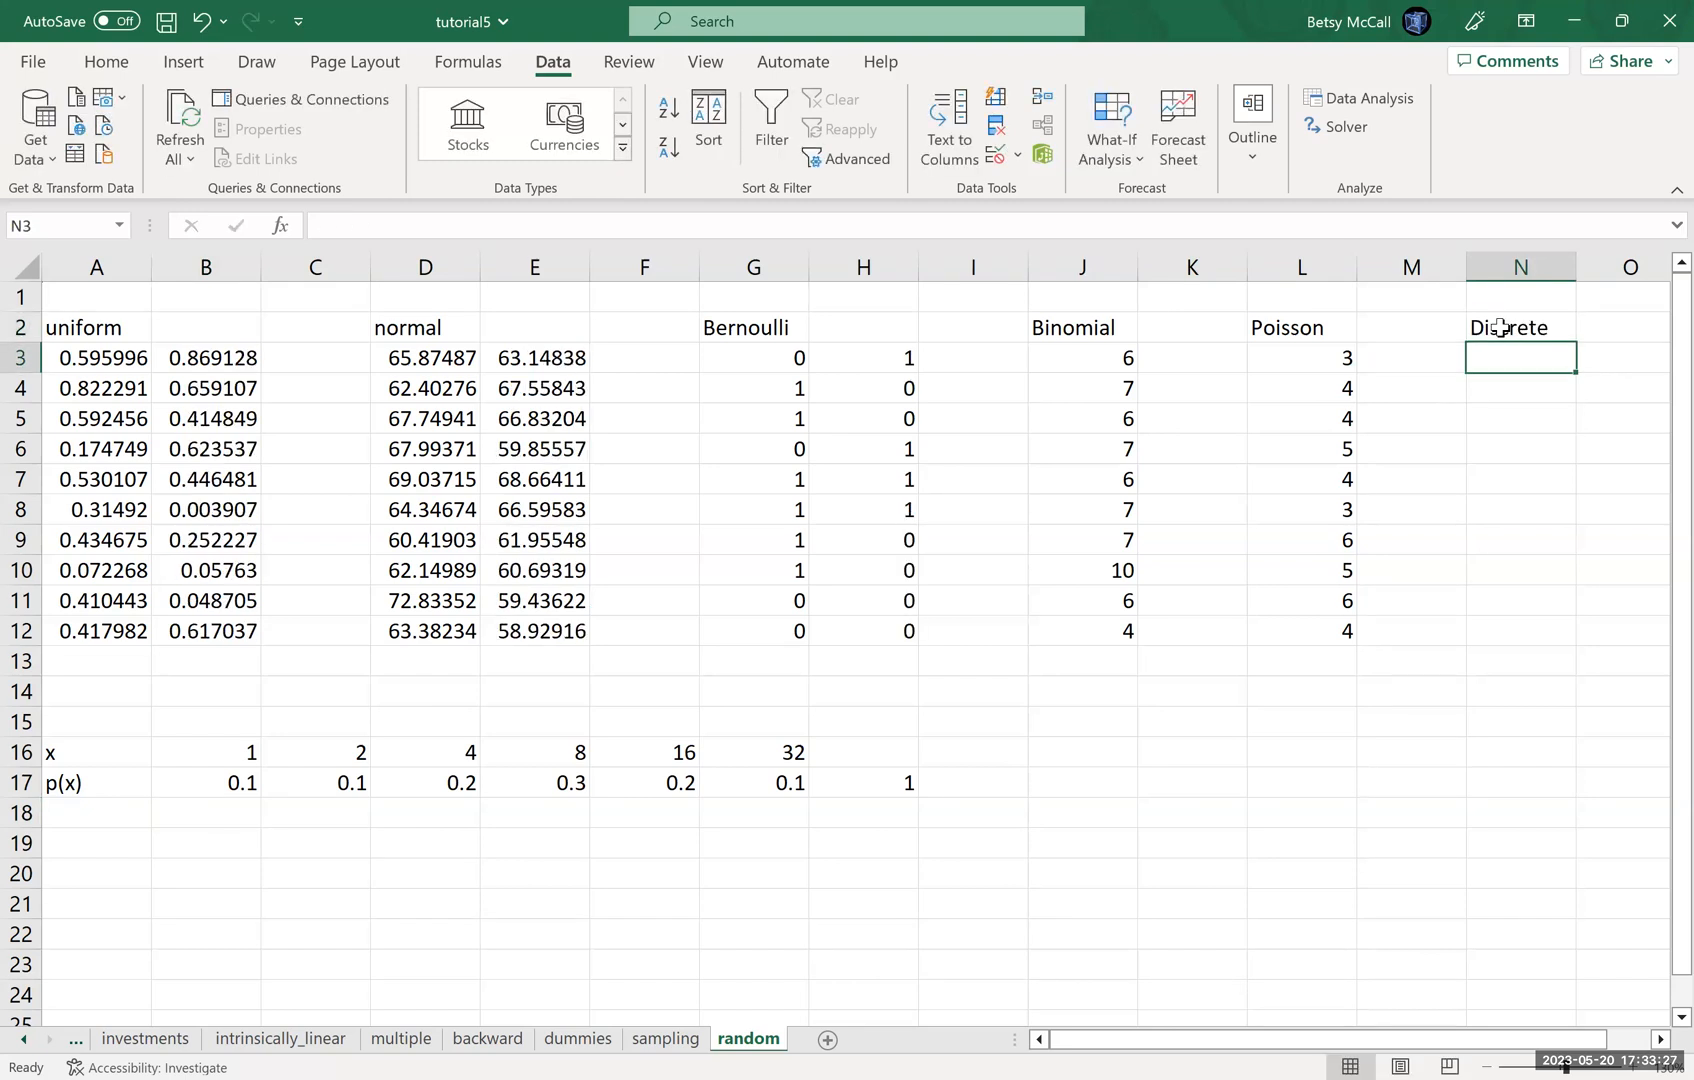
# Try to generate 10 Discrete random numbers with Random Number Generation, using input range B16:G17 and output range N3
pyautogui.click(1372, 99)
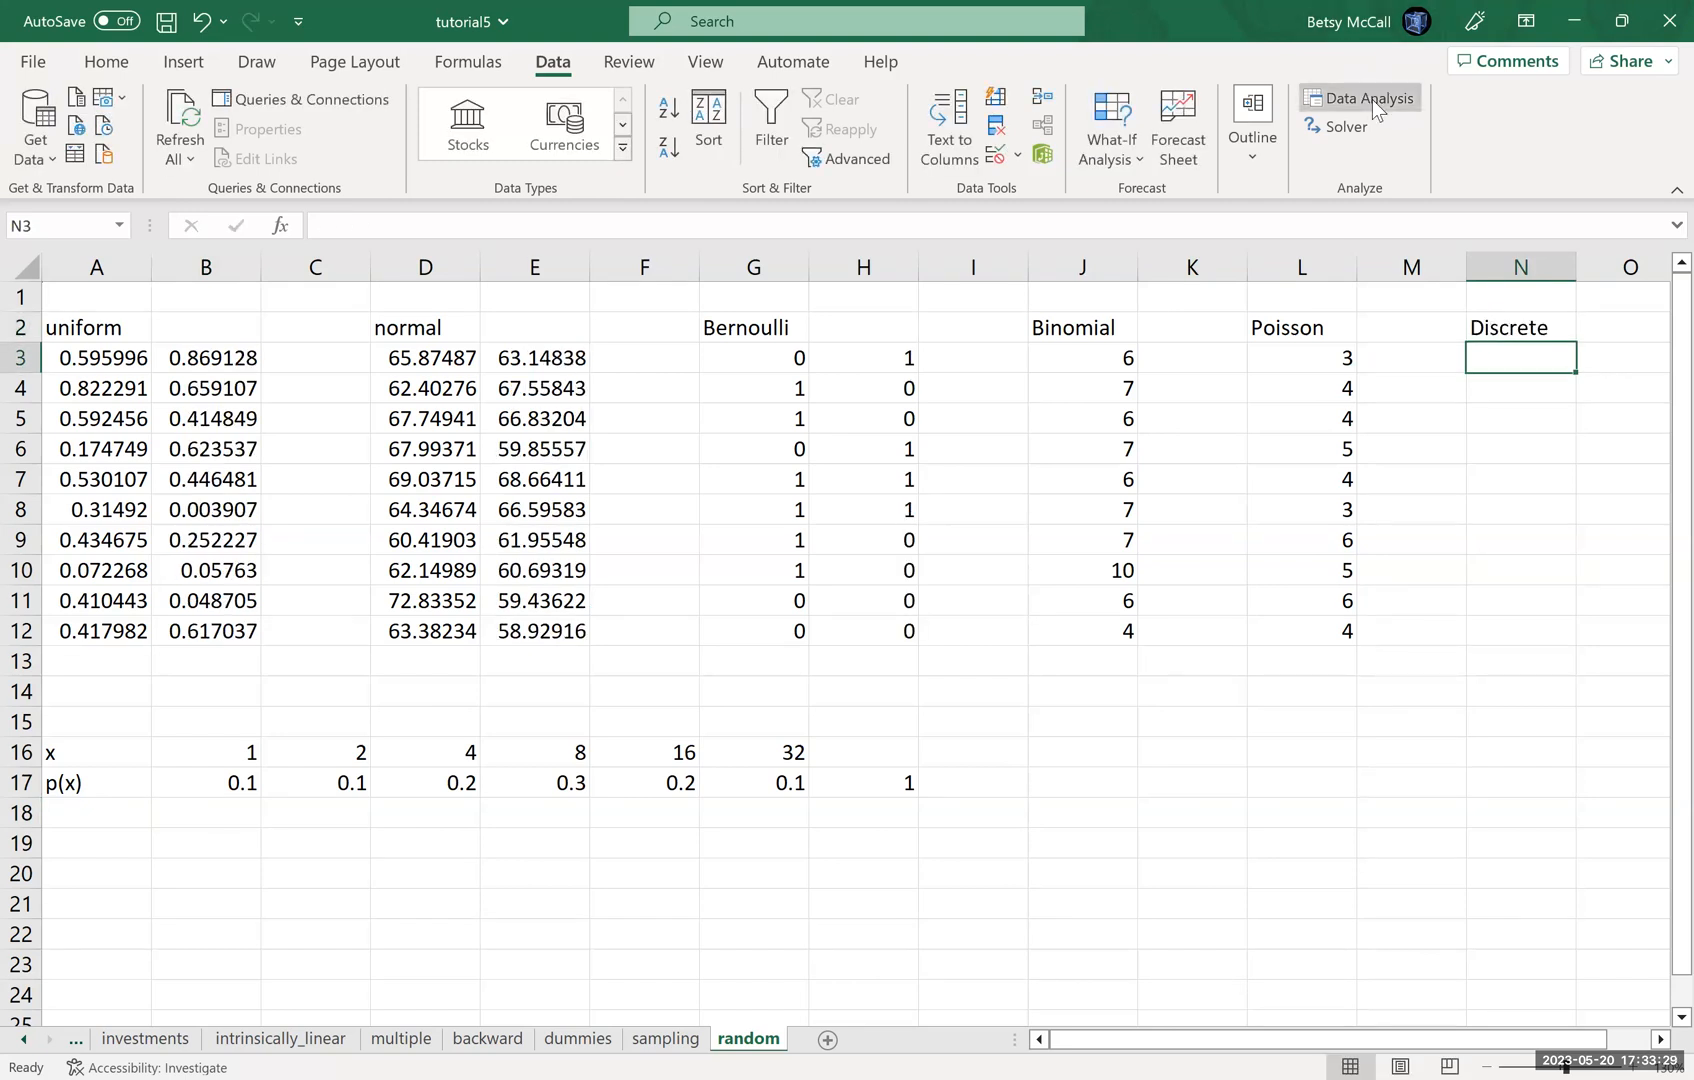
pyautogui.click(1360, 551)
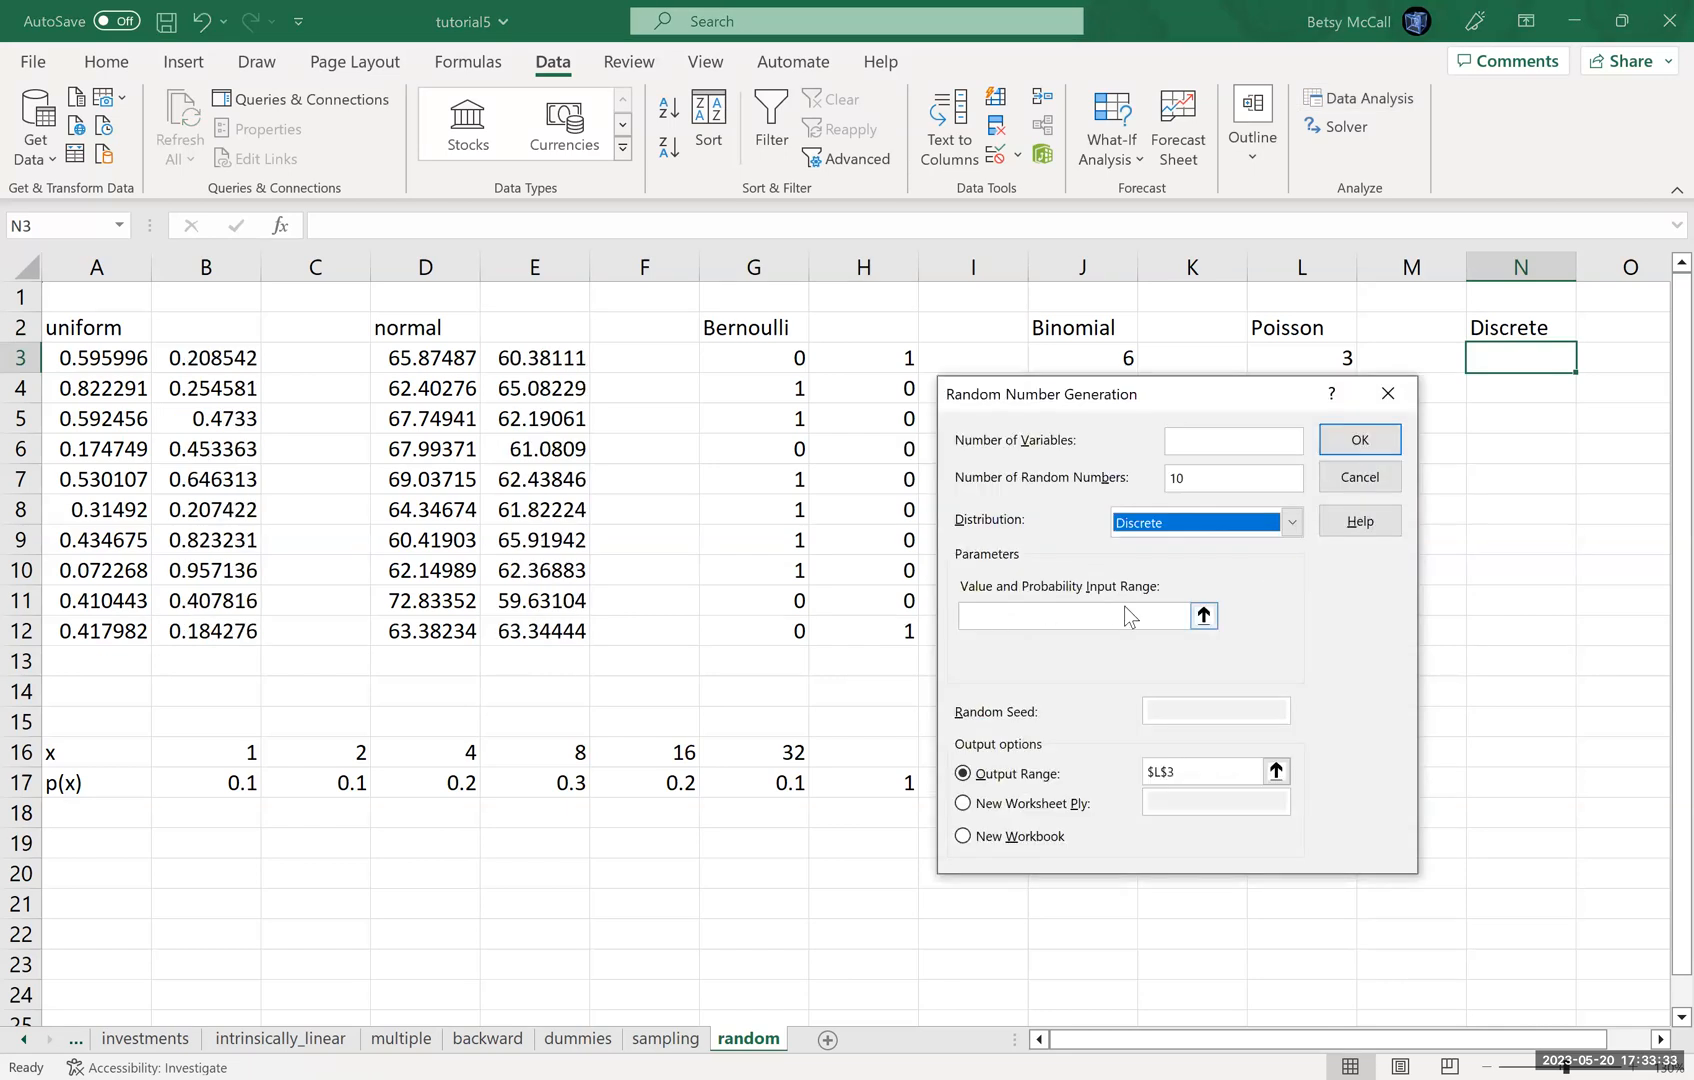
pyautogui.click(1203, 615)
pyautogui.click(205, 760)
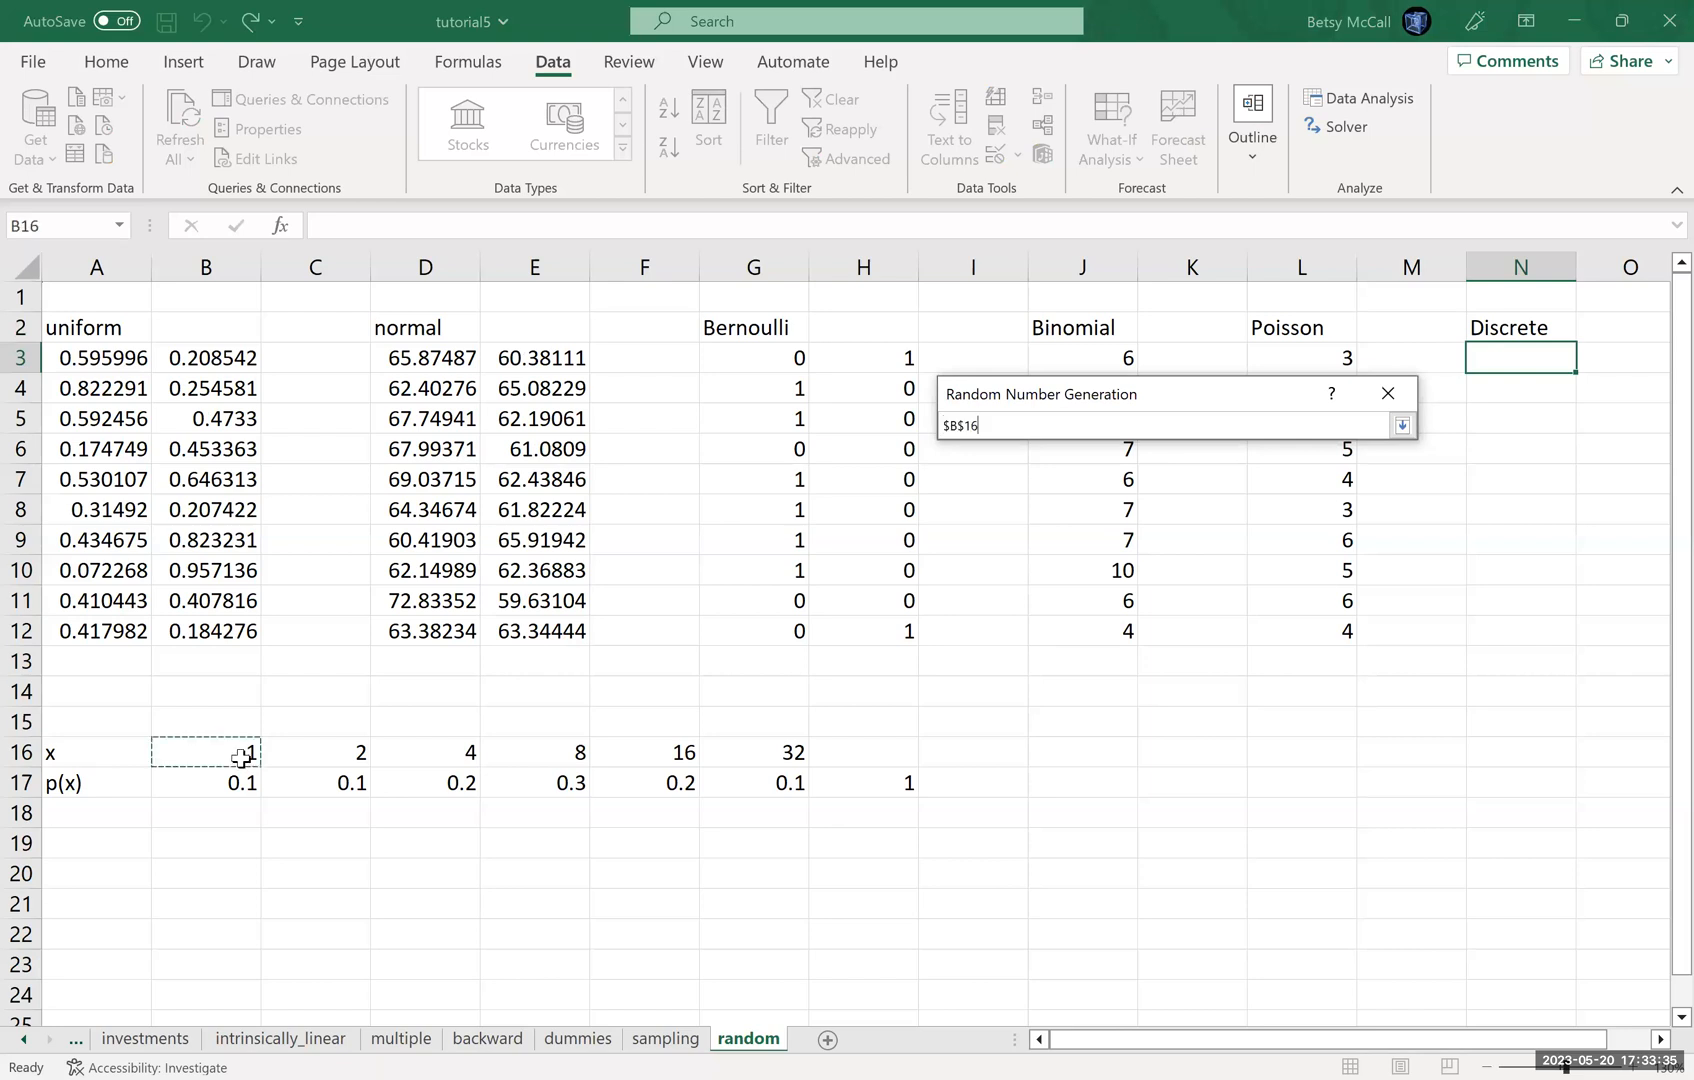
pyautogui.keyDown('shift'); pyautogui.click(737, 772); pyautogui.keyUp('shift')
pyautogui.click(1403, 426)
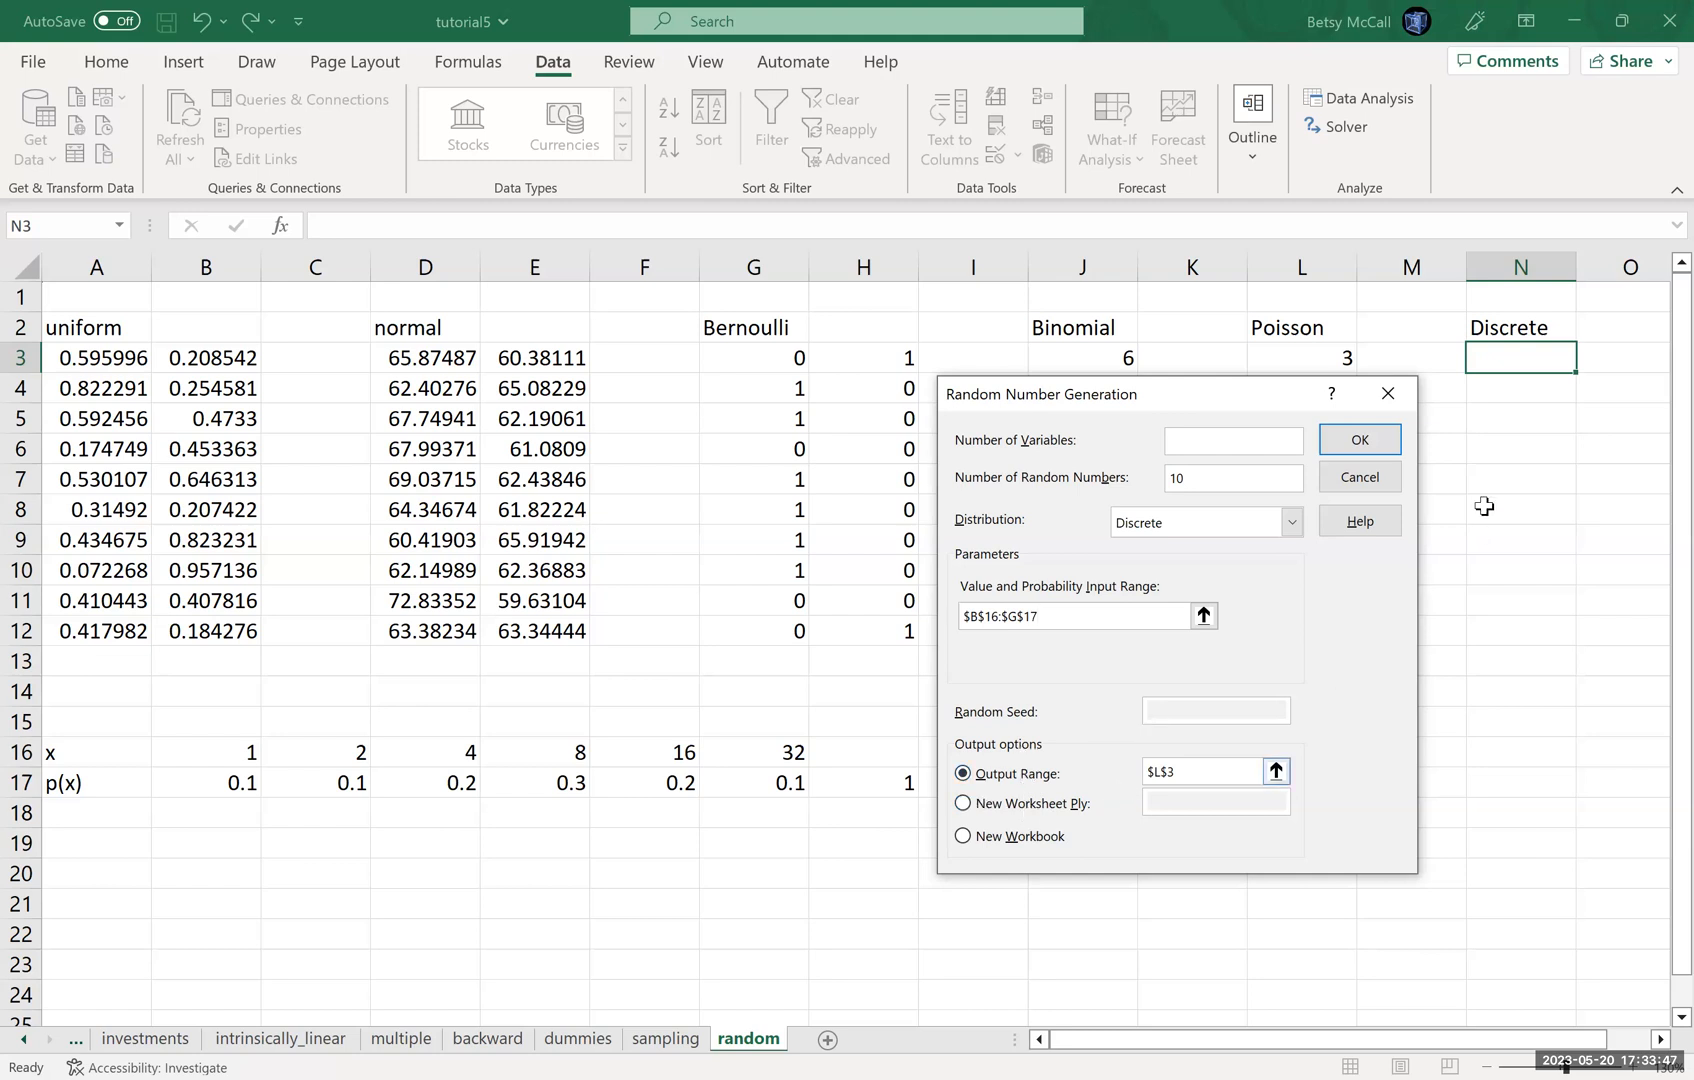
pyautogui.click(1277, 771)
pyautogui.click(1512, 360)
pyautogui.click(1403, 425)
pyautogui.click(1357, 441)
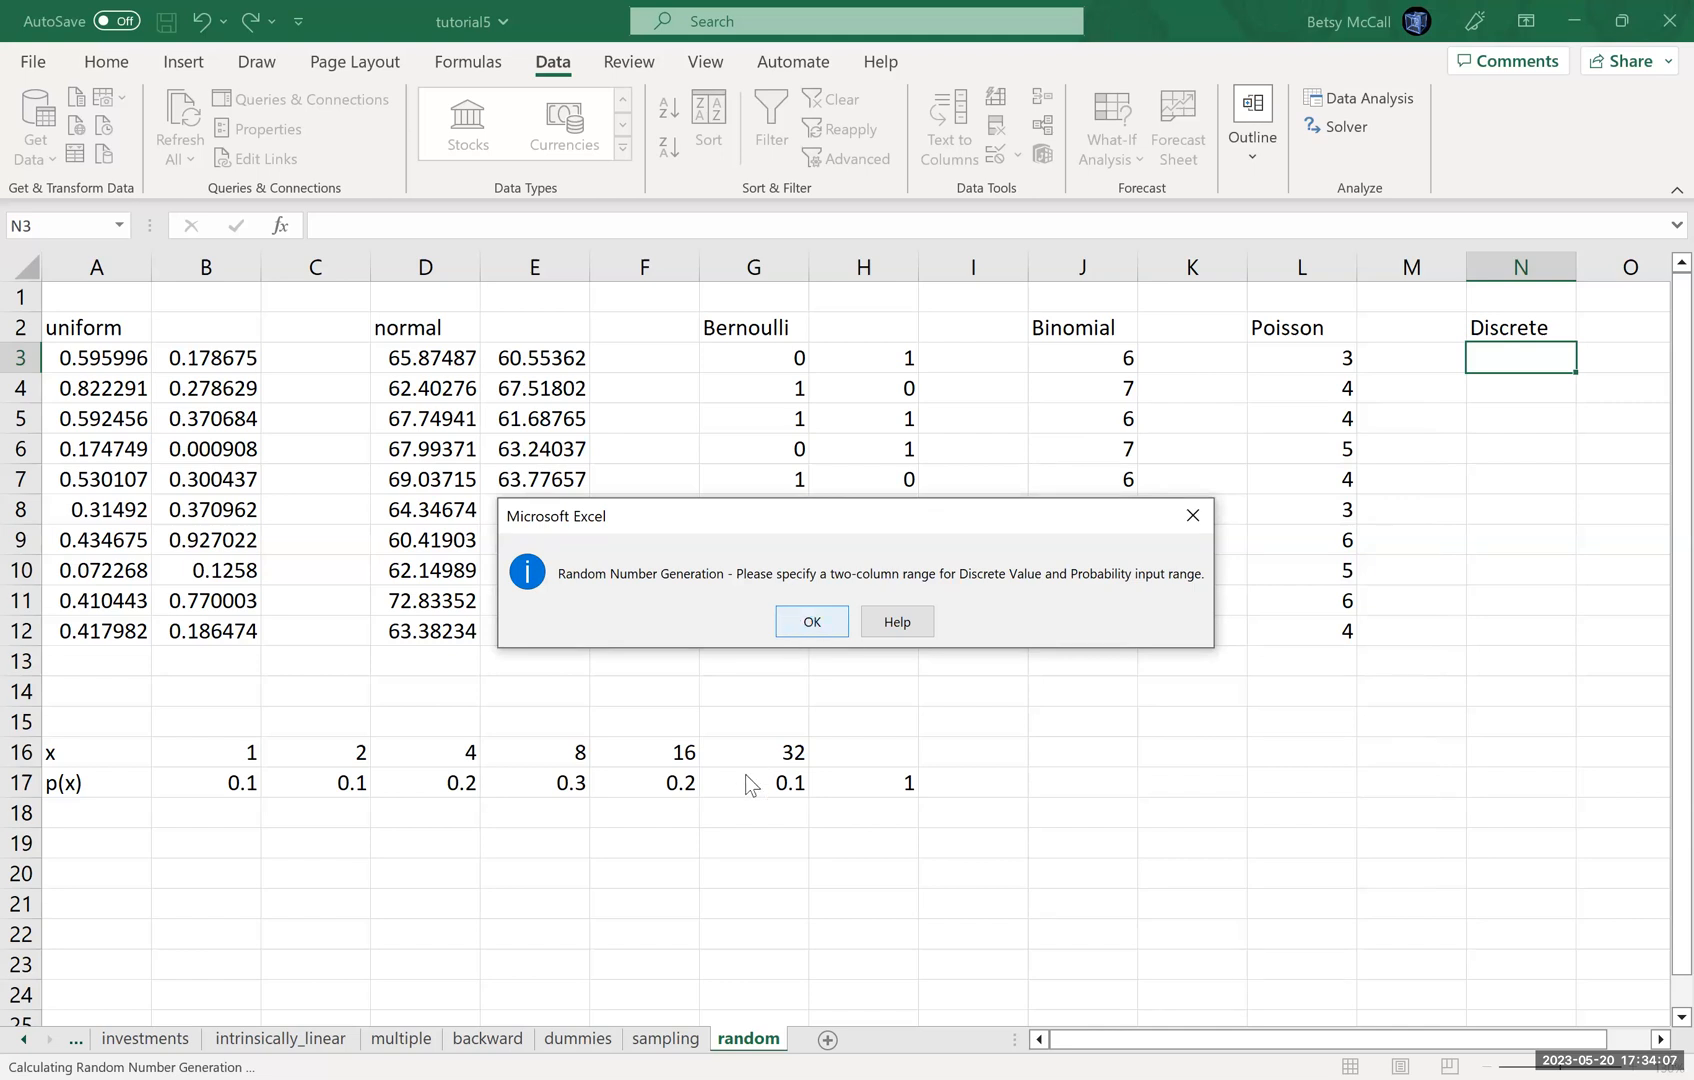
pyautogui.press('Return')
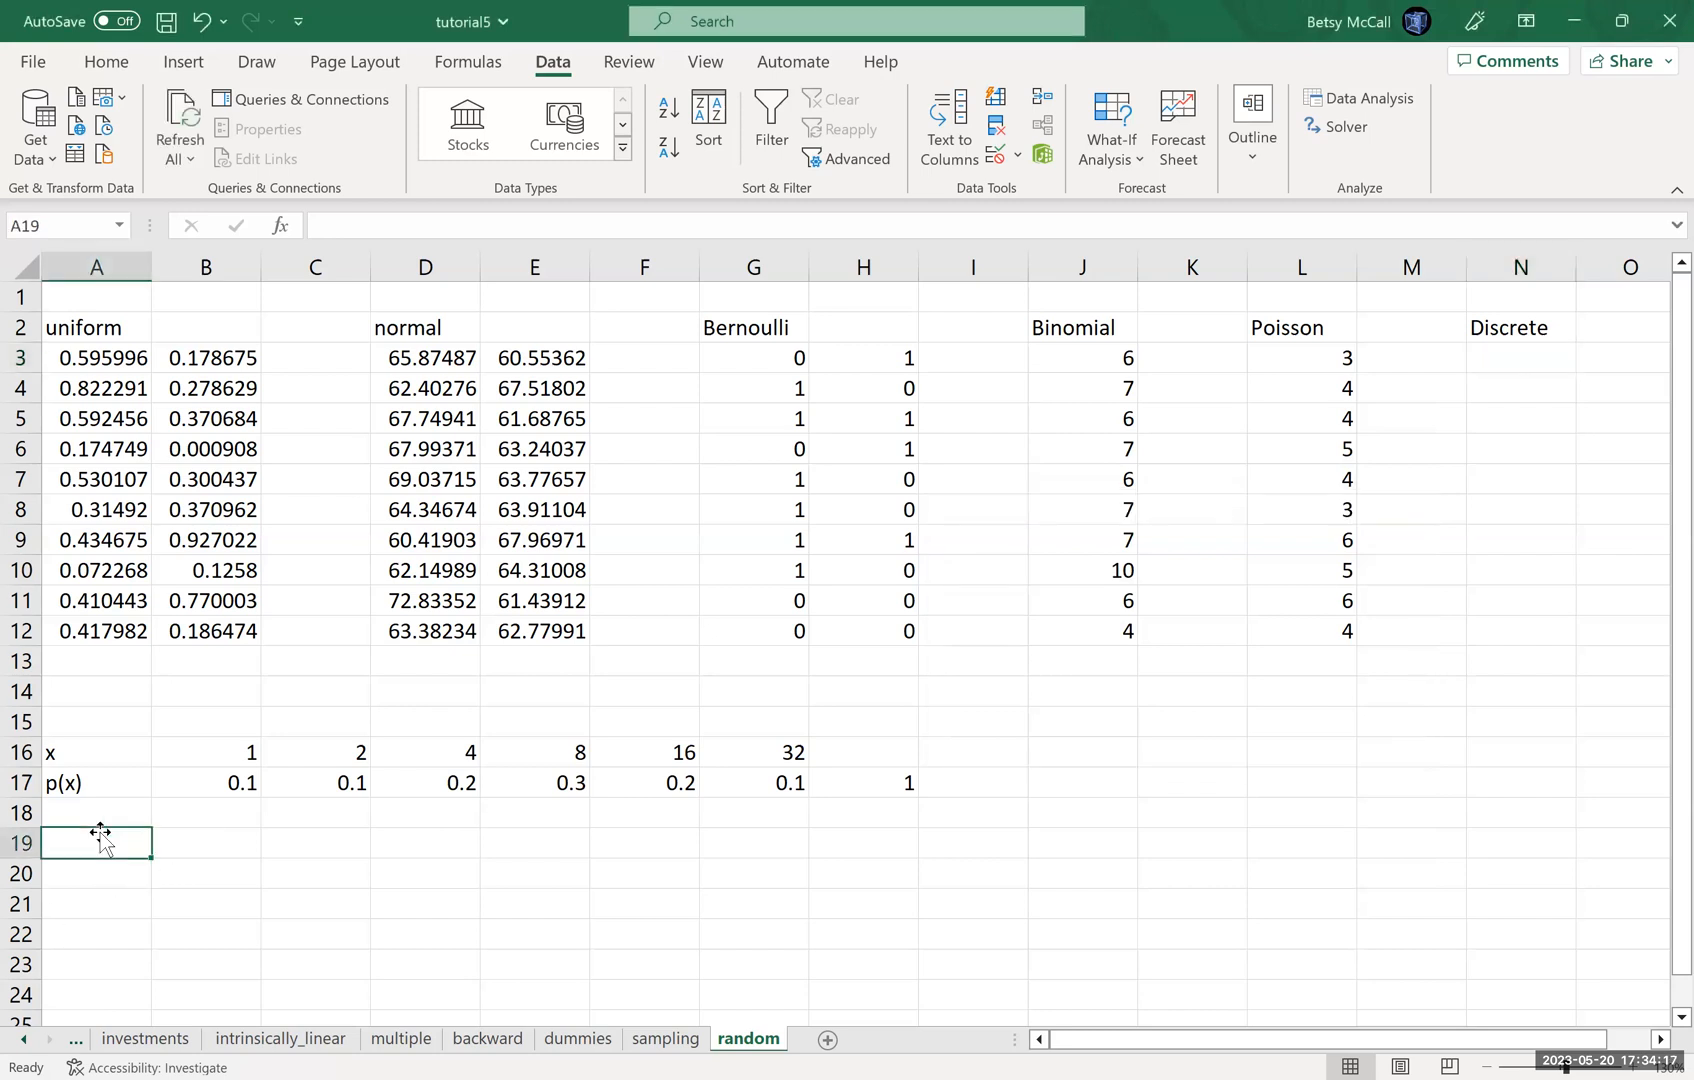
# Start a vertical table with the heading "x" in A19 and the values 1, 2, 4, 8, 16 and 32 in A20 through A25
pyautogui.write('x')
pyautogui.press('Return')
pyautogui.write('1')
pyautogui.press('Return')
pyautogui.write('2')
pyautogui.press('Return')
pyautogui.write('4')
pyautogui.press('Return')
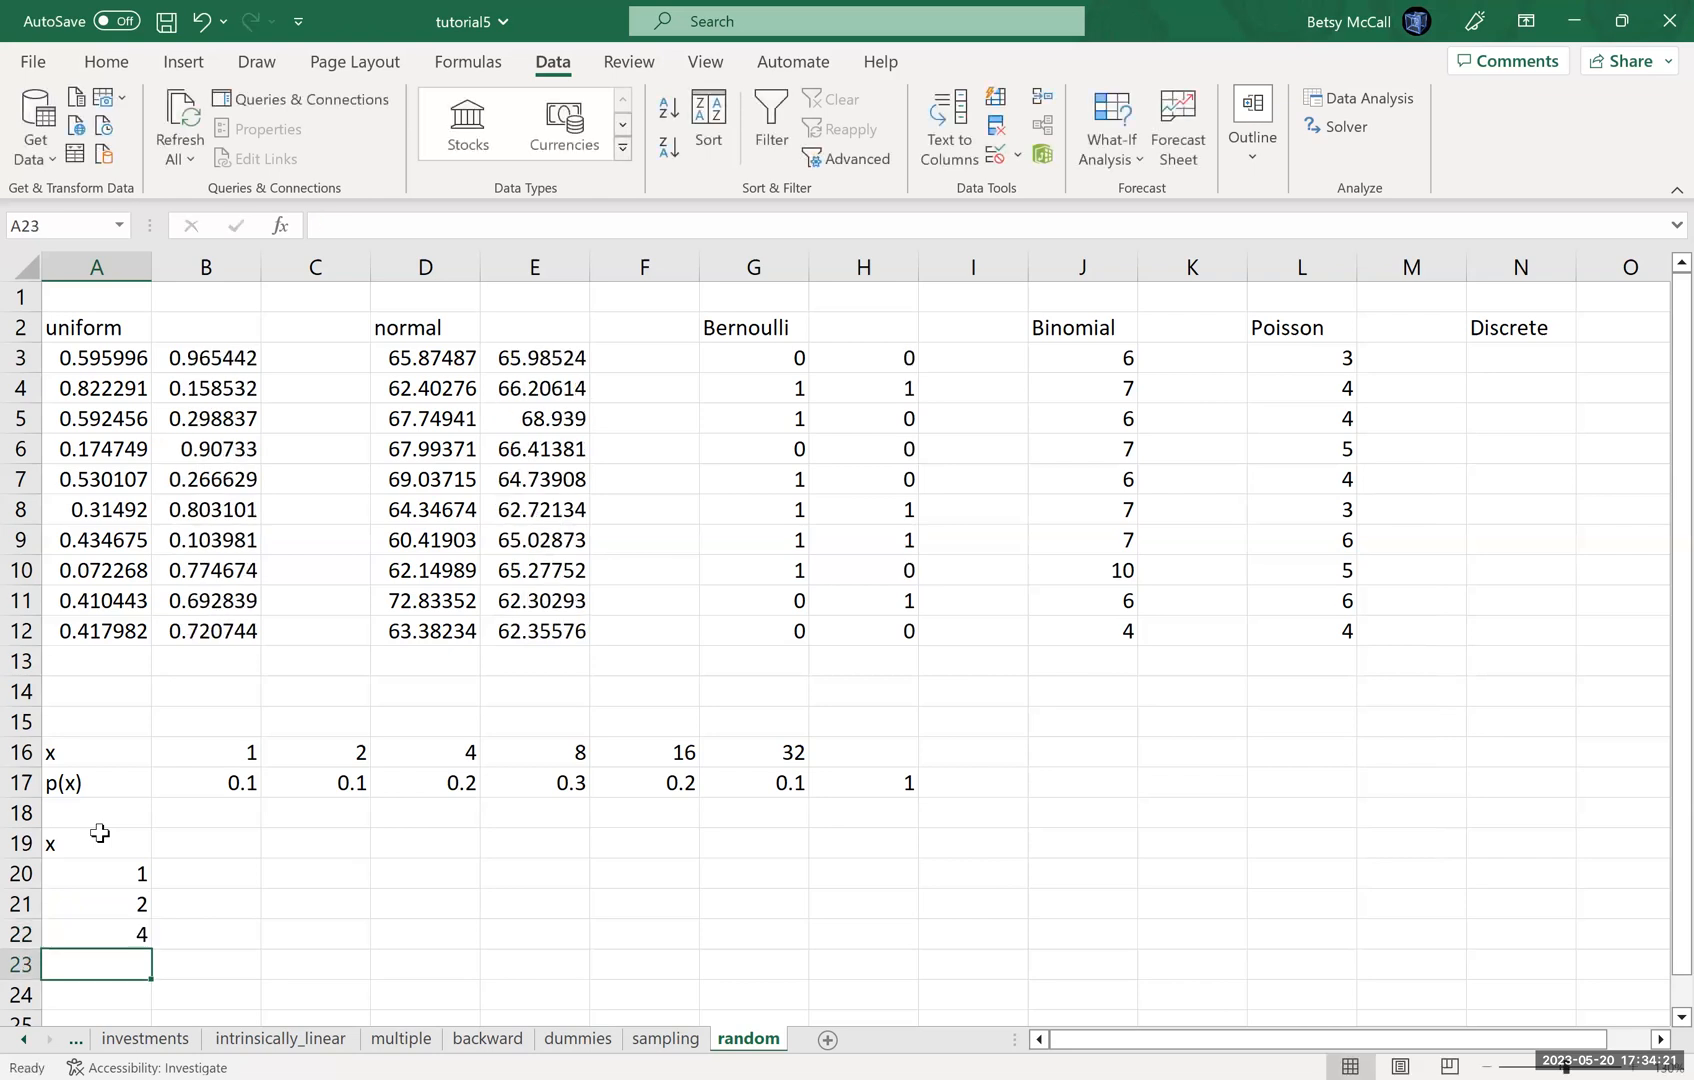
pyautogui.write('8')
pyautogui.press('Return')
pyautogui.write('16')
pyautogui.press('Return')
pyautogui.write('32')
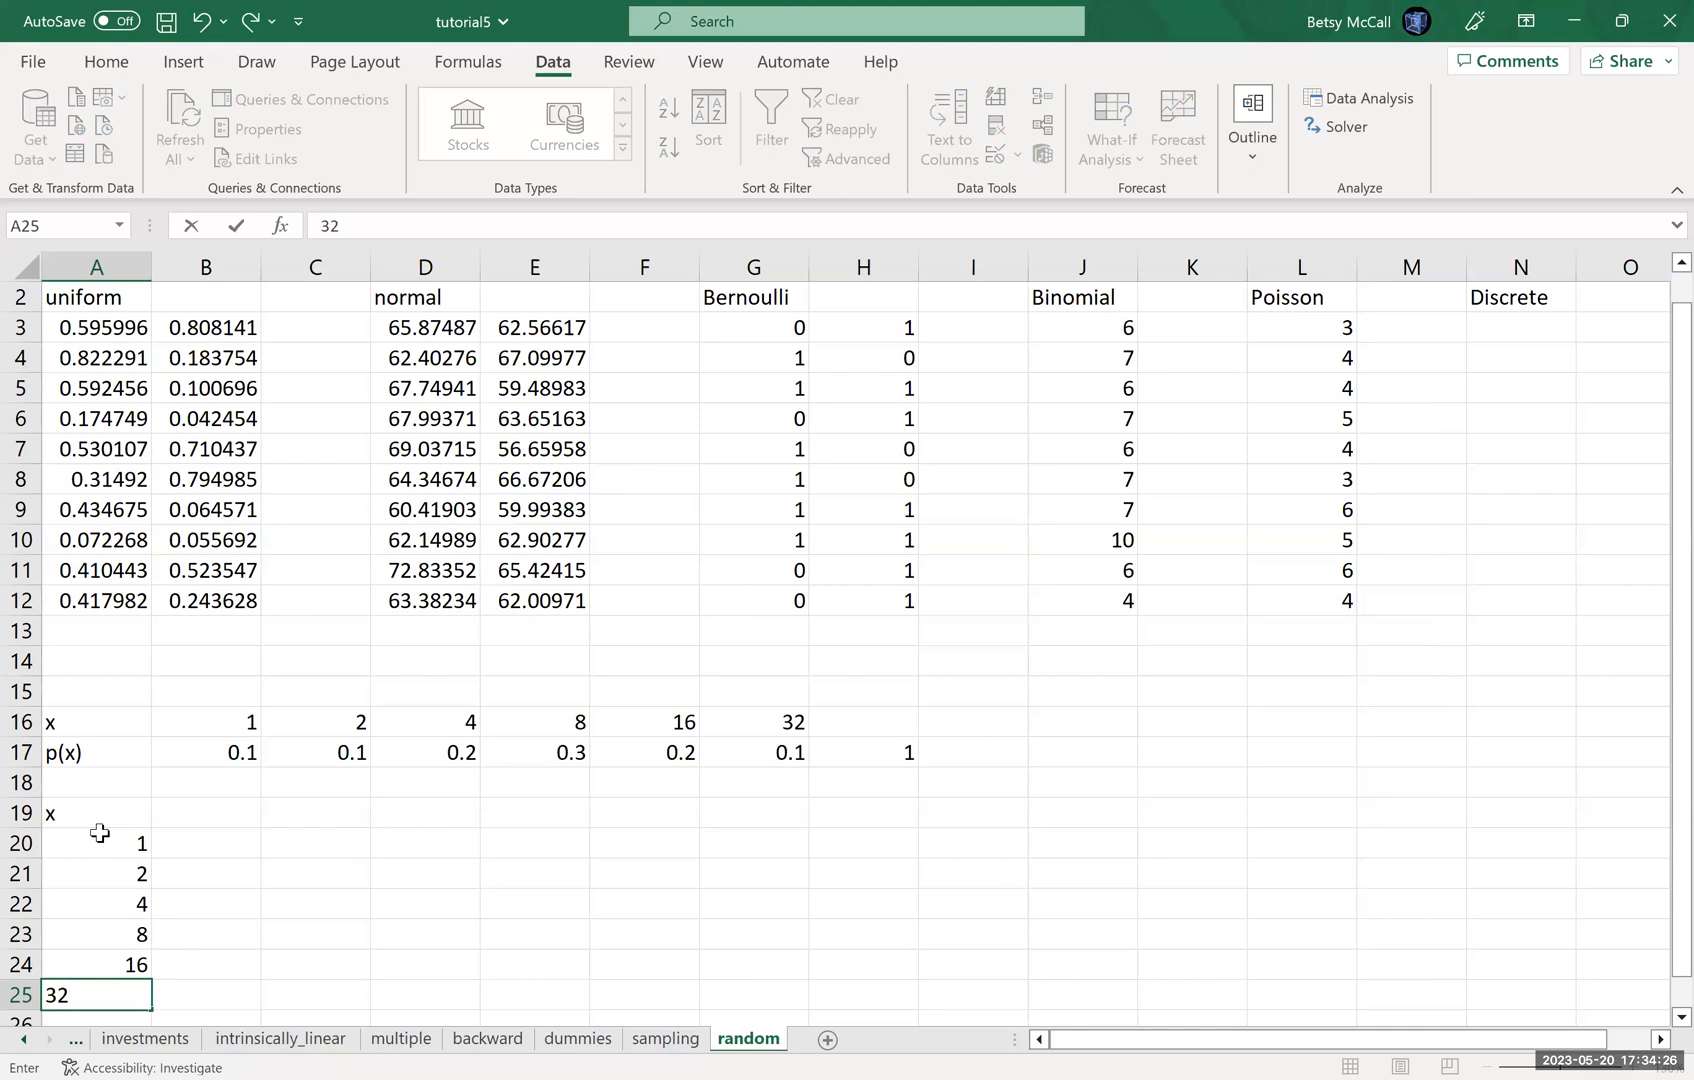
pyautogui.press('Return')
# Add the heading "p(x)" in B19 and the probabilities 0.1, 0.1, 0.2, 0.3, 0.2 and 0.1 in B20 through B25
pyautogui.click(213, 779)
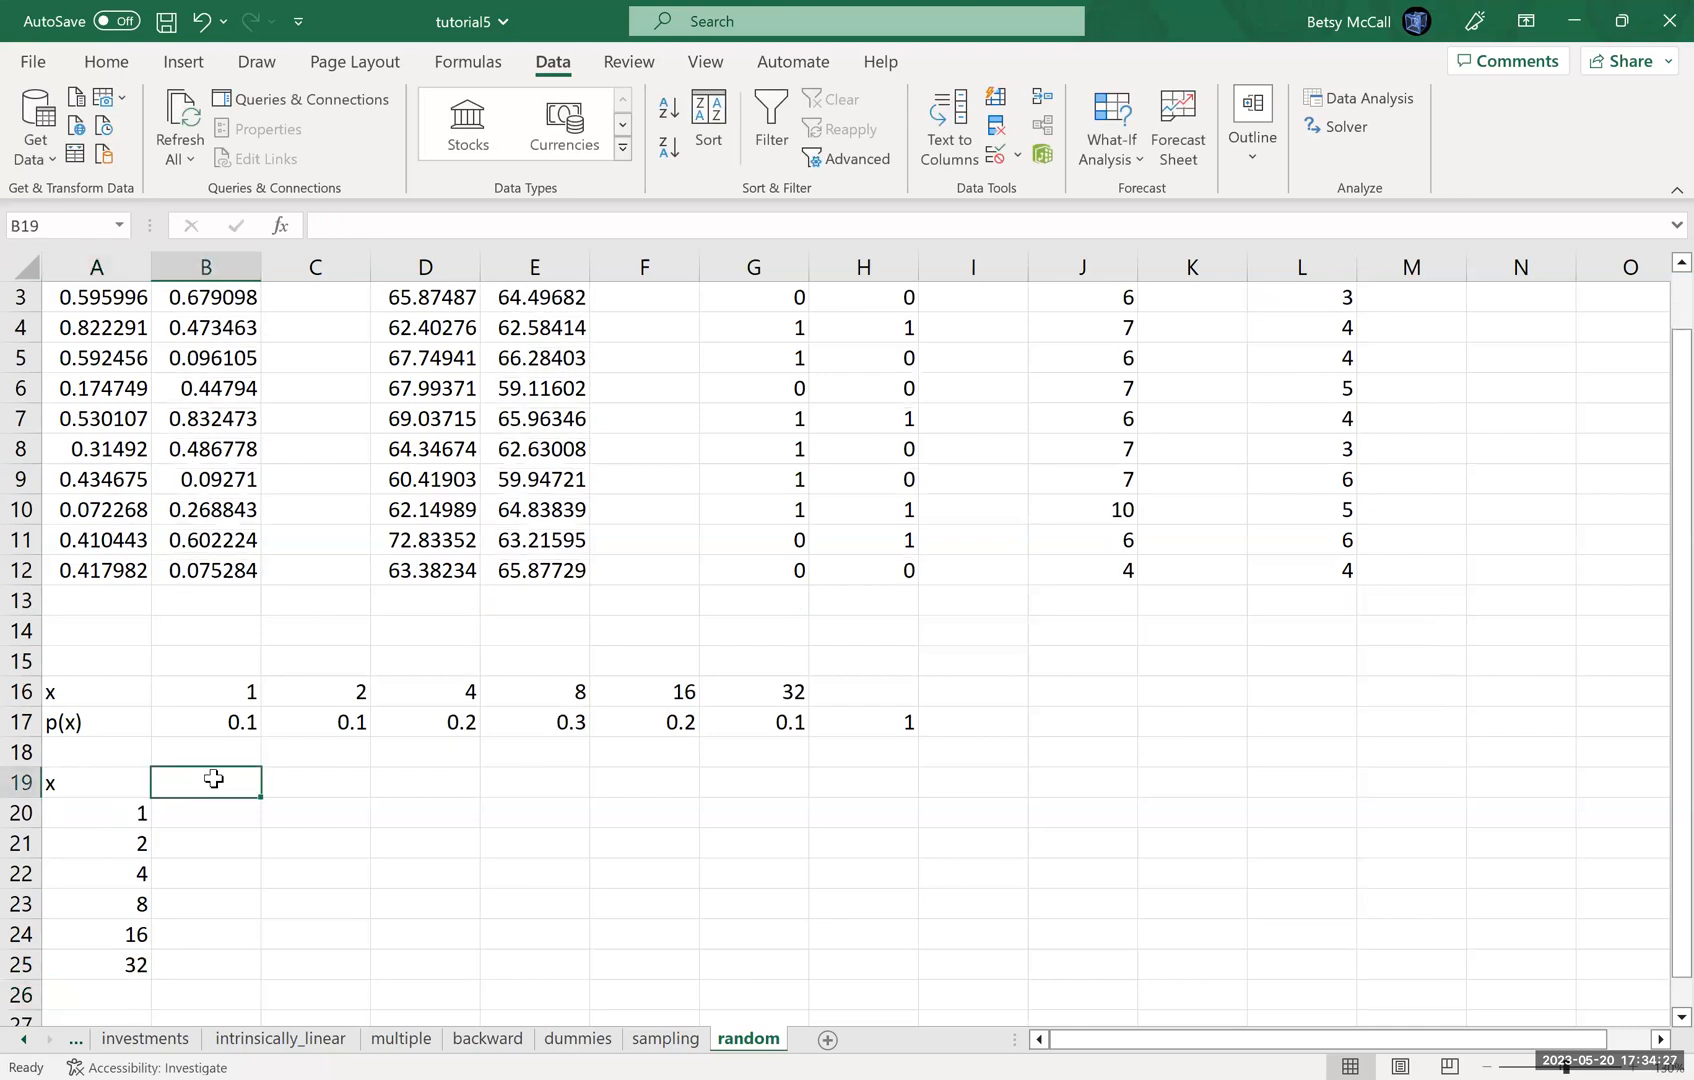
pyautogui.write('p(x)')
pyautogui.press('Return')
pyautogui.write('0.1')
pyautogui.press('Return')
pyautogui.write('0.1')
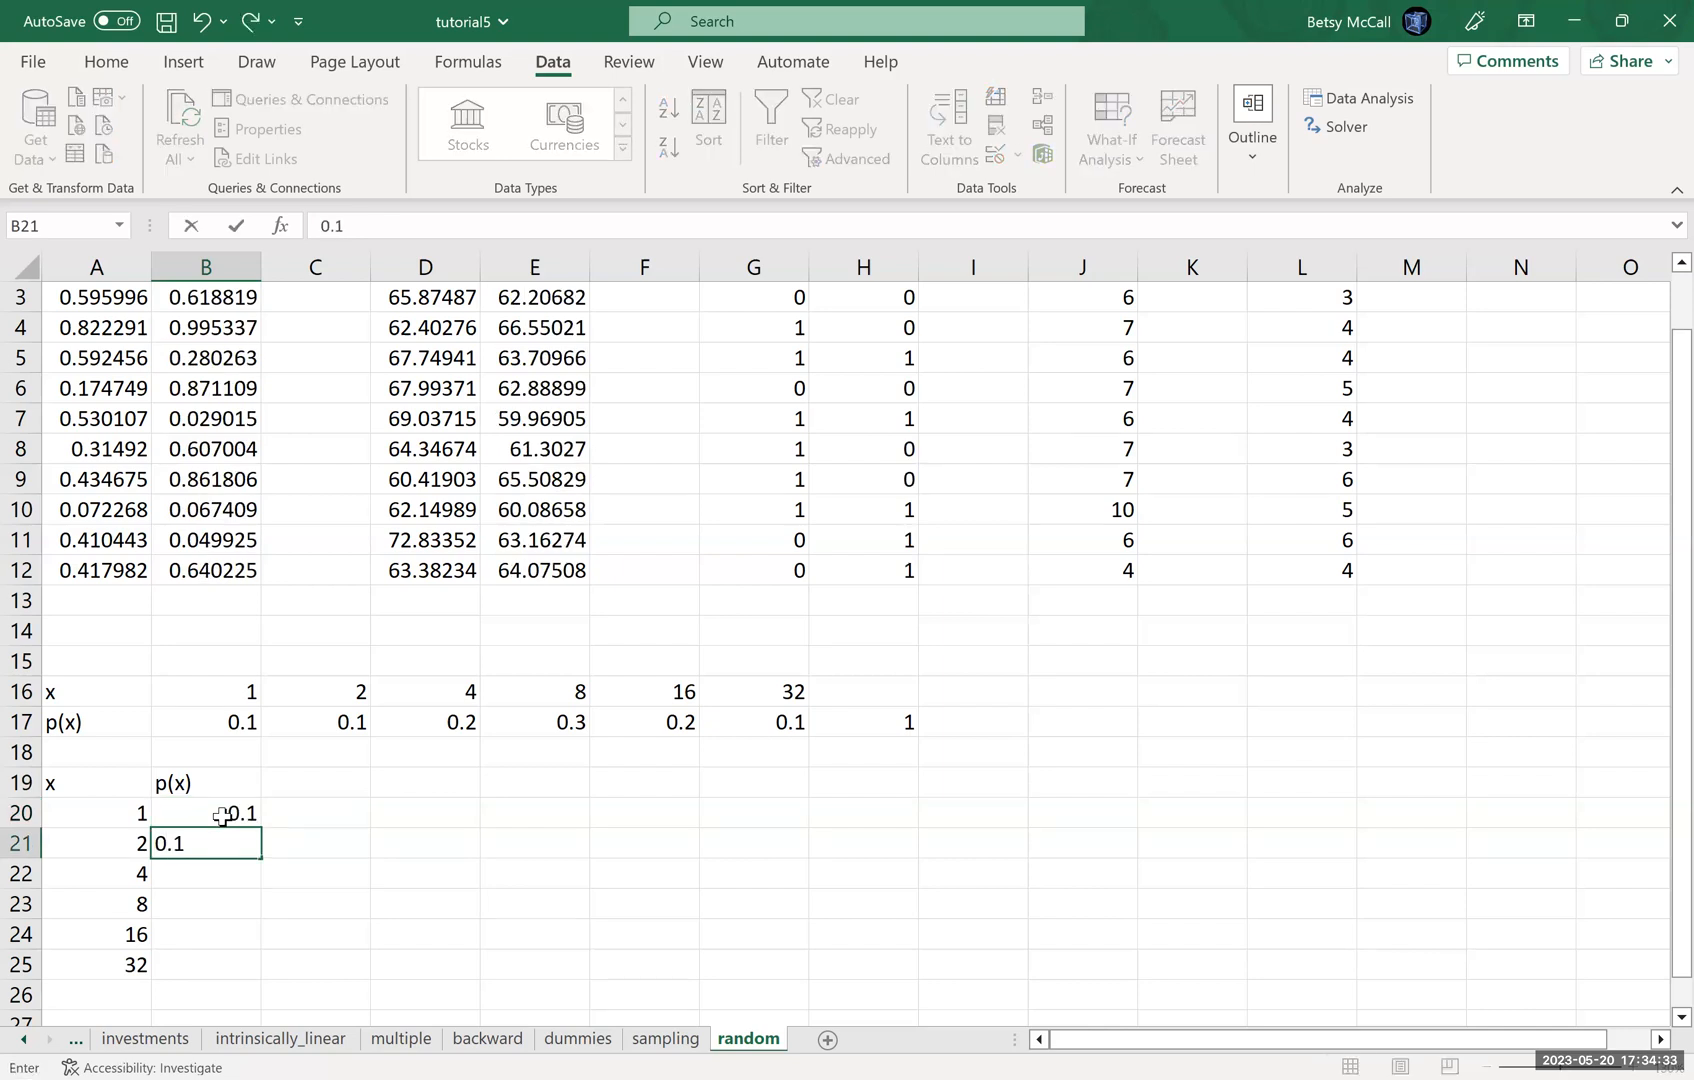
pyautogui.press('Return')
pyautogui.write('0.,')
pyautogui.press('BackSpace')
pyautogui.write('2')
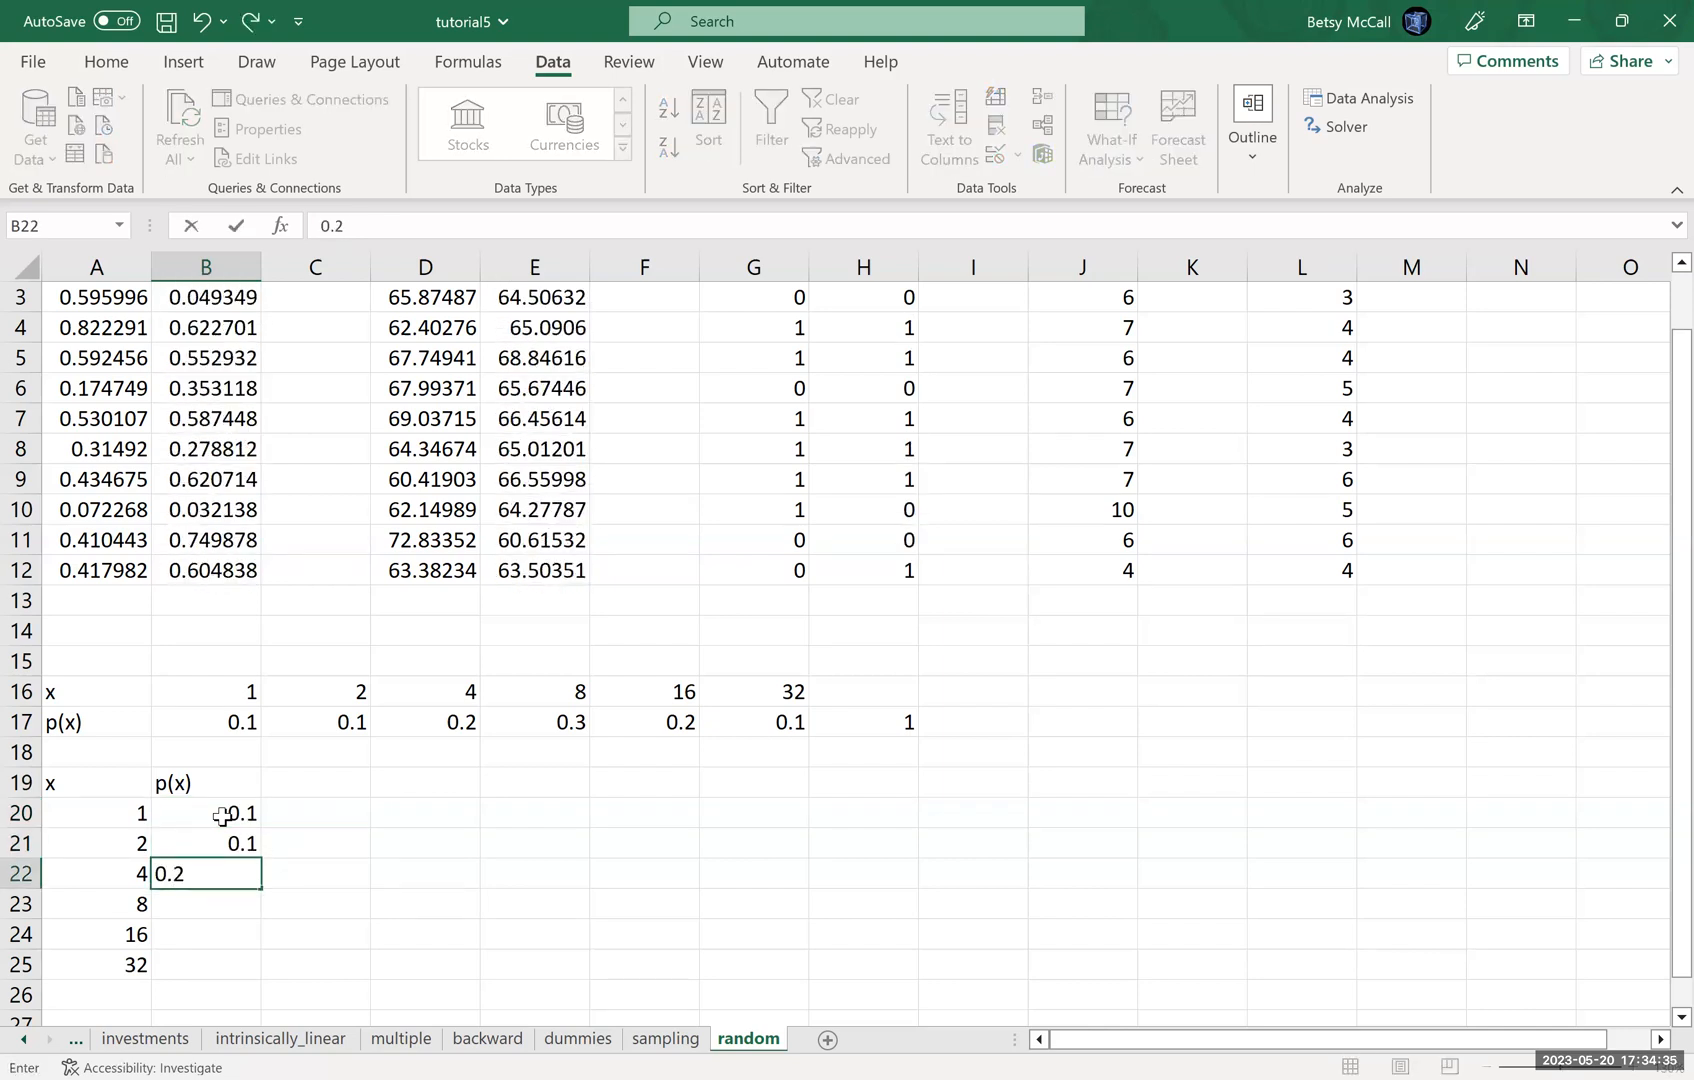
pyautogui.press('Return')
pyautogui.write('0.3')
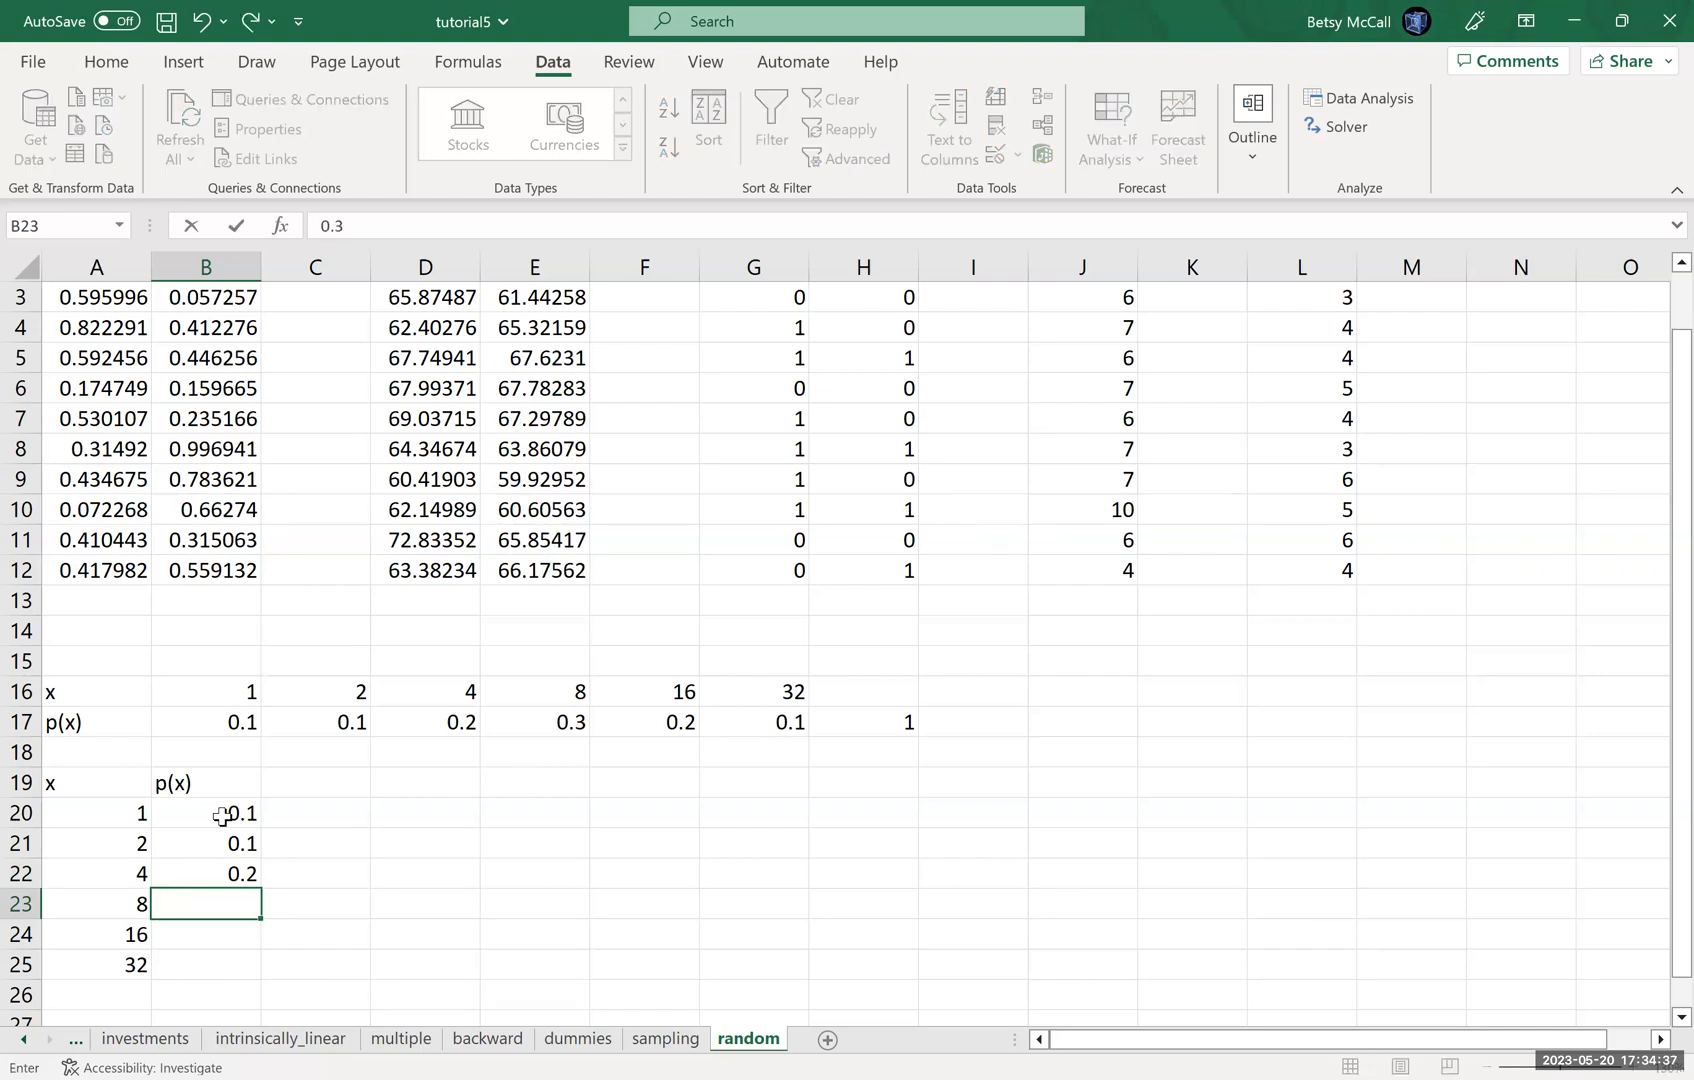
pyautogui.press('Return')
pyautogui.write('0.2')
pyautogui.press('Return')
pyautogui.write('0.1')
pyautogui.press('Return')
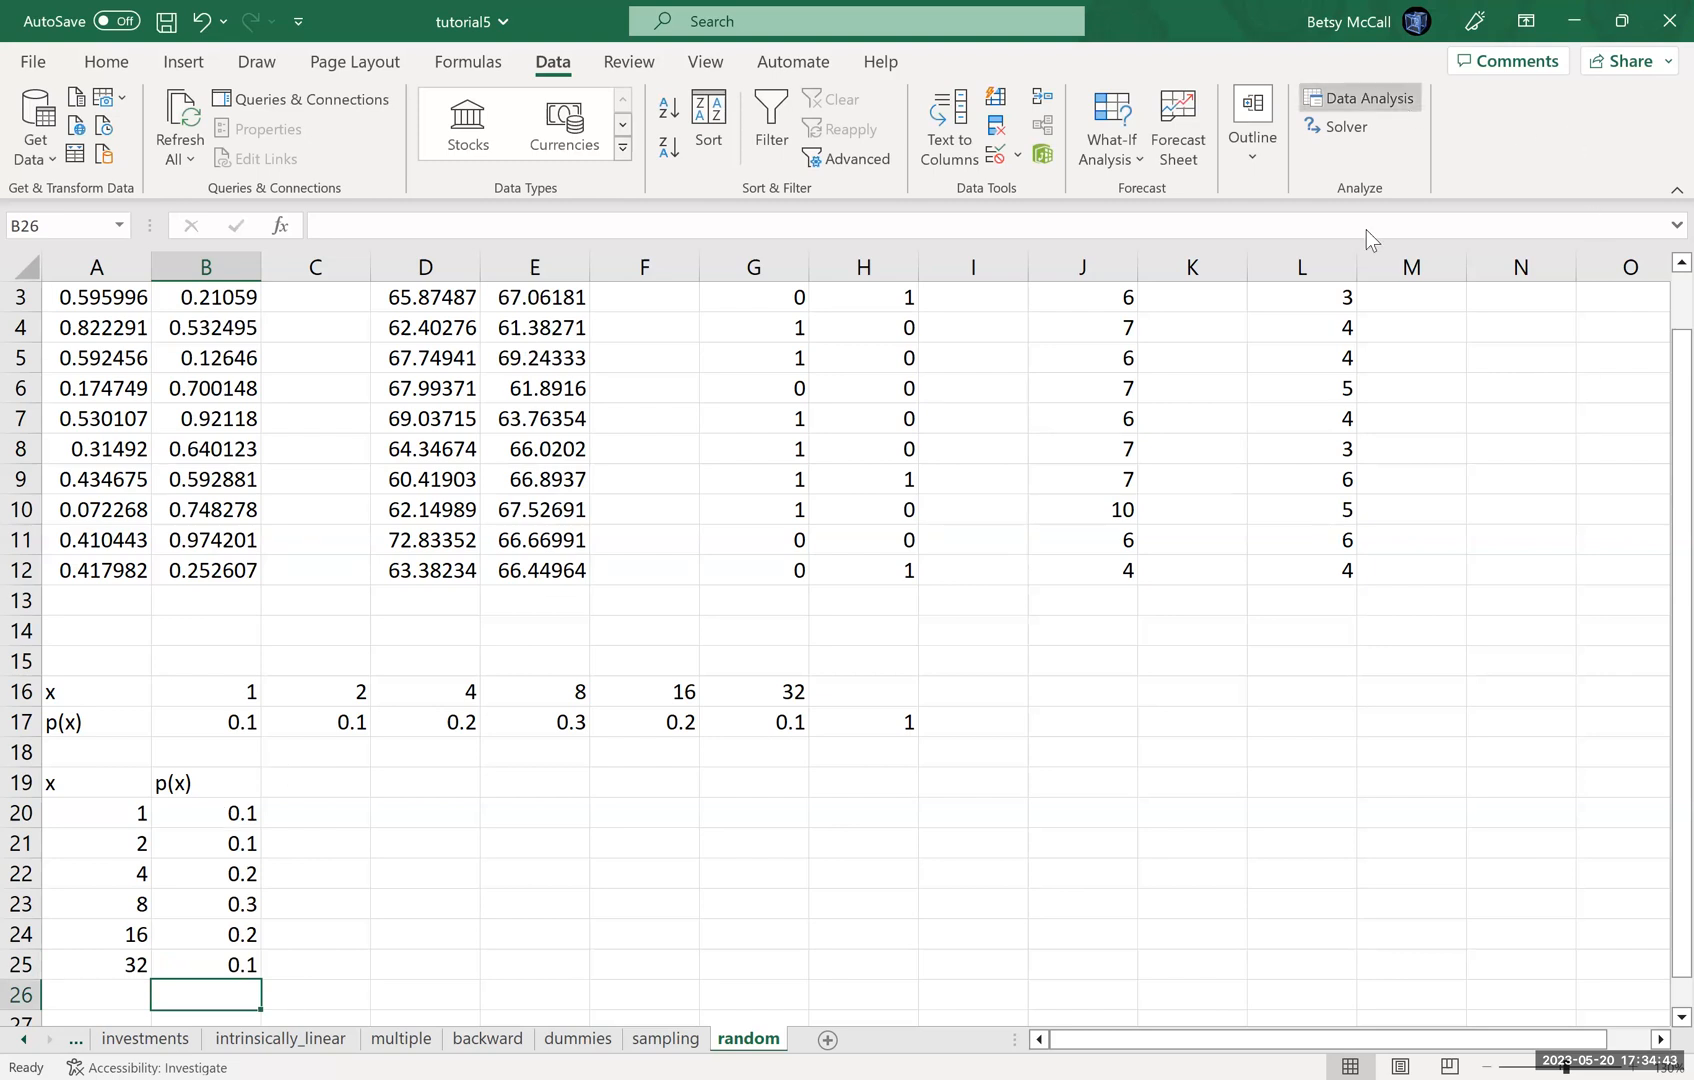
# Generate 10 Discrete random numbers at N3 with Random Number Generation, using A20:B25 as the value and probability input range
pyautogui.click(1362, 552)
pyautogui.click(100, 803)
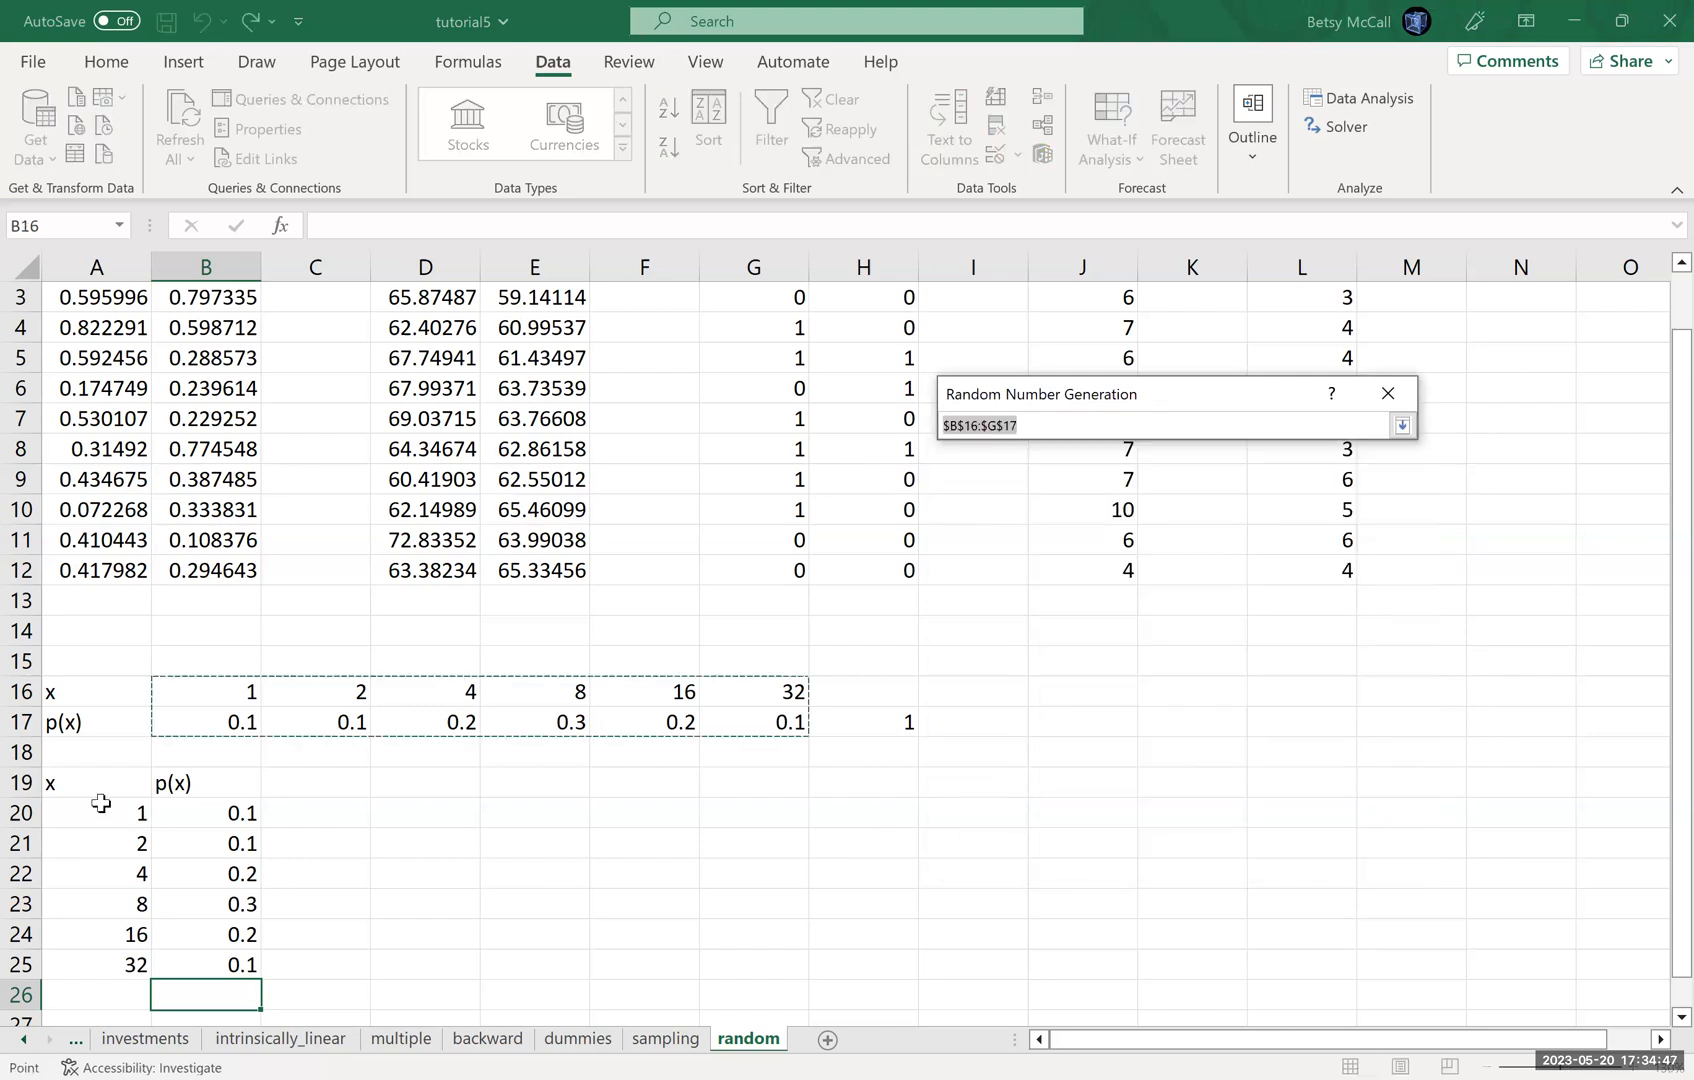
pyautogui.click(85, 792)
pyautogui.click(90, 812)
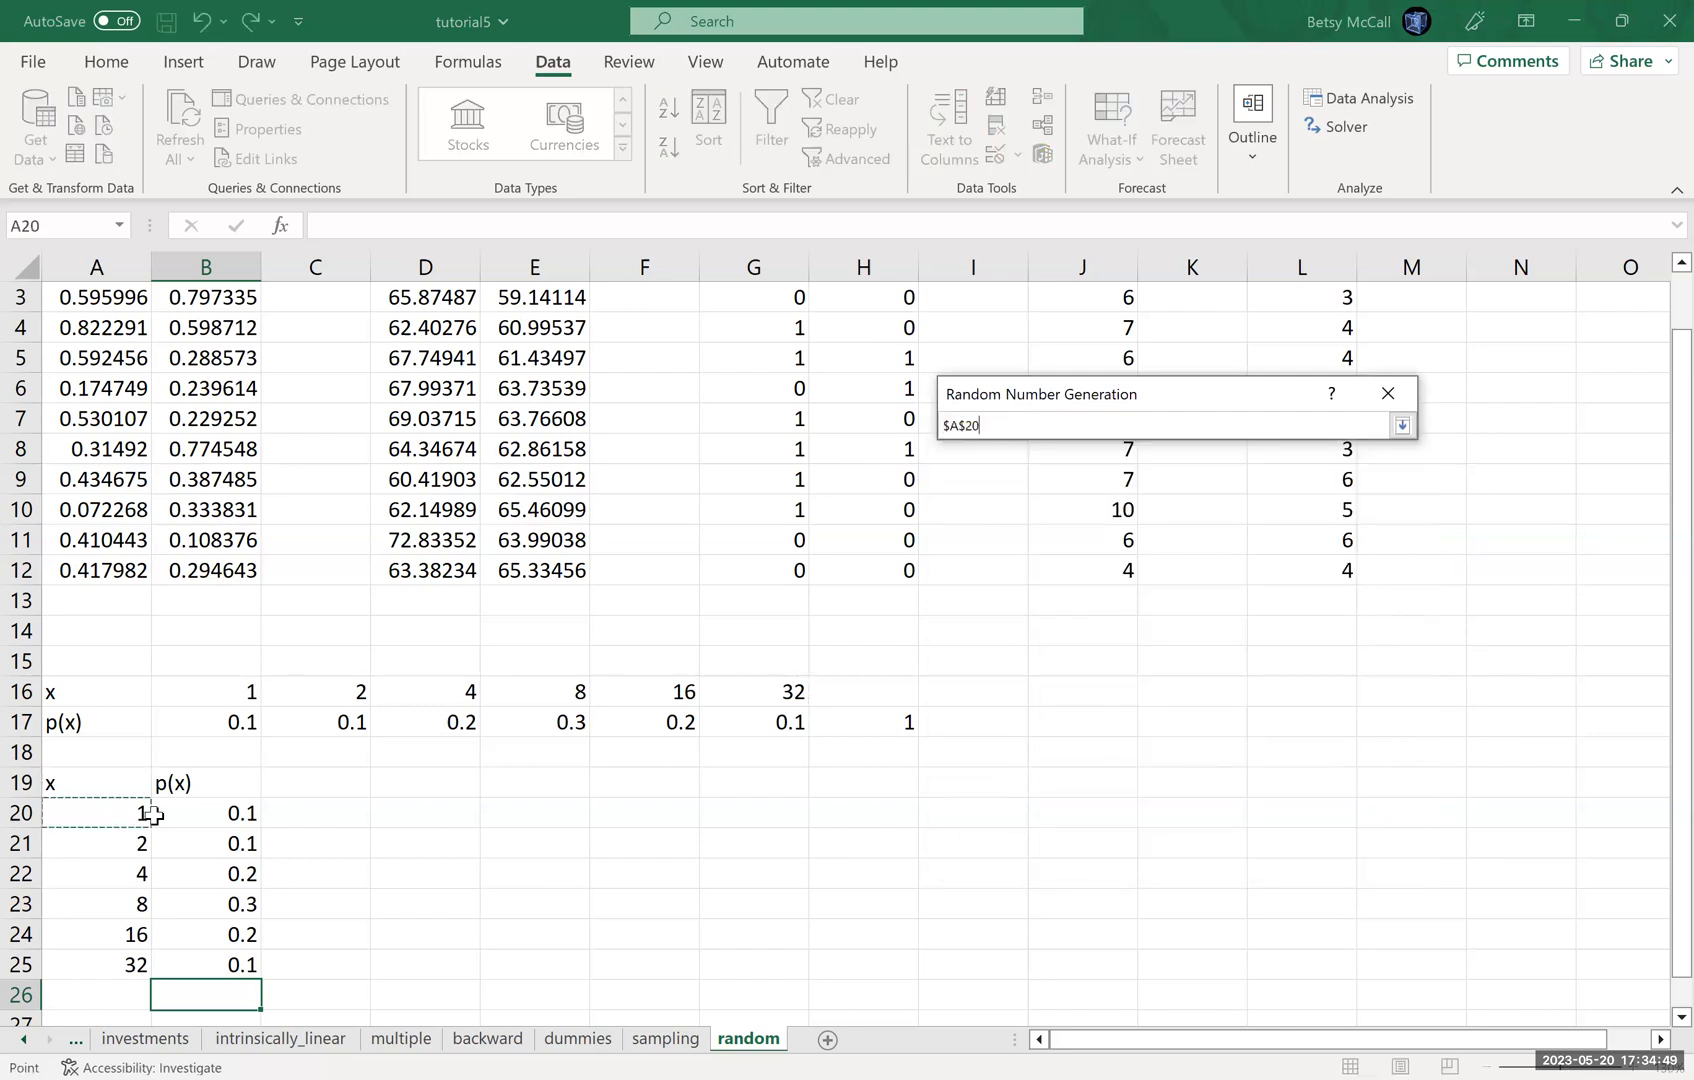
pyautogui.keyDown('shift'); pyautogui.click(204, 962); pyautogui.keyUp('shift')
pyautogui.click(1402, 425)
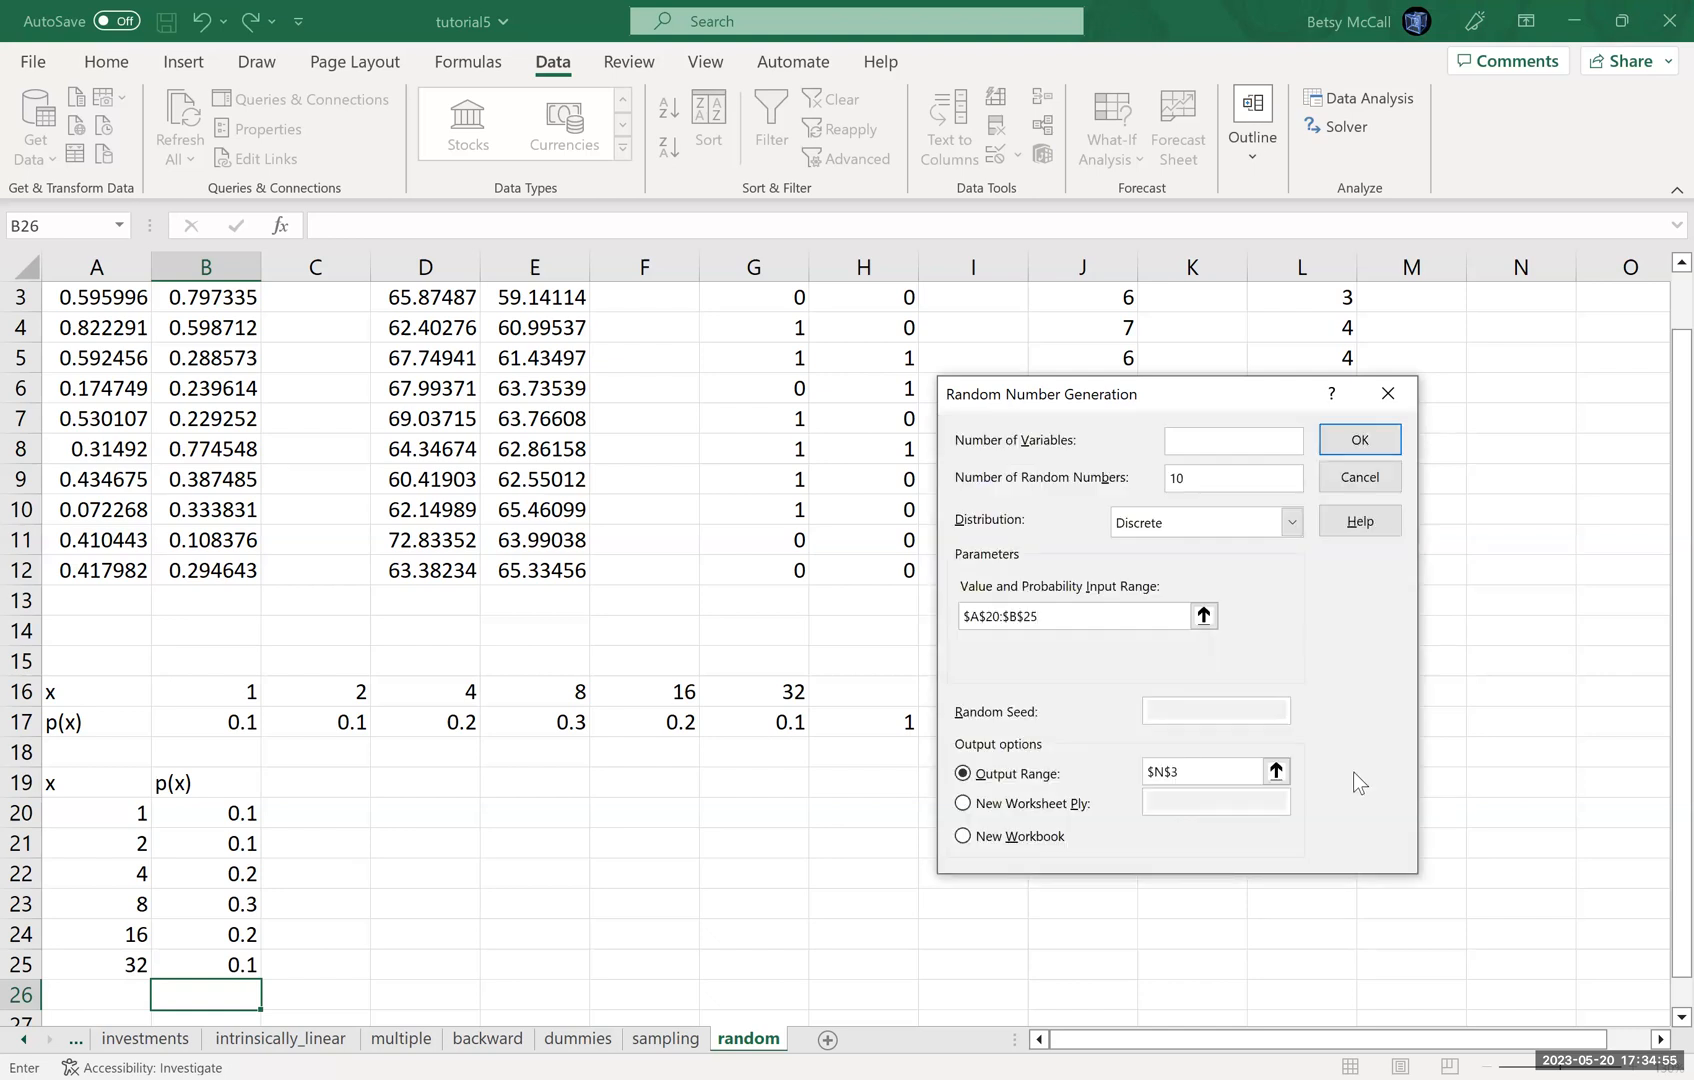
pyautogui.click(1360, 440)
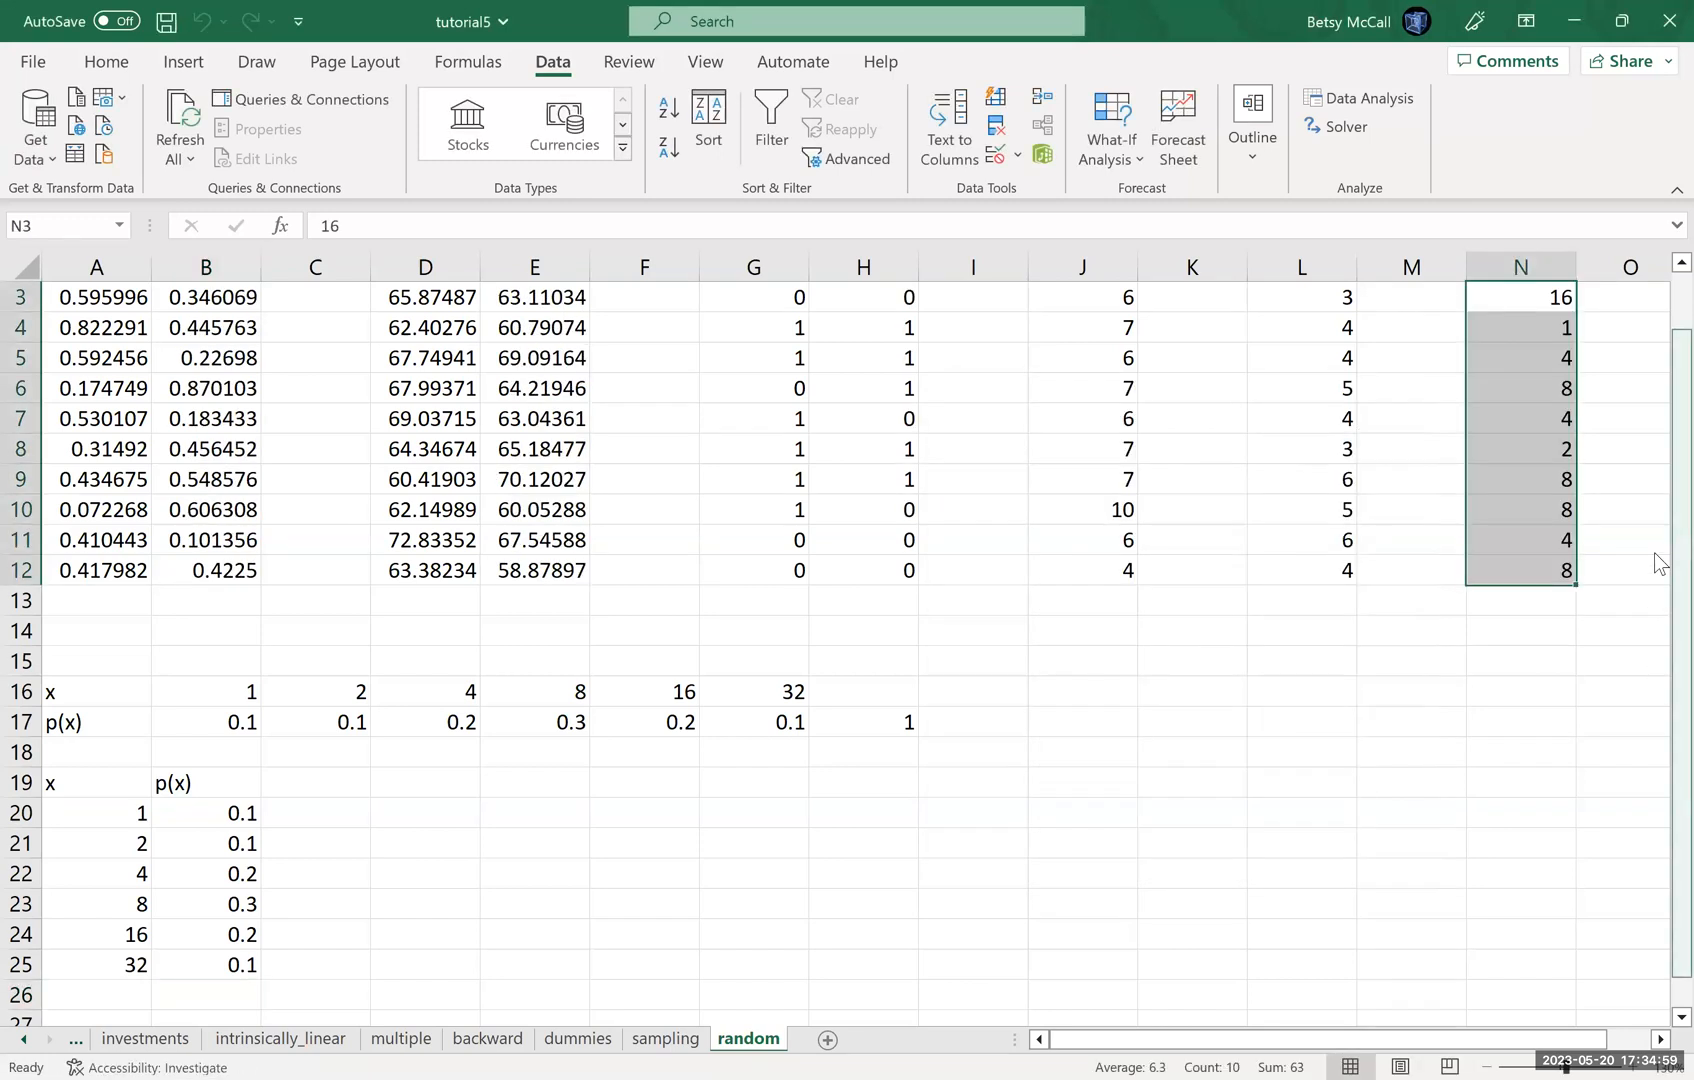
pyautogui.click(1680, 263)
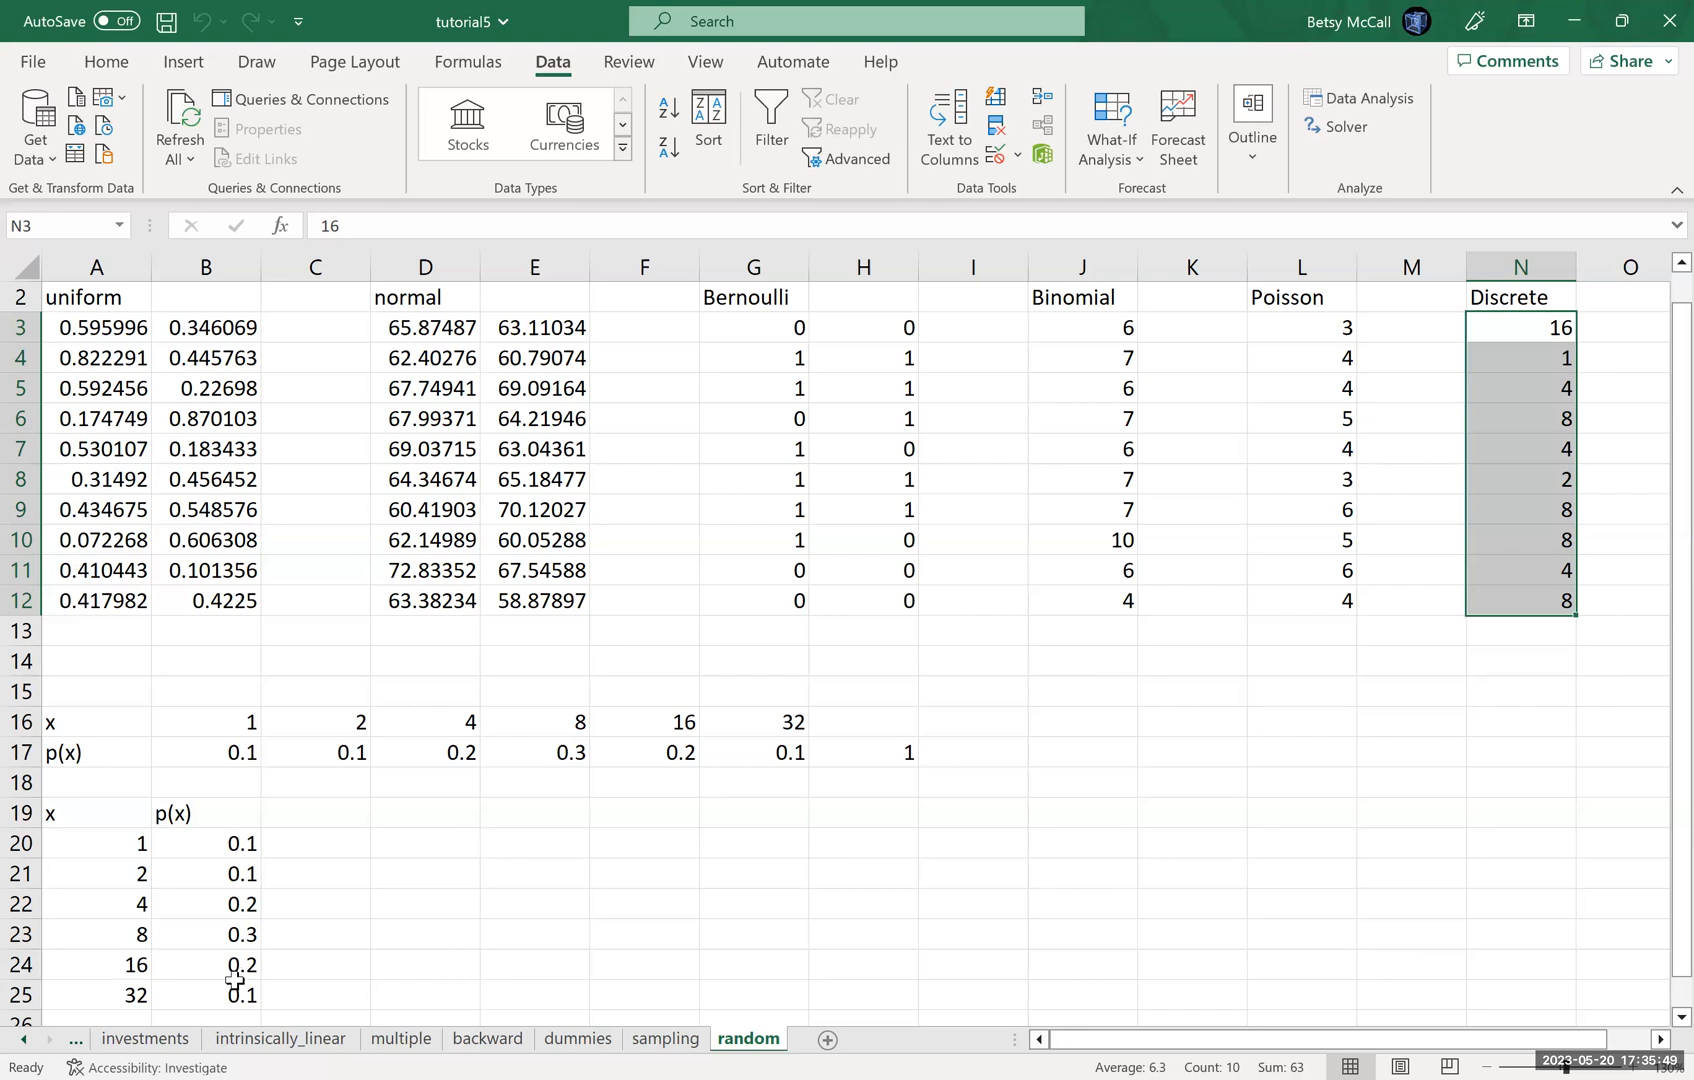
# Generate 3 variables of 10 Discrete random numbers from A20:B25 with Random Number Generation, using output range O3
pyautogui.click(1660, 1040)
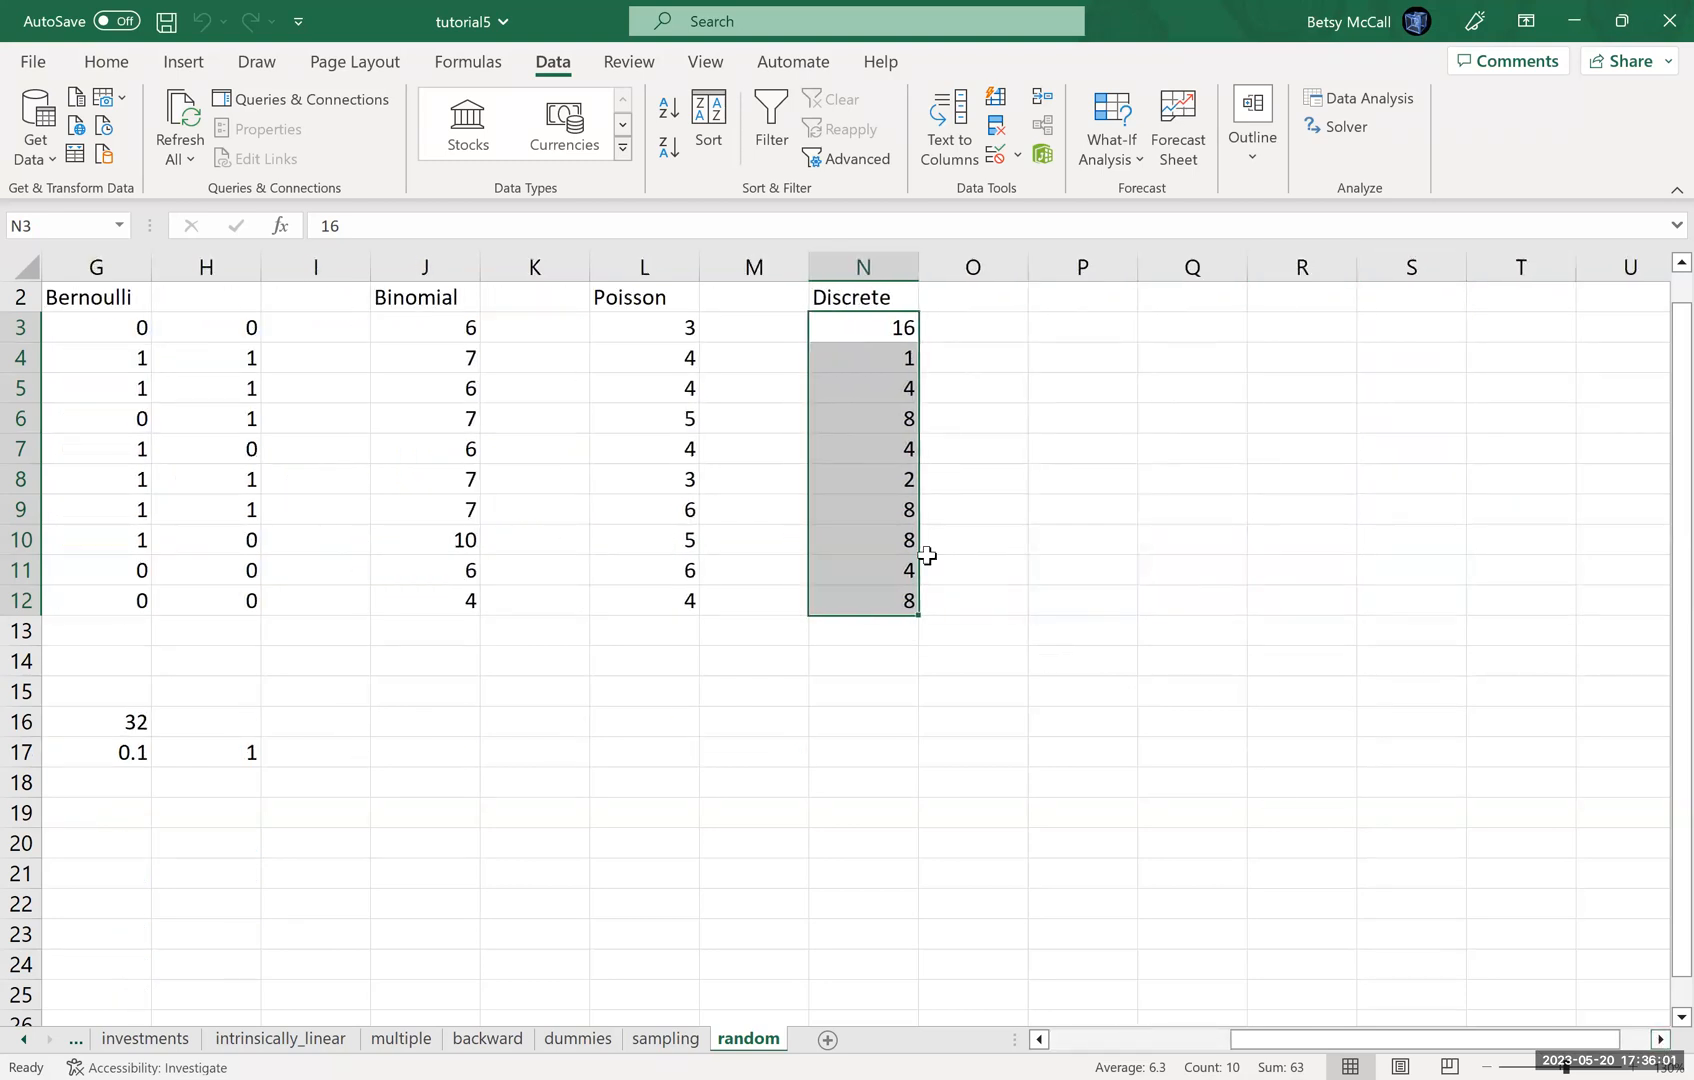
pyautogui.click(1003, 320)
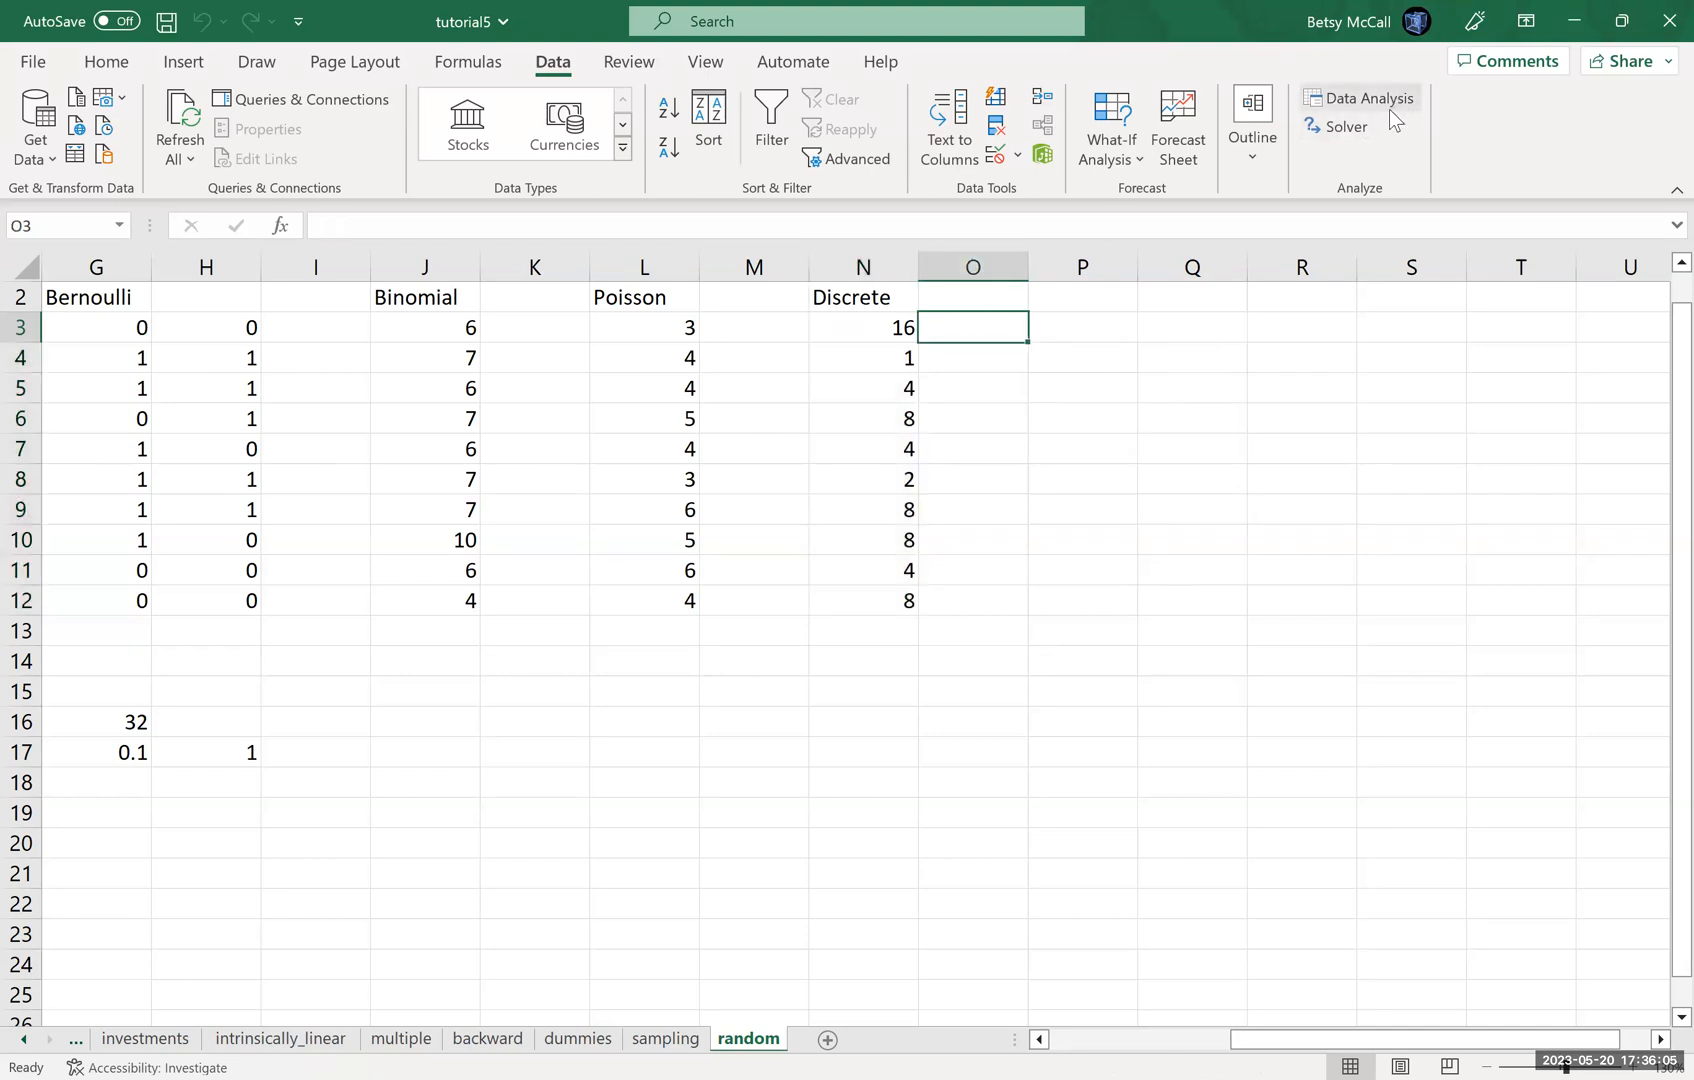
pyautogui.click(1390, 109)
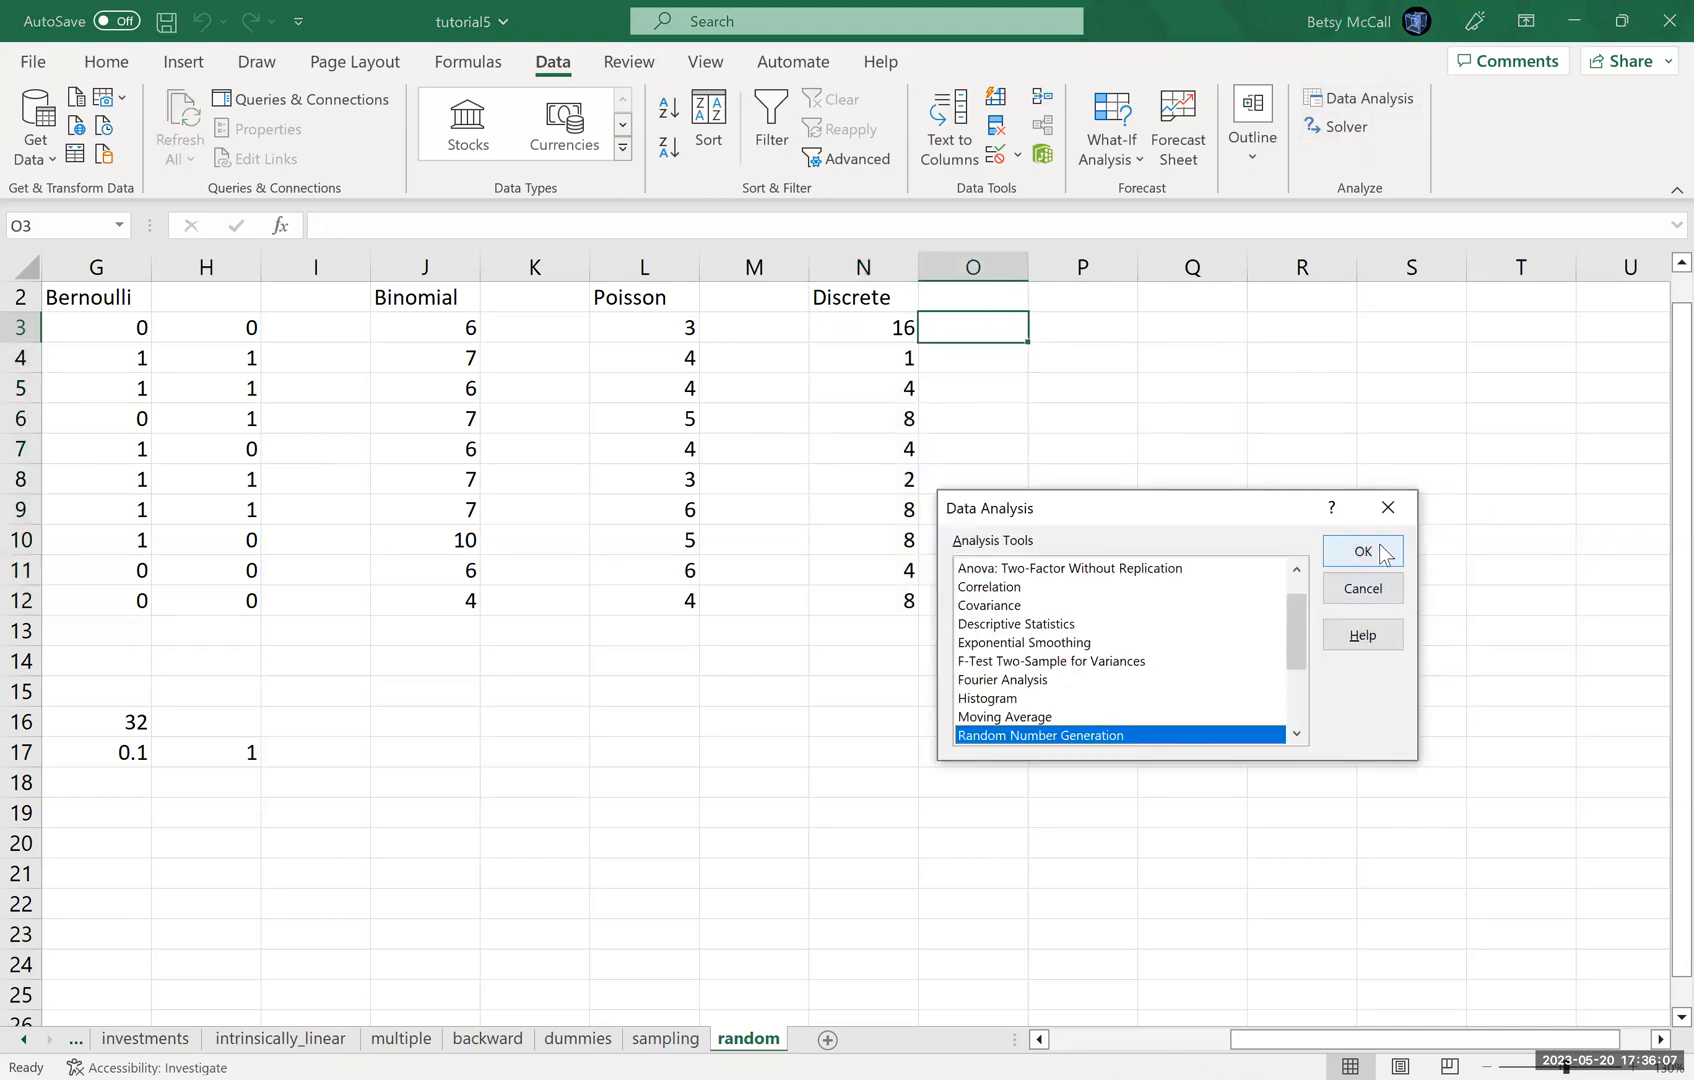
pyautogui.click(1362, 551)
pyautogui.click(1196, 439)
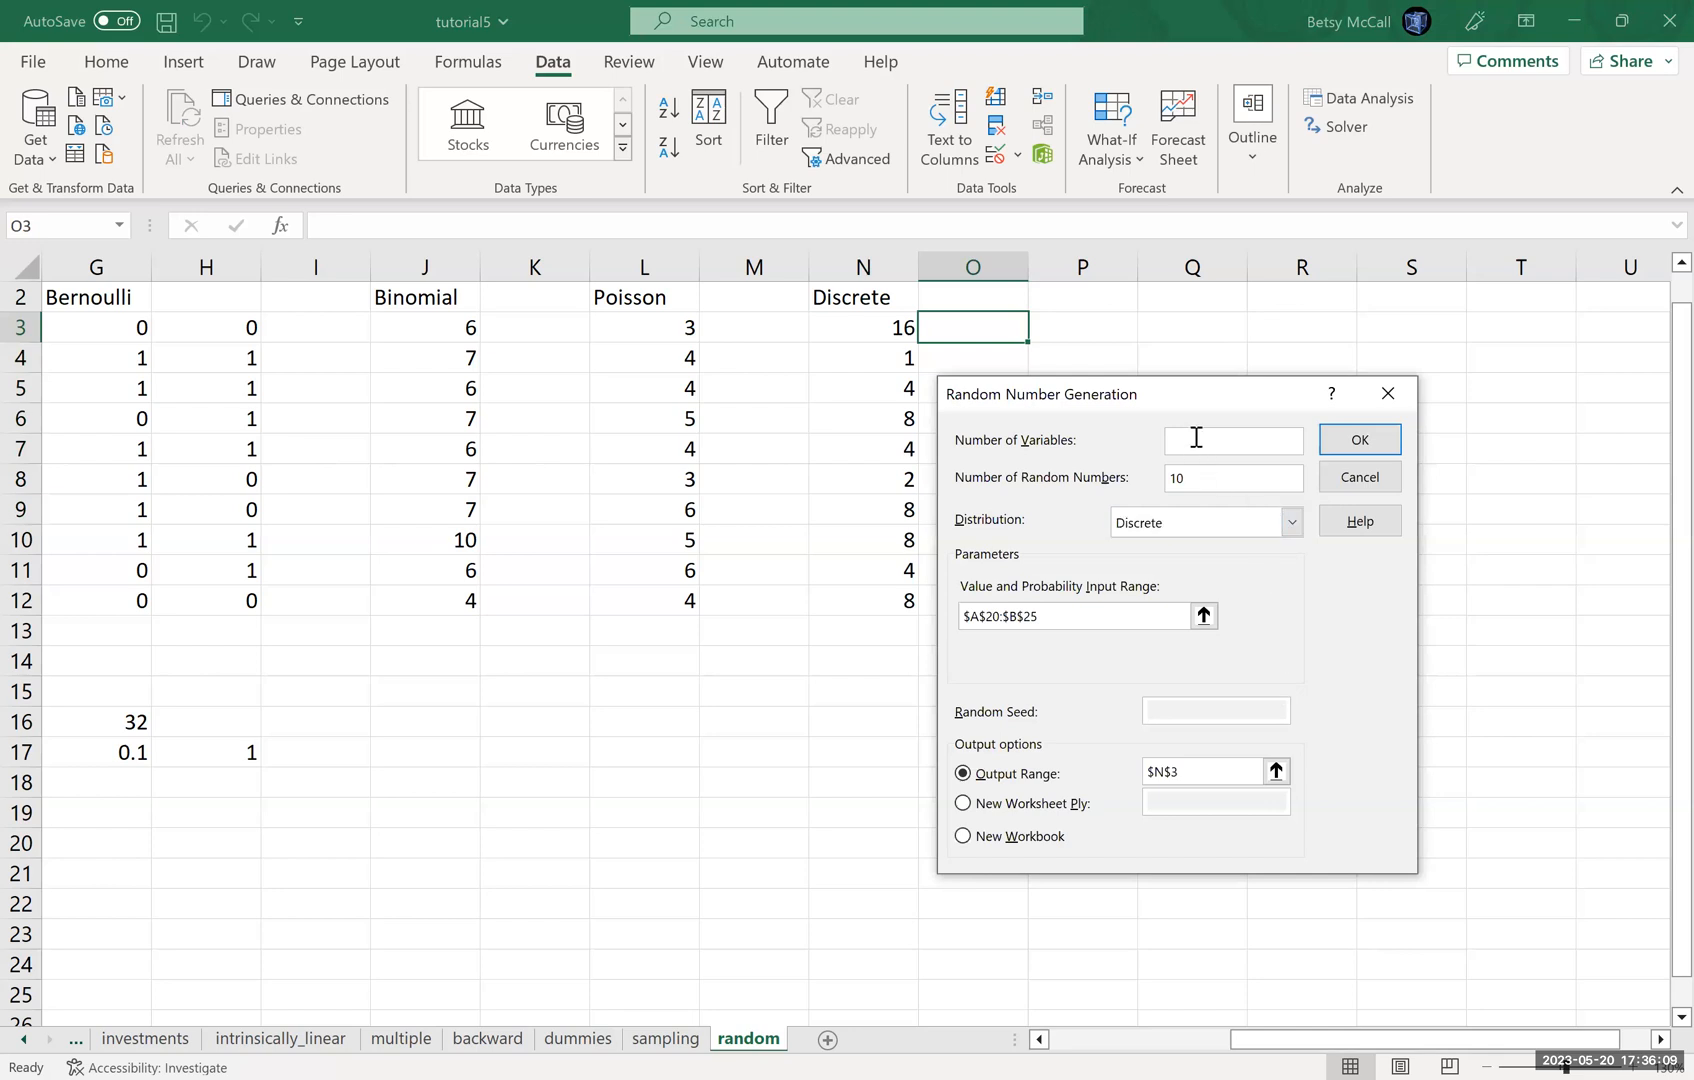
pyautogui.write('3')
pyautogui.click(1347, 441)
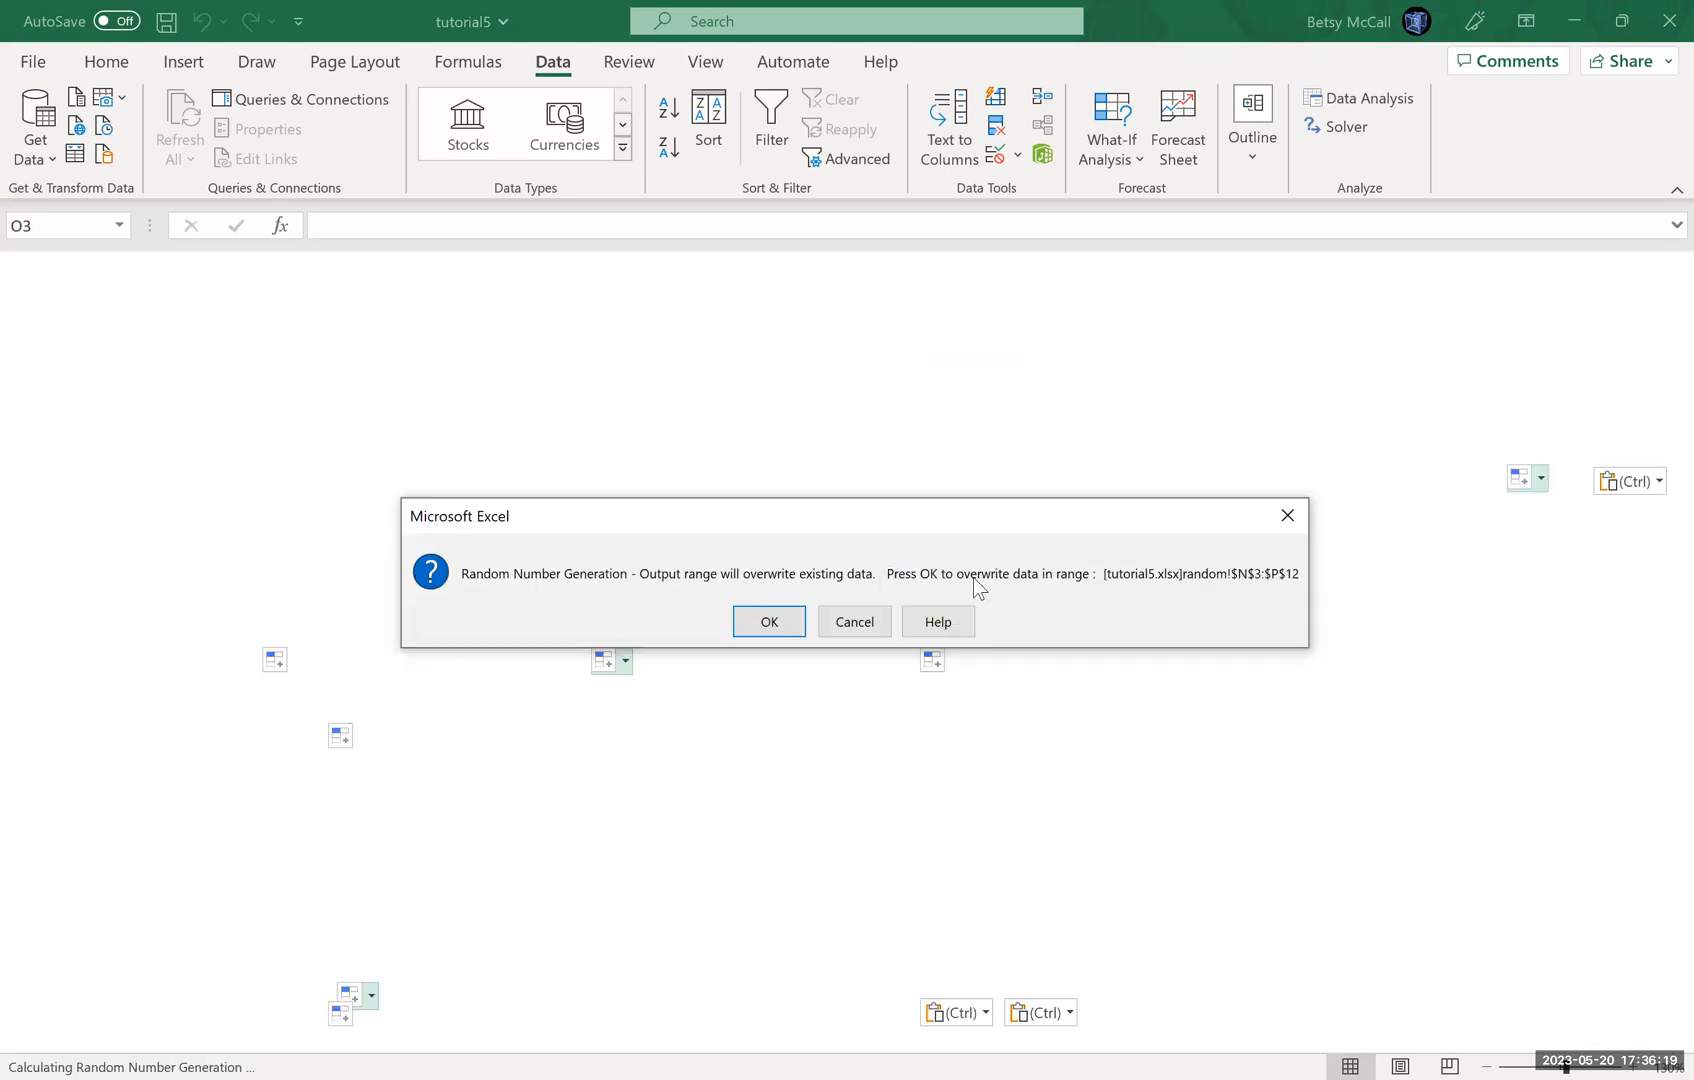
pyautogui.click(875, 619)
pyautogui.click(1276, 771)
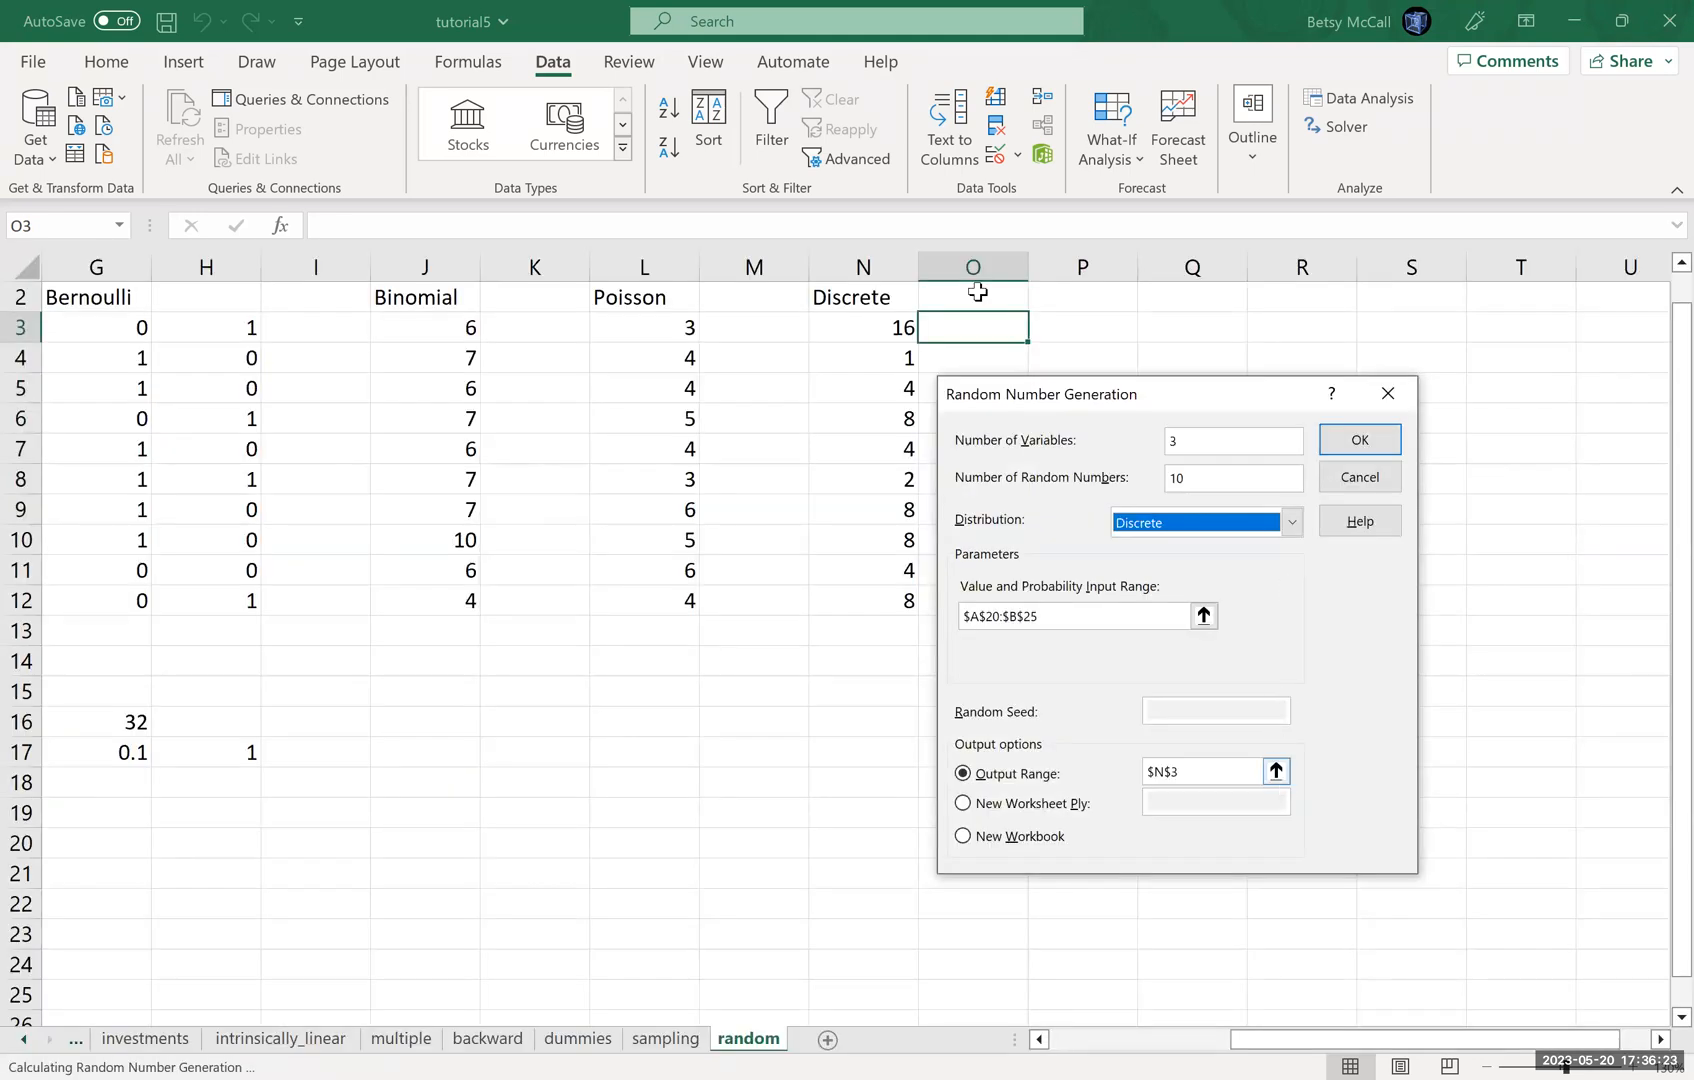
pyautogui.click(980, 328)
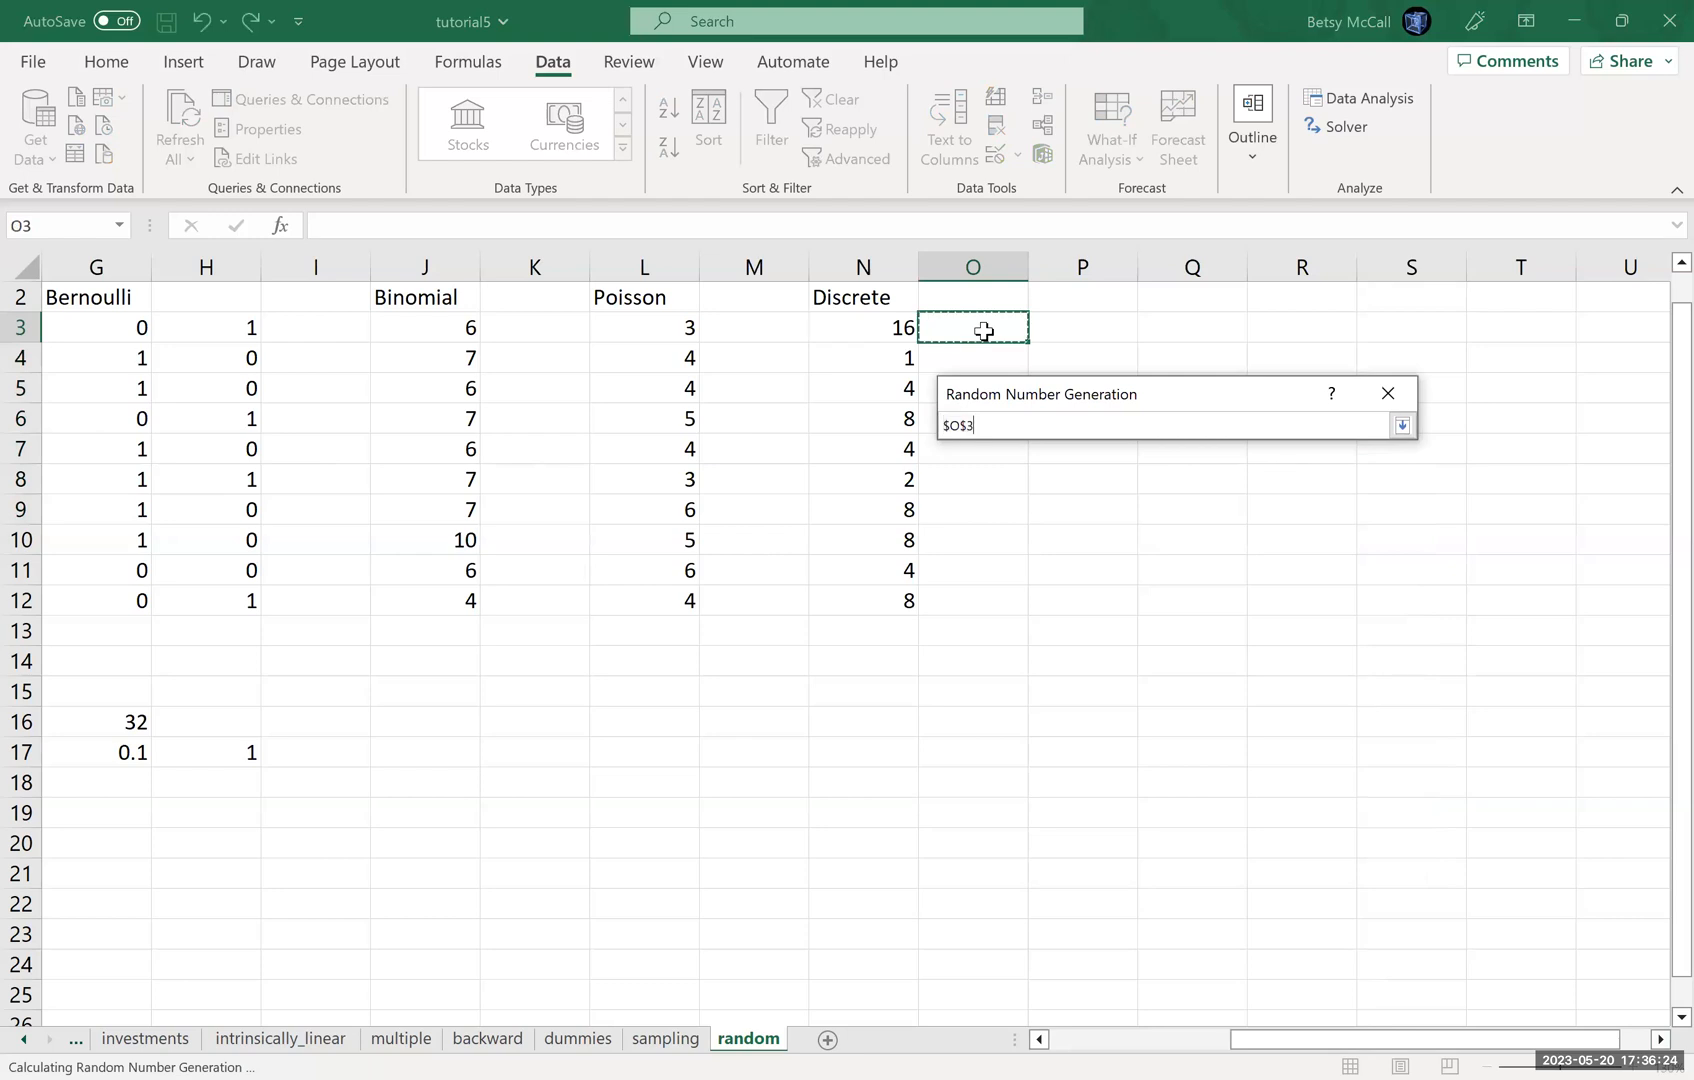
pyautogui.click(1401, 427)
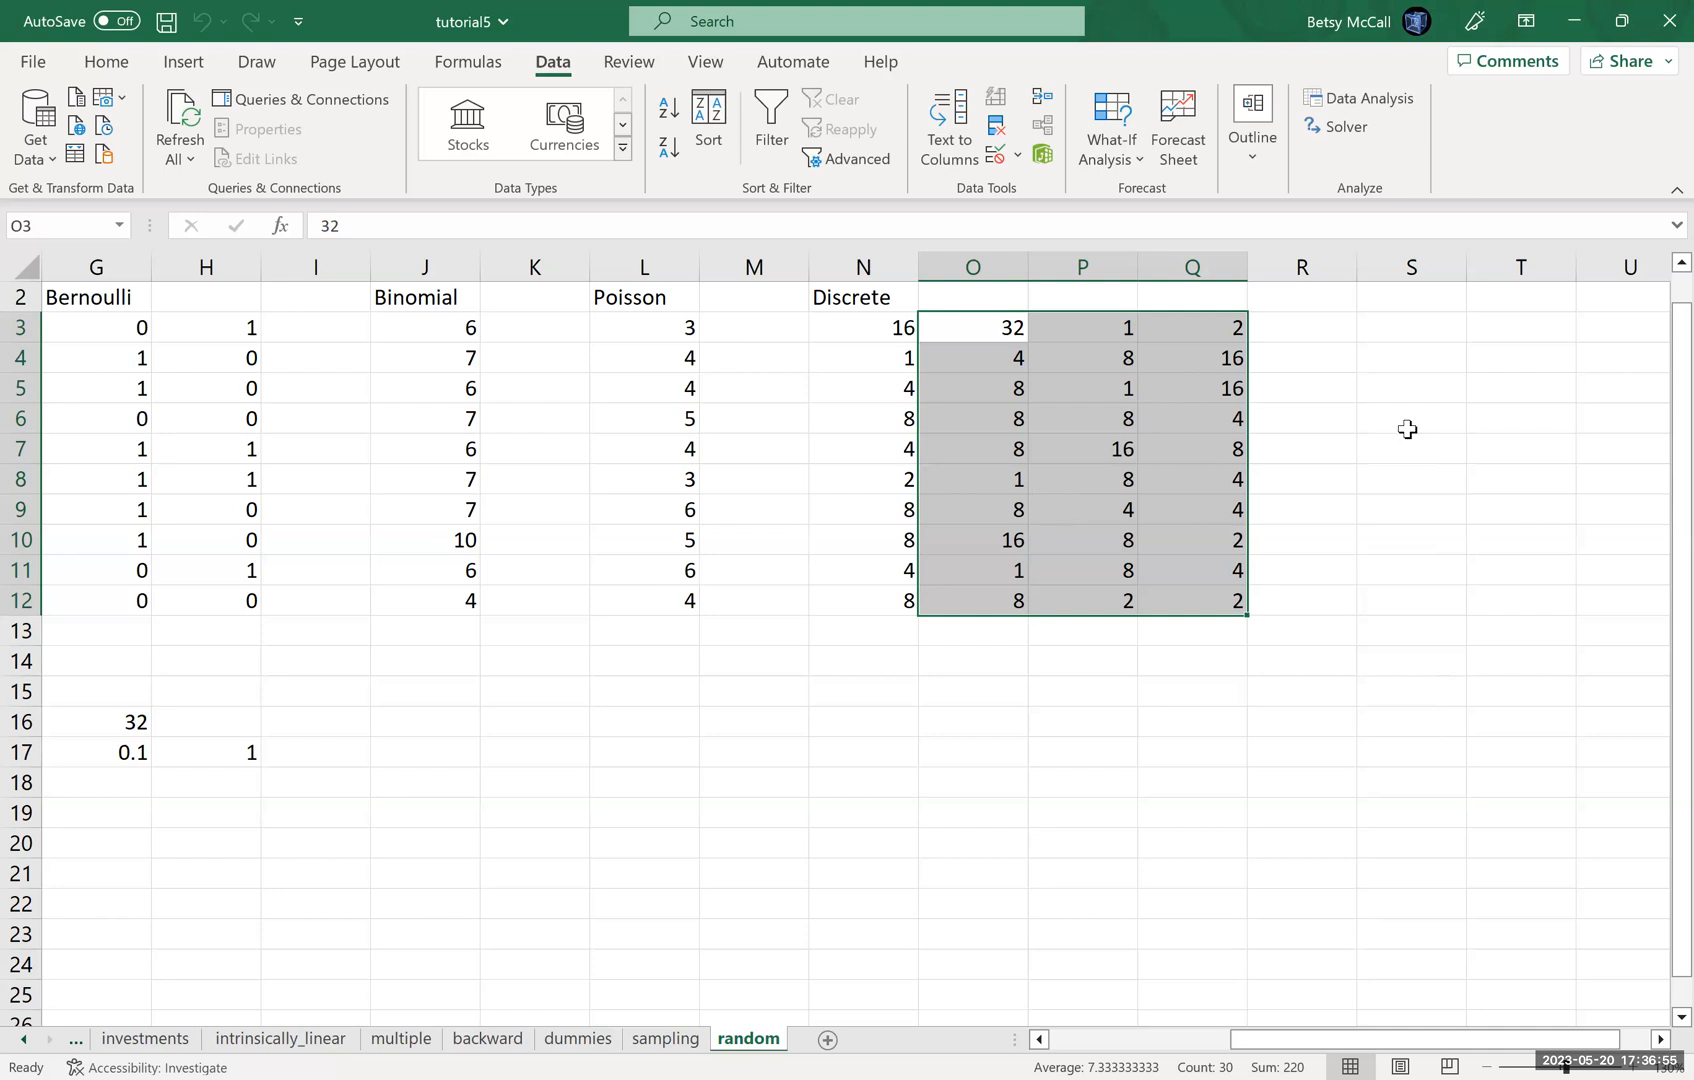
# Examine the Normal distribution parameters and the Random Seed option in Random Number Generation, and leave without generating numbers
pyautogui.click(1376, 97)
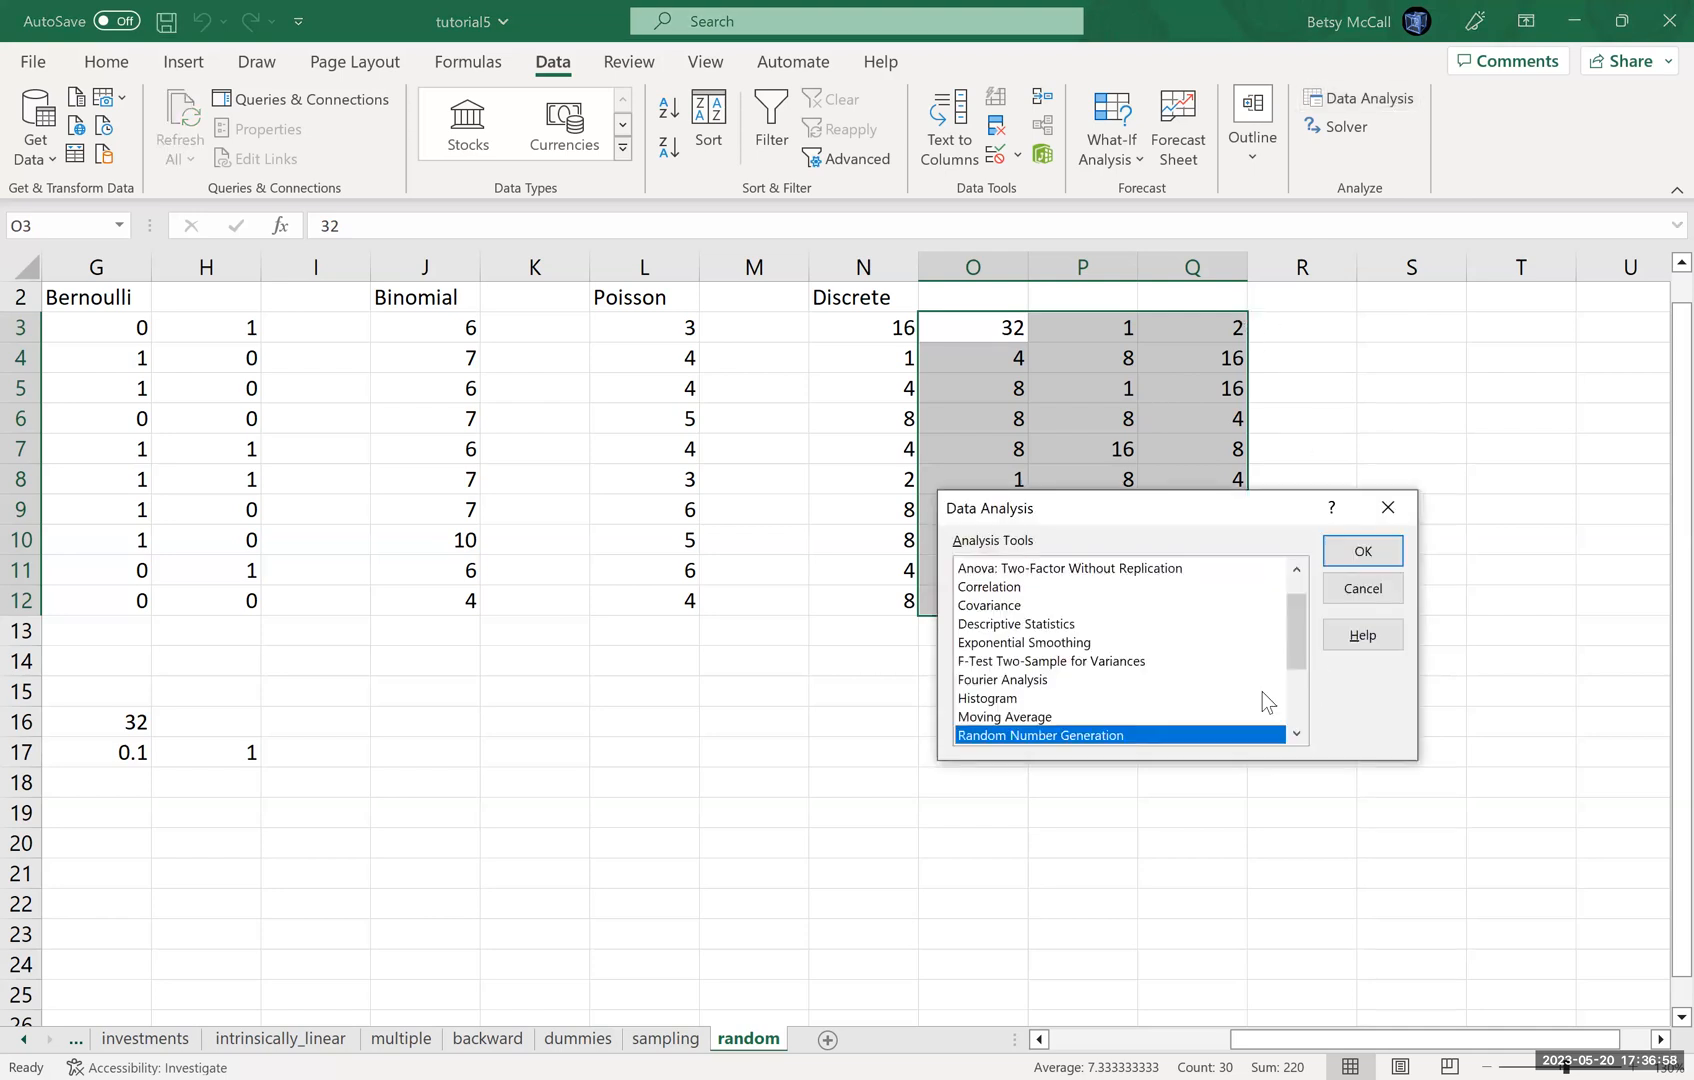
pyautogui.click(1354, 553)
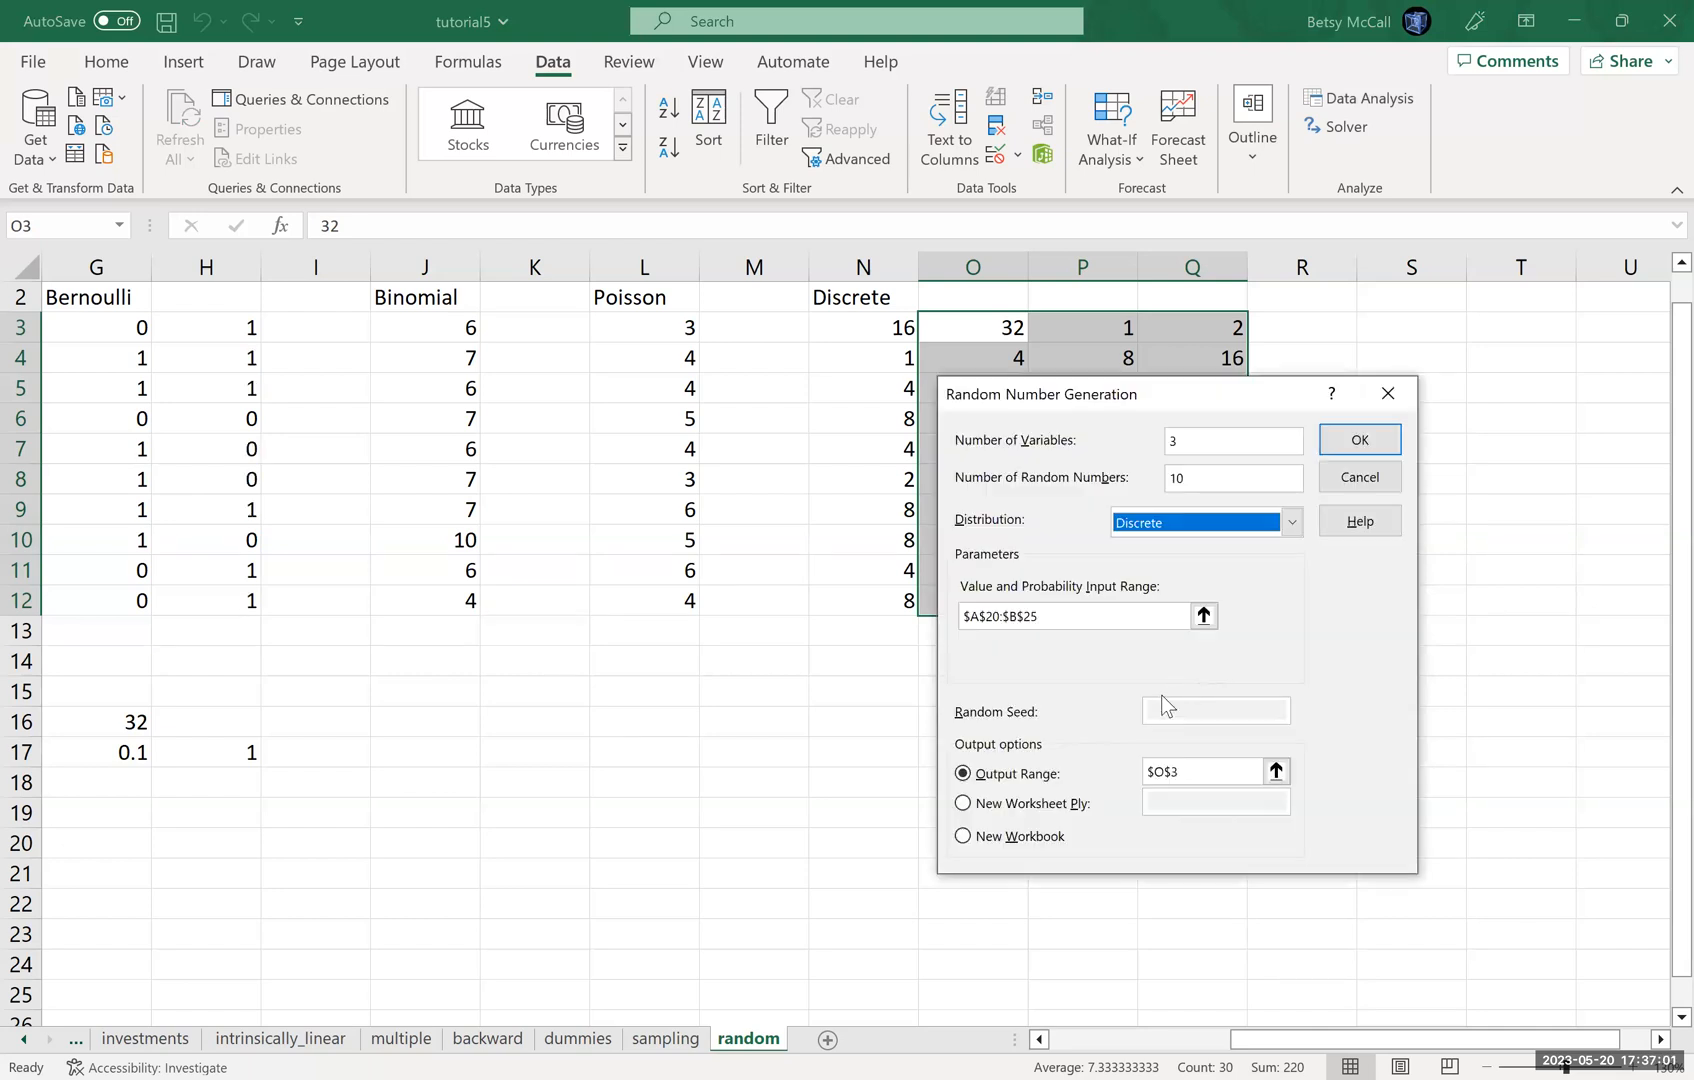
pyautogui.click(1294, 522)
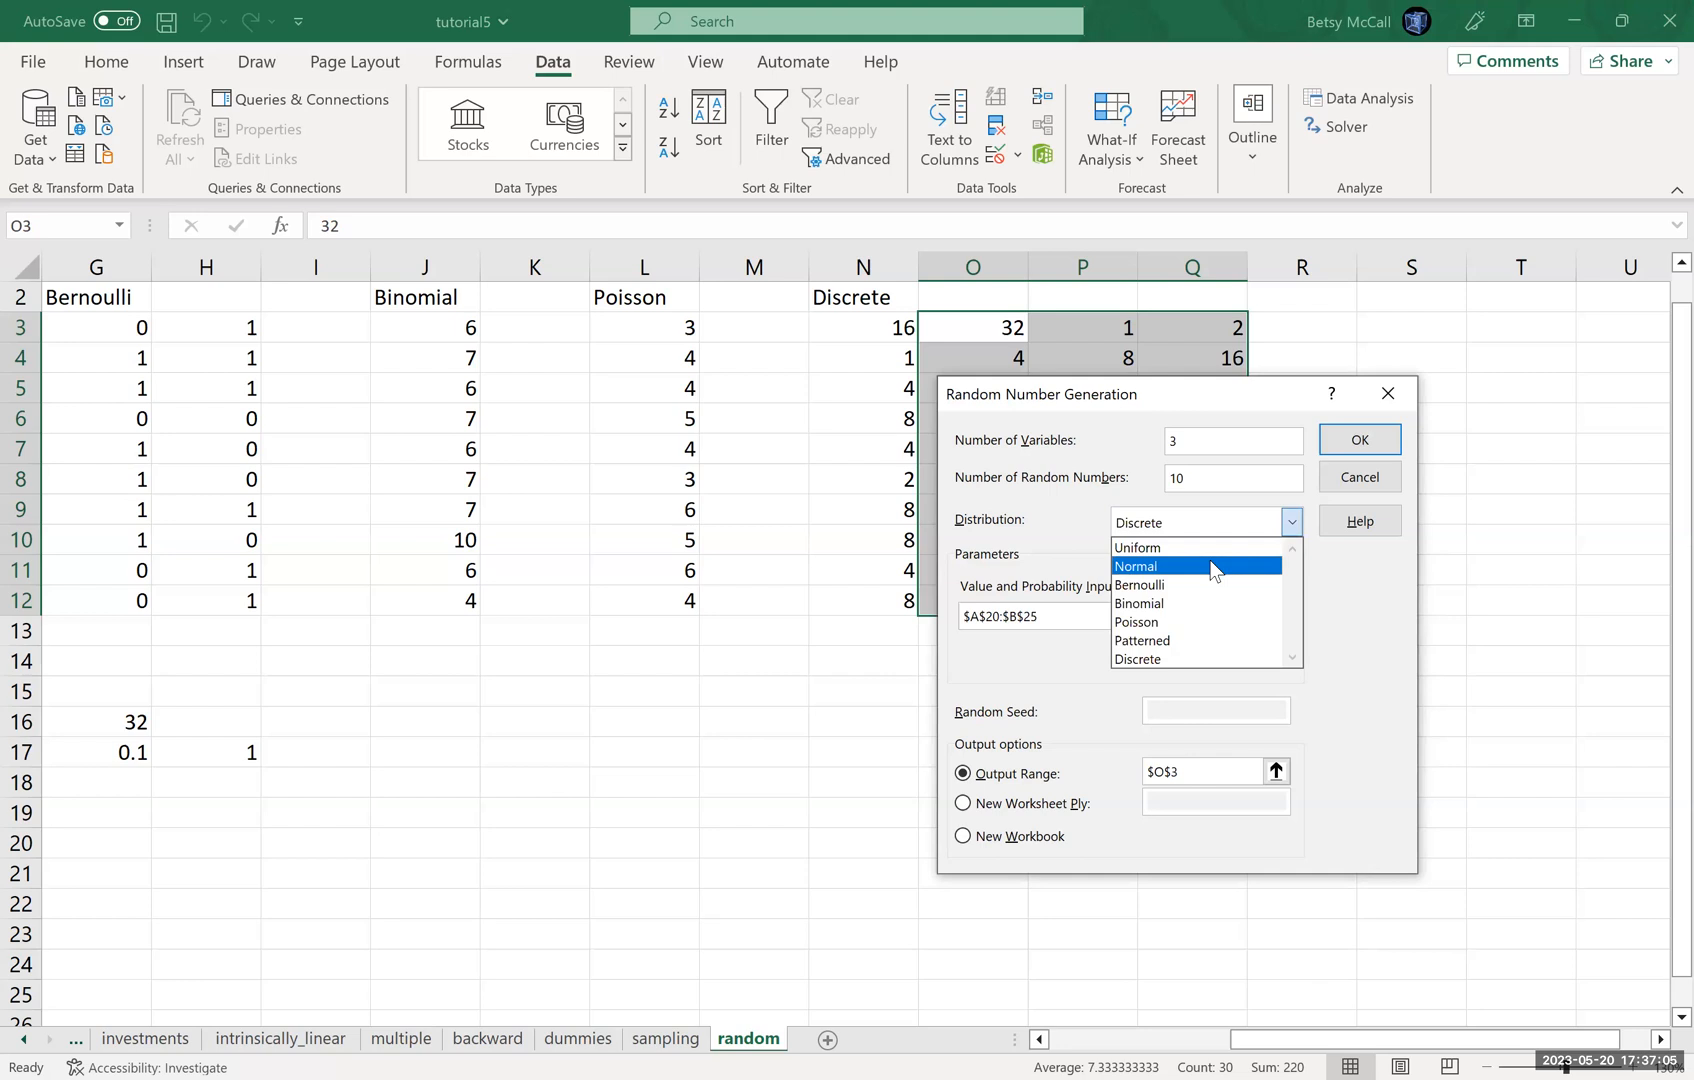
pyautogui.click(1213, 567)
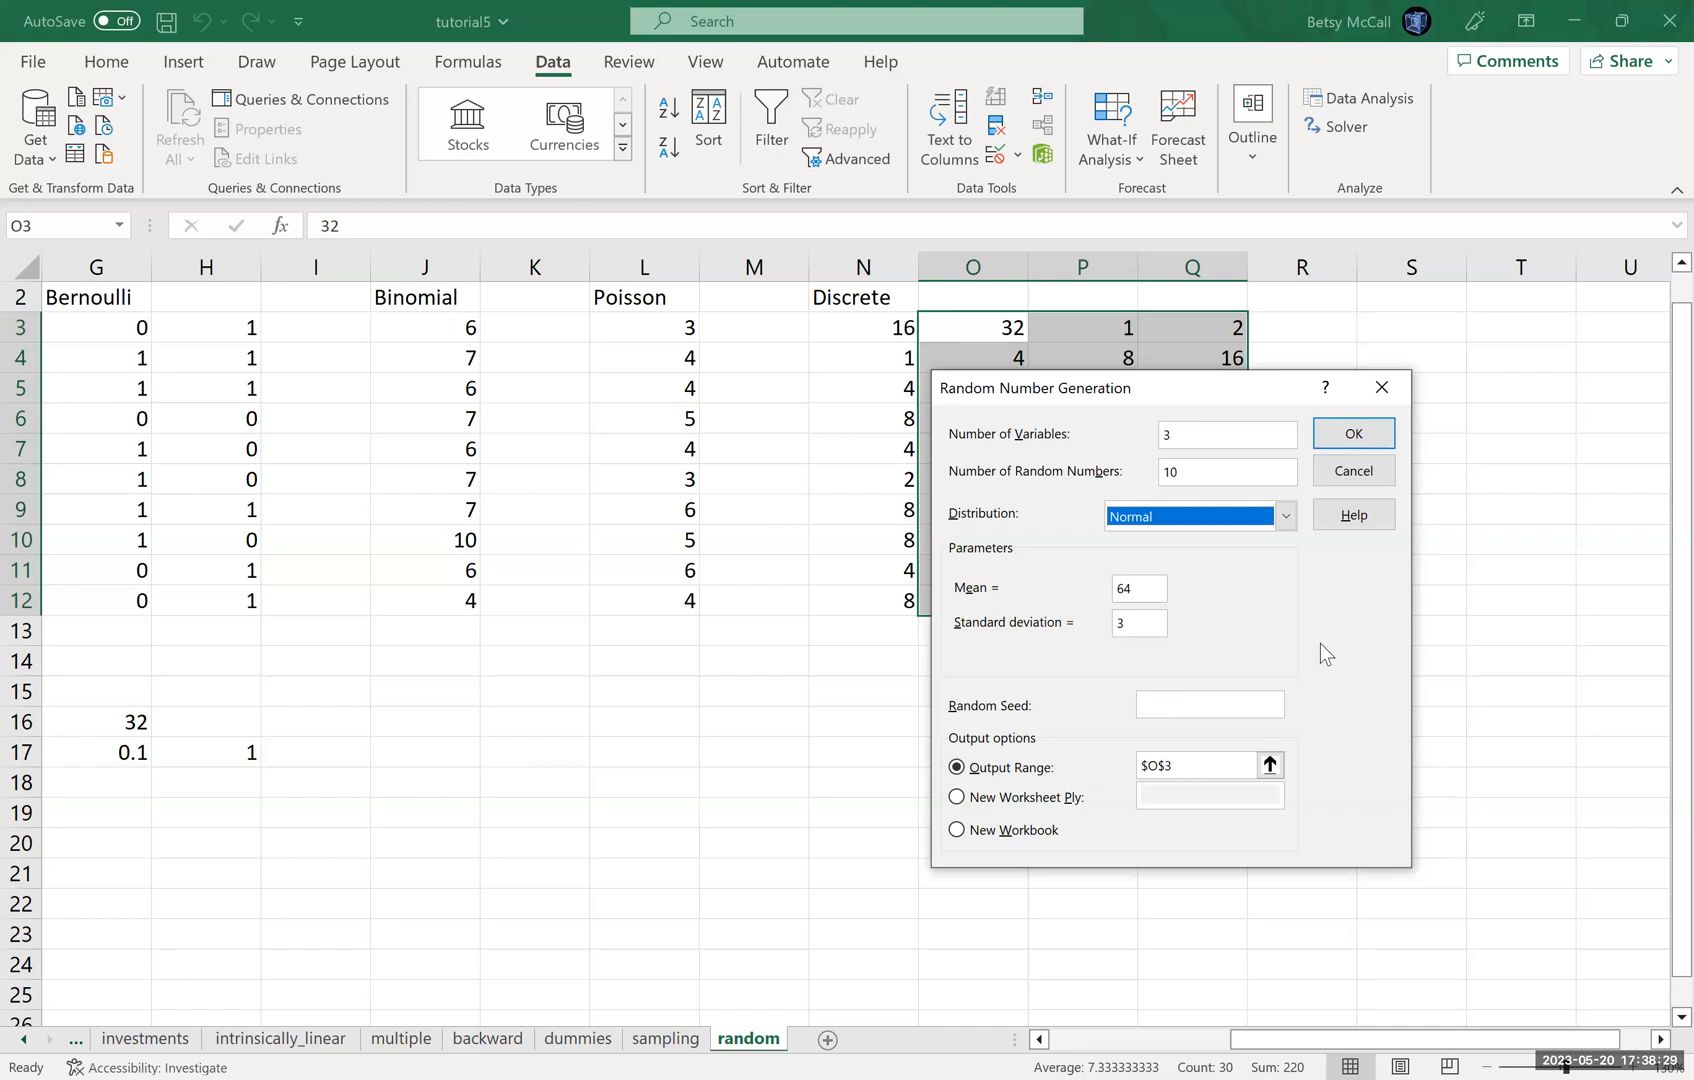
pyautogui.click(1349, 468)
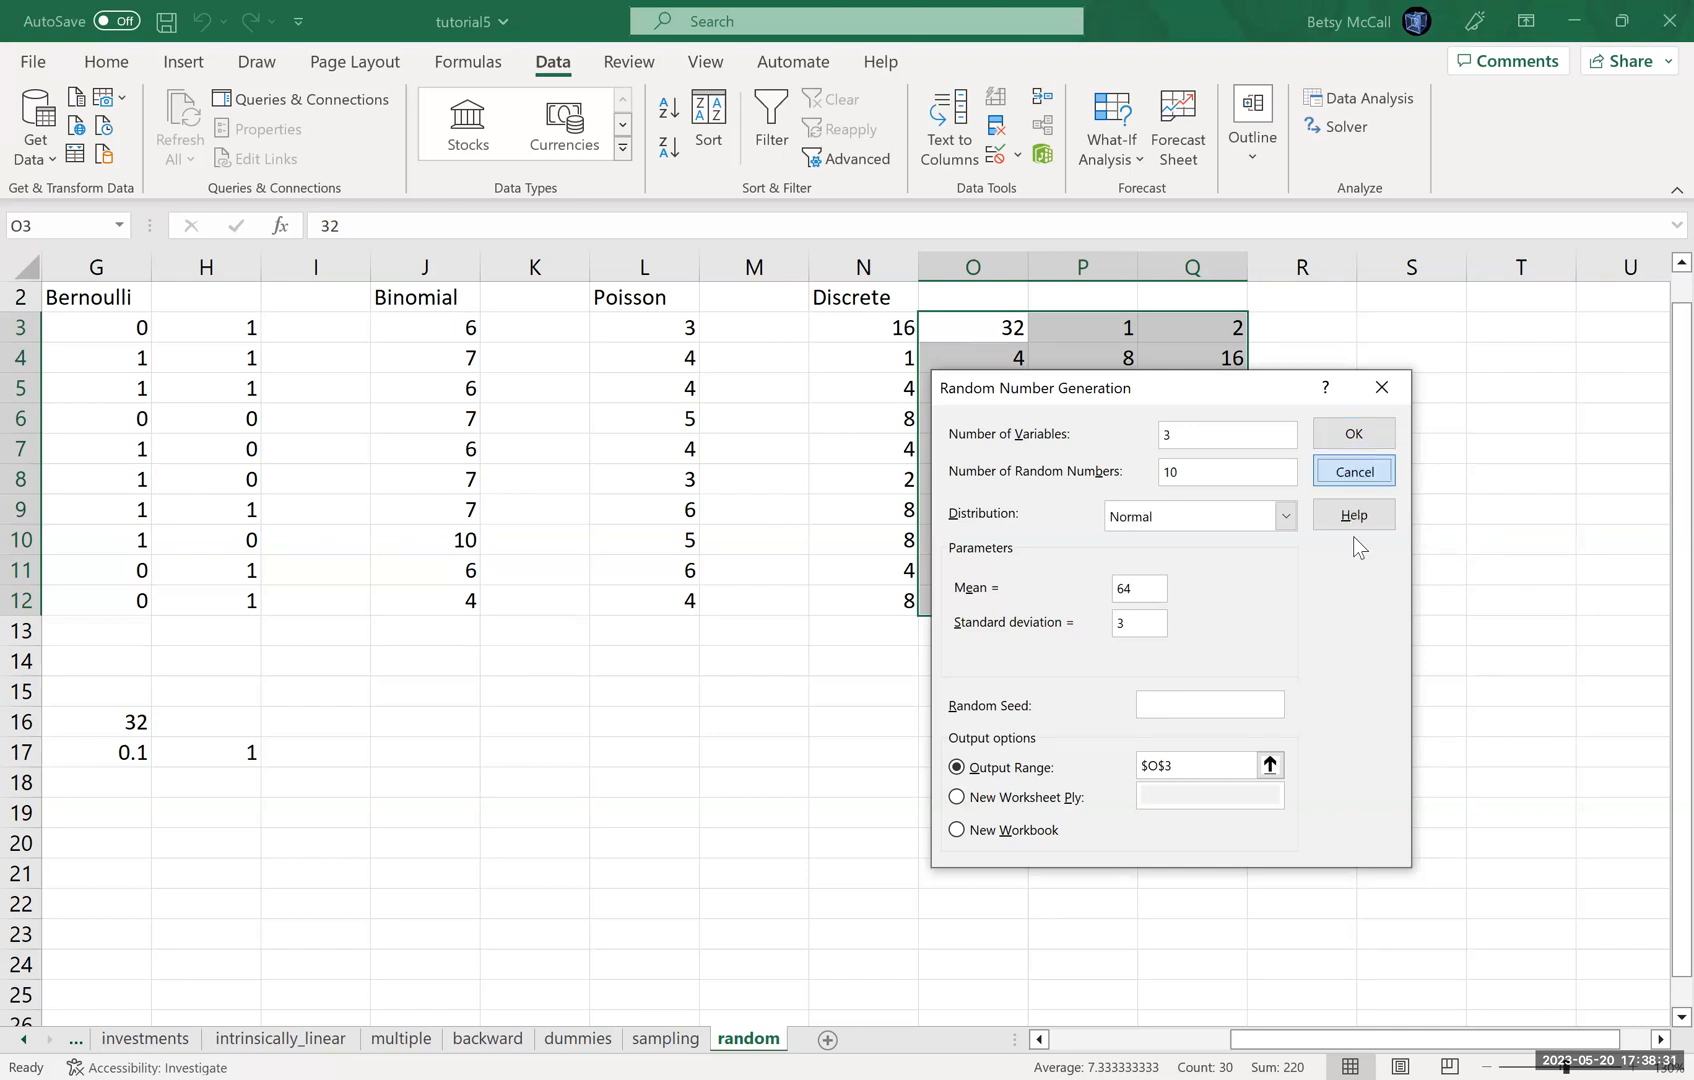
pyautogui.press('Escape')
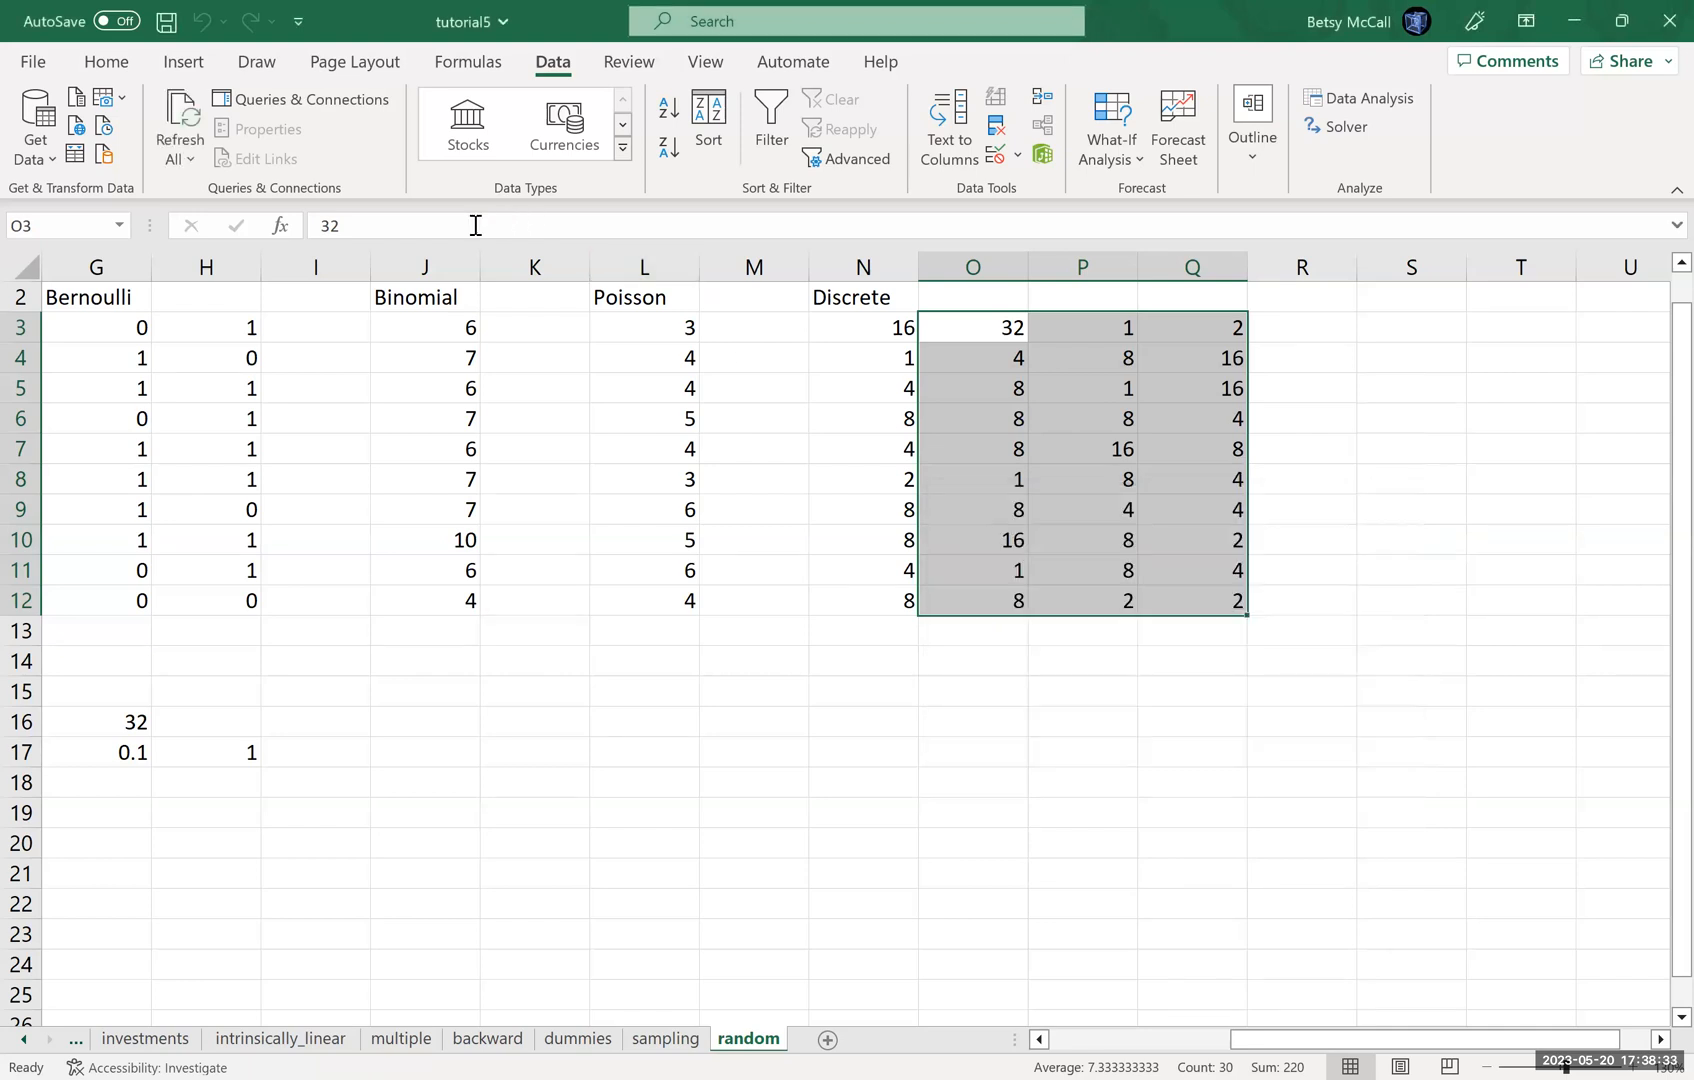
# Search the Insert Function list for "seed" from empty cell S3
pyautogui.click(1404, 331)
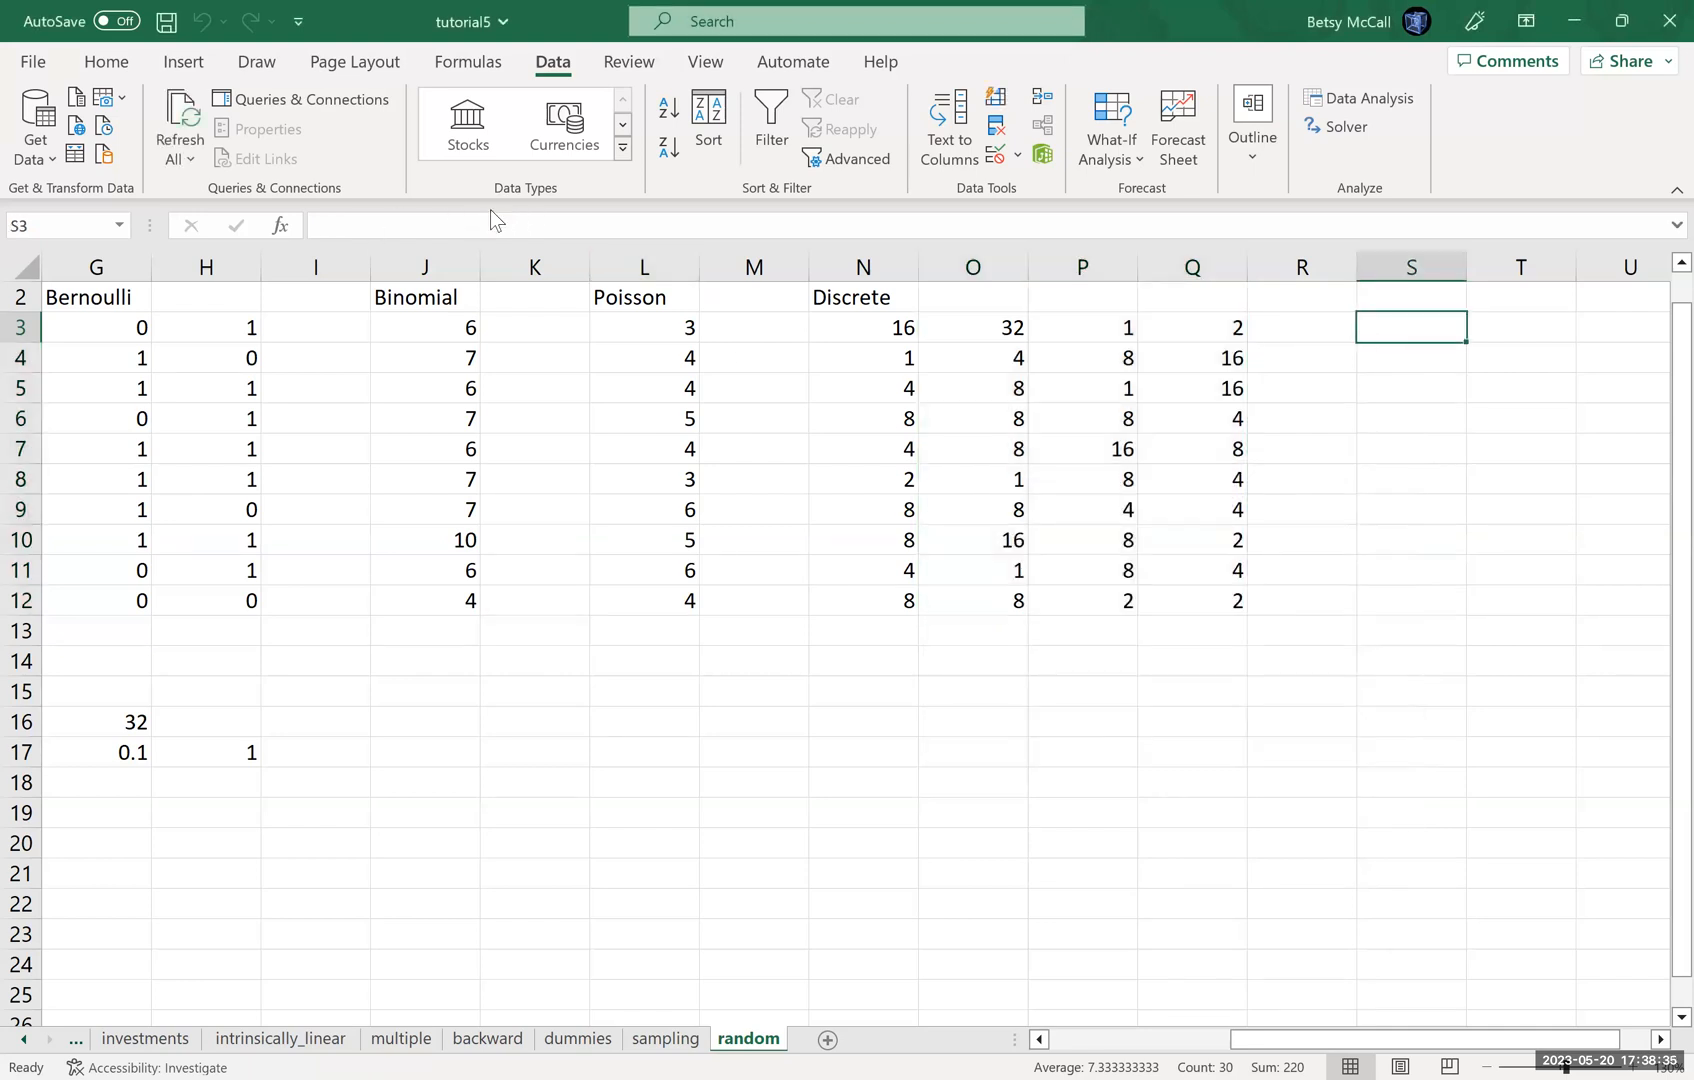
pyautogui.click(298, 230)
pyautogui.write('seed')
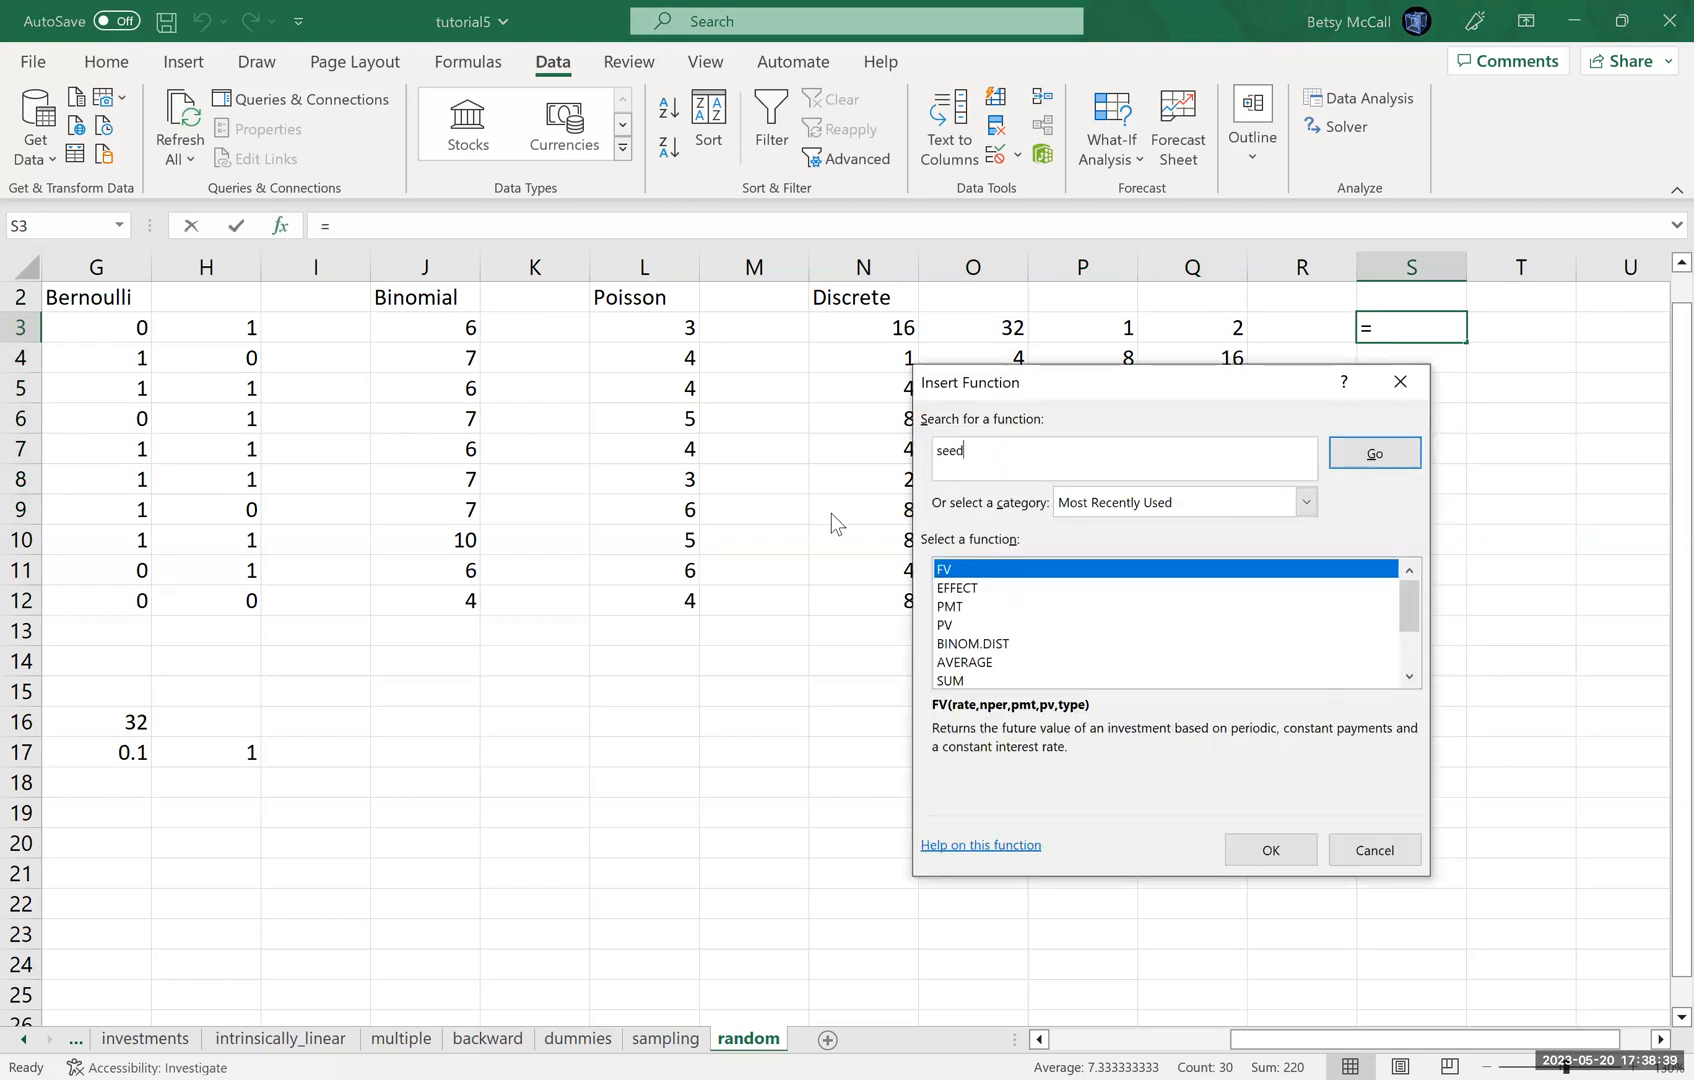
pyautogui.press('Return')
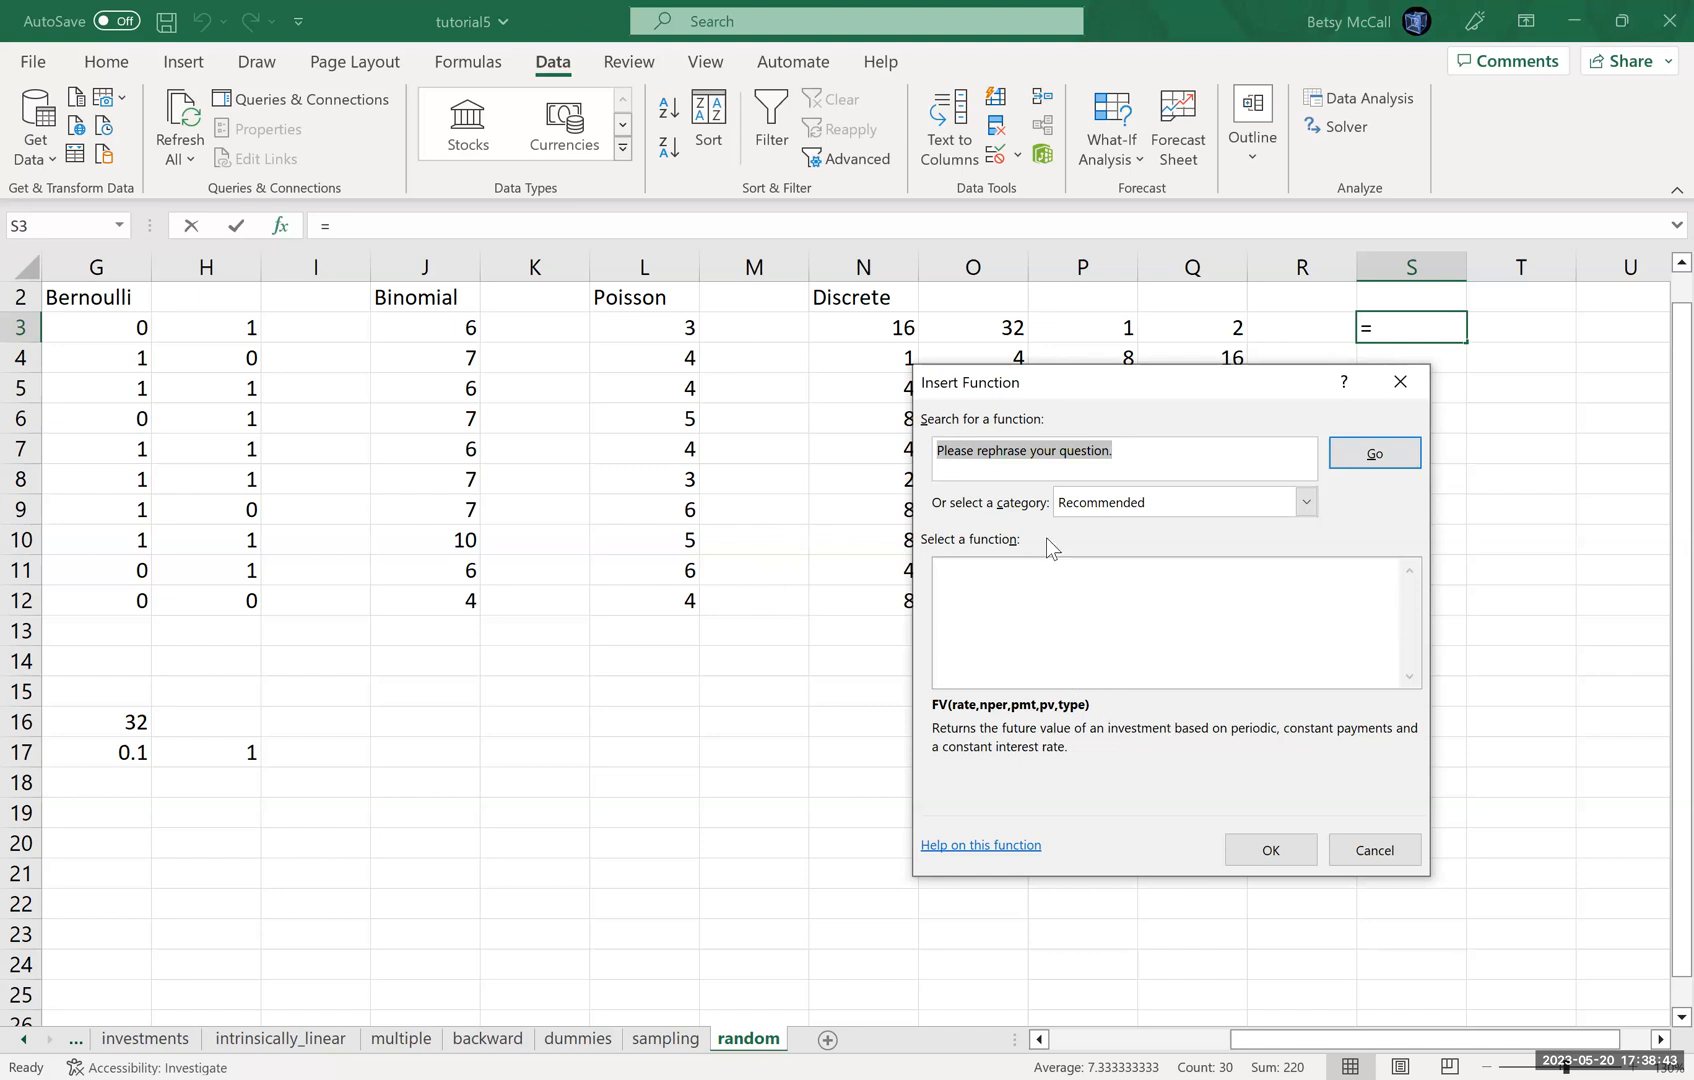
# Replace the function search text with "random seed", run the search, and leave Insert Function without inserting anything
pyautogui.click(1012, 457)
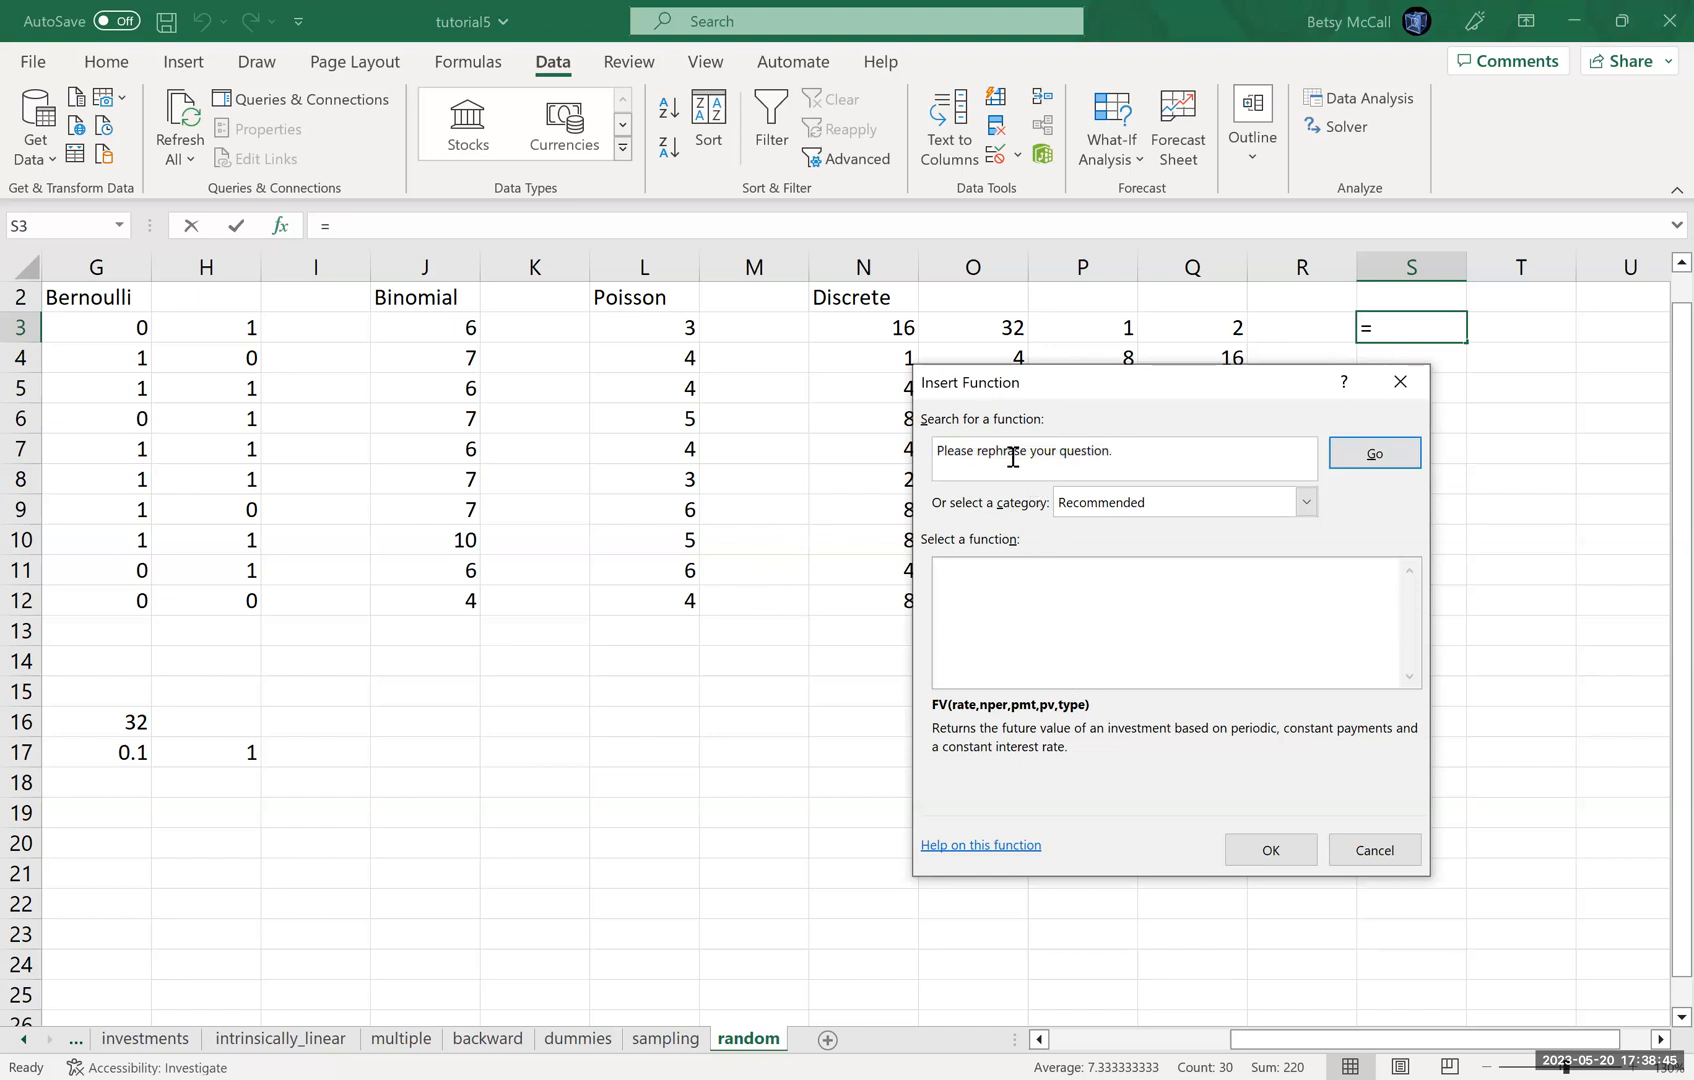
pyautogui.press('BackSpace')
pyautogui.press('BackSpace')
pyautogui.press('BackSpace')
pyautogui.press('BackSpace')
pyautogui.press('BackSpace')
pyautogui.press('BackSpace')
pyautogui.press('BackSpace')
pyautogui.press('BackSpace')
pyautogui.press('BackSpace')
pyautogui.press('BackSpace')
pyautogui.press('BackSpace')
pyautogui.press('BackSpace')
pyautogui.press('BackSpace')
pyautogui.press('BackSpace')
pyautogui.press('BackSpace')
pyautogui.press('BackSpace')
pyautogui.press('BackSpace')
pyautogui.press('BackSpace')
pyautogui.press('BackSpace')
pyautogui.press('BackSpace')
pyautogui.press('BackSpace')
pyautogui.write('random seed')
pyautogui.press('Return')
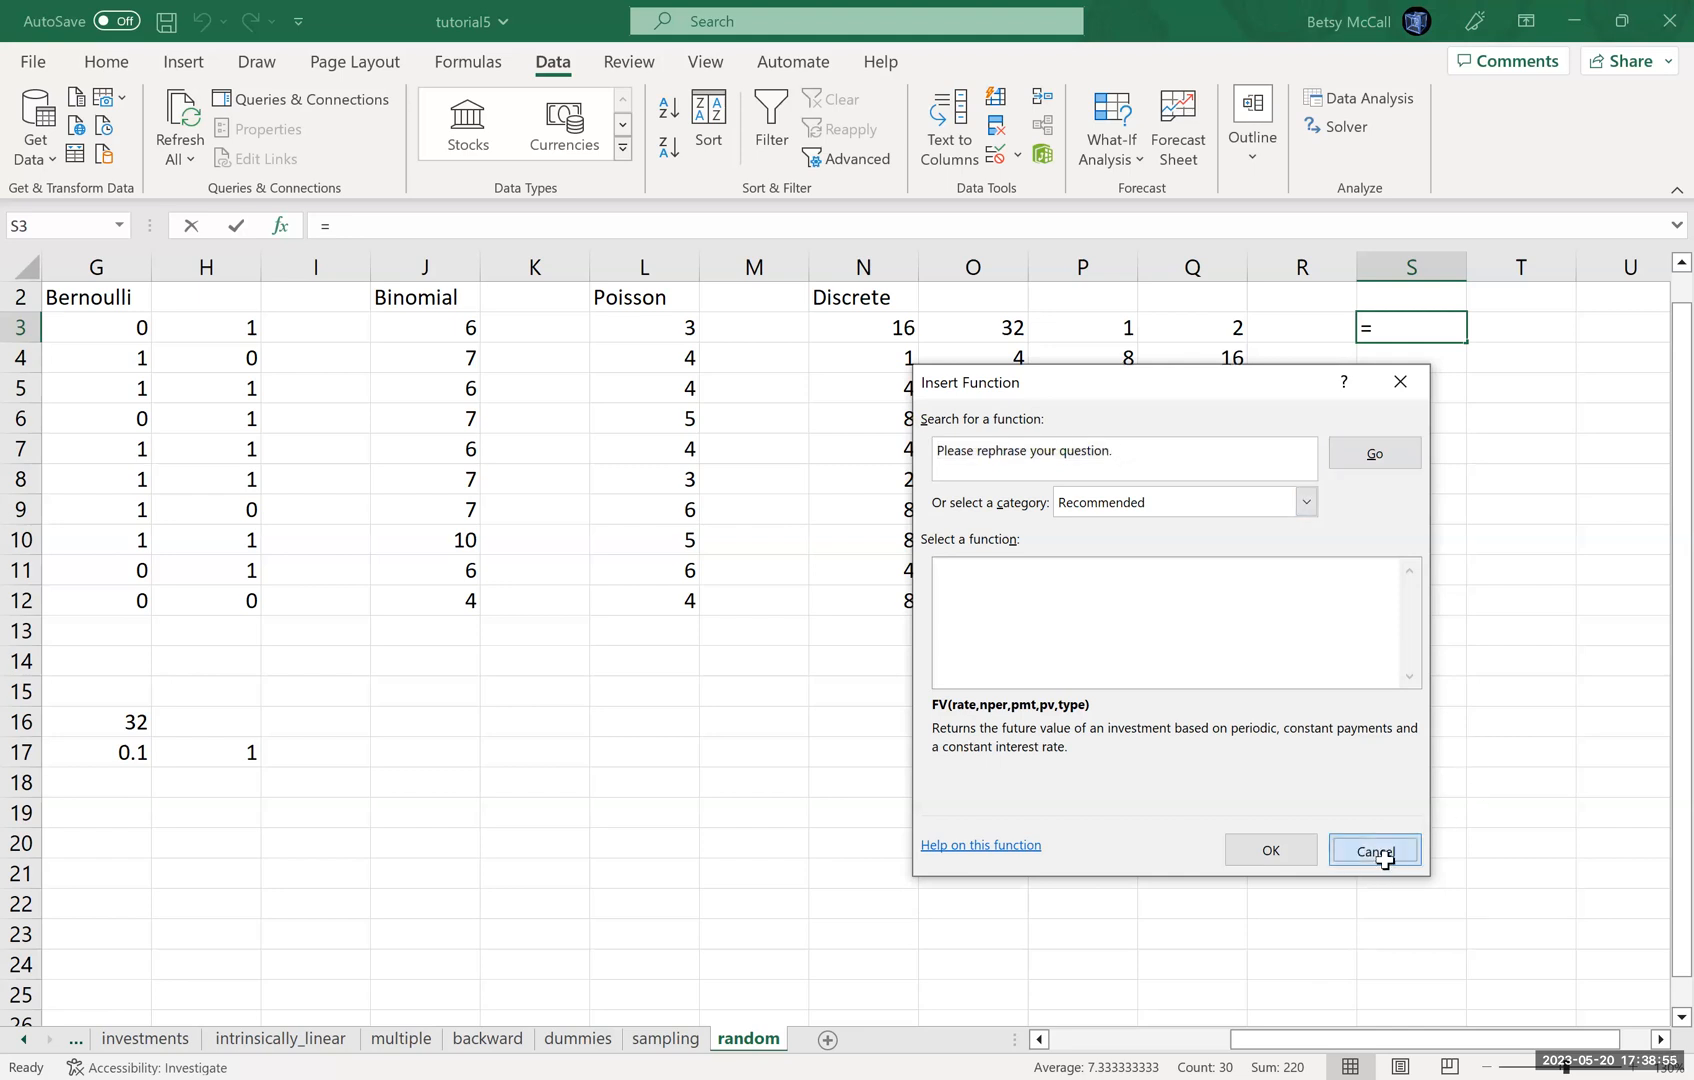
pyautogui.click(1360, 842)
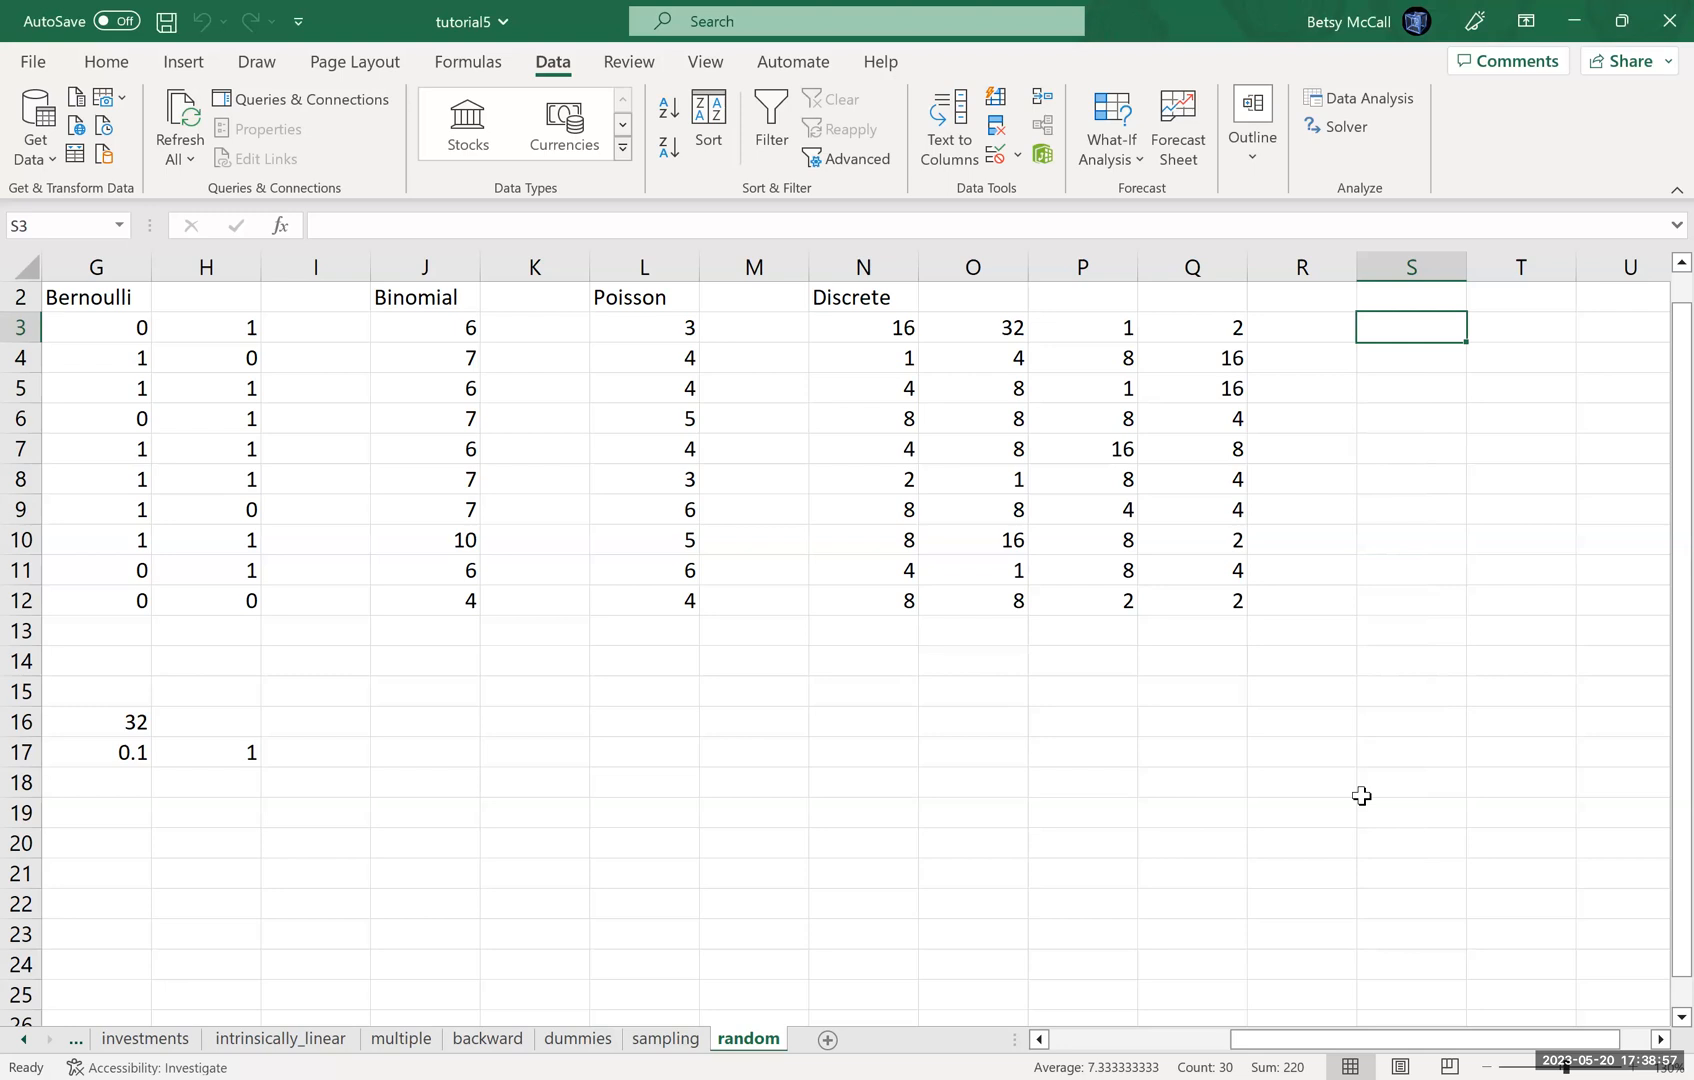